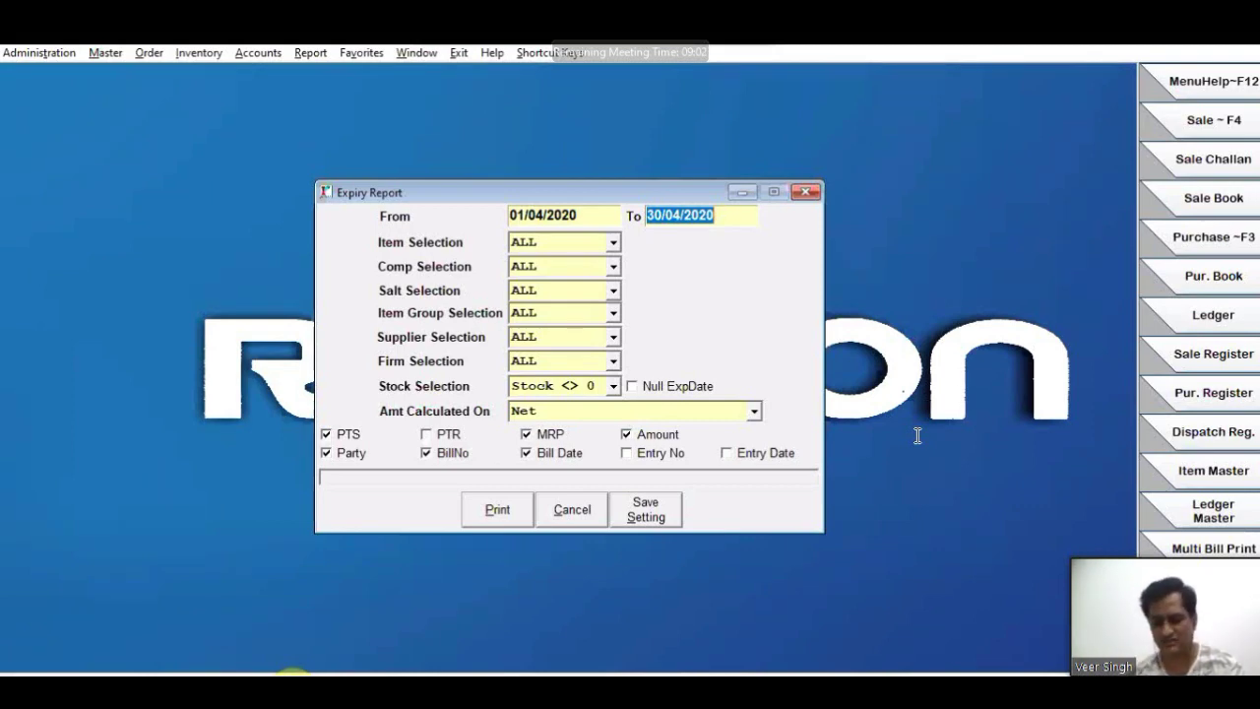
Step: Generate the expiry report for all items from 01/04/2020 to 30/09/2020
{"action": "type", "text": "30/09"}
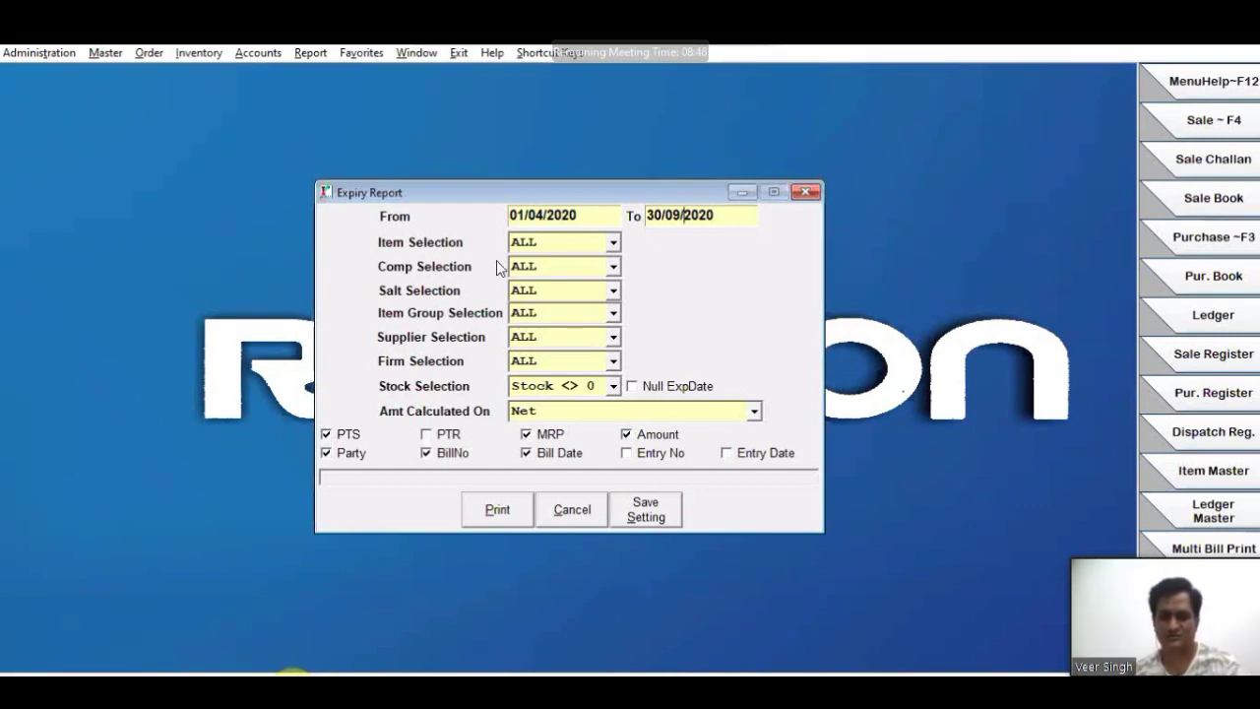
{"action": "left_click", "coordinate": [551, 268]}
{"action": "left_click", "coordinate": [537, 289]}
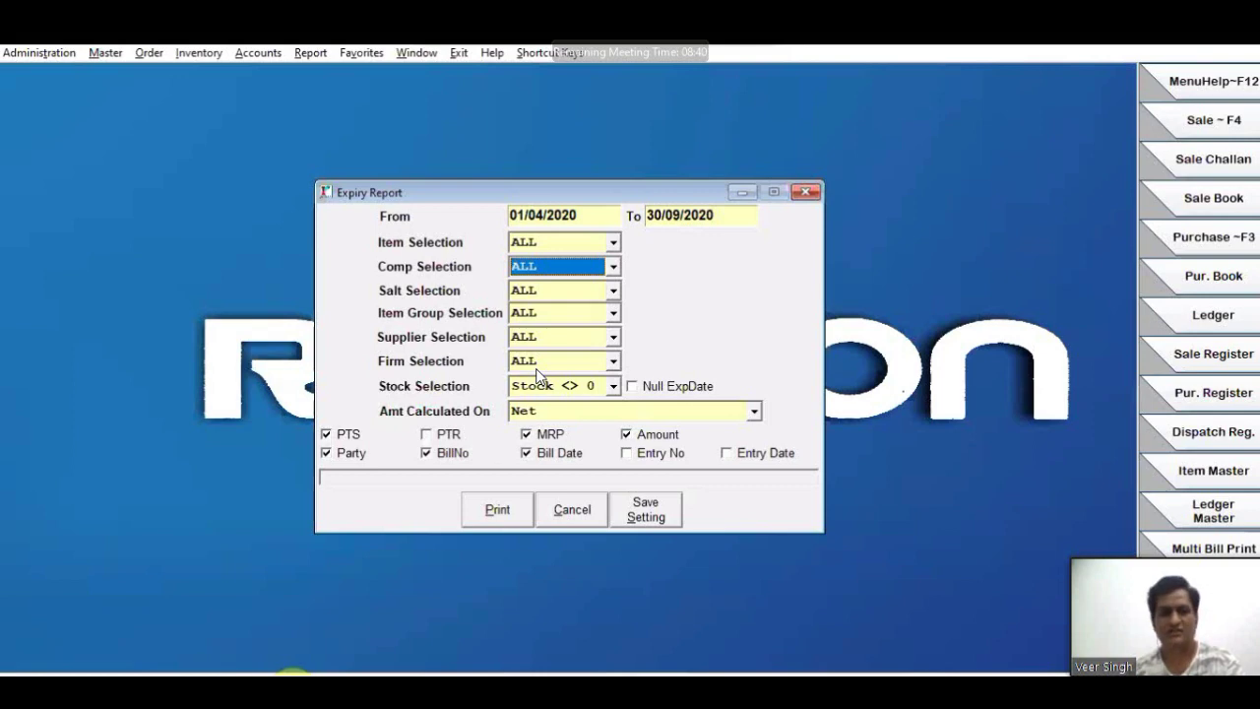
{"action": "left_click", "coordinate": [495, 510]}
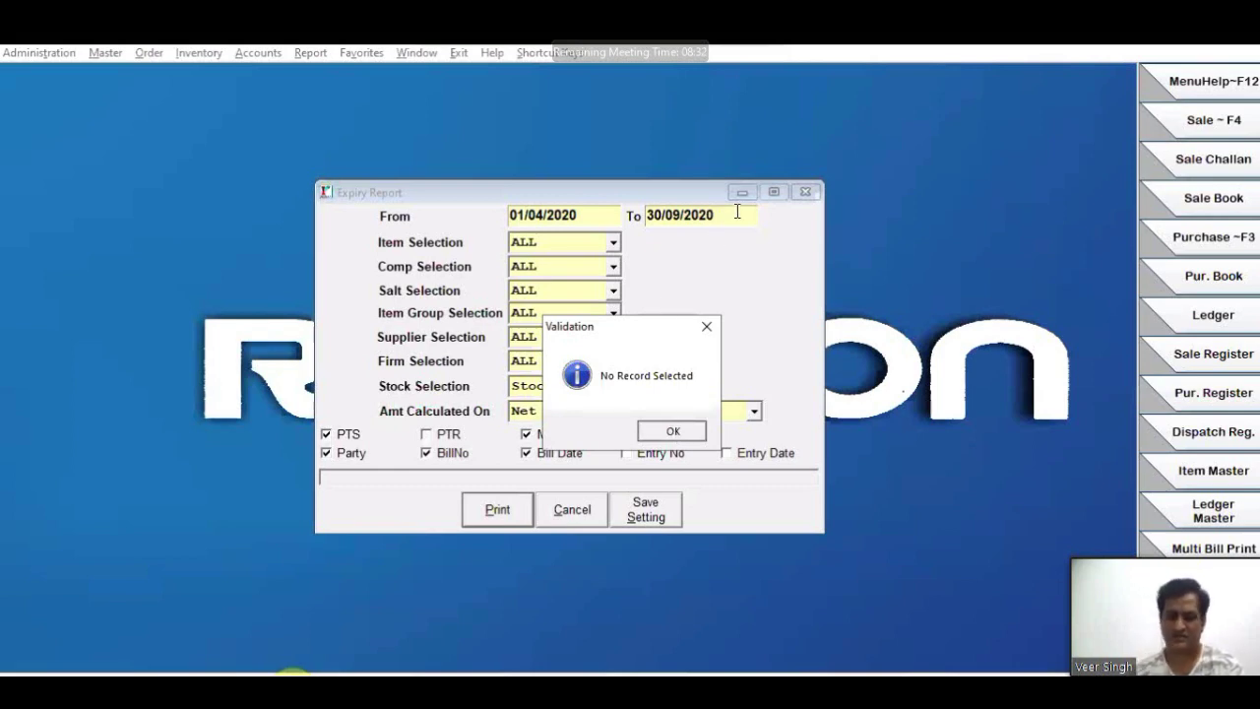
{"action": "key", "text": "Return"}
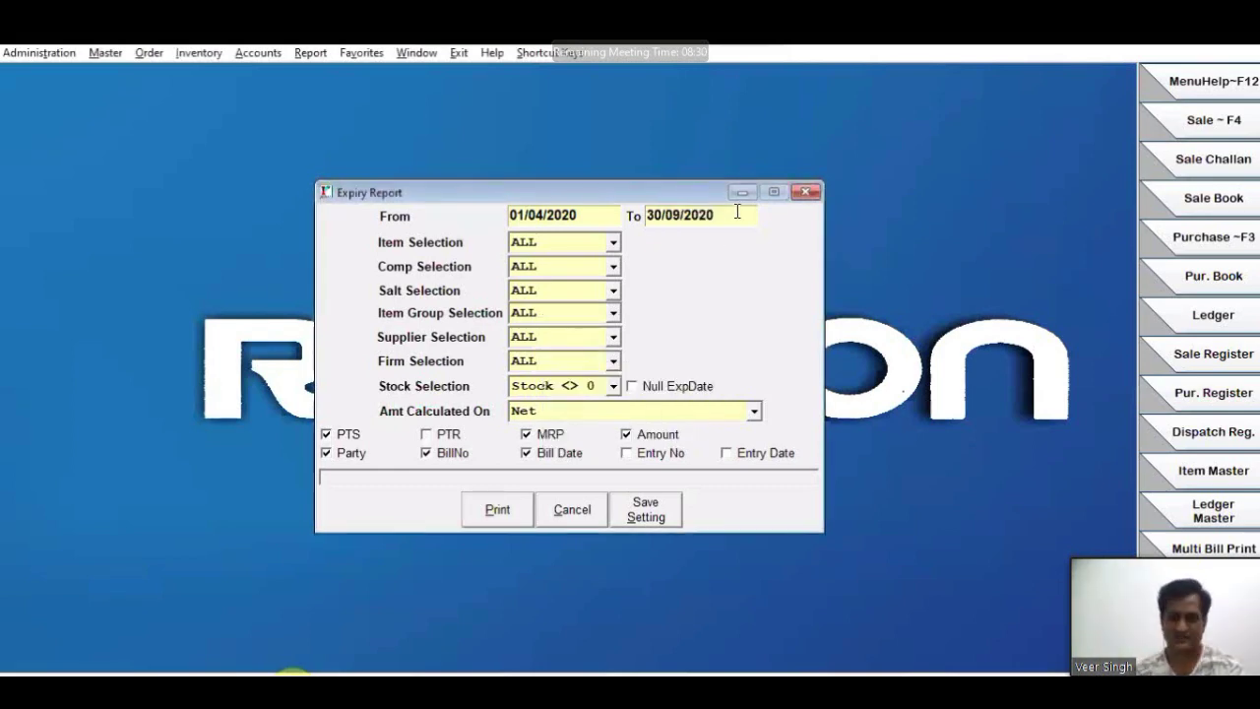
Step: Set the expiry report's end date to 30/06/2021, generate the item list and leave it without printing
{"action": "key", "text": "BackSpace"}
{"action": "key", "text": "BackSpace"}
{"action": "key", "text": "BackSpace"}
{"action": "key", "text": "BackSpace"}
{"action": "key", "text": "BackSpace"}
{"action": "key", "text": "BackSpace"}
{"action": "key", "text": "BackSpace"}
{"action": "type", "text": "0/06/2021"}
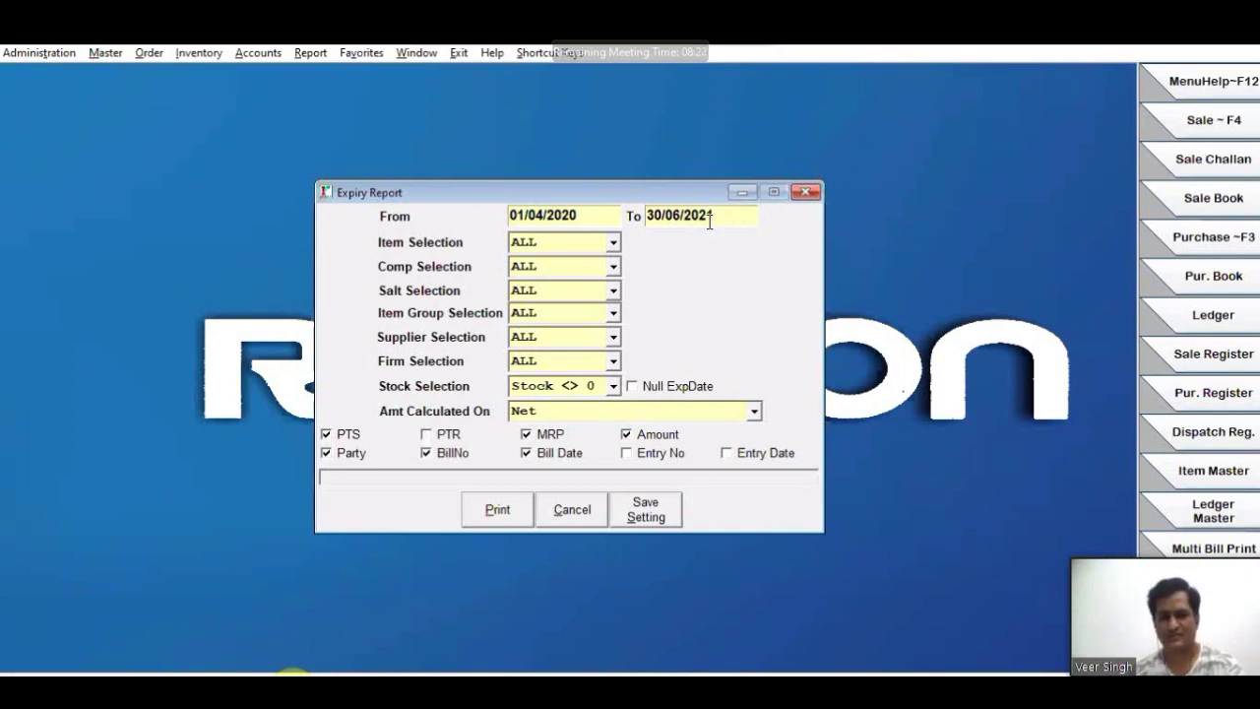
{"action": "left_click", "coordinate": [498, 509]}
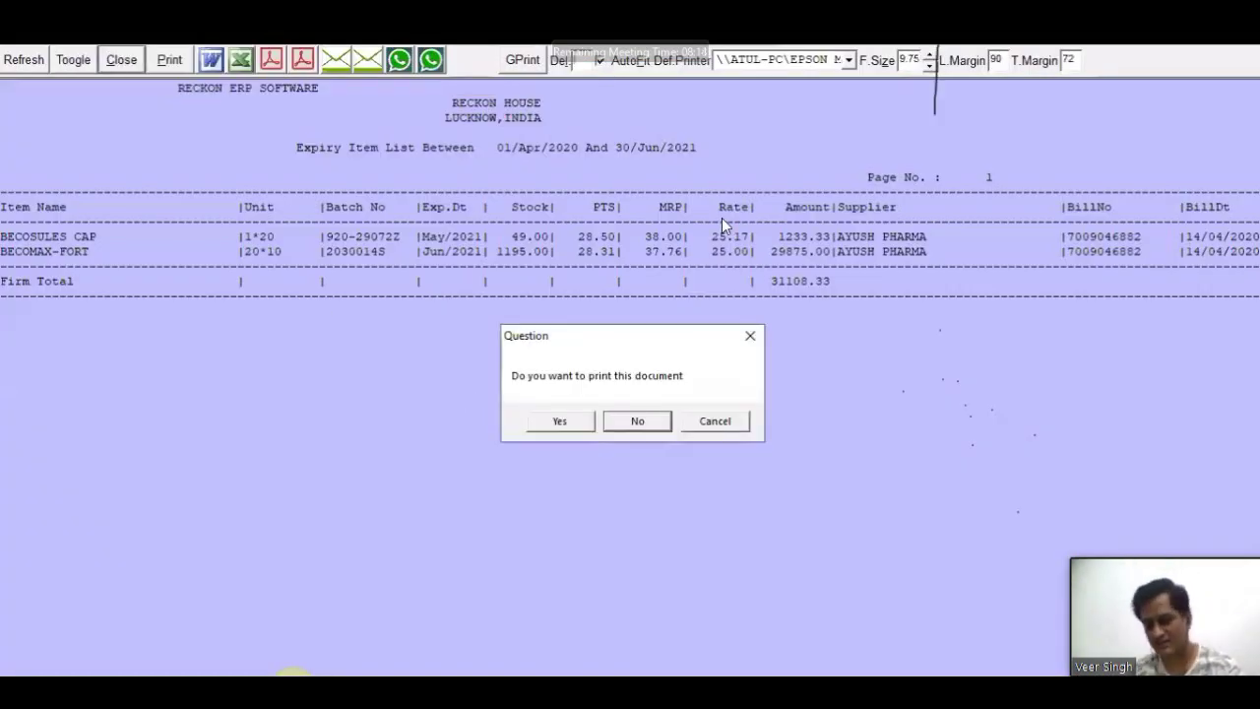
{"action": "key", "text": "Return"}
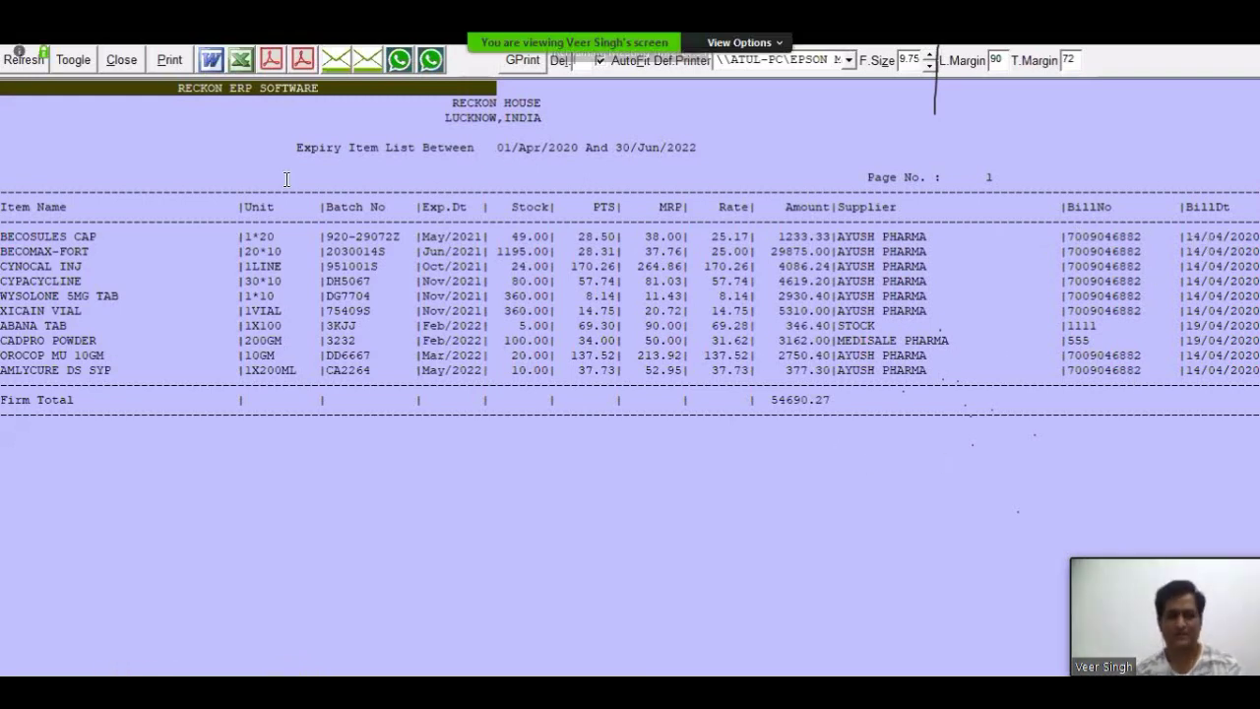
Step: Close the expiry item list ending 30/Jun/2022 without printing and exit the expiry report form
{"action": "left_click", "coordinate": [121, 61]}
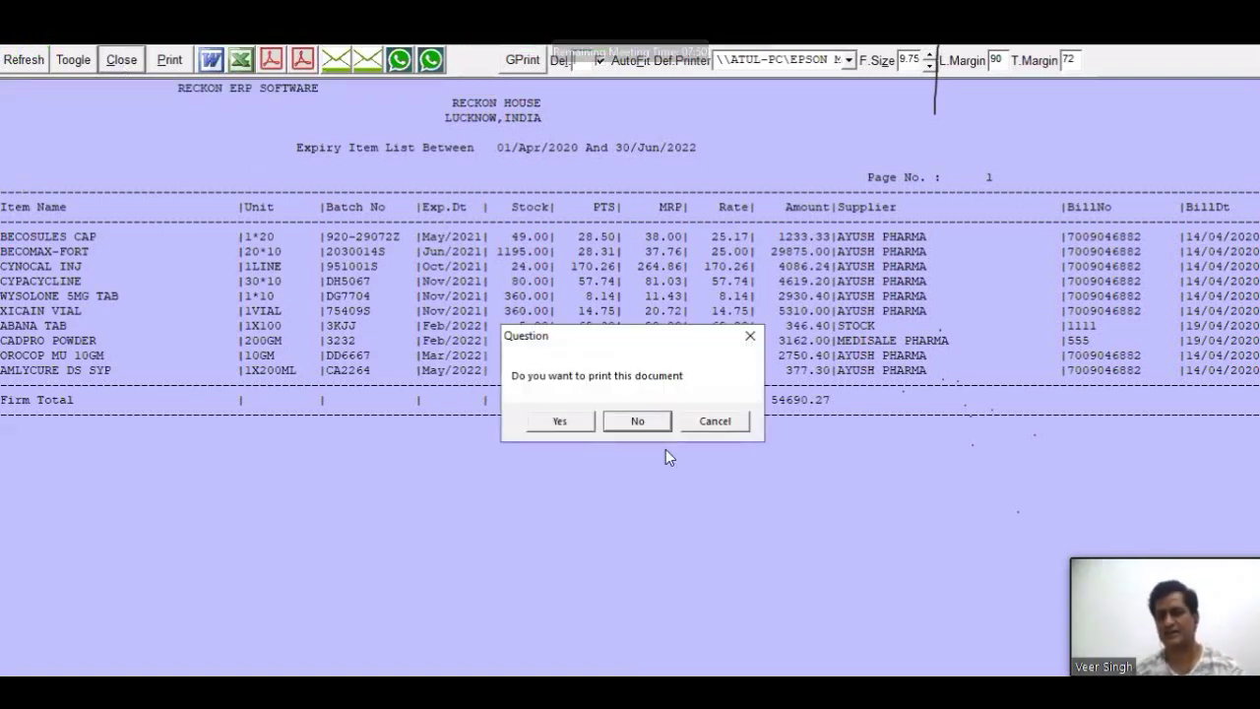
{"action": "key", "text": "Return"}
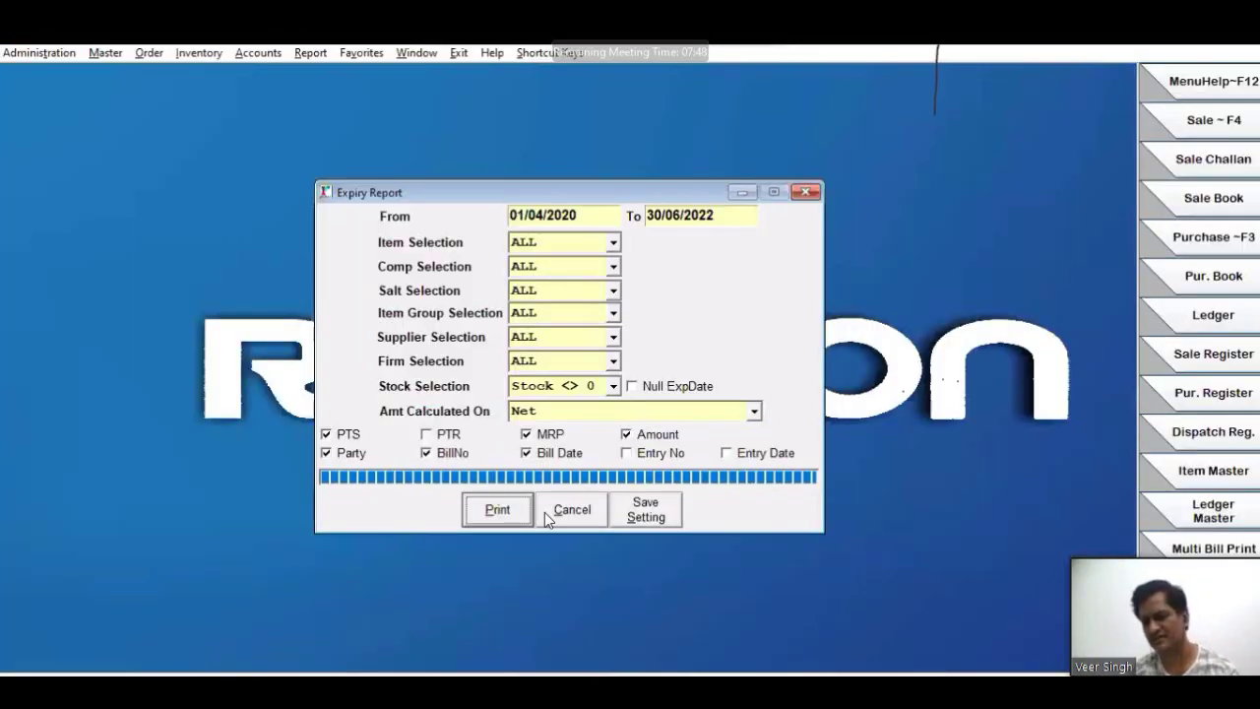
{"action": "left_click", "coordinate": [547, 513]}
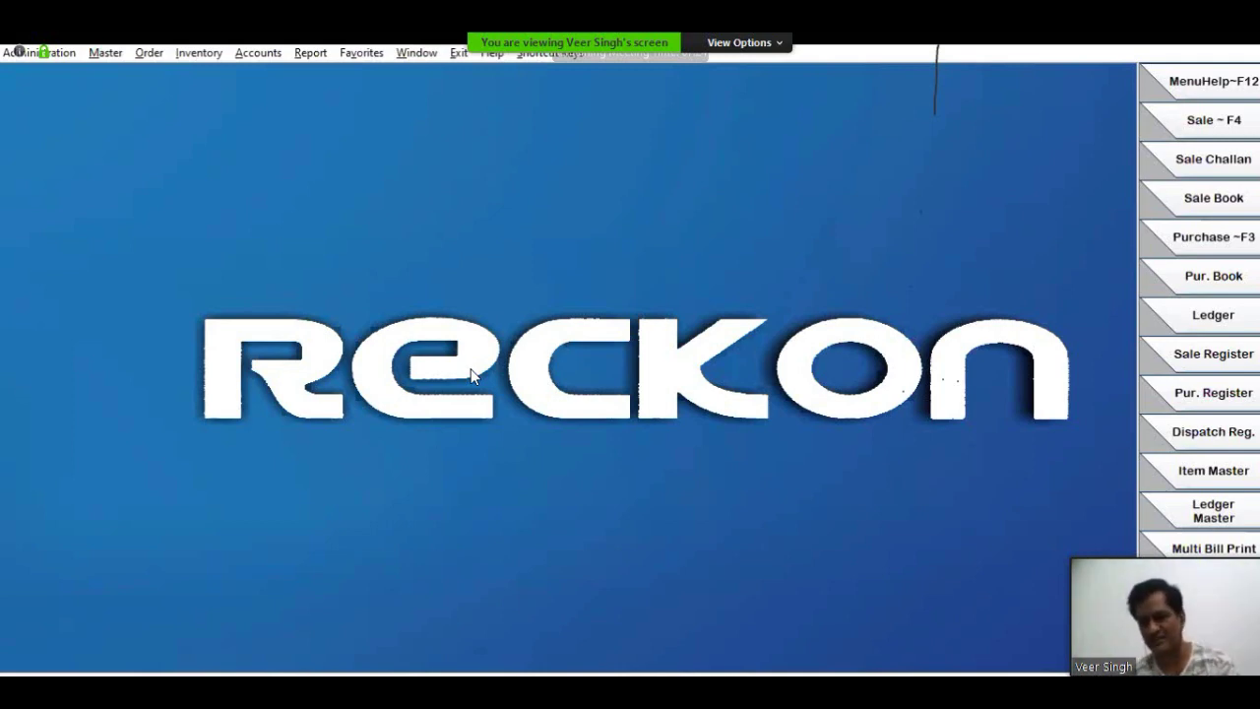
{"action": "left_click", "coordinate": [179, 52]}
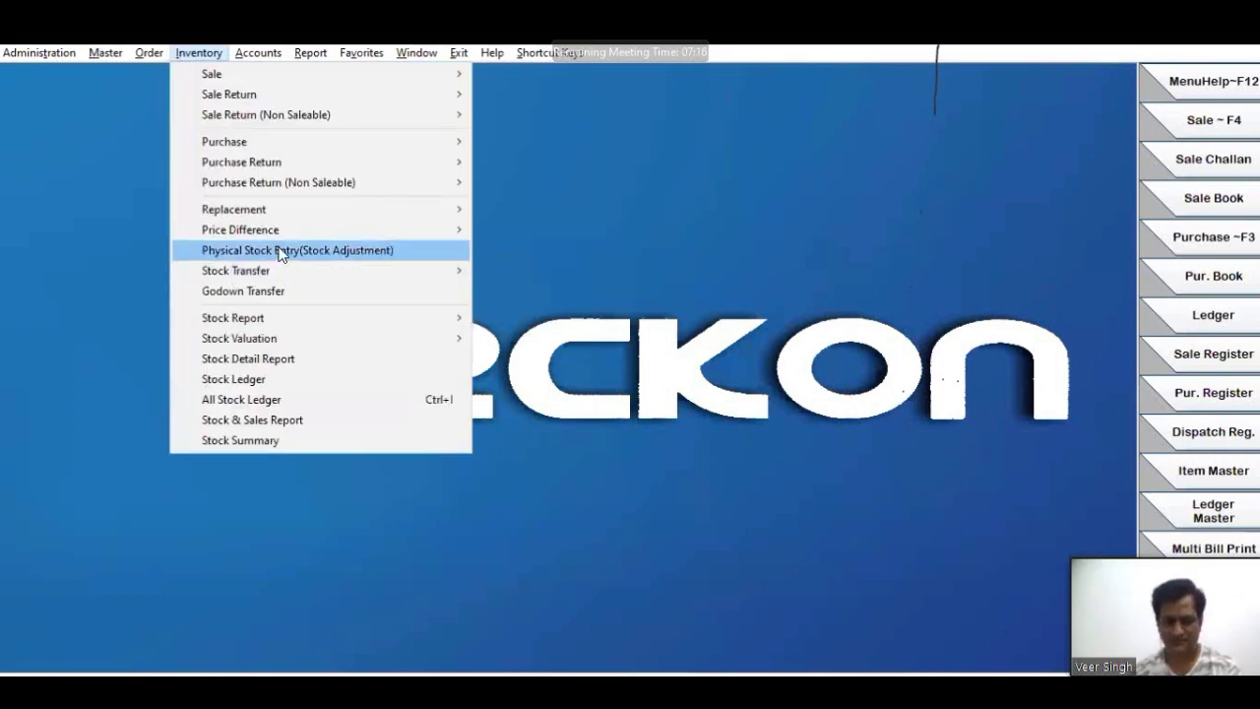
{"action": "mouse_move", "coordinate": [301, 273]}
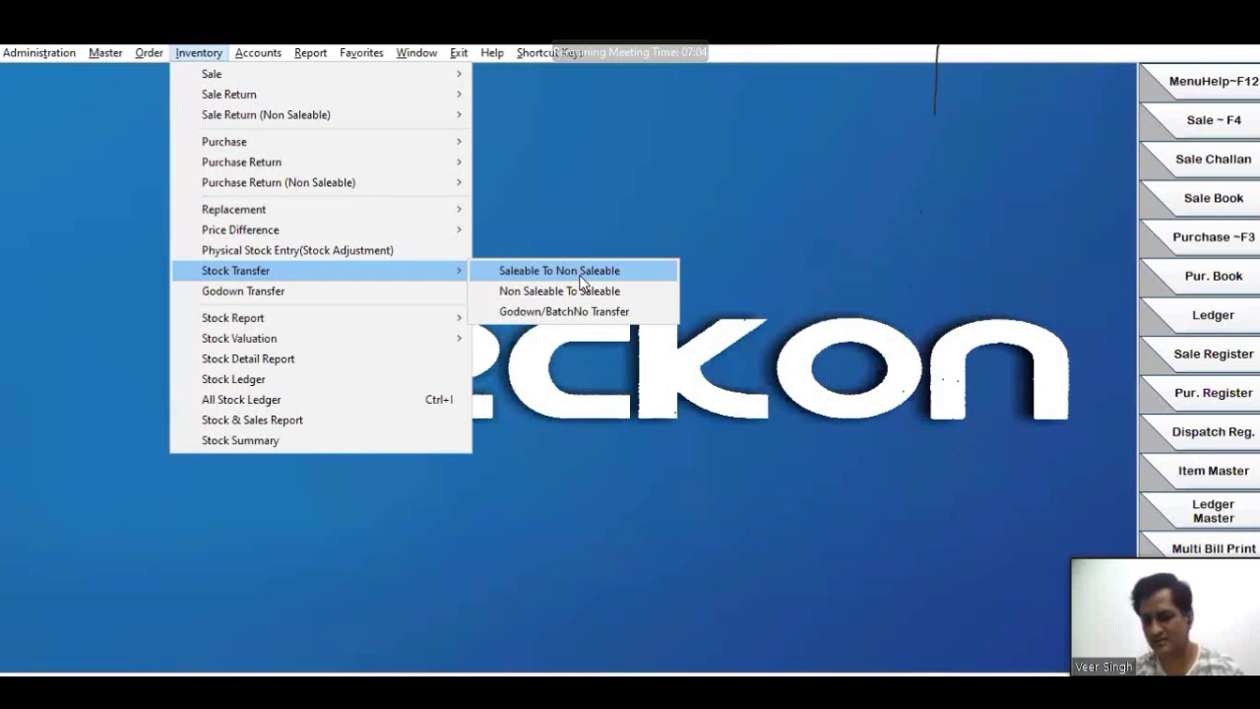
{"action": "left_click", "coordinate": [584, 207]}
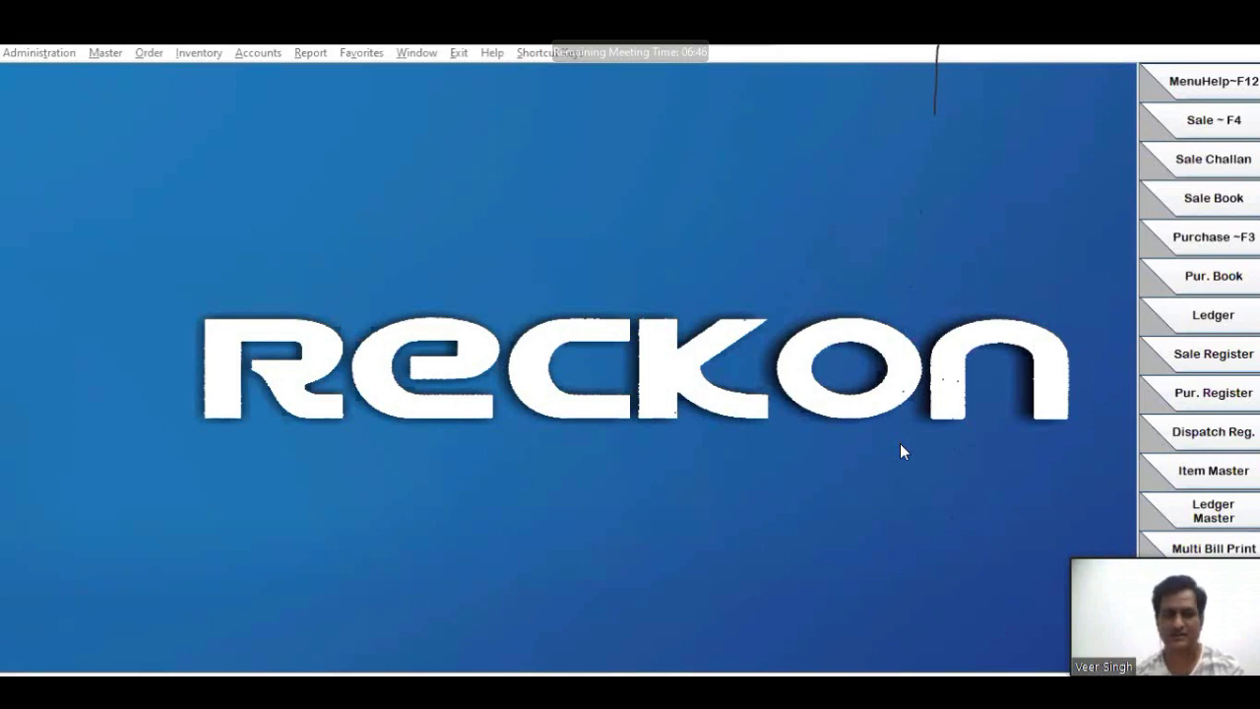
Step: Start a manual Saleable To Non Saleable stock transfer with series MAIN and firm code RCKPD
{"action": "left_click", "coordinate": [278, 56]}
{"action": "mouse_move", "coordinate": [174, 52]}
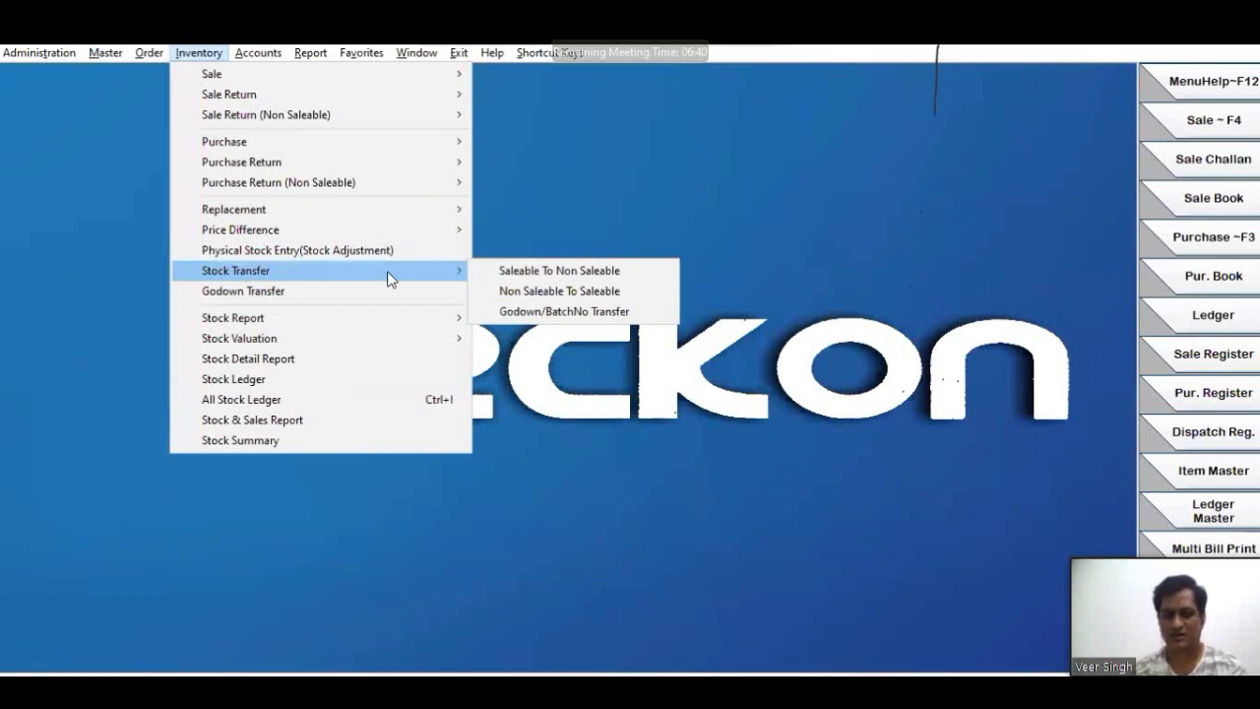
{"action": "left_click", "coordinate": [556, 272]}
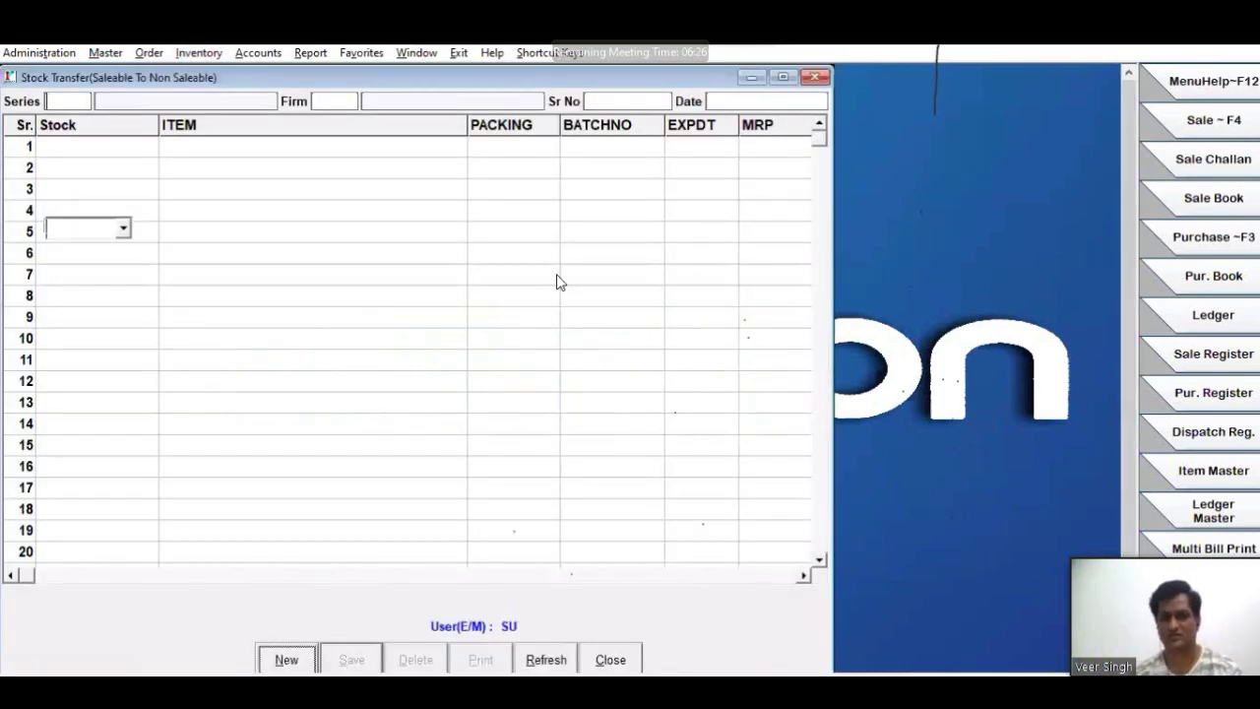
{"action": "key", "text": "Return"}
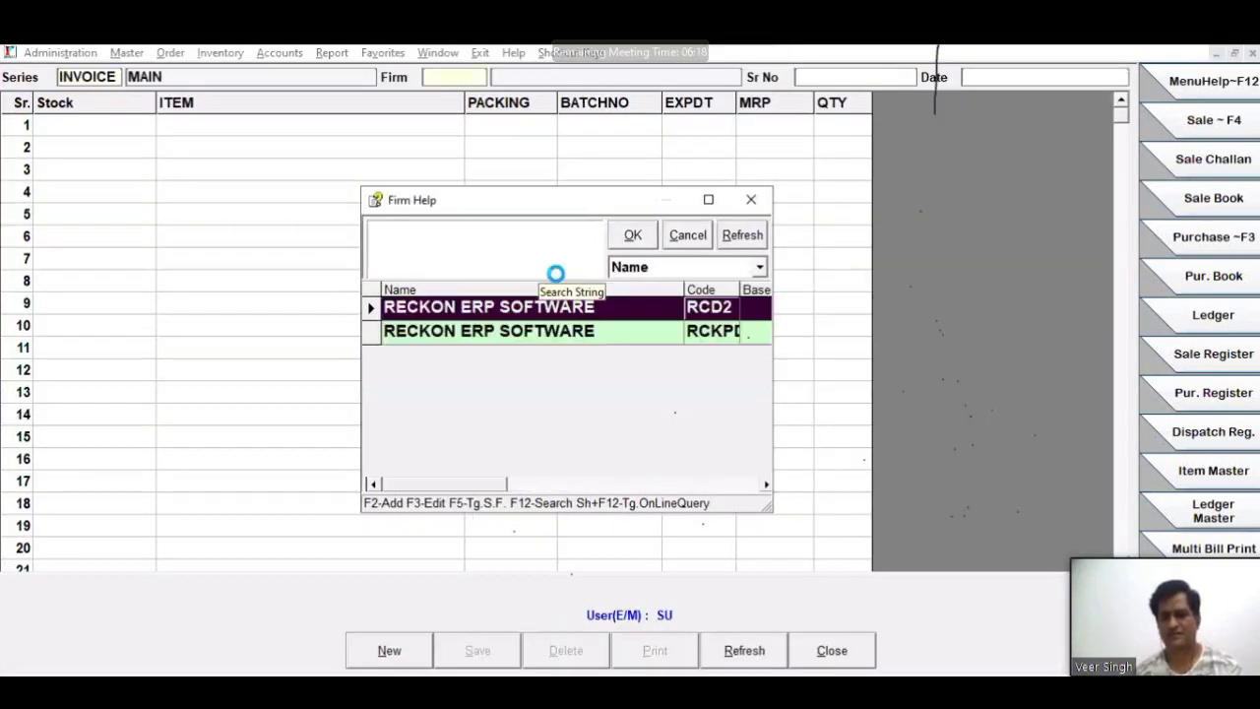
{"action": "key", "text": "Return"}
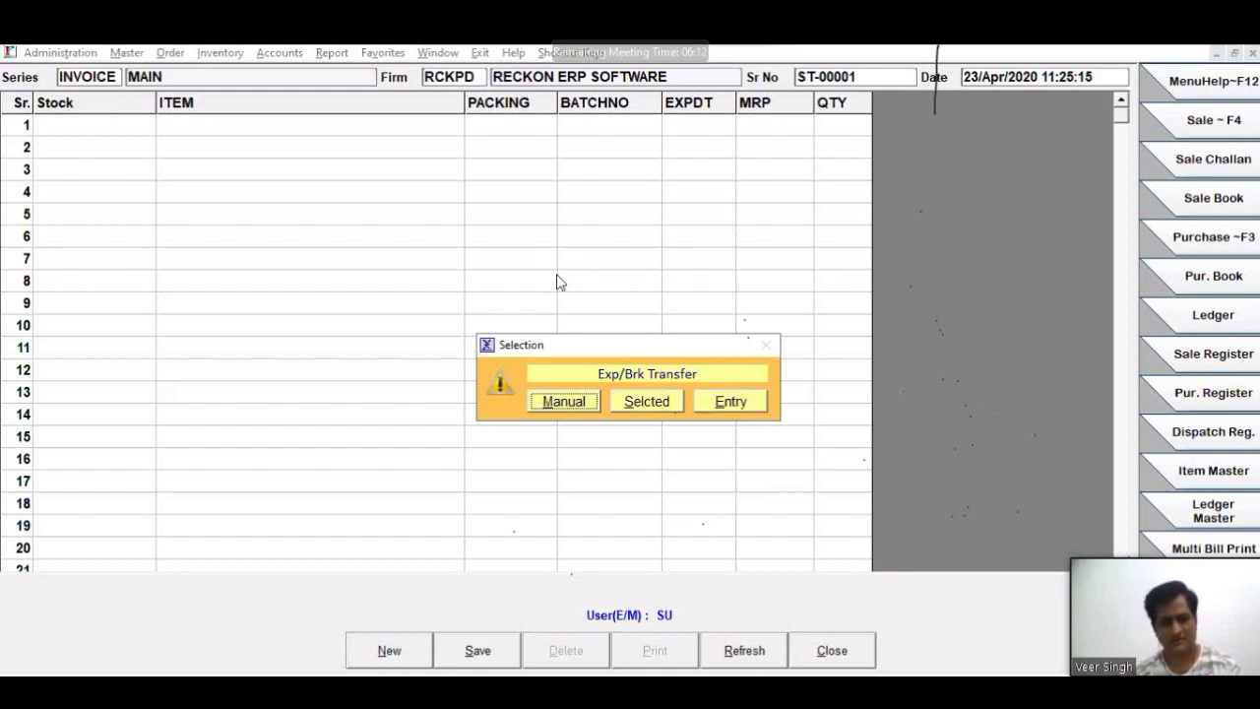
{"action": "key", "text": "Return"}
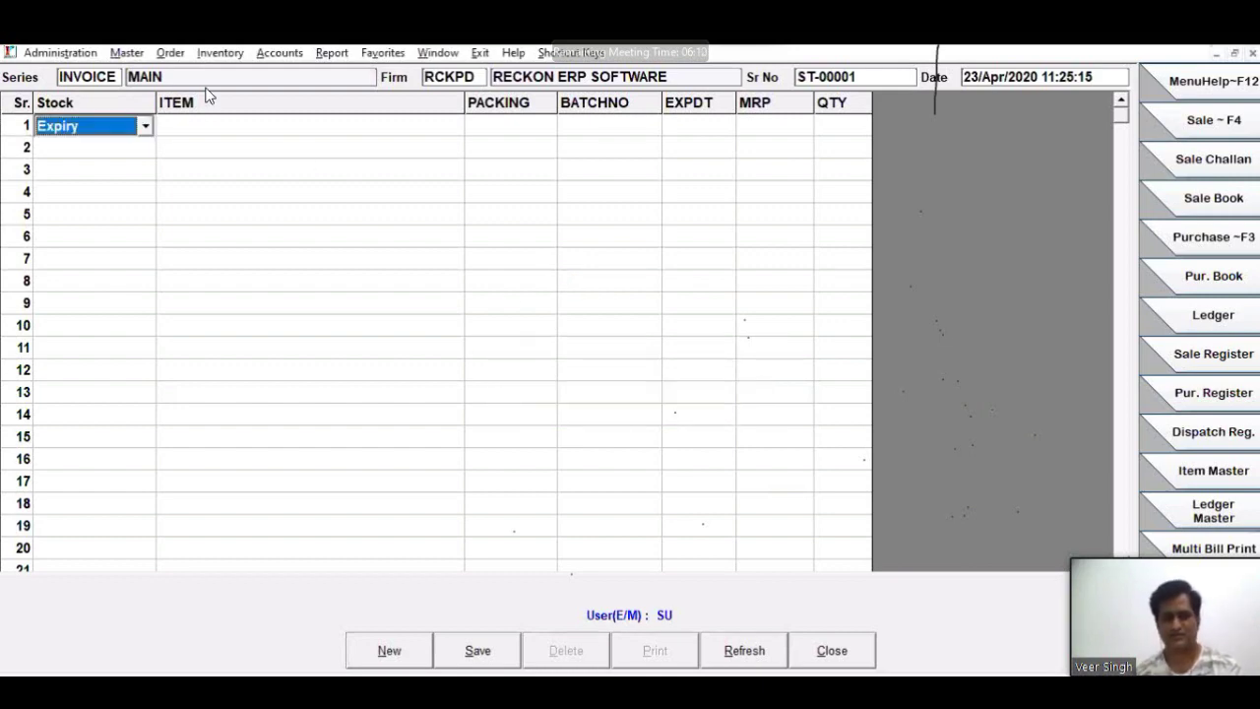
Step: Enter ABD PLUS SUSP as Breakage stock in the first row with a quantity of 2
{"action": "key", "text": "alt+Down"}
{"action": "left_click", "coordinate": [126, 147]}
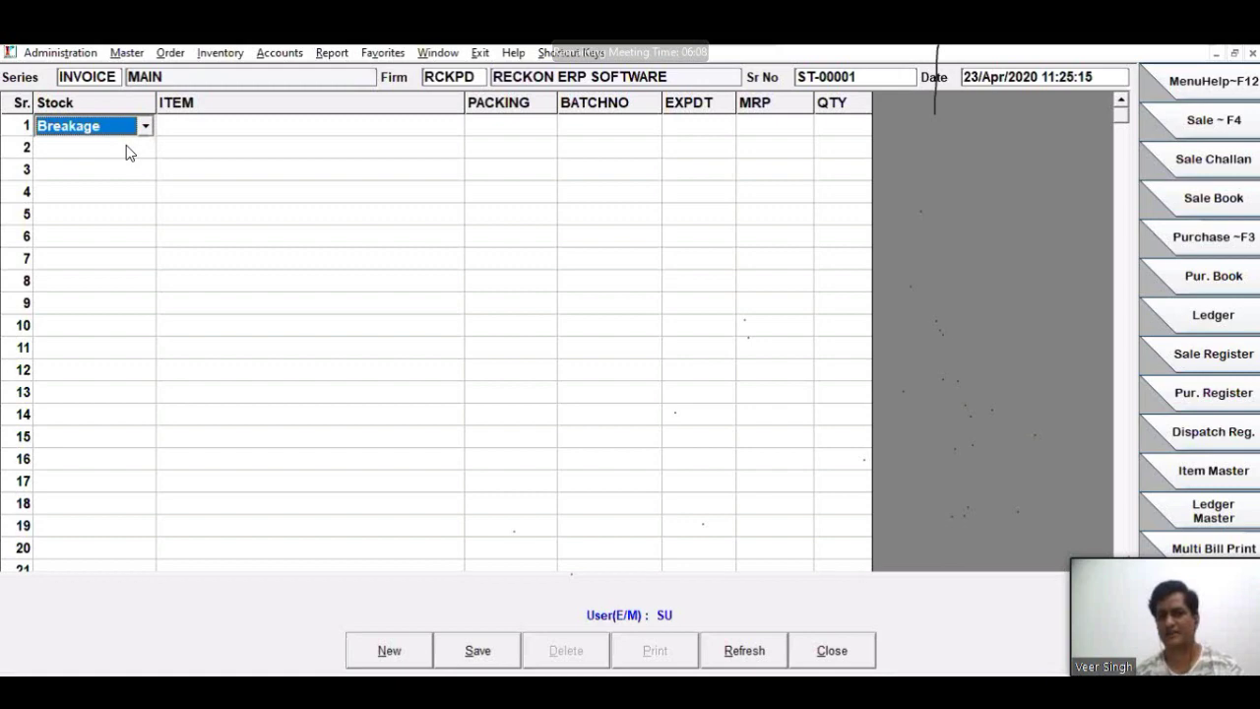
{"action": "key", "text": "Return"}
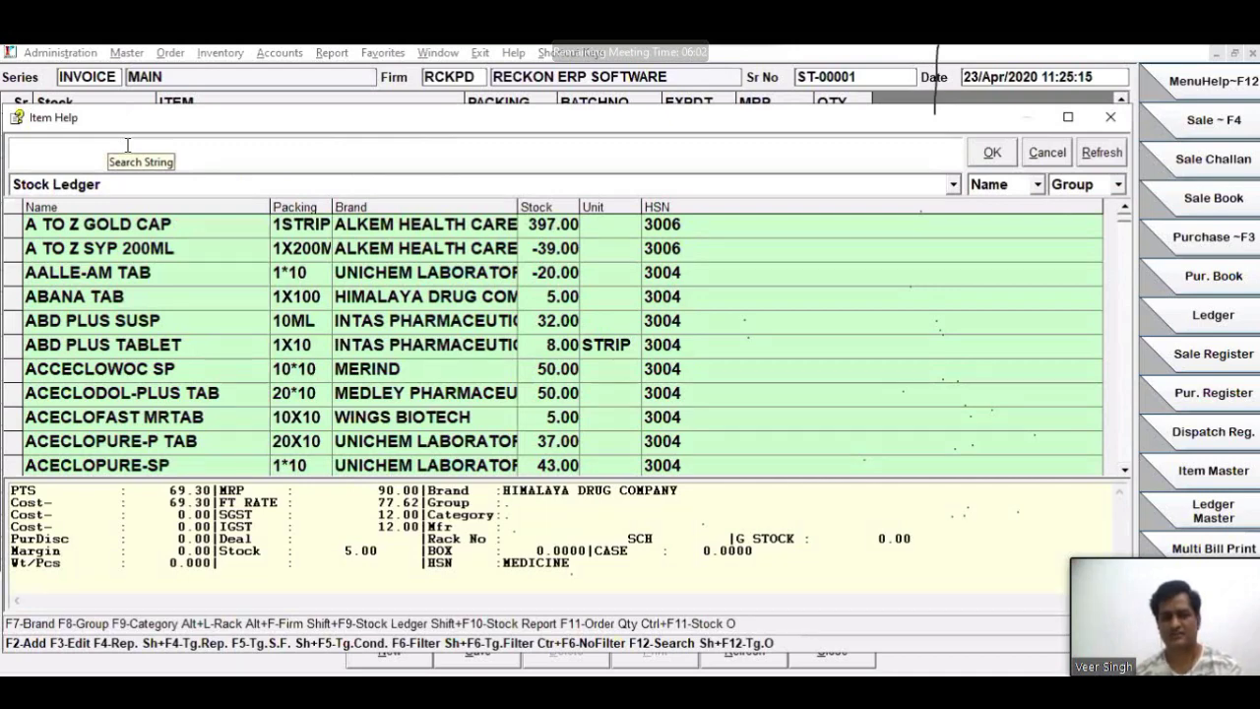
{"action": "key", "text": "Down"}
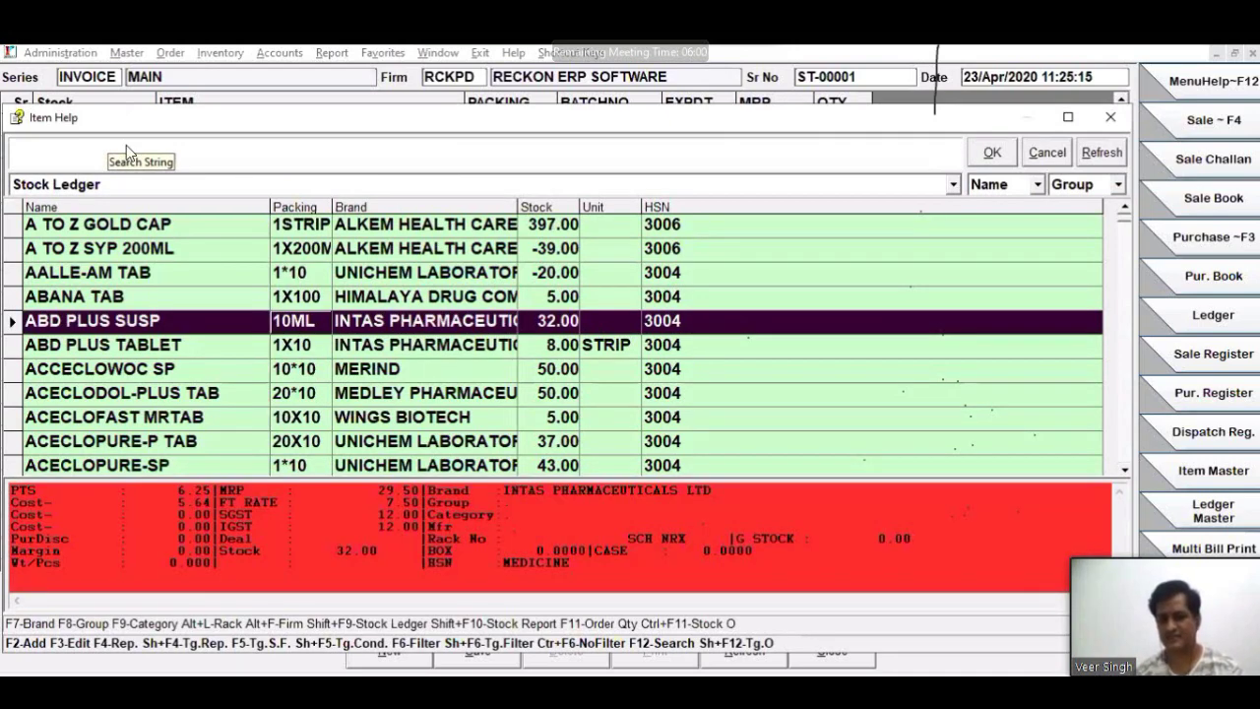
{"action": "key", "text": "Return"}
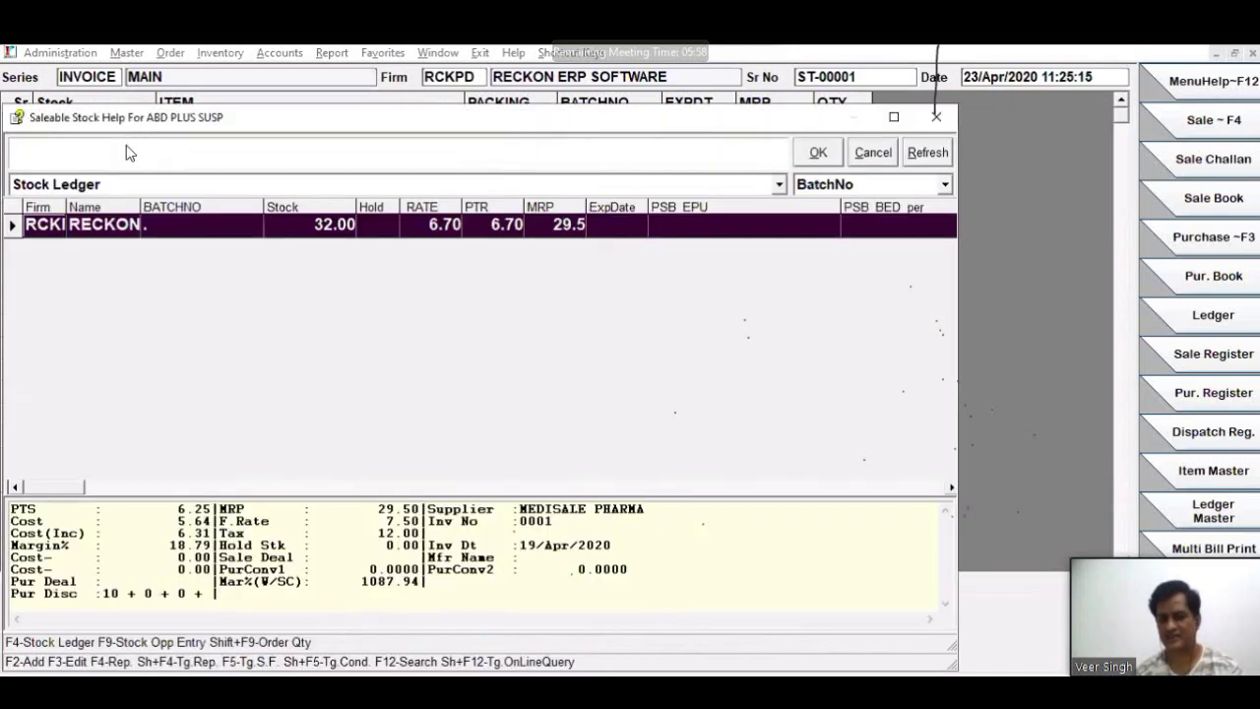
{"action": "key", "text": "Return"}
{"action": "type", "text": "2"}
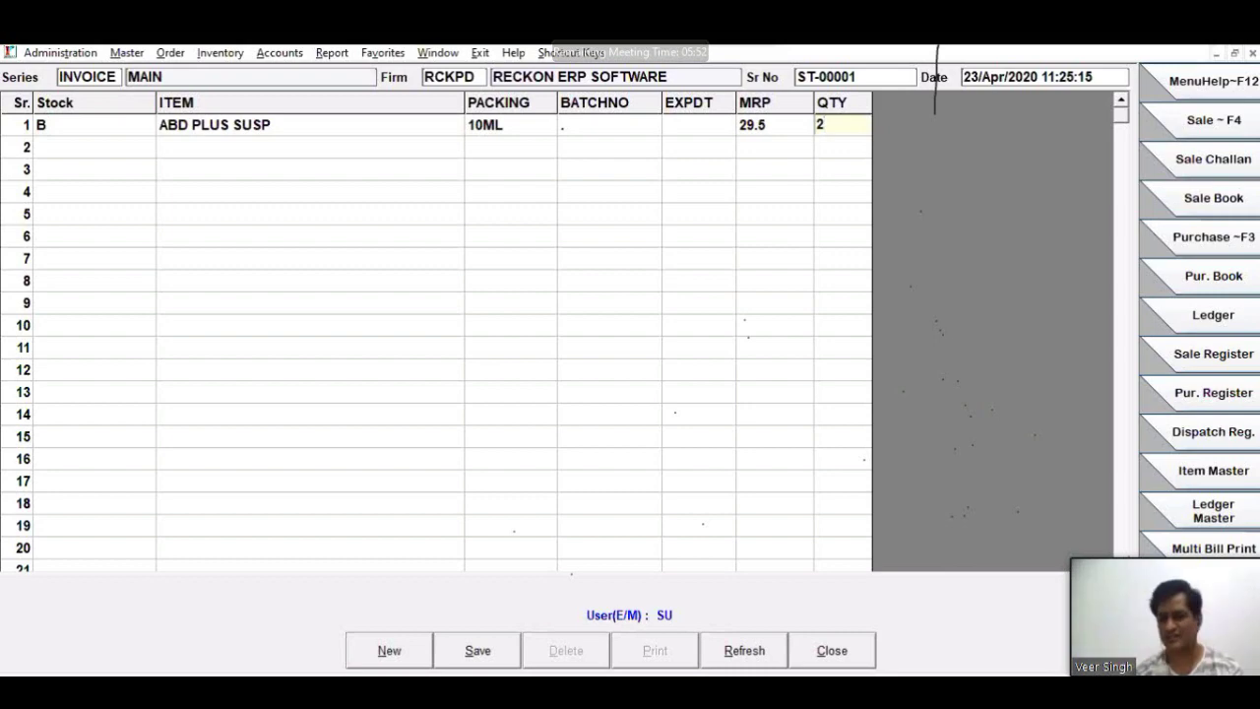
{"action": "key", "text": "Return"}
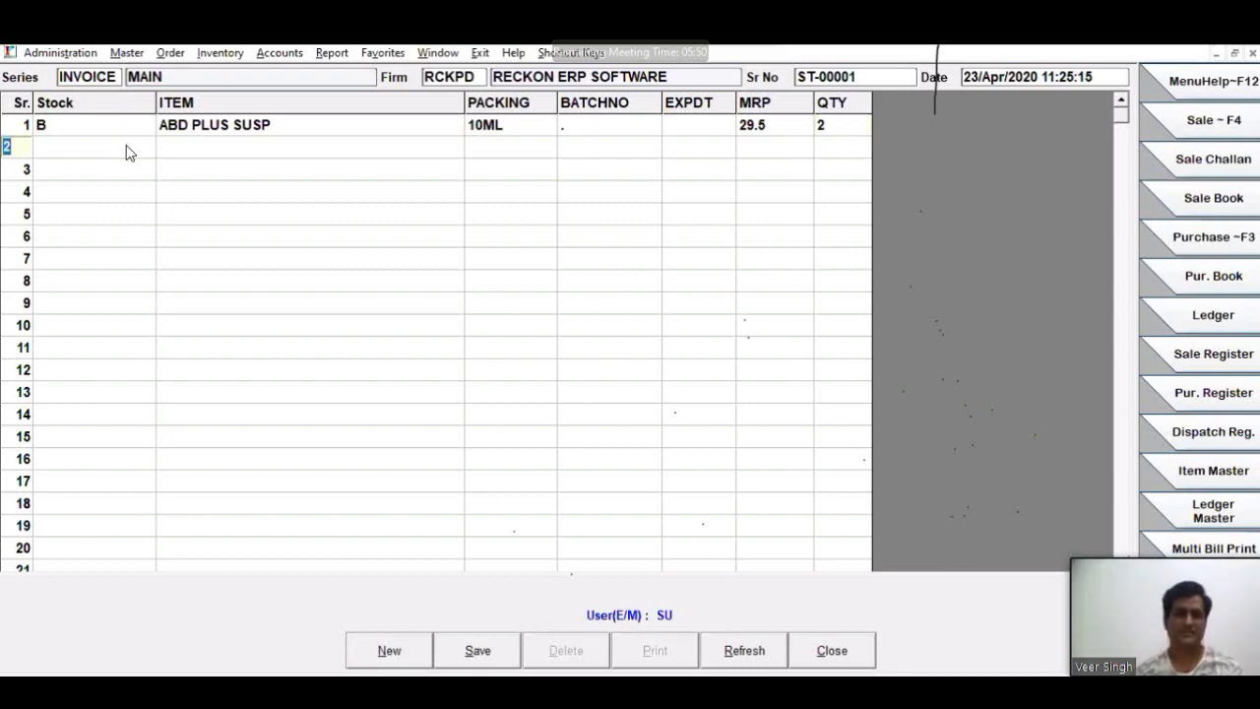
Step: Enter ACECLOPURE-P TAB as Breakage stock in the second row with a quantity of 7
{"action": "left_click", "coordinate": [126, 152]}
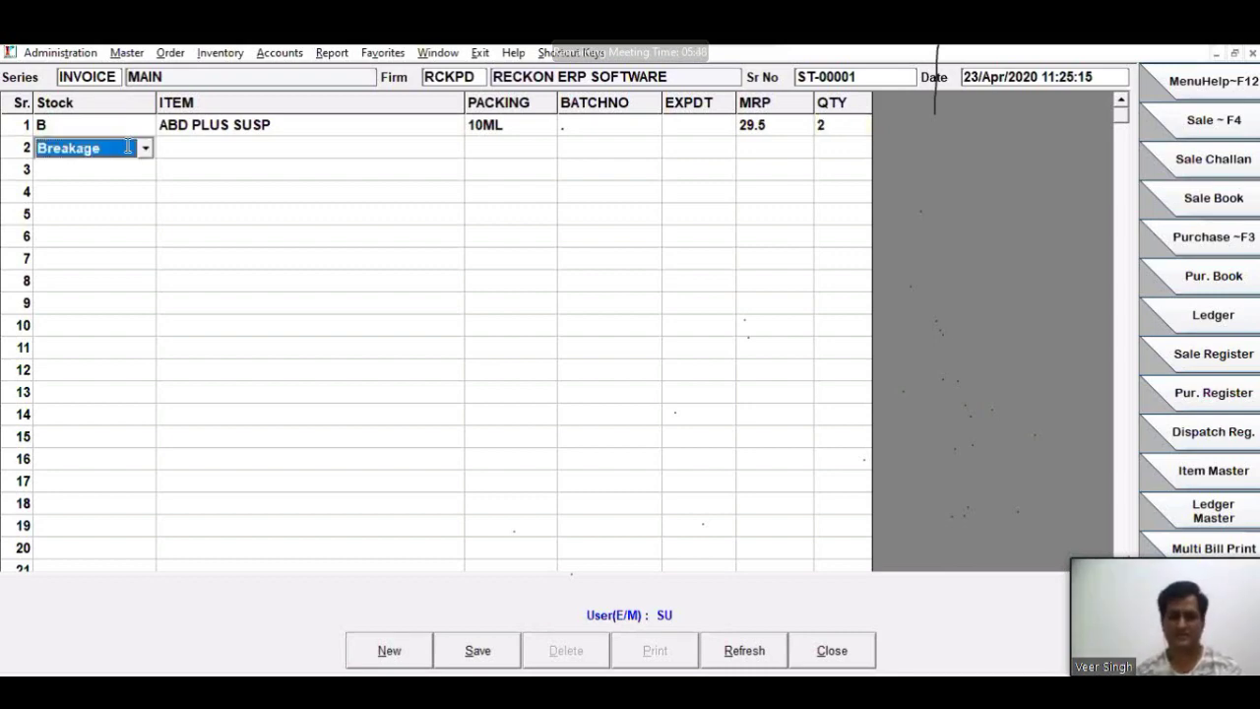
{"action": "key", "text": "Return"}
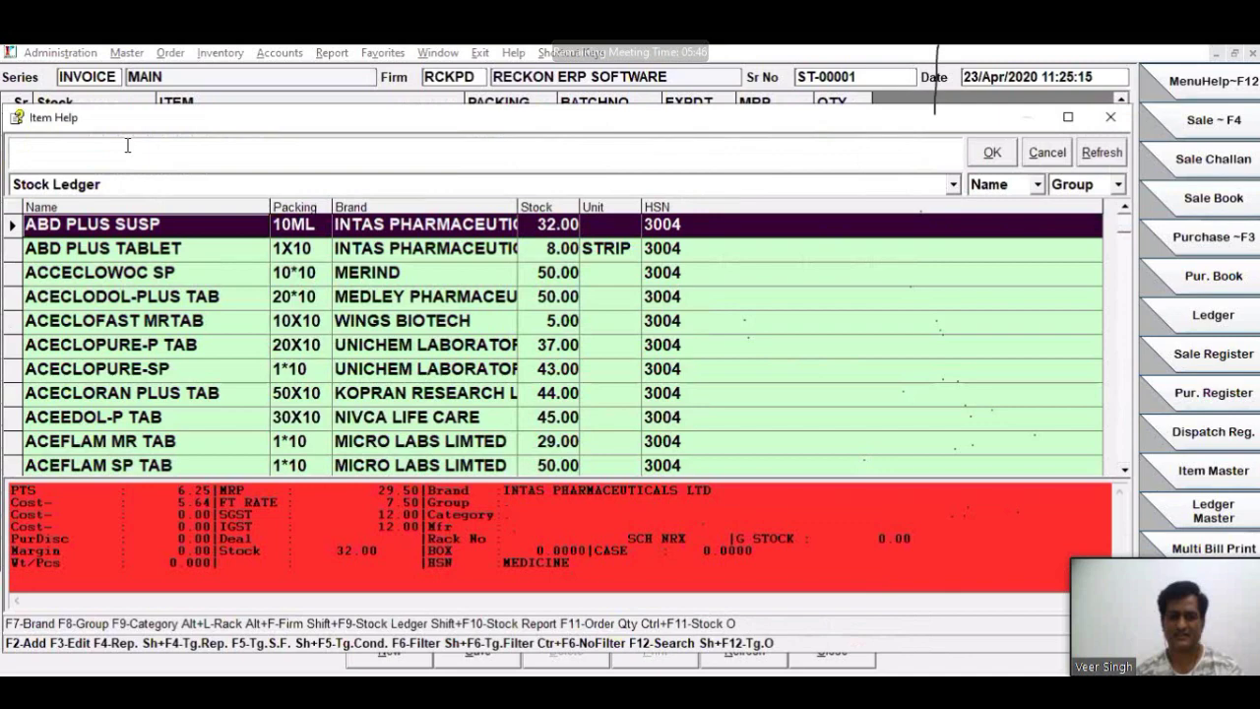
{"action": "key", "text": "Down"}
{"action": "key", "text": "Down"}
{"action": "key", "text": "Down"}
{"action": "key", "text": "Down"}
{"action": "key", "text": "Down"}
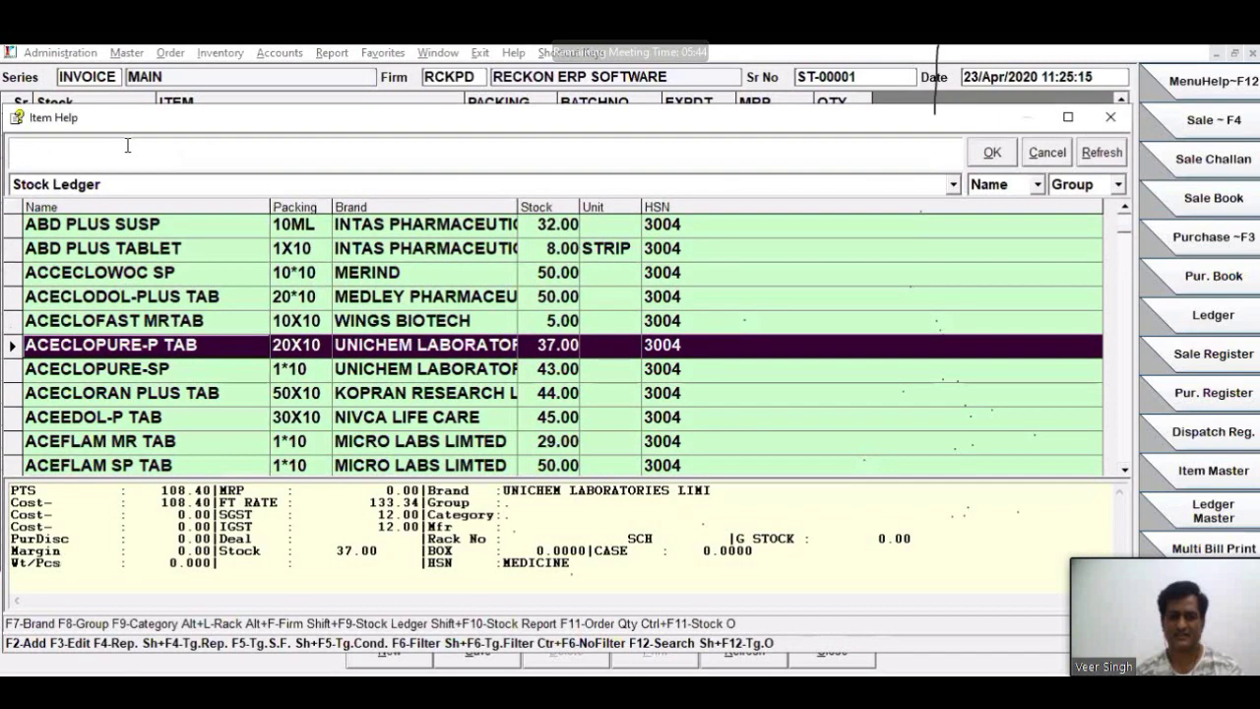
{"action": "key", "text": "Return"}
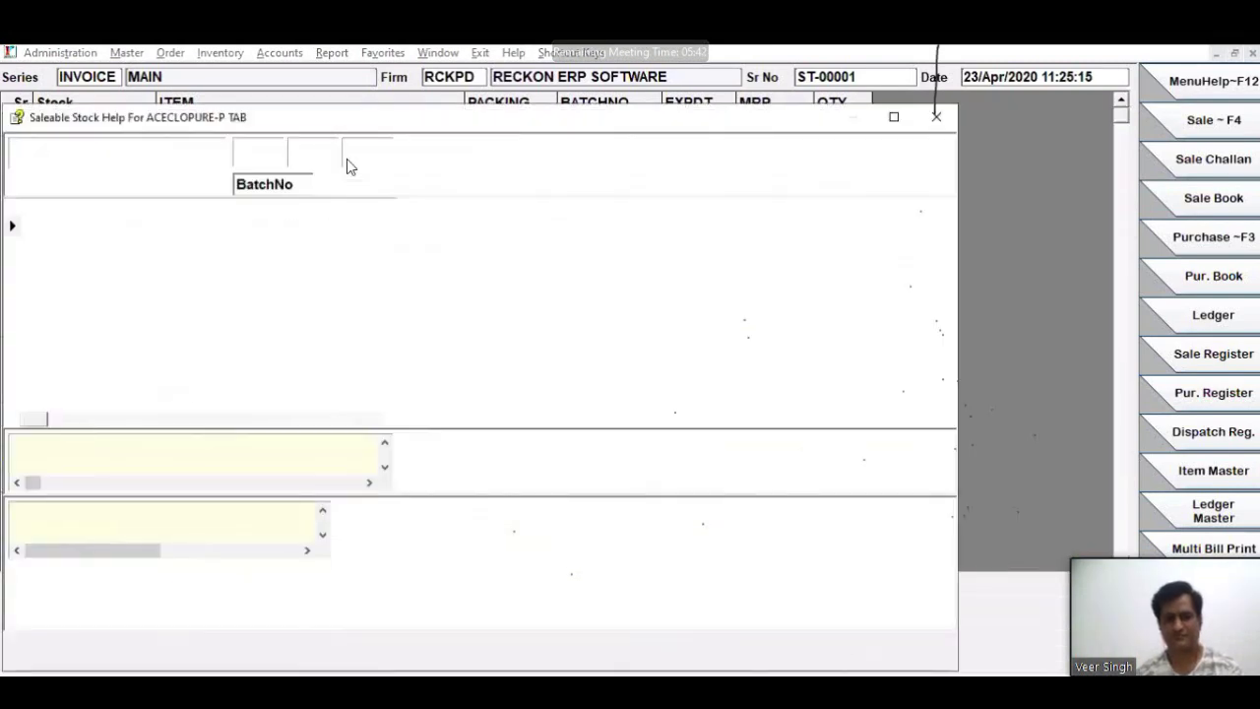
{"action": "key", "text": "Return"}
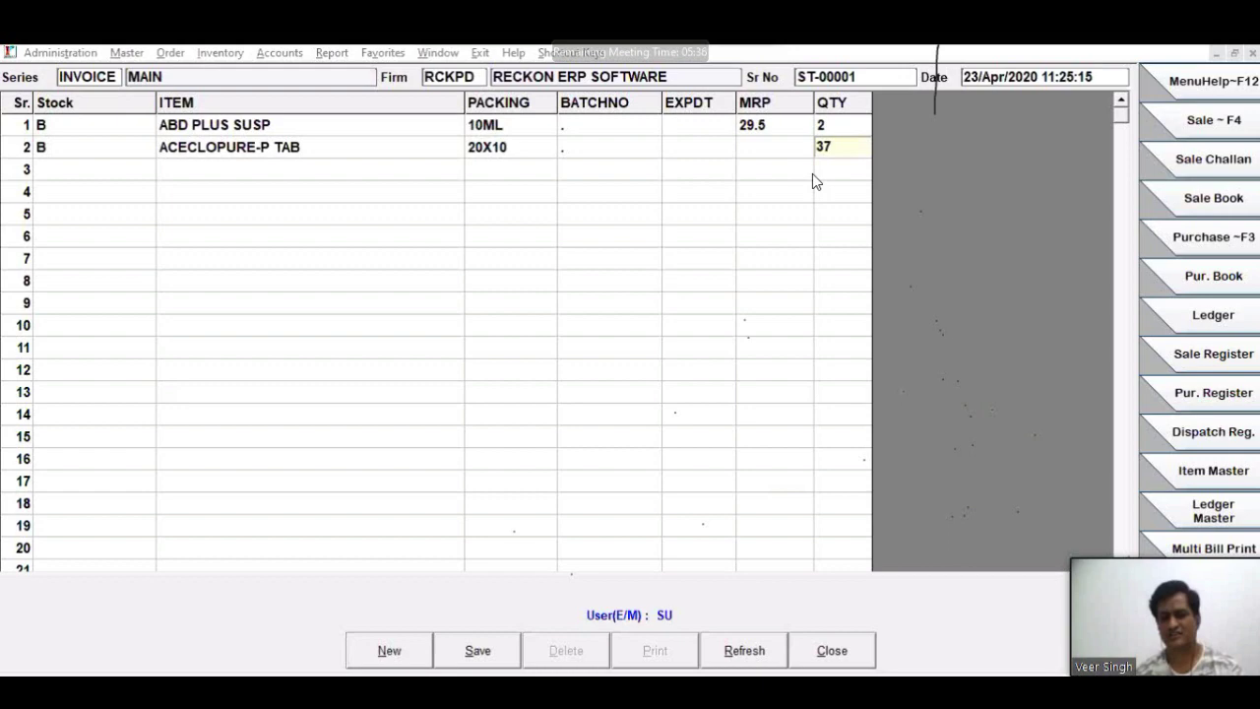
{"action": "type", "text": "7"}
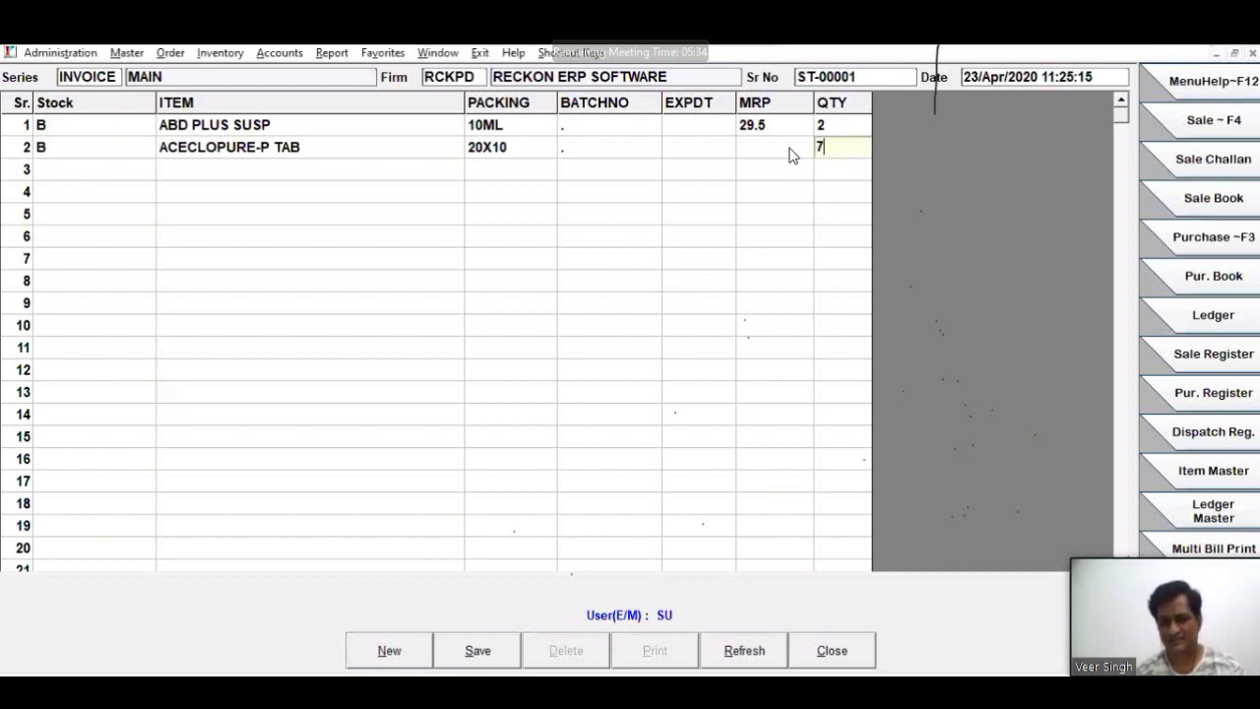
{"action": "key", "text": "Return"}
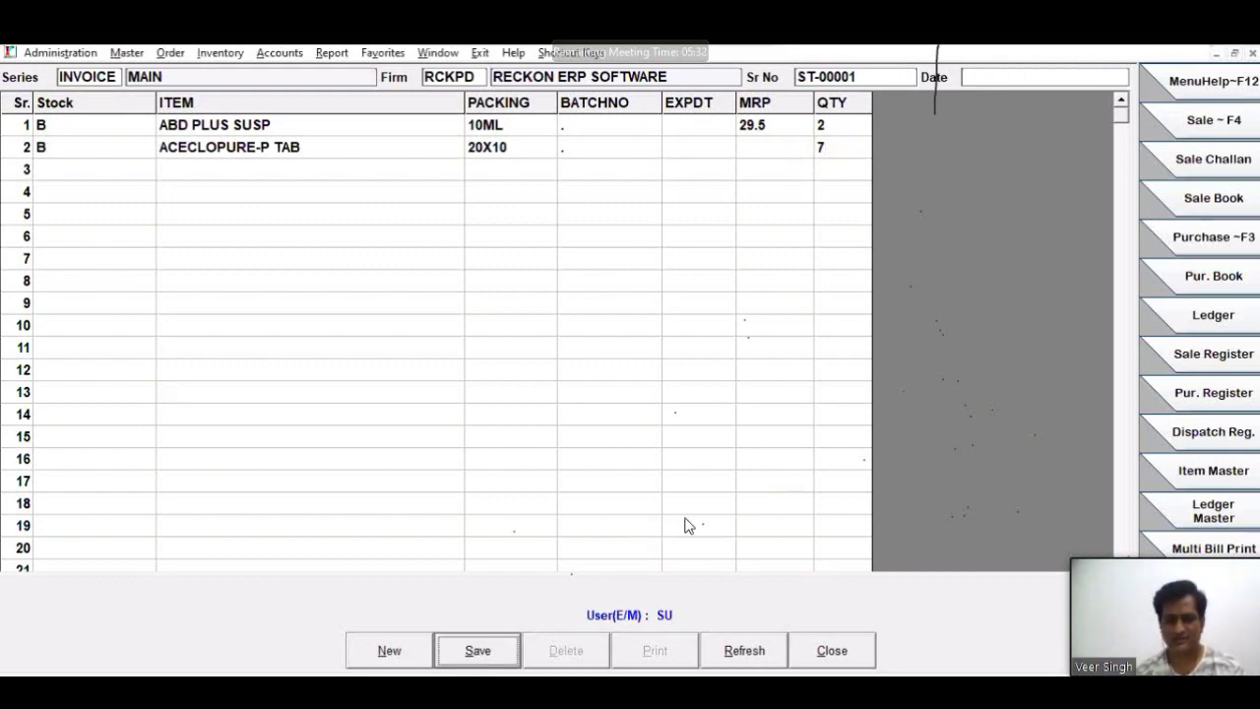
Step: Save the stock transfer, preview its printout and return to the entry form
{"action": "key", "text": "Return"}
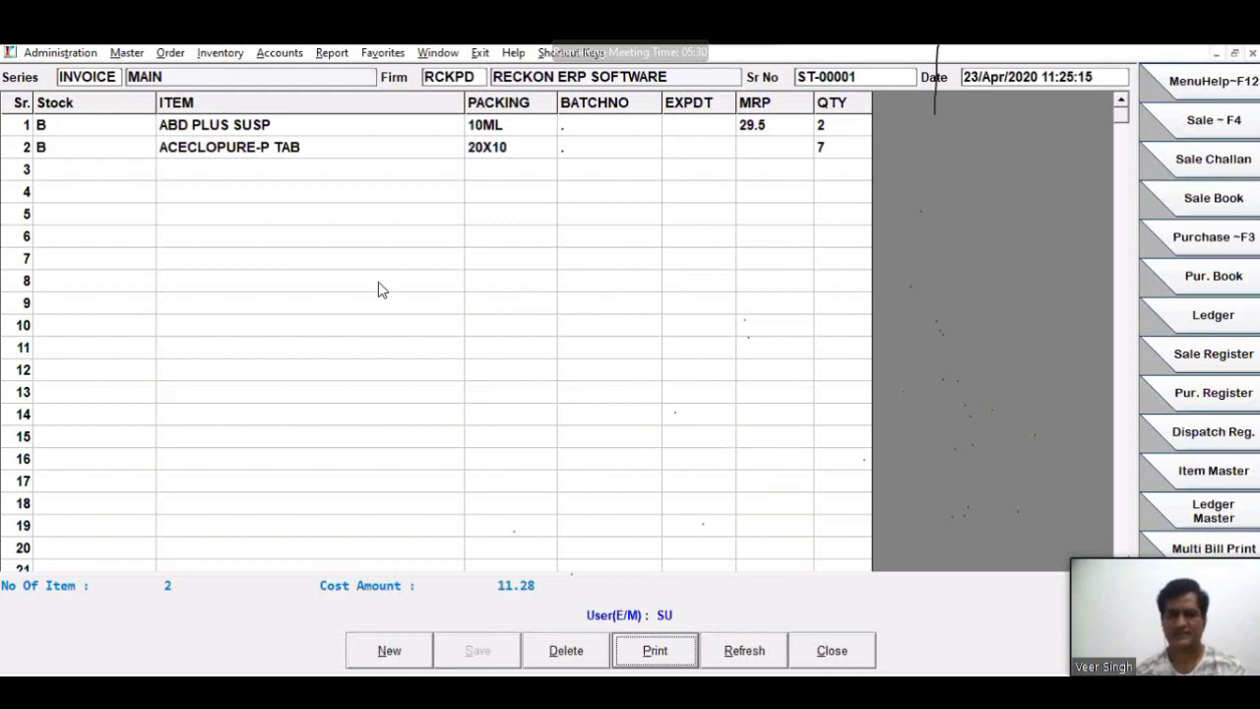
{"action": "key", "text": "Return"}
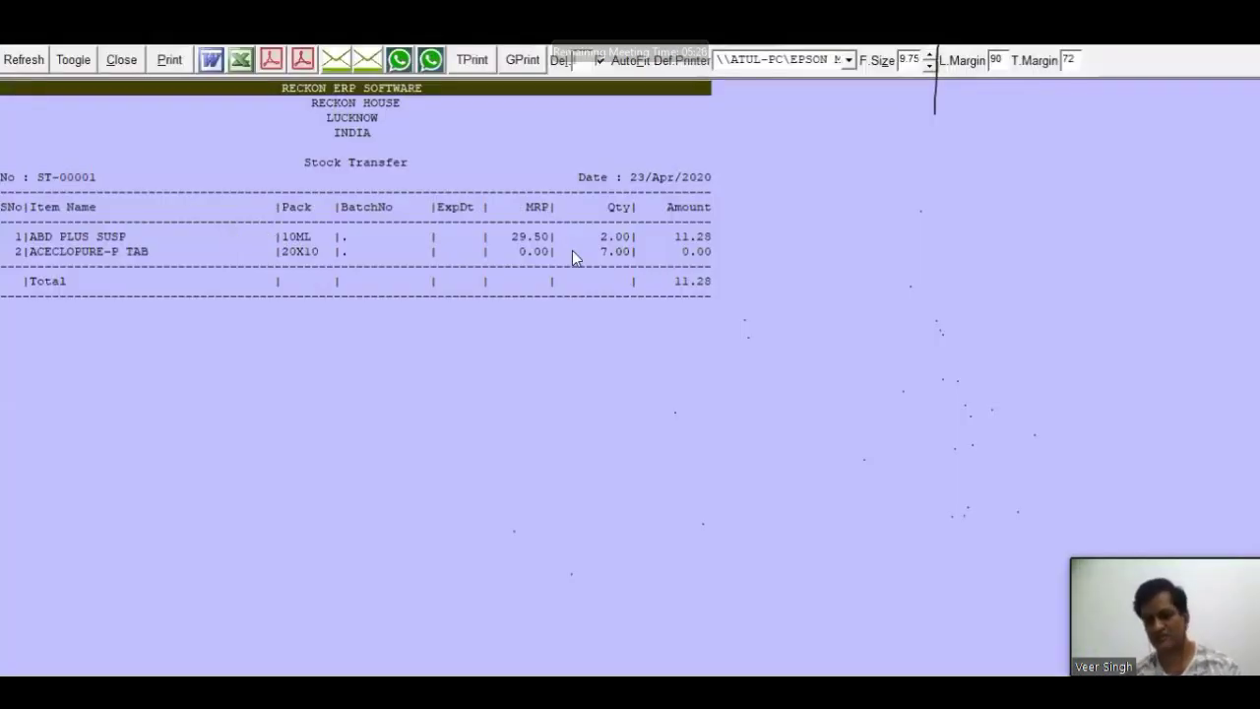
{"action": "key", "text": "Escape"}
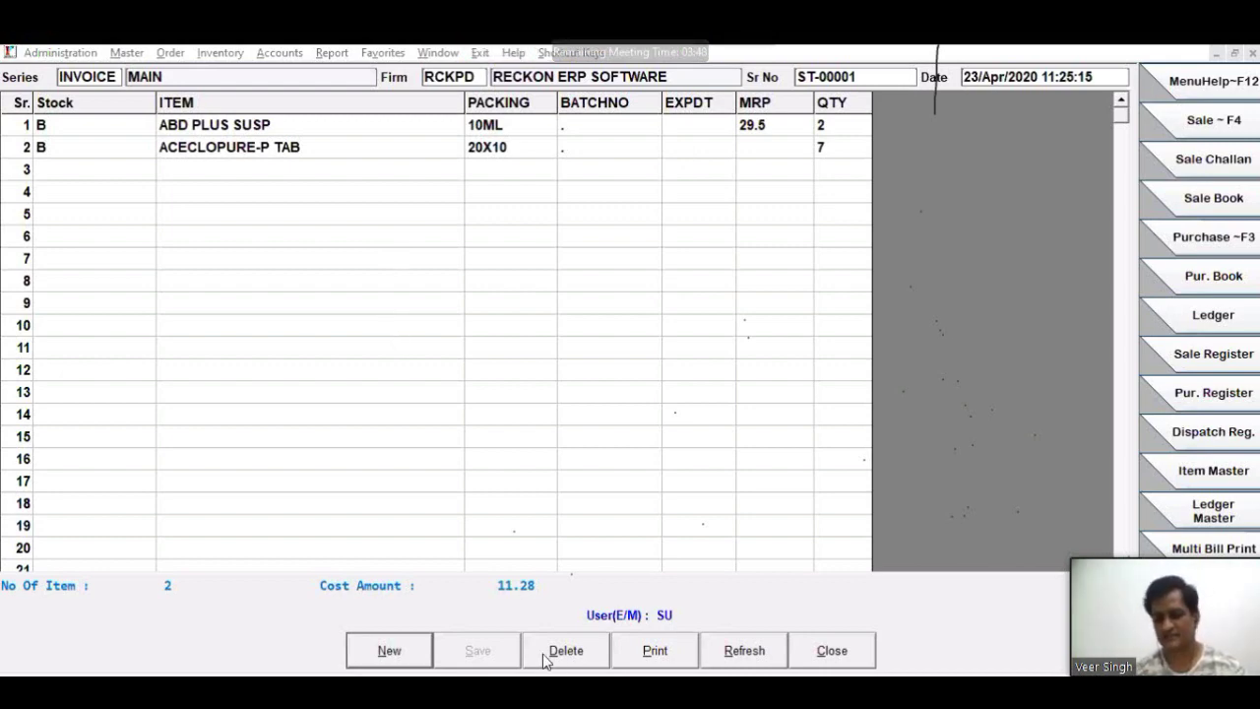
Step: Start a new Saleable To Non Saleable stock transfer using the Selected option for expiry and breakage items
{"action": "left_click", "coordinate": [378, 653]}
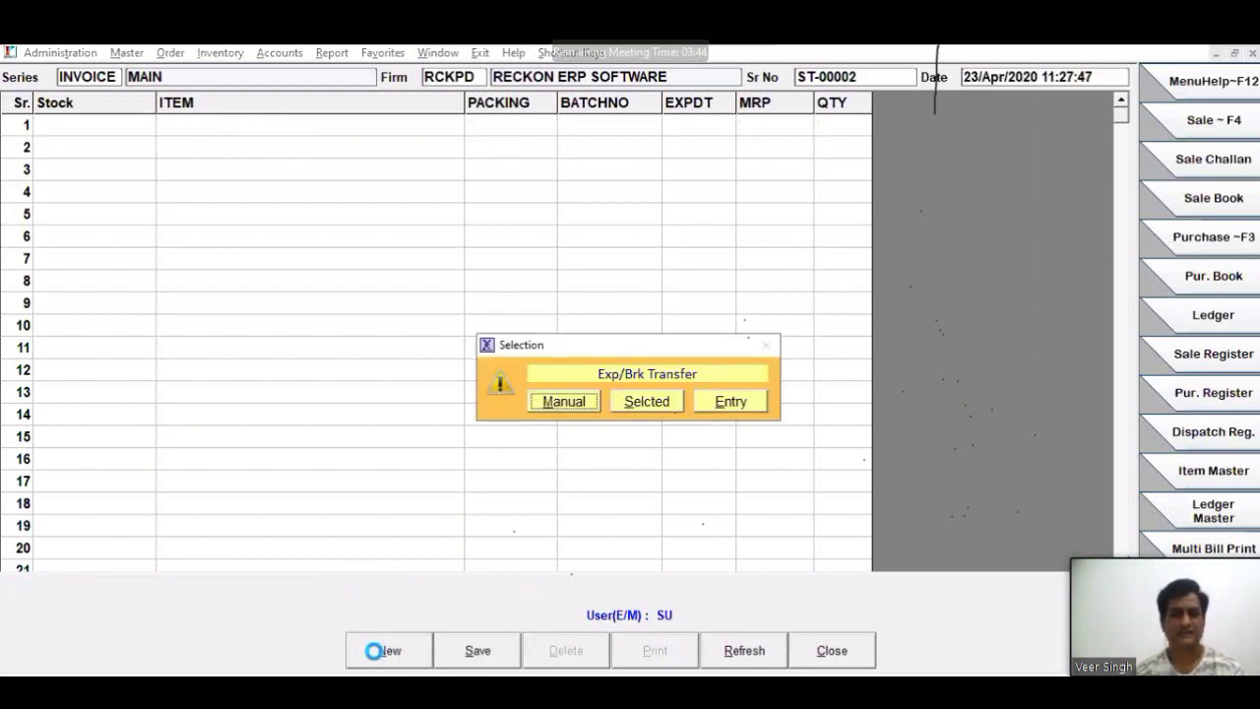
{"action": "key", "text": "Right"}
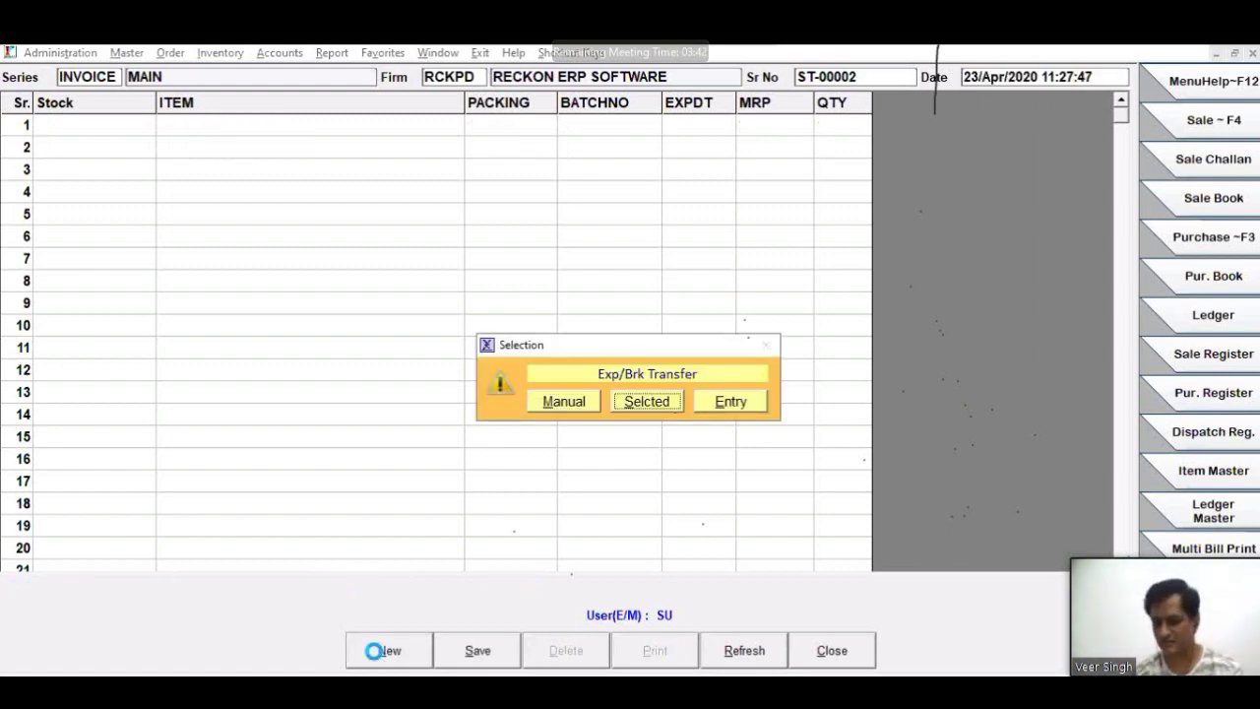
{"action": "key", "text": "Return"}
{"action": "key", "text": "Return"}
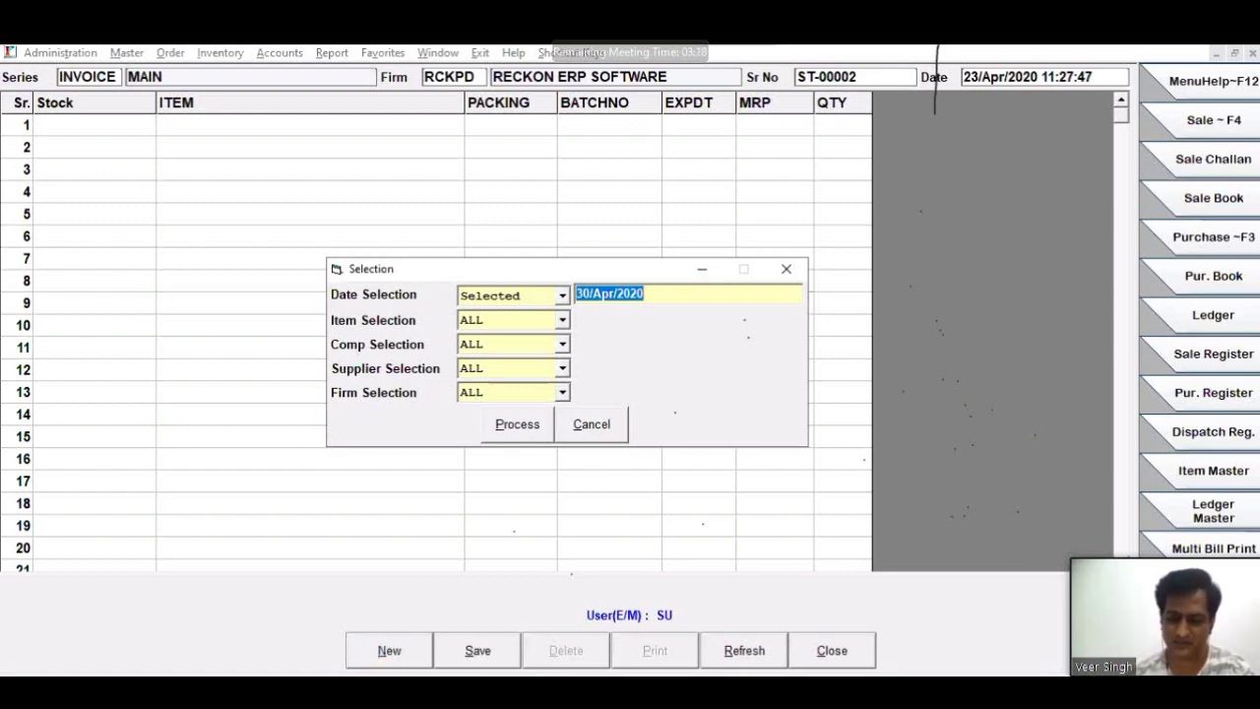
Step: Load the expired stock up to 30/Jun/2022 for all items, companies, suppliers and firms, and save the transfer
{"action": "type", "text": "300"}
{"action": "key", "text": "BackSpace"}
{"action": "type", "text": "/"}
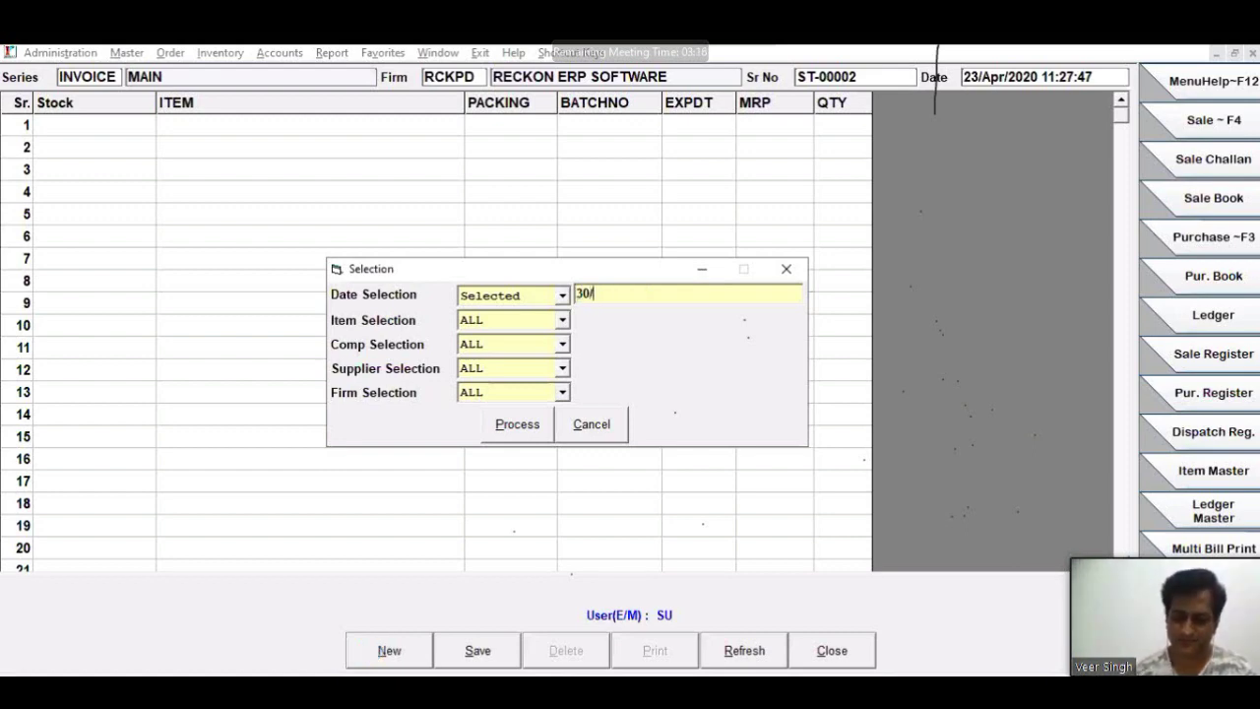
{"action": "type", "text": "06/2020"}
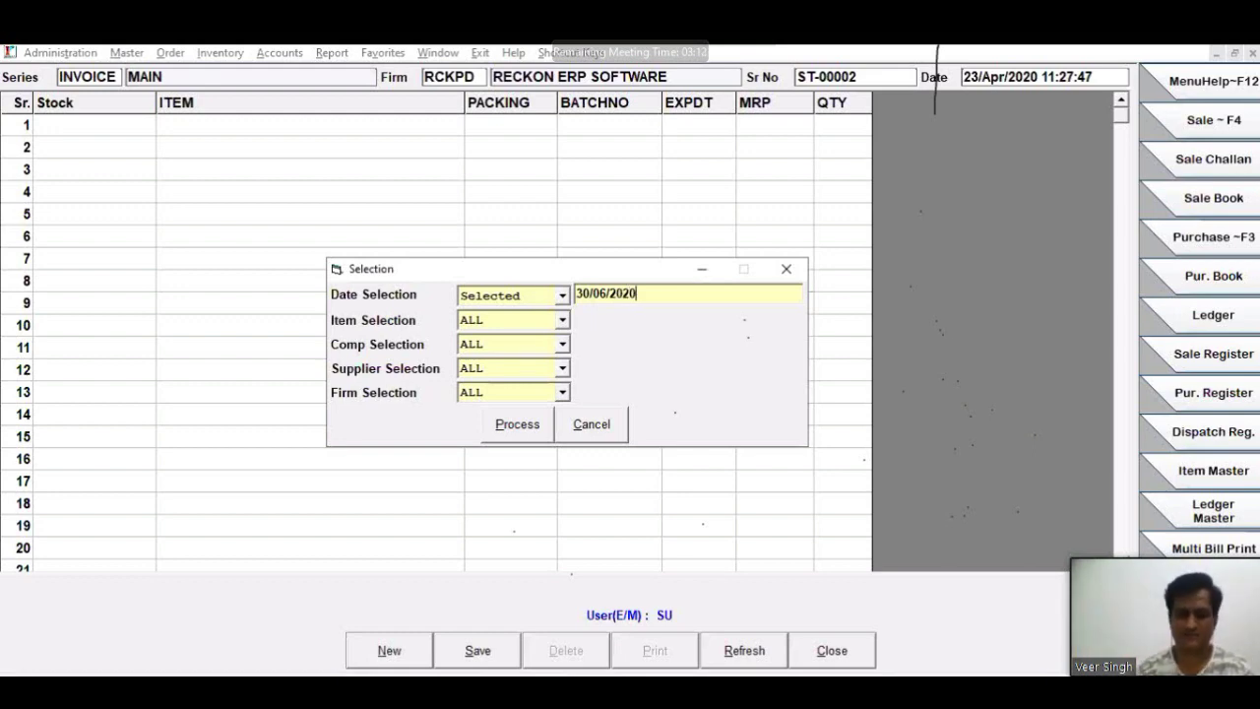
{"action": "key", "text": "Return"}
{"action": "key", "text": "Return"}
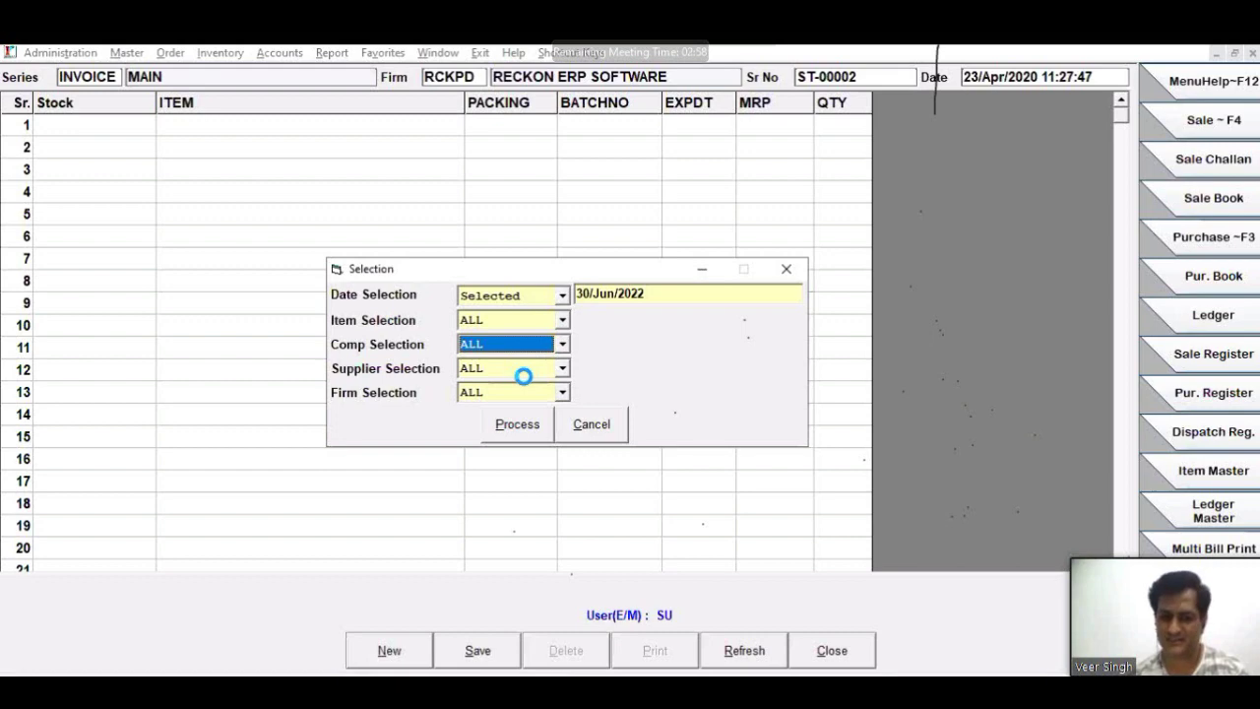
{"action": "left_click", "coordinate": [518, 371]}
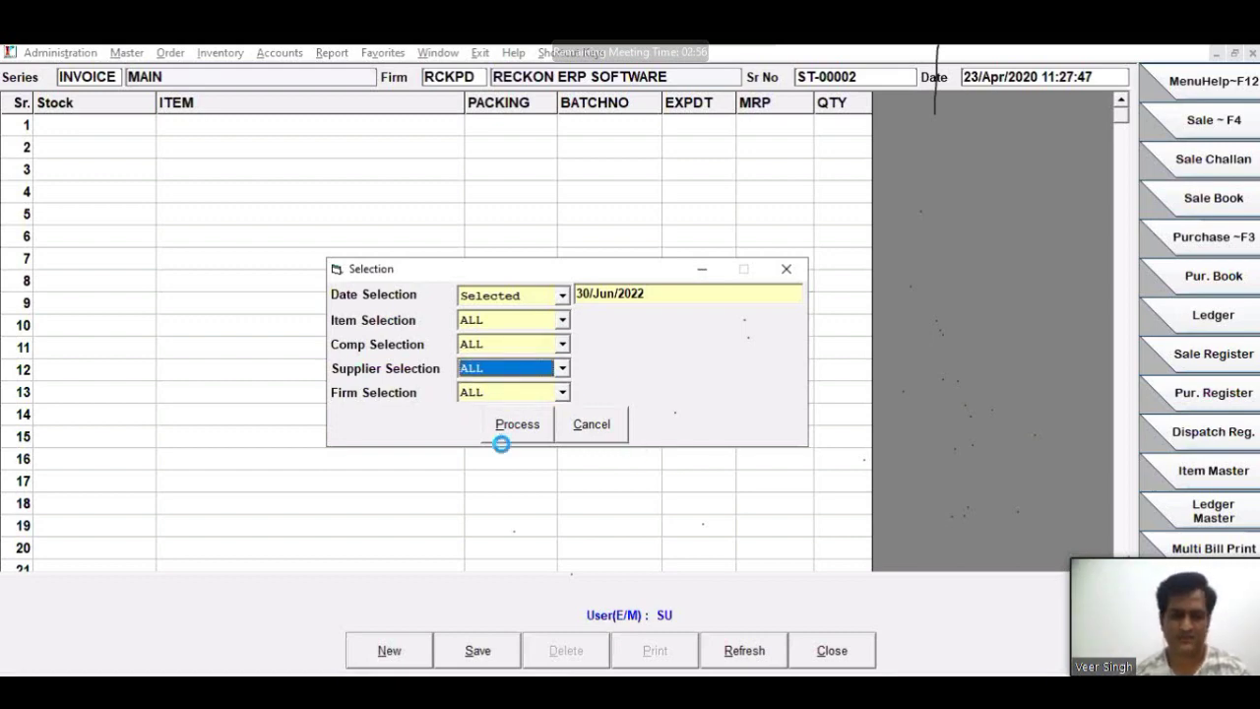
{"action": "left_click", "coordinate": [501, 436]}
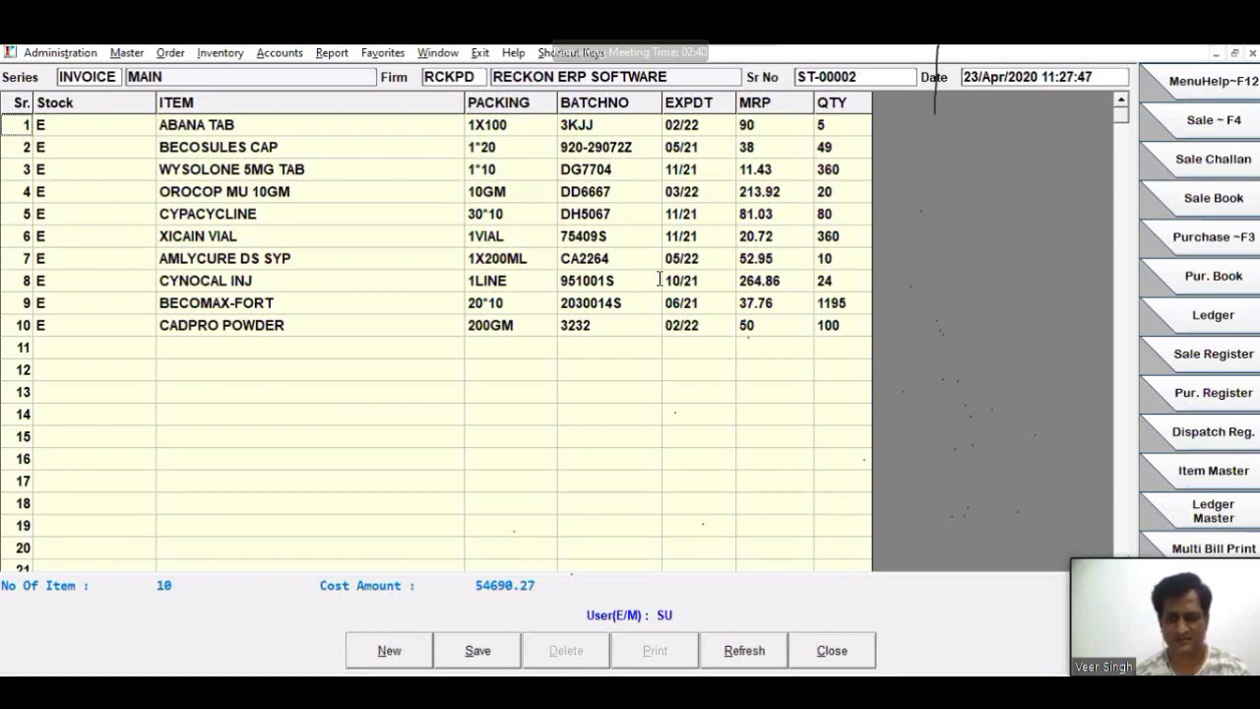
{"action": "key", "text": "Tab"}
{"action": "key", "text": "Return"}
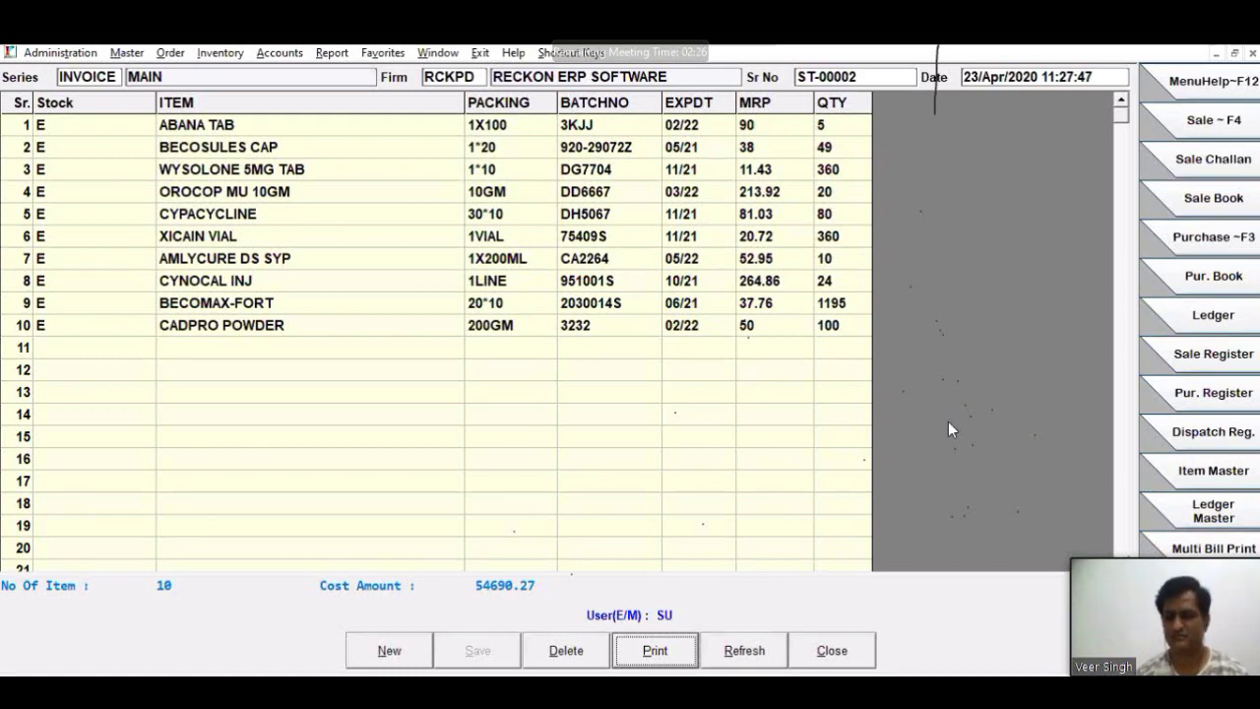
Step: Generate the saleable stock ledger for ABANA TAB from 01/04/2020 to 23/04/2020
{"action": "double_click", "coordinate": [857, 302]}
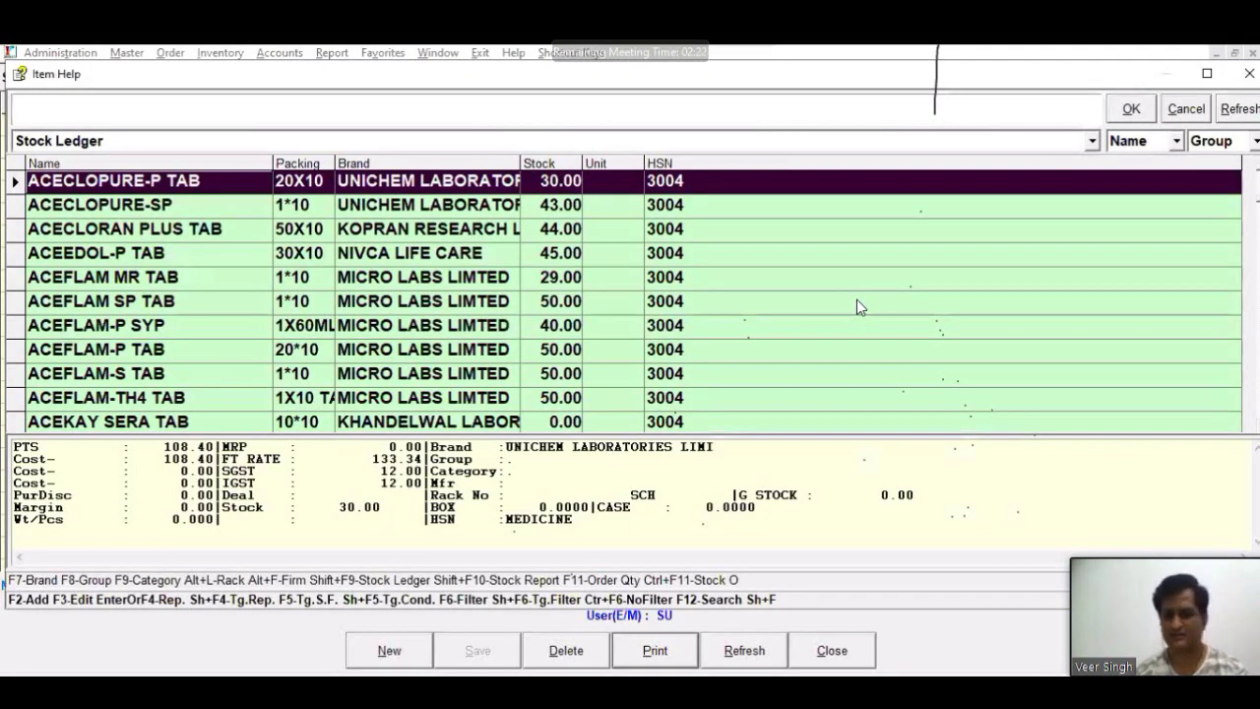
{"action": "type", "text": "ABA"}
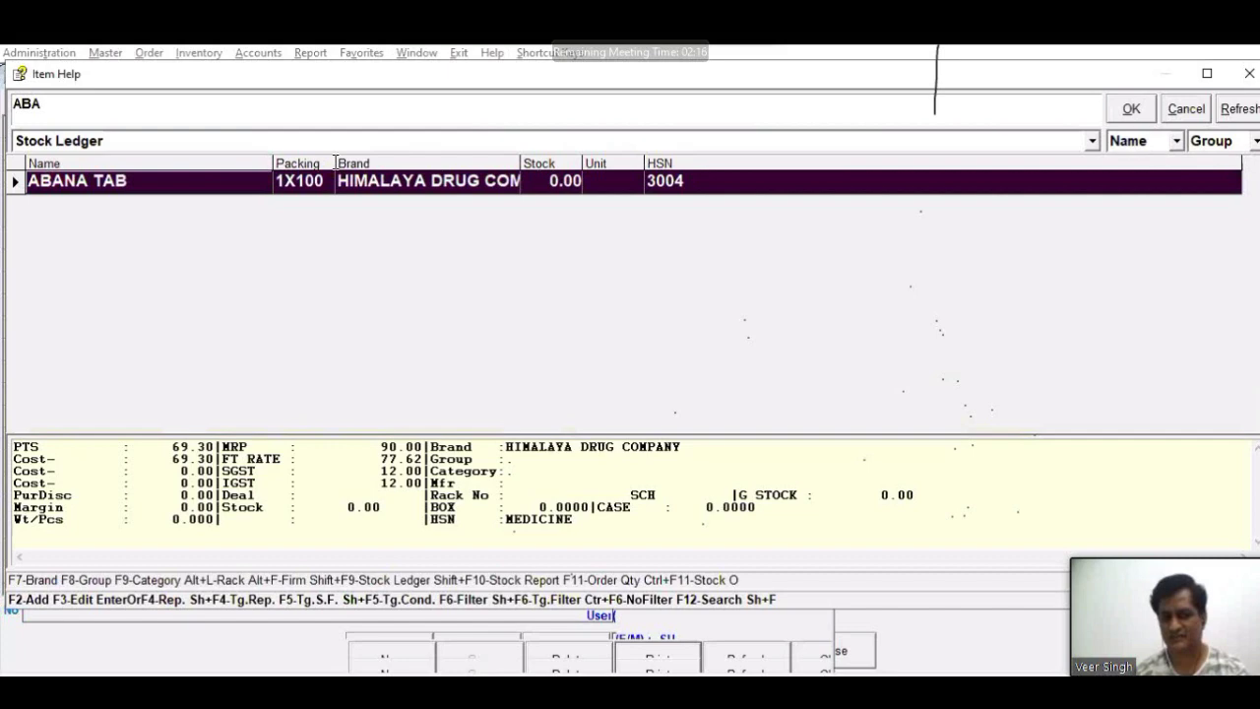
{"action": "key", "text": "Return"}
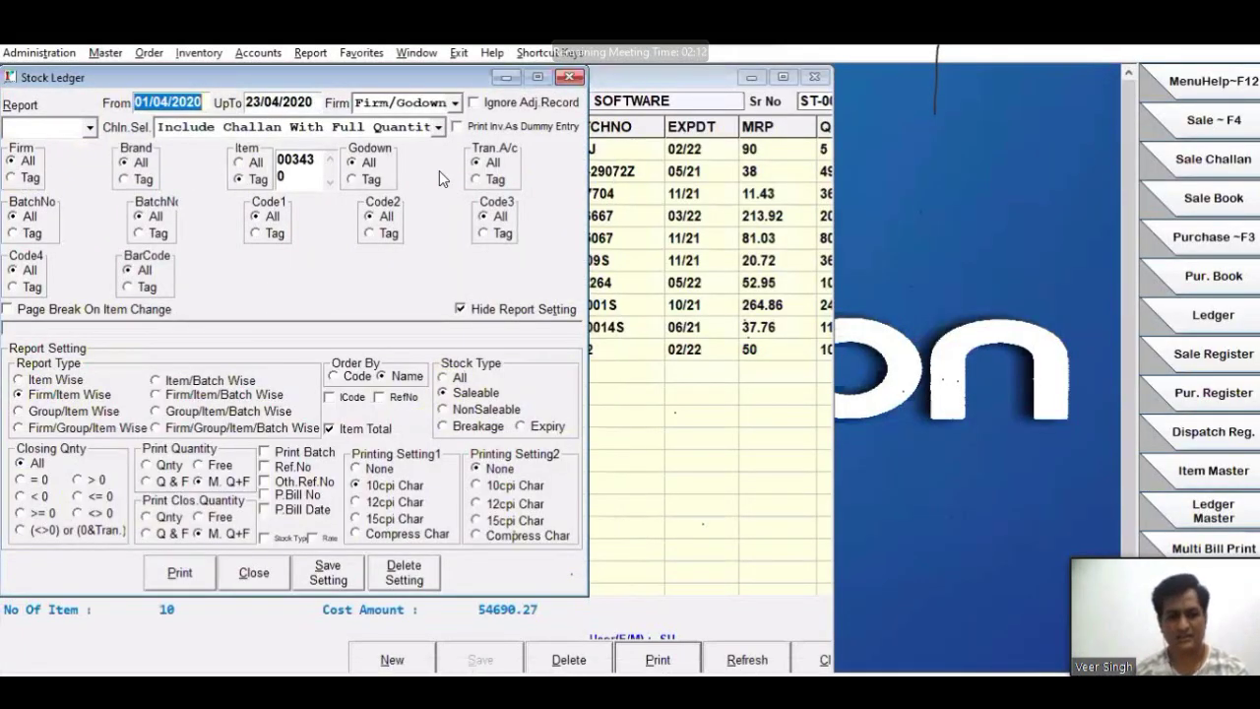
{"action": "left_click", "coordinate": [168, 569]}
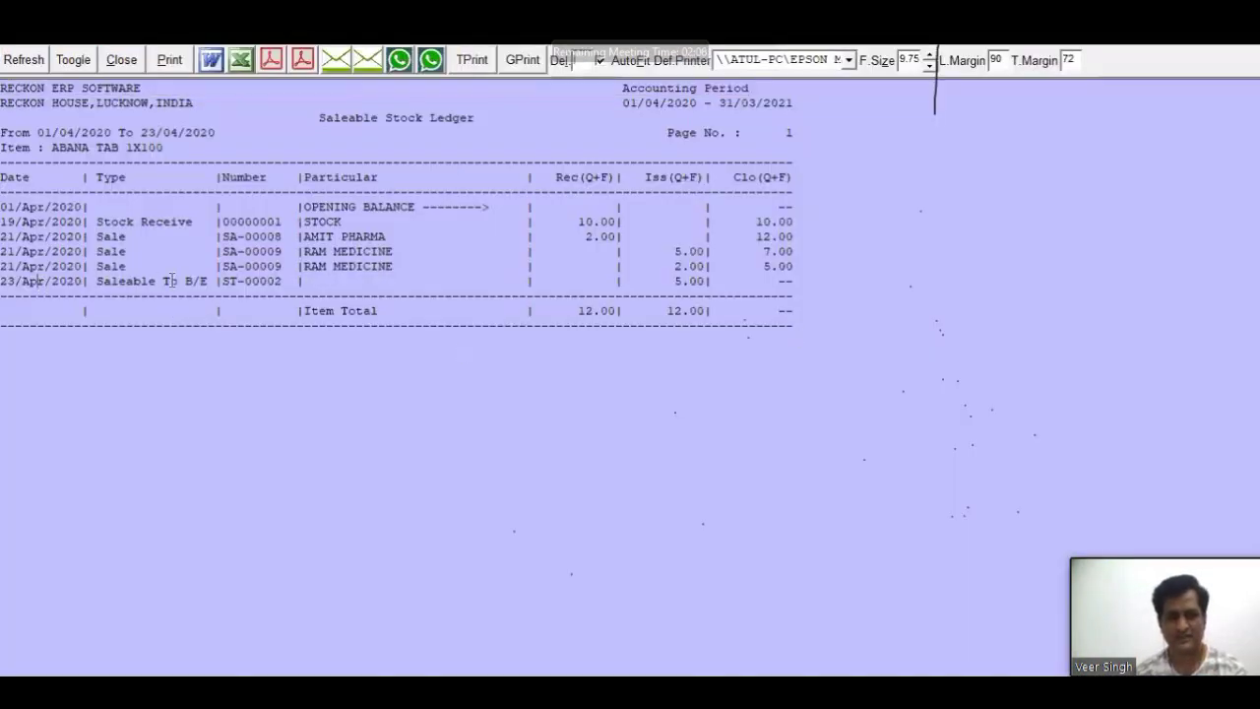
Step: Examine the Saleable To B/E entry in the ABANA TAB ledger, and close the ledger and the transfer form
{"action": "left_click_drag", "start_coordinate": [173, 282], "coordinate": [601, 282]}
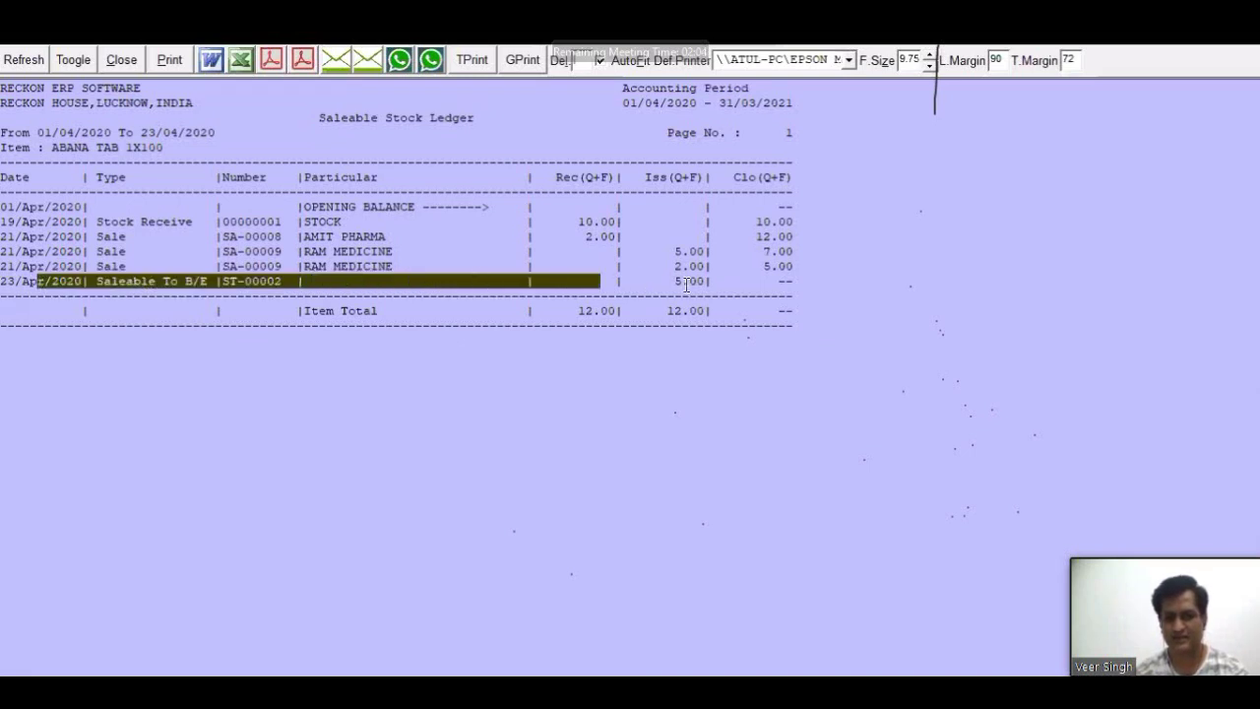
{"action": "left_click_drag", "start_coordinate": [694, 283], "coordinate": [800, 284]}
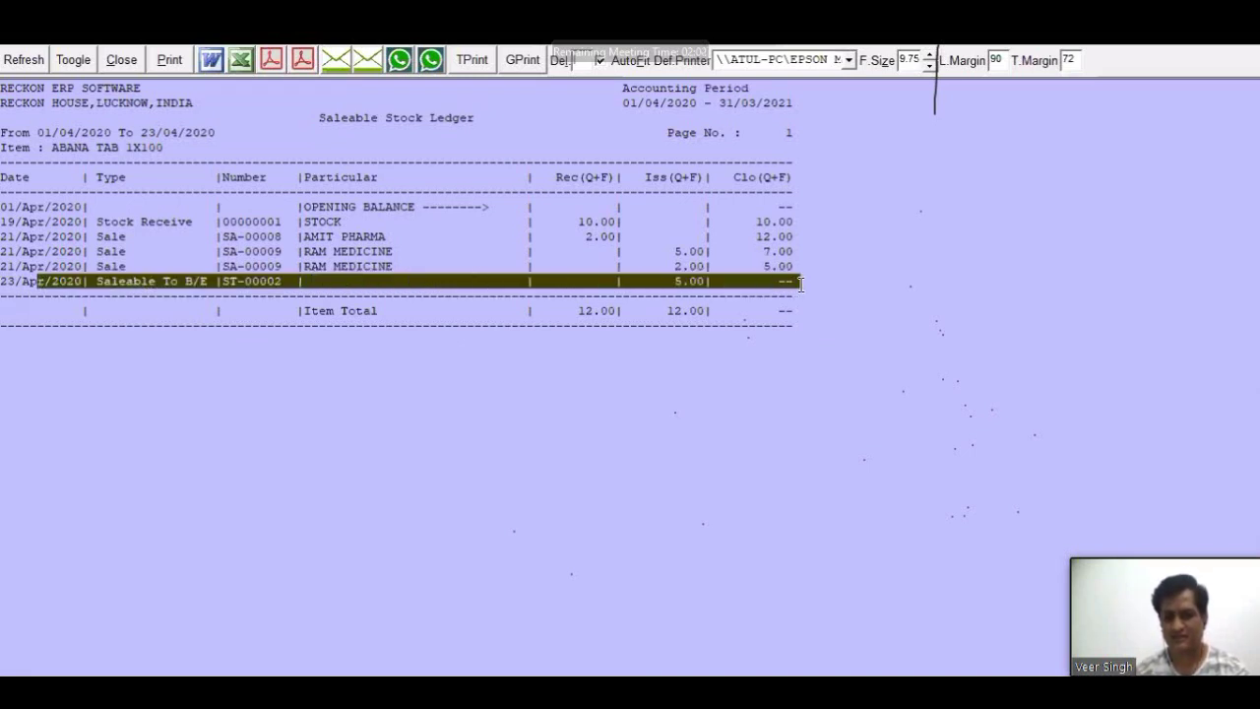
{"action": "left_click_drag", "start_coordinate": [313, 253], "coordinate": [2, 267]}
{"action": "left_click_drag", "start_coordinate": [187, 284], "coordinate": [792, 287]}
{"action": "left_click", "coordinate": [553, 249]}
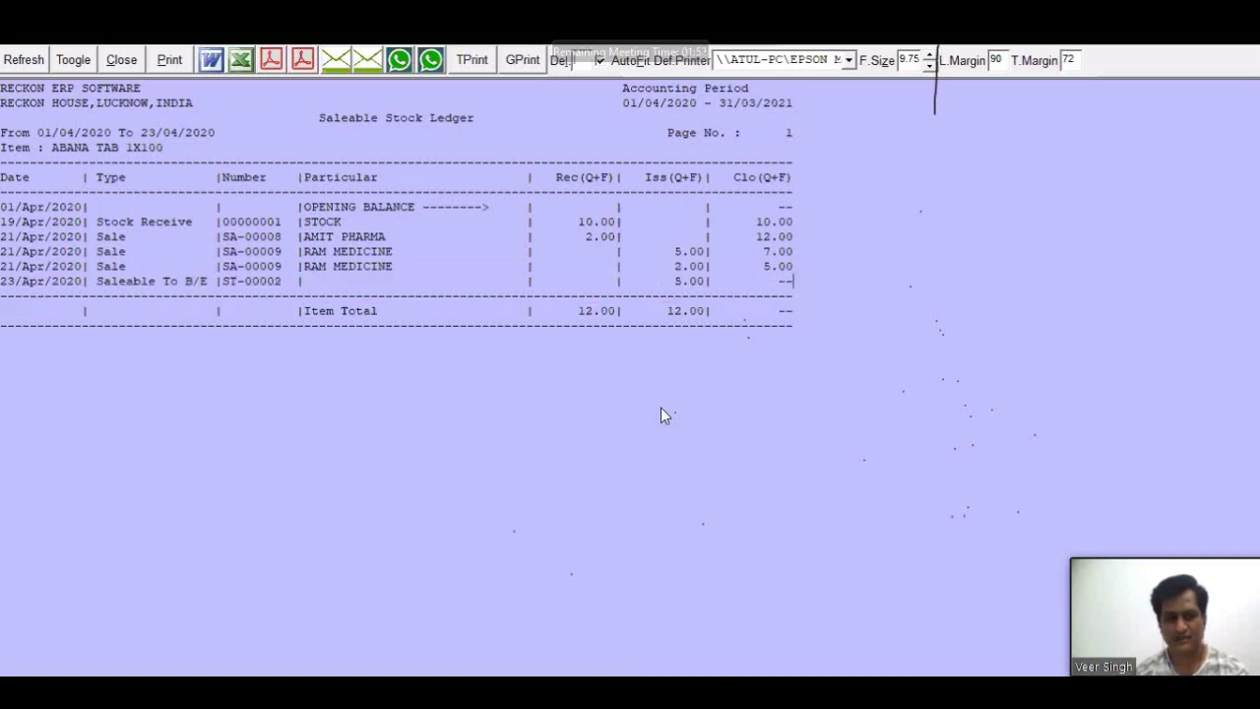
{"action": "key", "text": "Escape"}
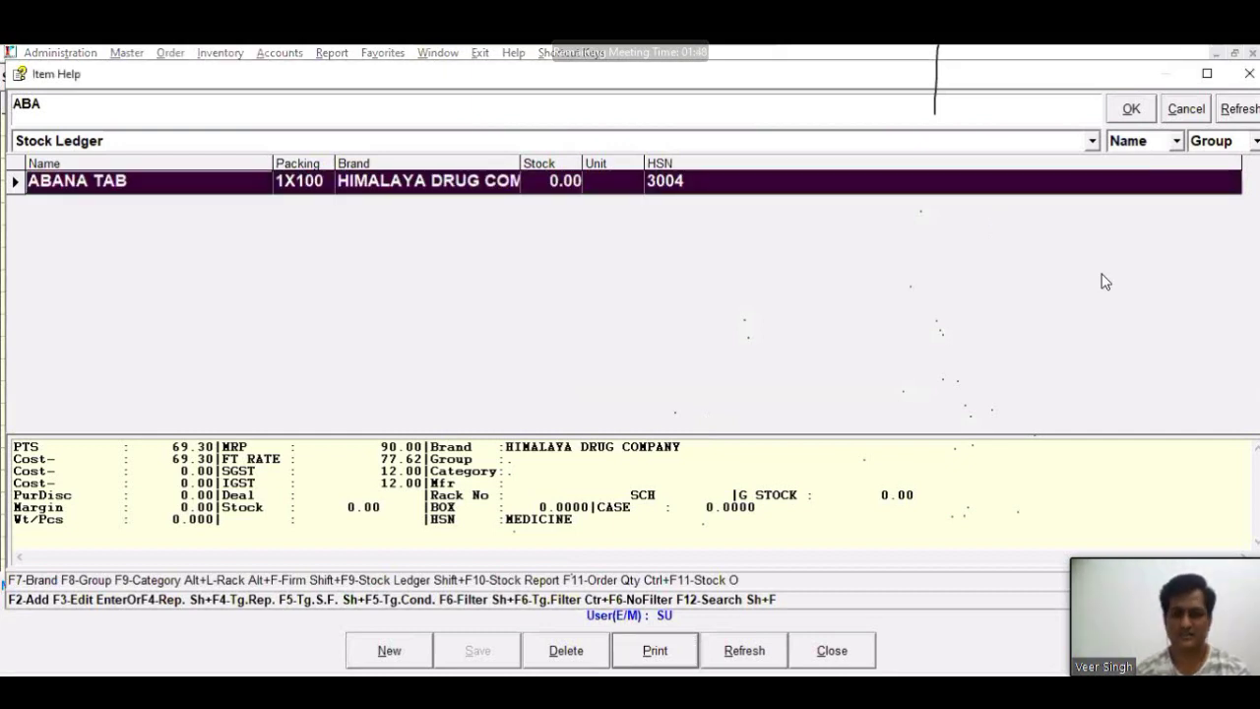
{"action": "key", "text": "Escape"}
{"action": "key", "text": "Escape"}
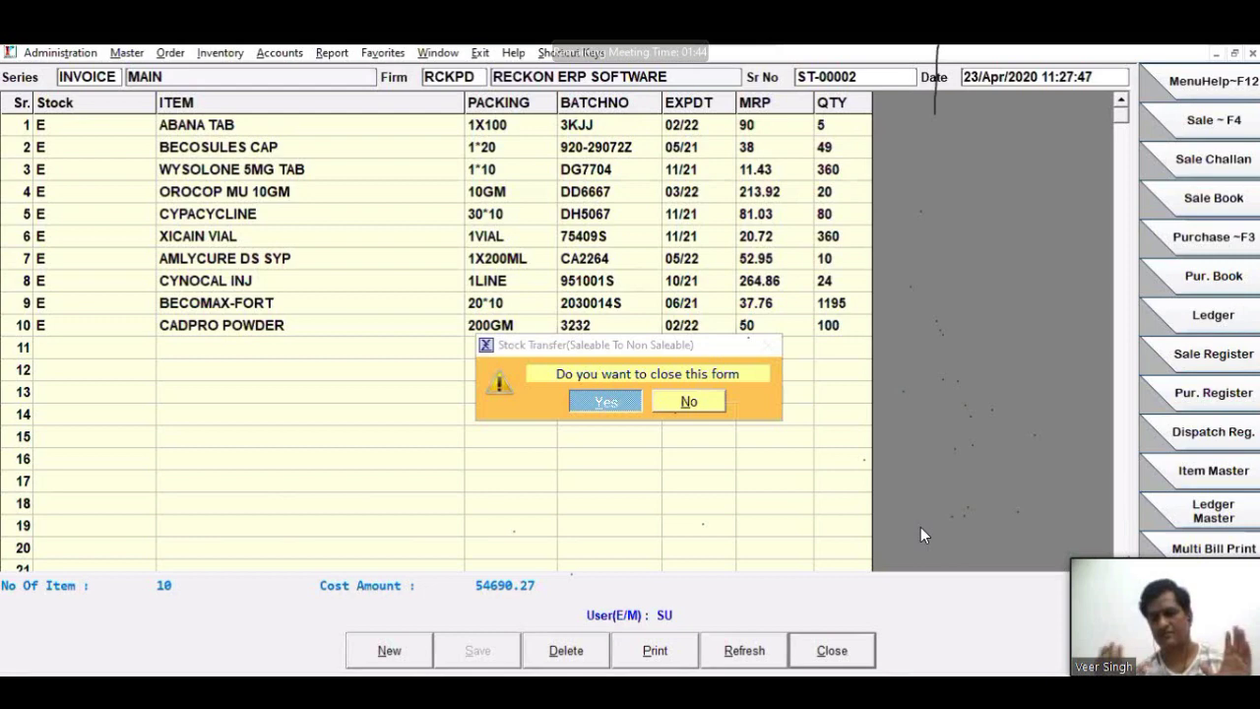
{"action": "key", "text": "Return"}
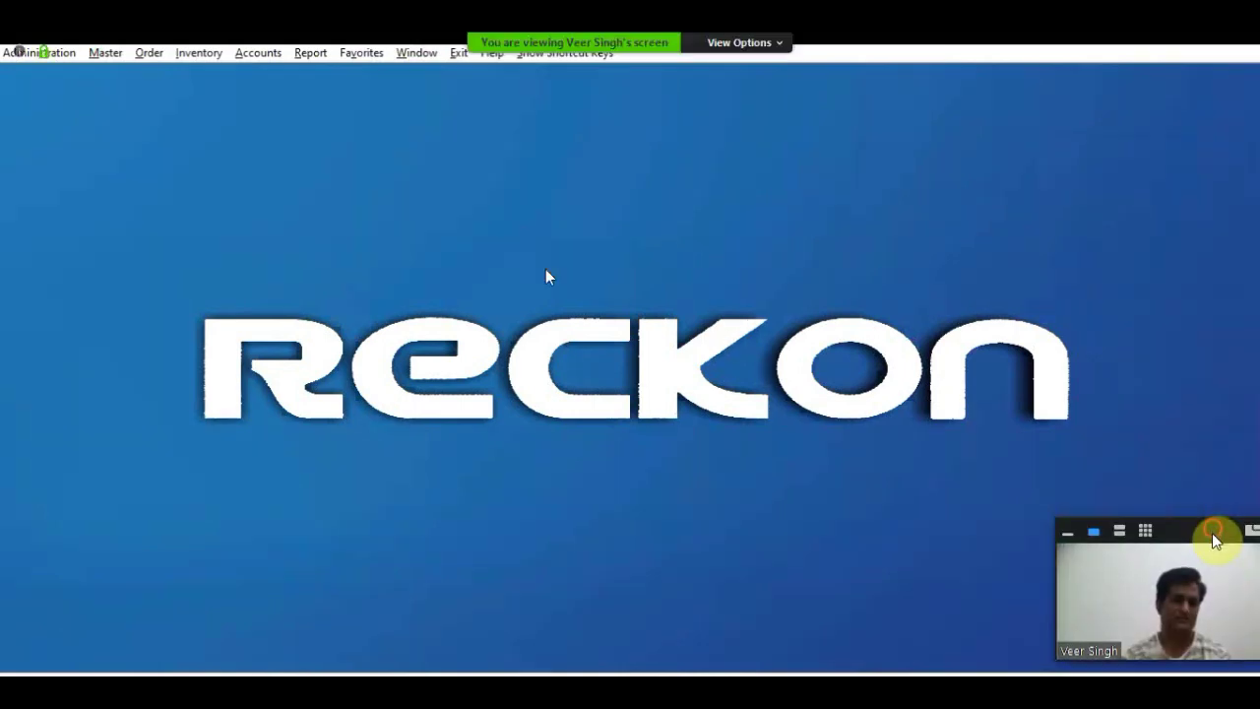
Step: Start a Saleable To Non Saleable stock transfer for series MAIN and firm RCKPD using the Entry option
{"action": "left_click", "coordinate": [201, 55]}
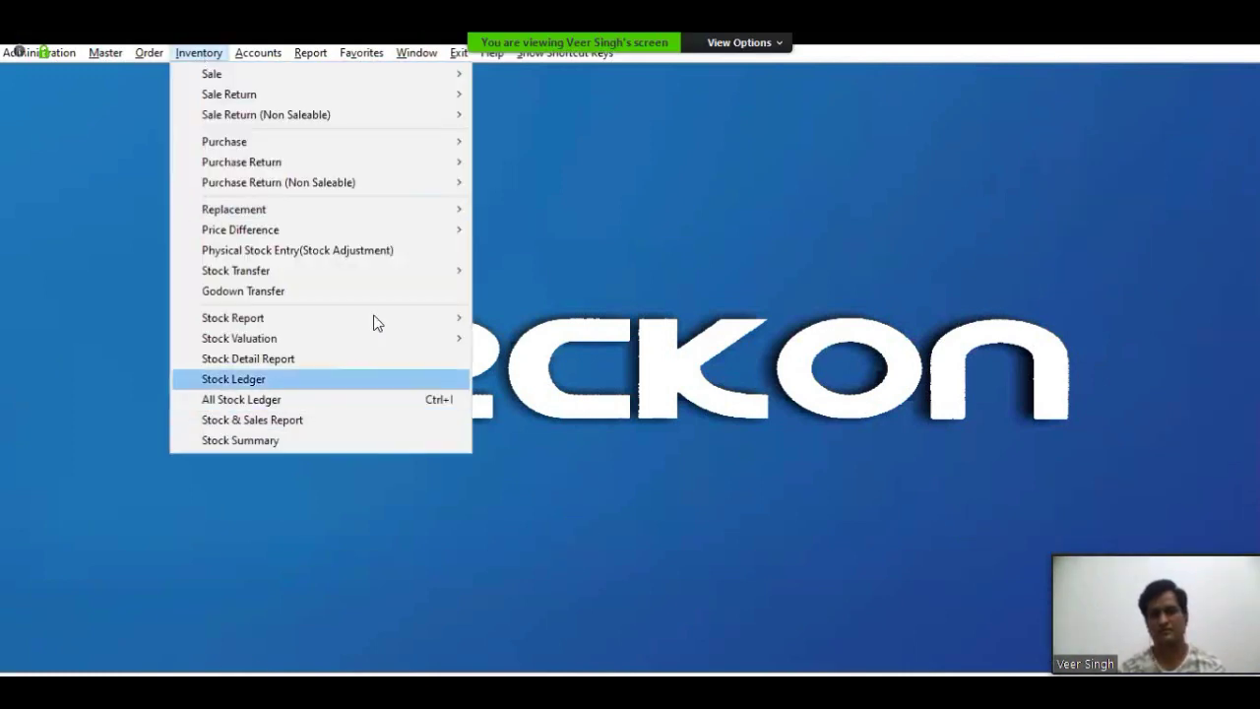
{"action": "mouse_move", "coordinate": [413, 271]}
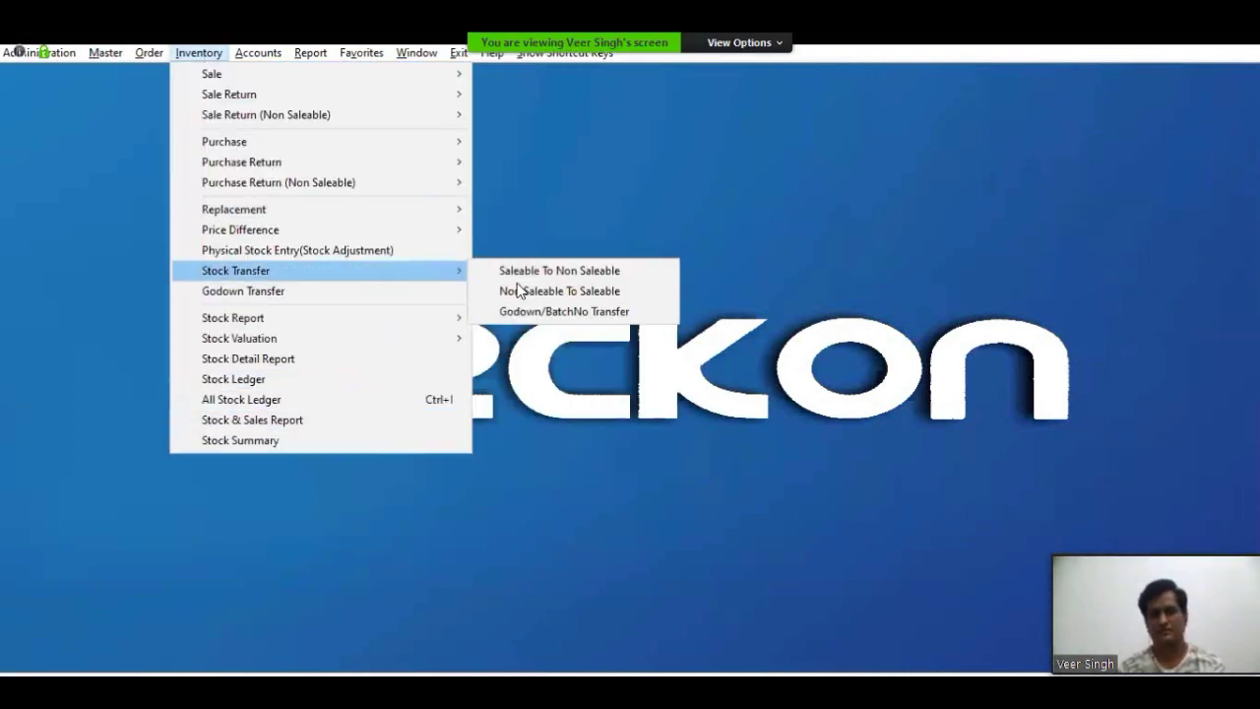
{"action": "left_click", "coordinate": [565, 273]}
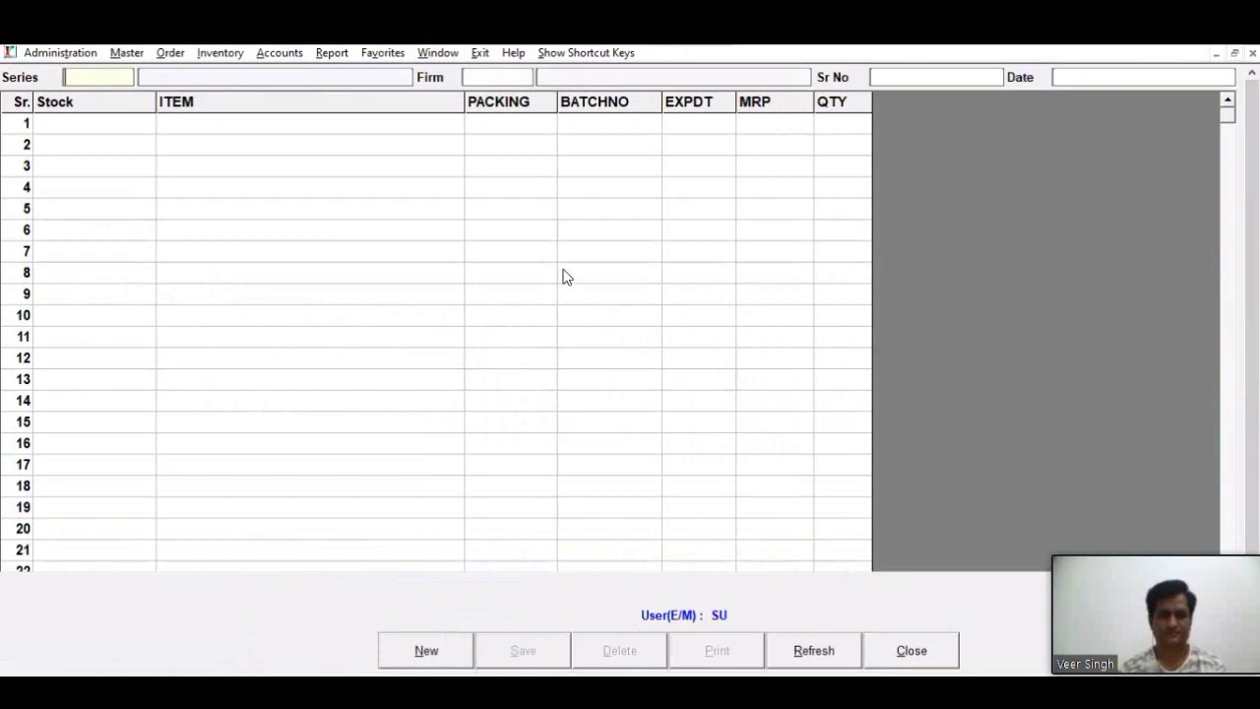
{"action": "key", "text": "Return"}
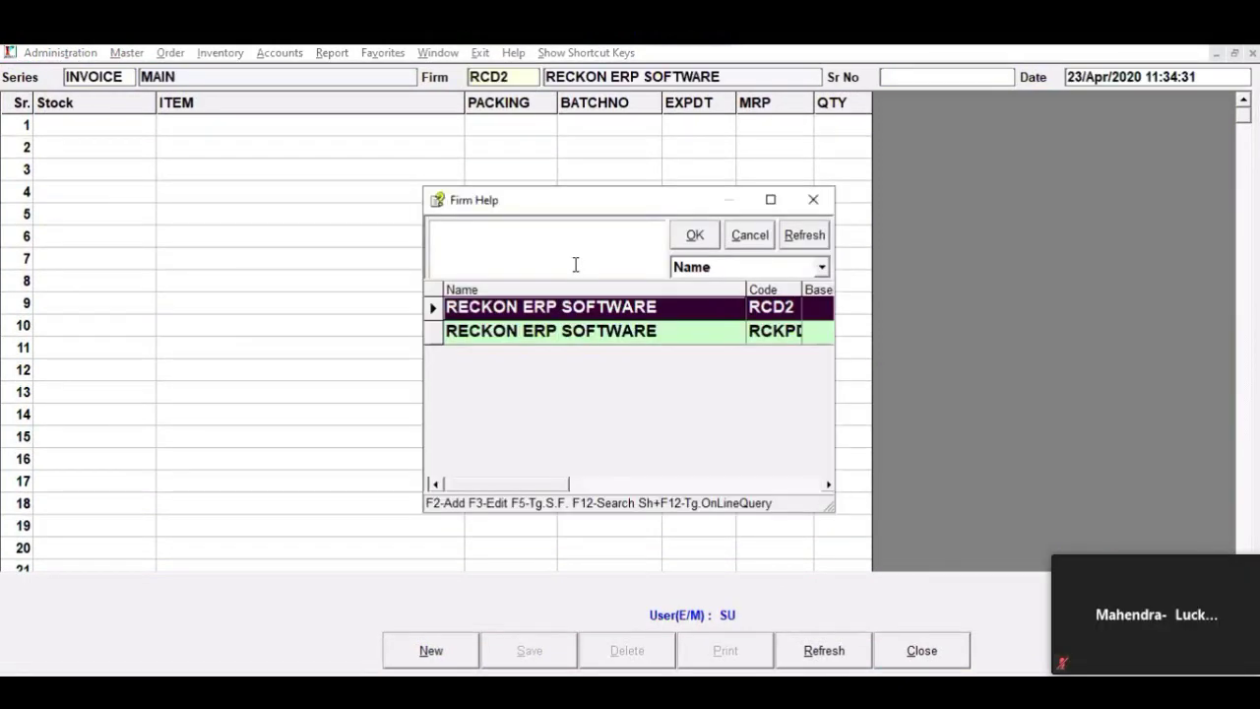
{"action": "key", "text": "Down"}
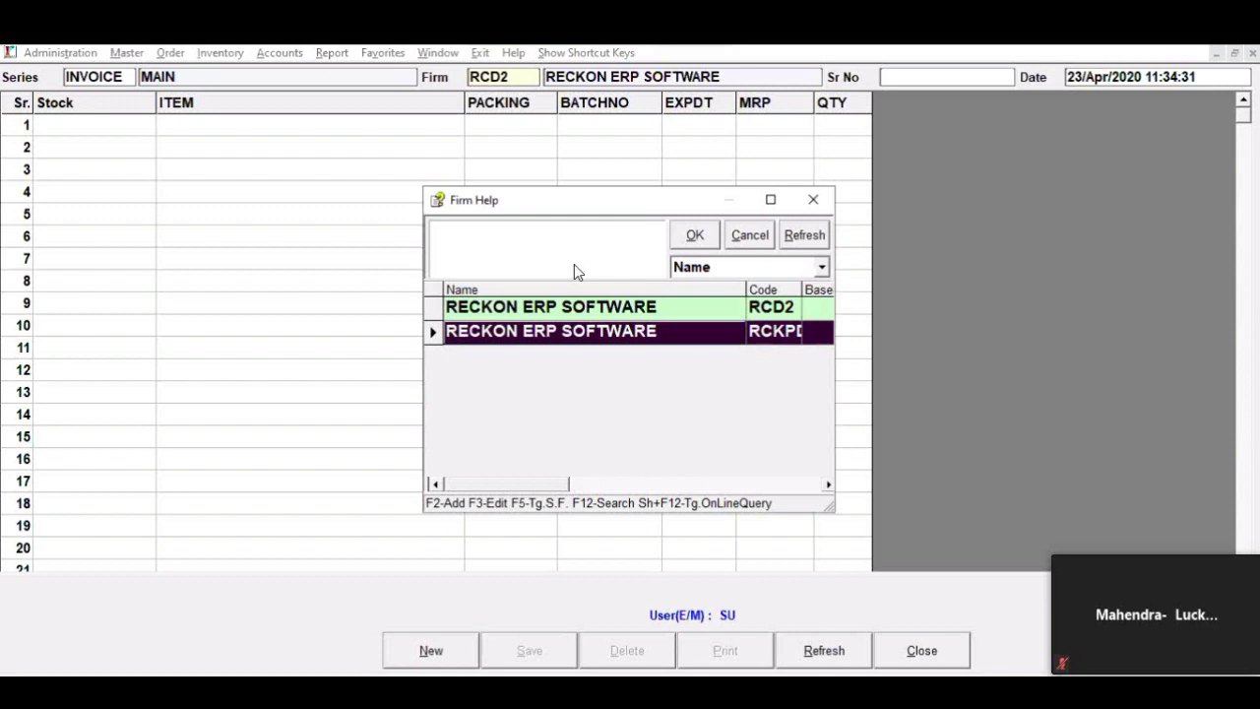
{"action": "key", "text": "Return"}
{"action": "key", "text": "Right"}
{"action": "key", "text": "Right"}
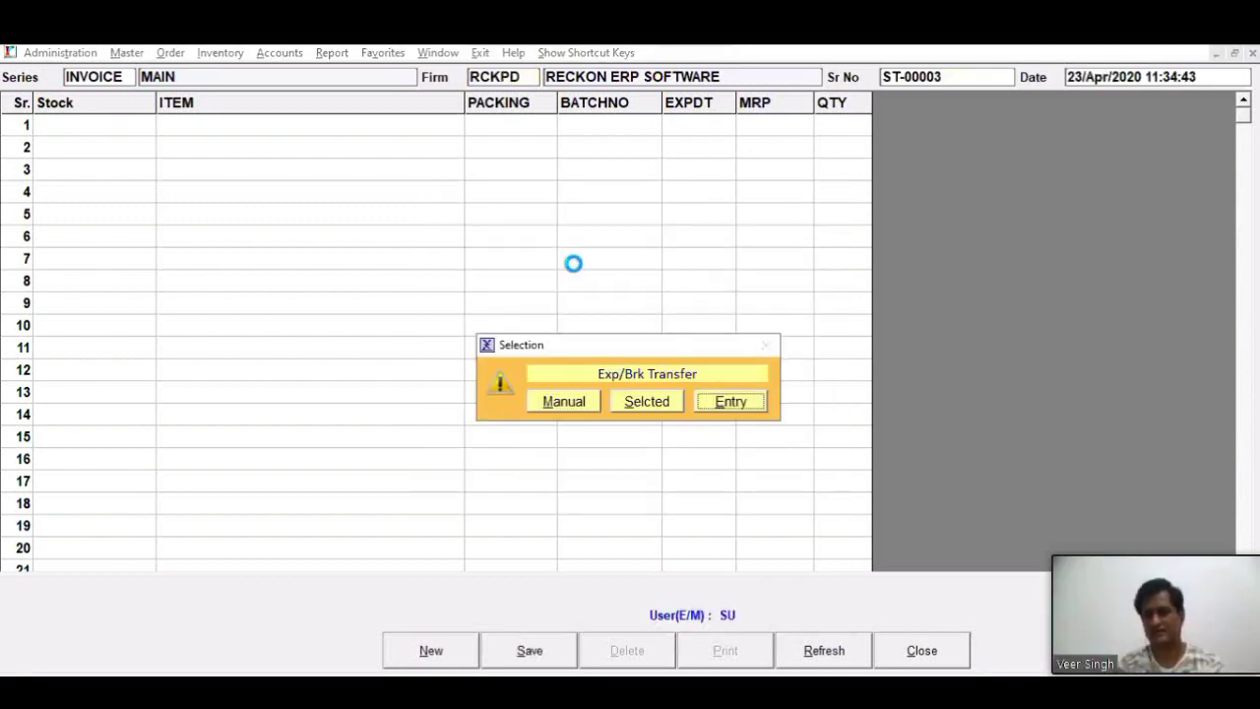
{"action": "key", "text": "Return"}
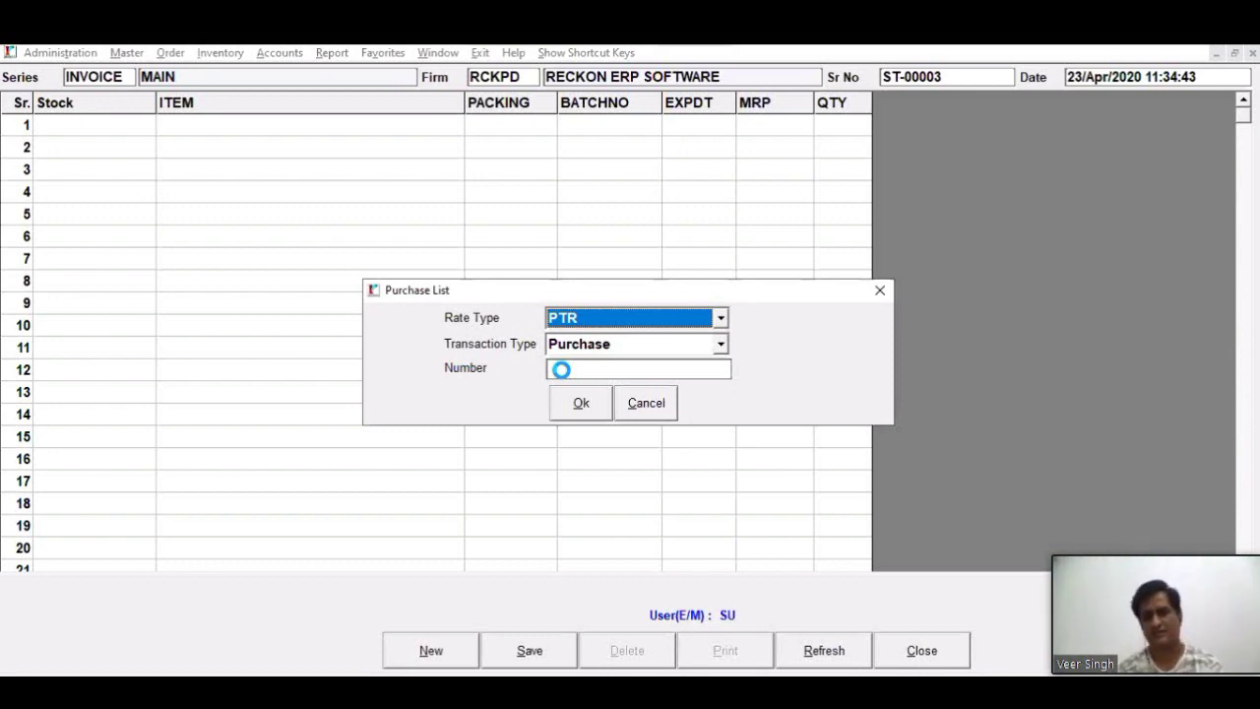
Step: Load the items of purchase P-000002 with rate type PTS and transaction type Purchase, and close the transfer form without saving
{"action": "key", "text": "Down"}
{"action": "key", "text": "Return"}
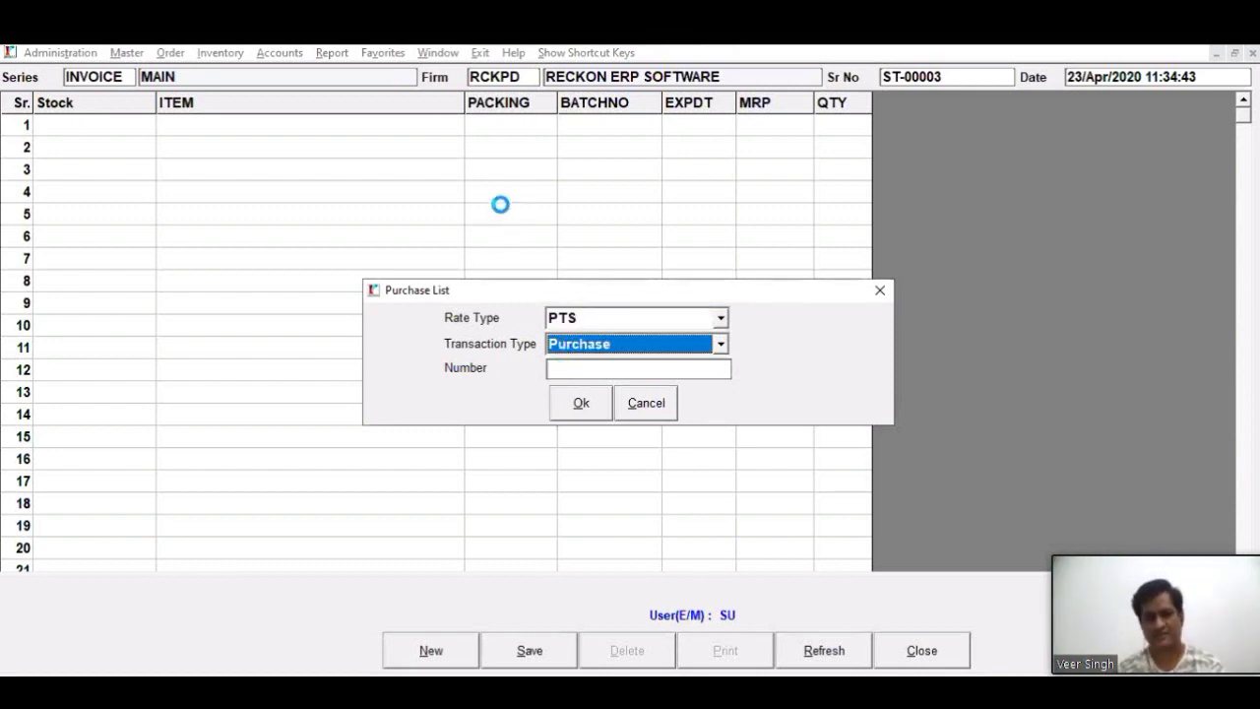
{"action": "left_click", "coordinate": [676, 346]}
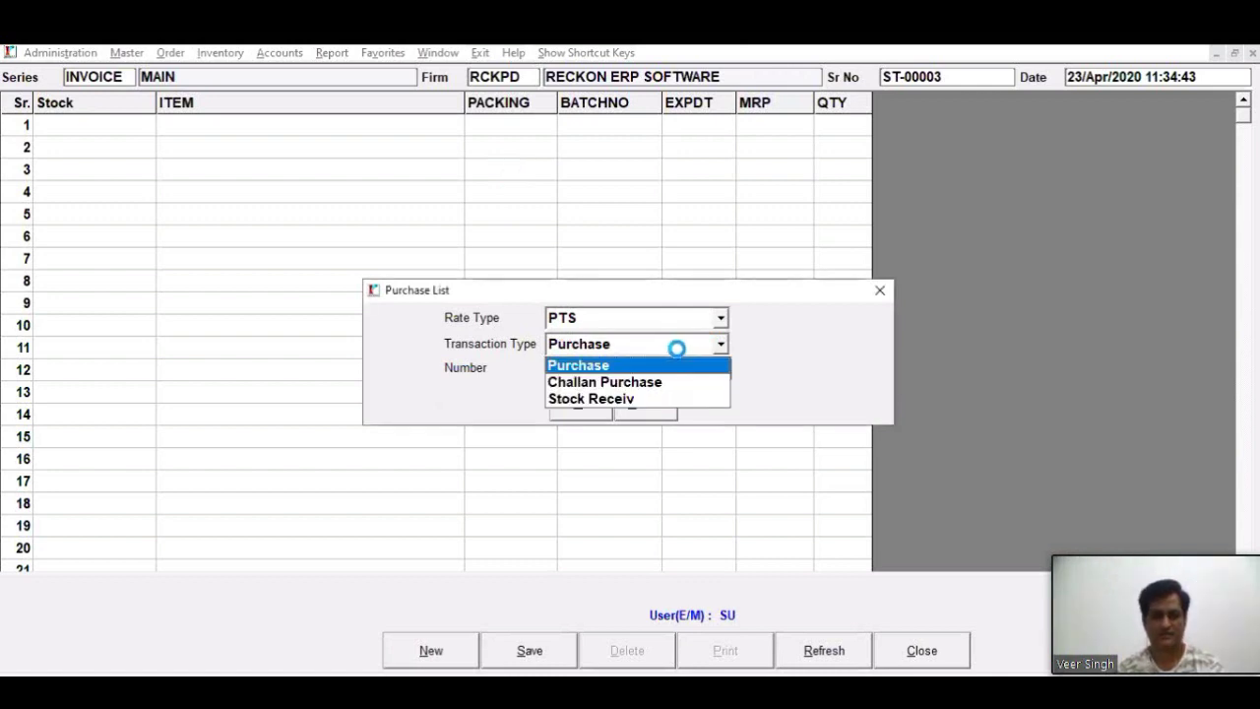
{"action": "key", "text": "Return"}
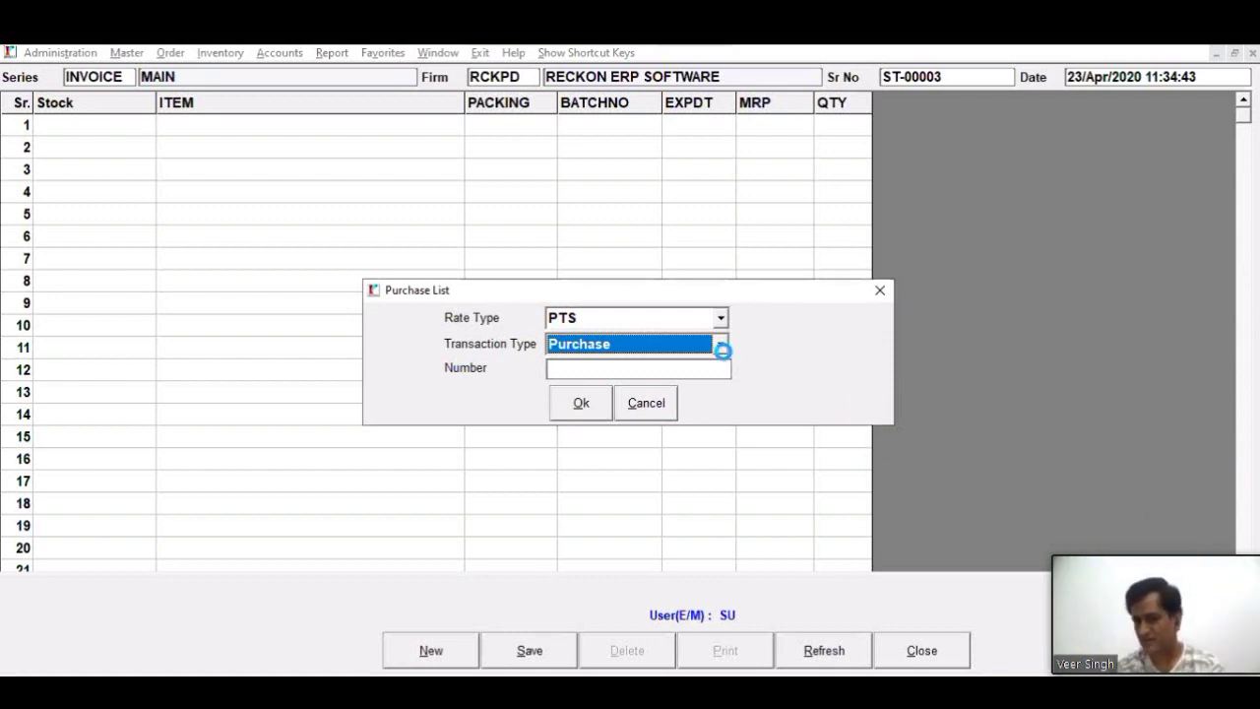
{"action": "left_click", "coordinate": [721, 345]}
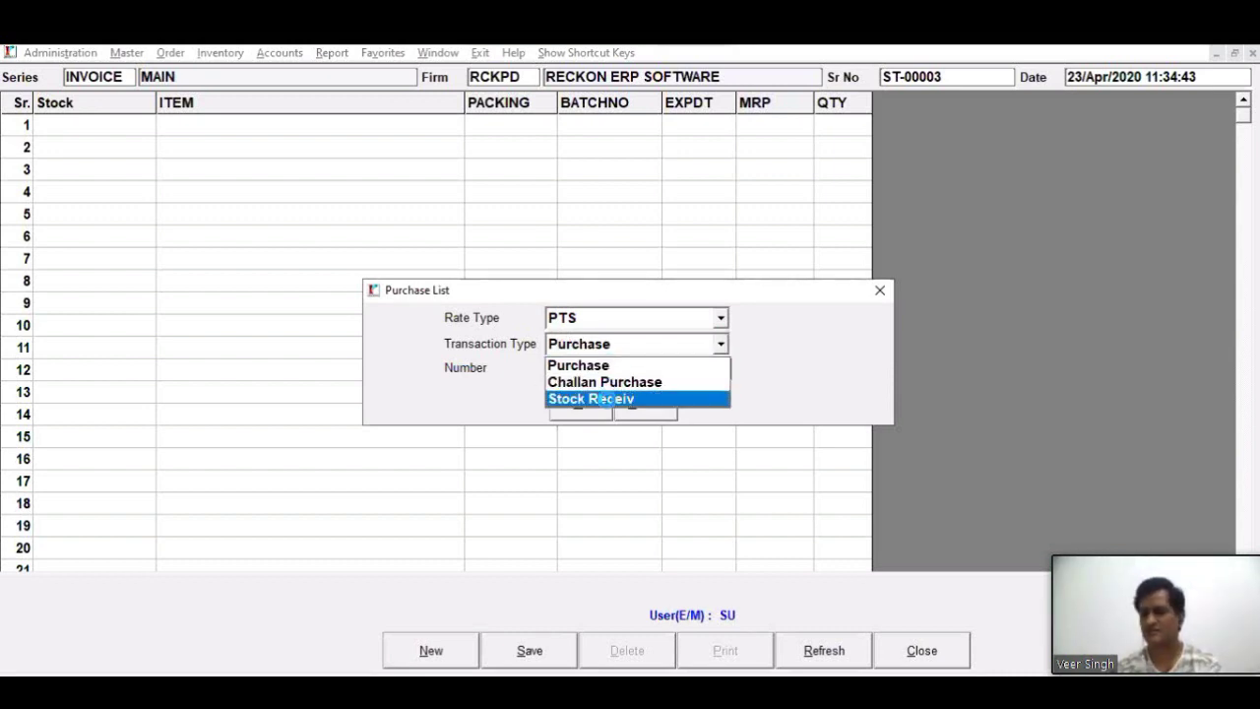
{"action": "left_click", "coordinate": [617, 354]}
{"action": "left_click", "coordinate": [619, 355]}
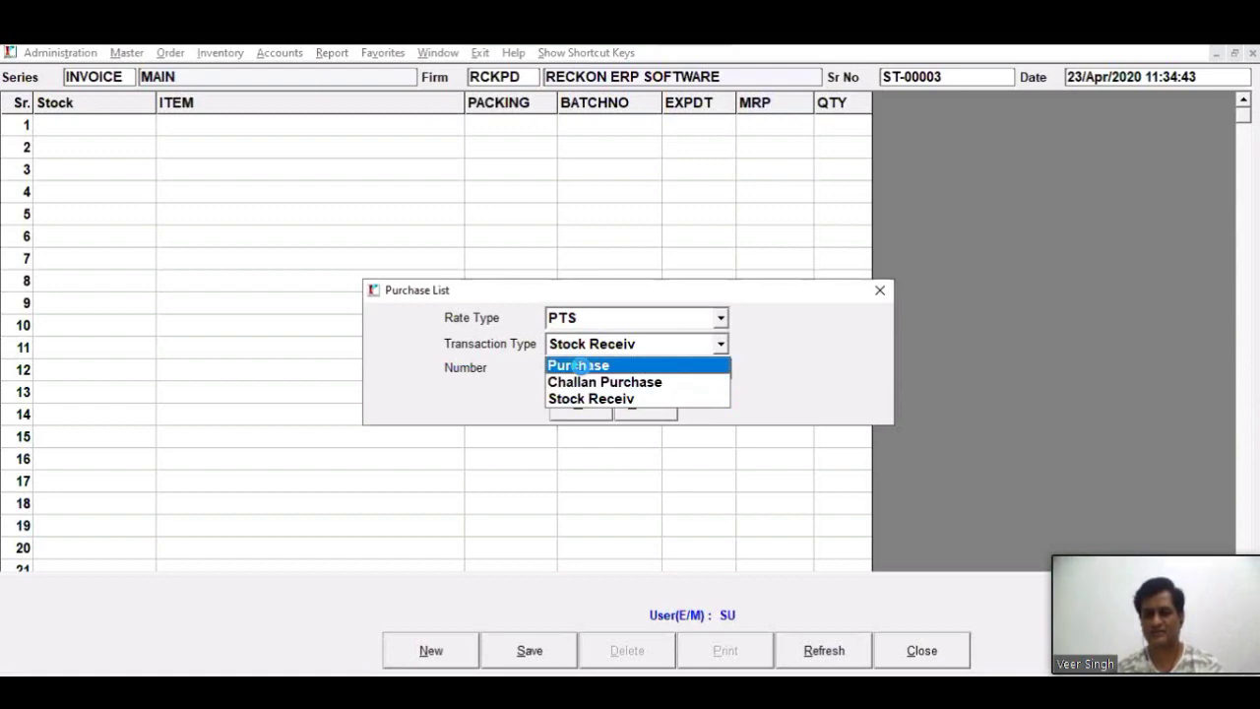
{"action": "left_click", "coordinate": [581, 365]}
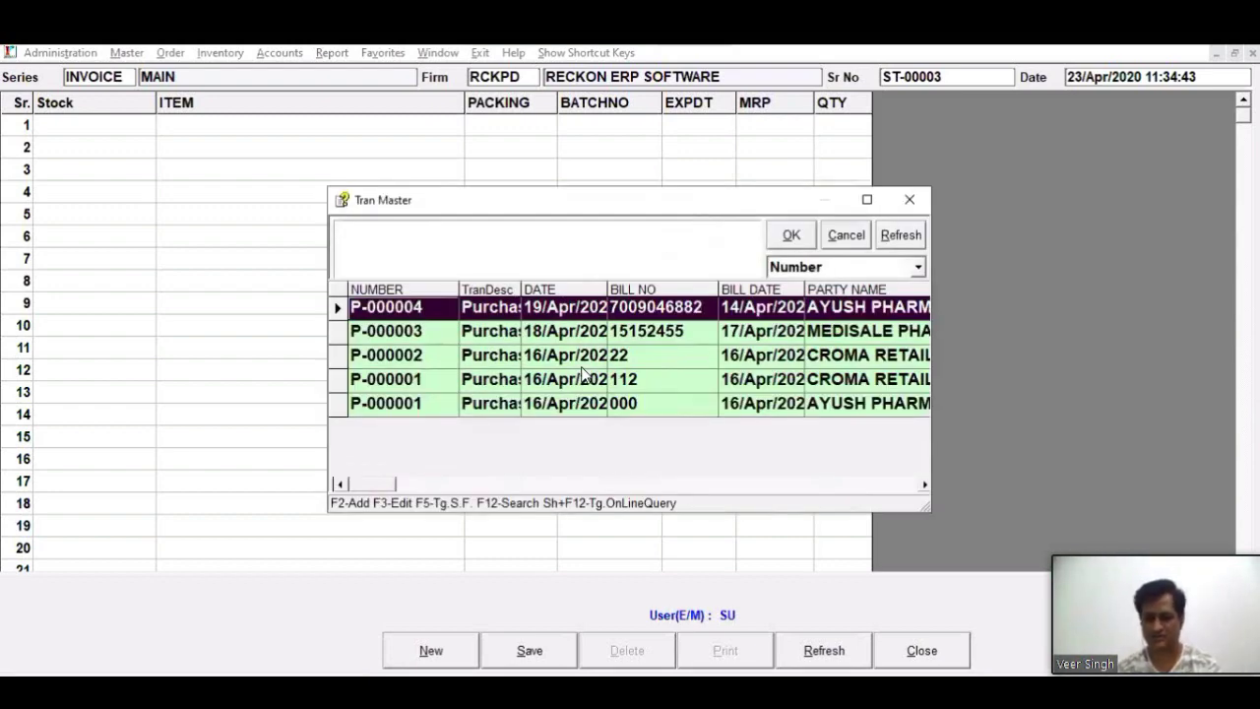
{"action": "double_click", "coordinate": [581, 363]}
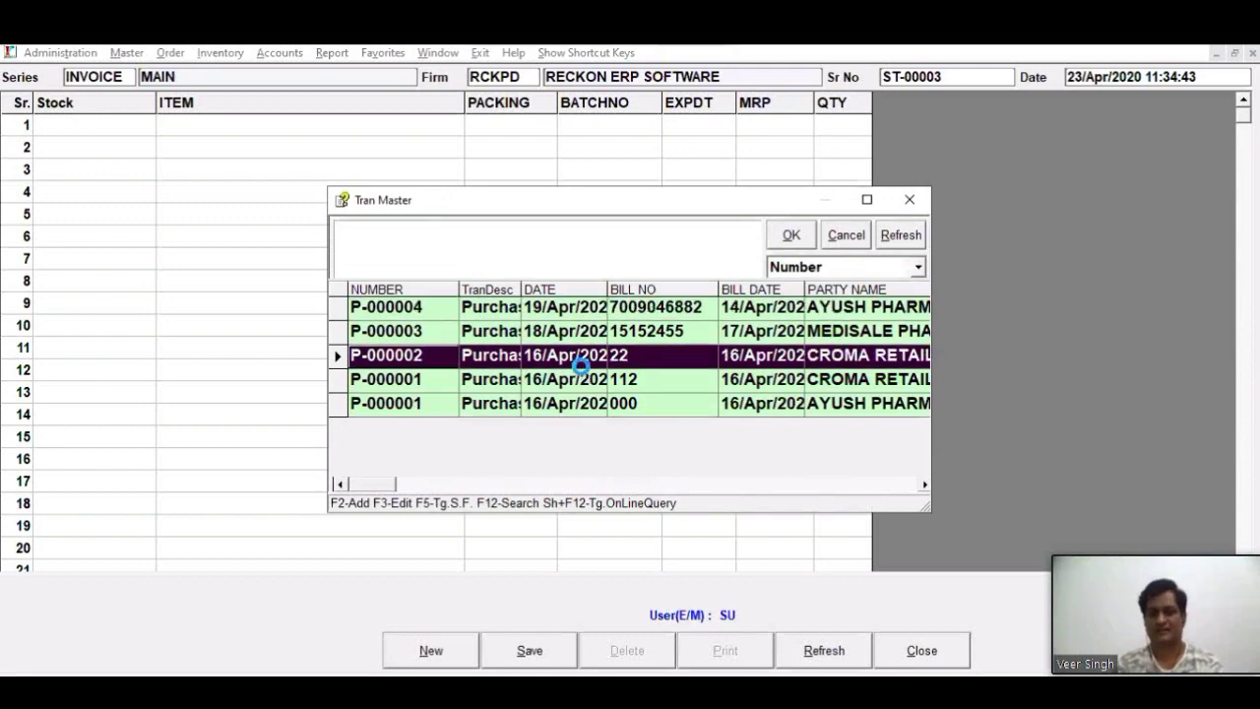
{"action": "key", "text": "Return"}
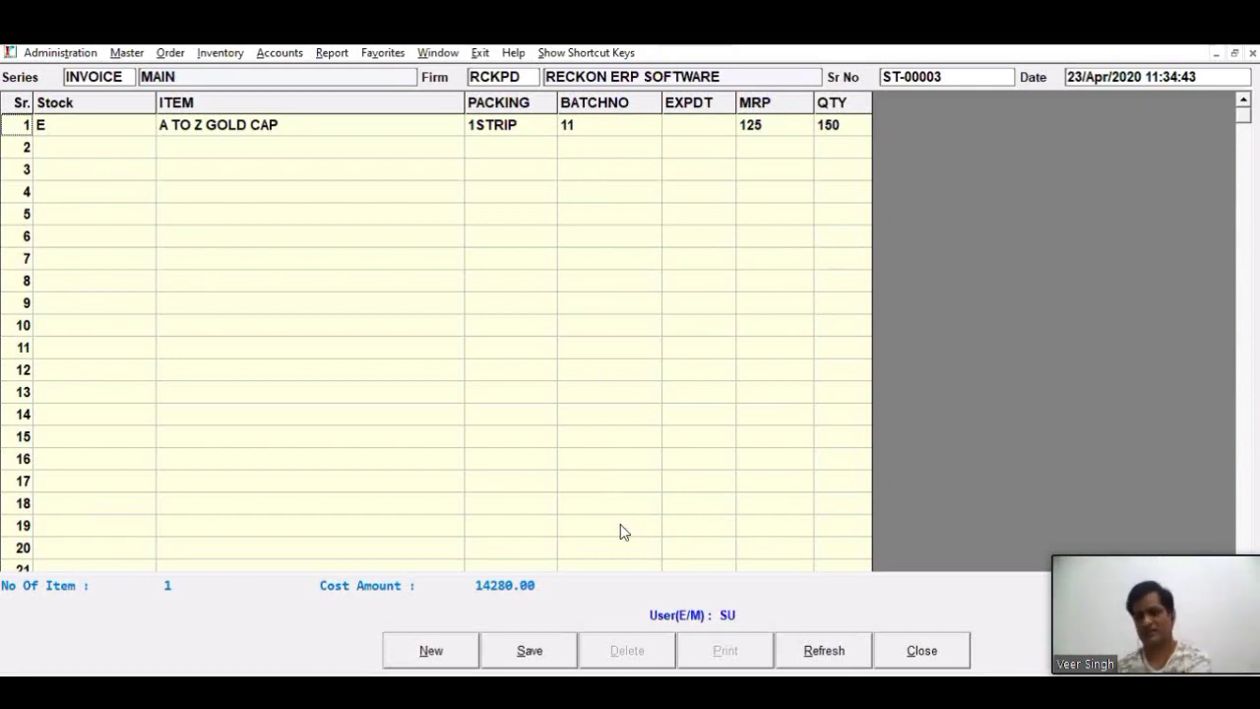
{"action": "left_click", "coordinate": [913, 635]}
{"action": "left_click", "coordinate": [602, 401]}
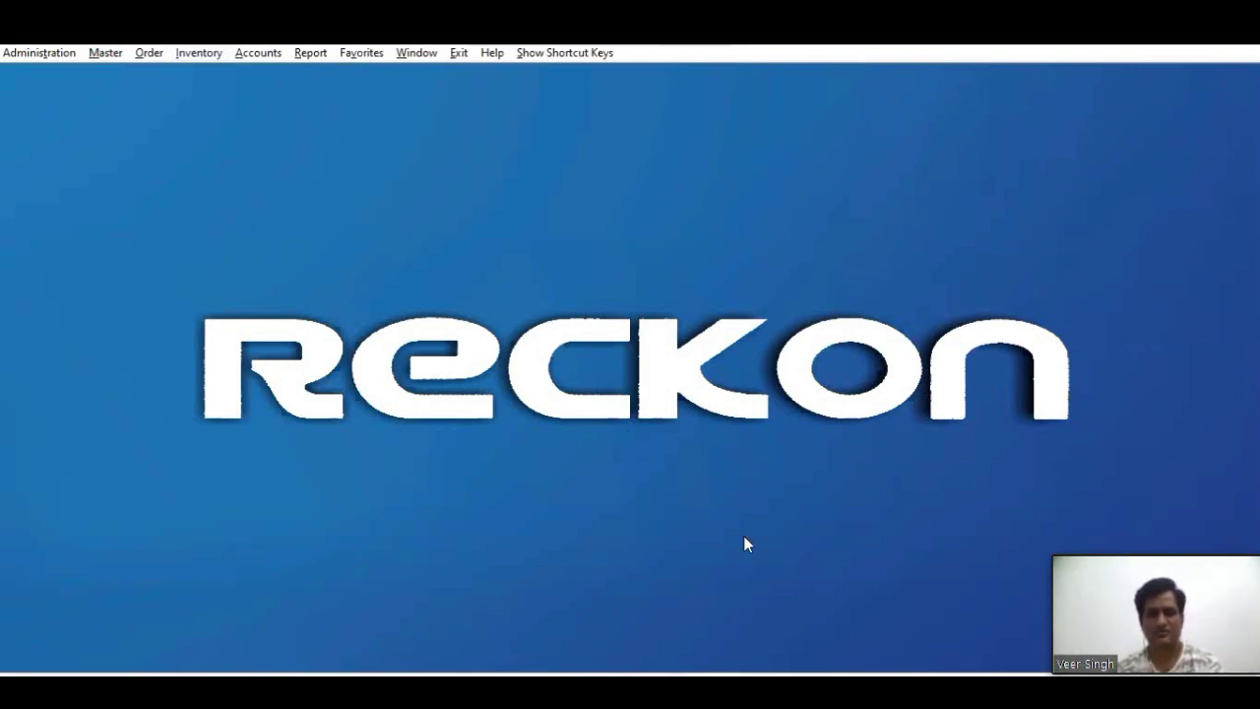
Step: Open a non-saleable sale return invoice in series MAIN for the account RAM MEDICINE
{"action": "left_click", "coordinate": [194, 54]}
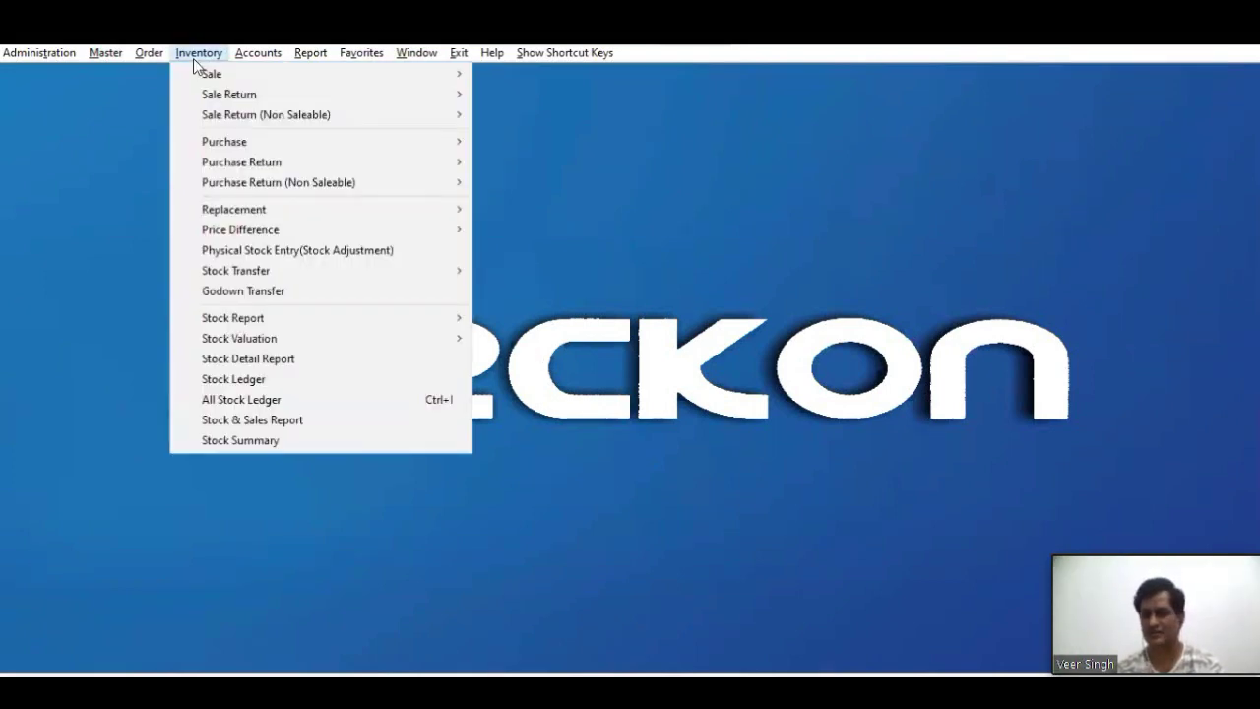
{"action": "mouse_move", "coordinate": [322, 116]}
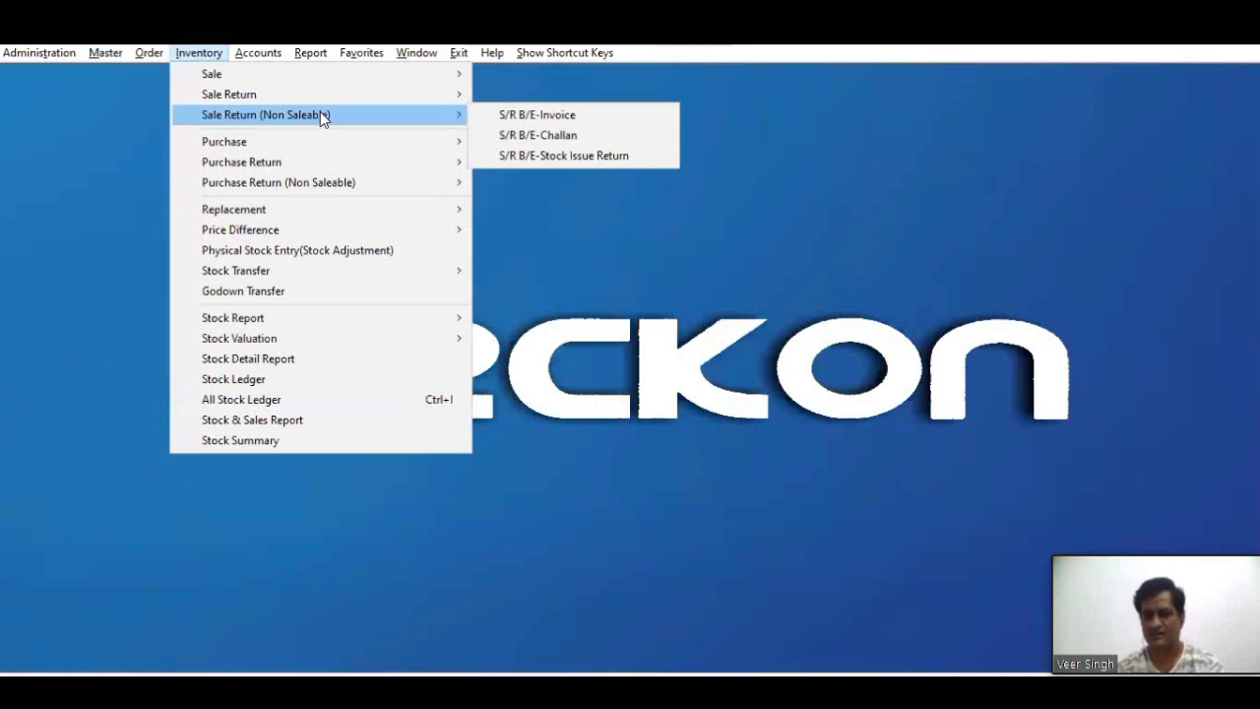
{"action": "left_click", "coordinate": [570, 118]}
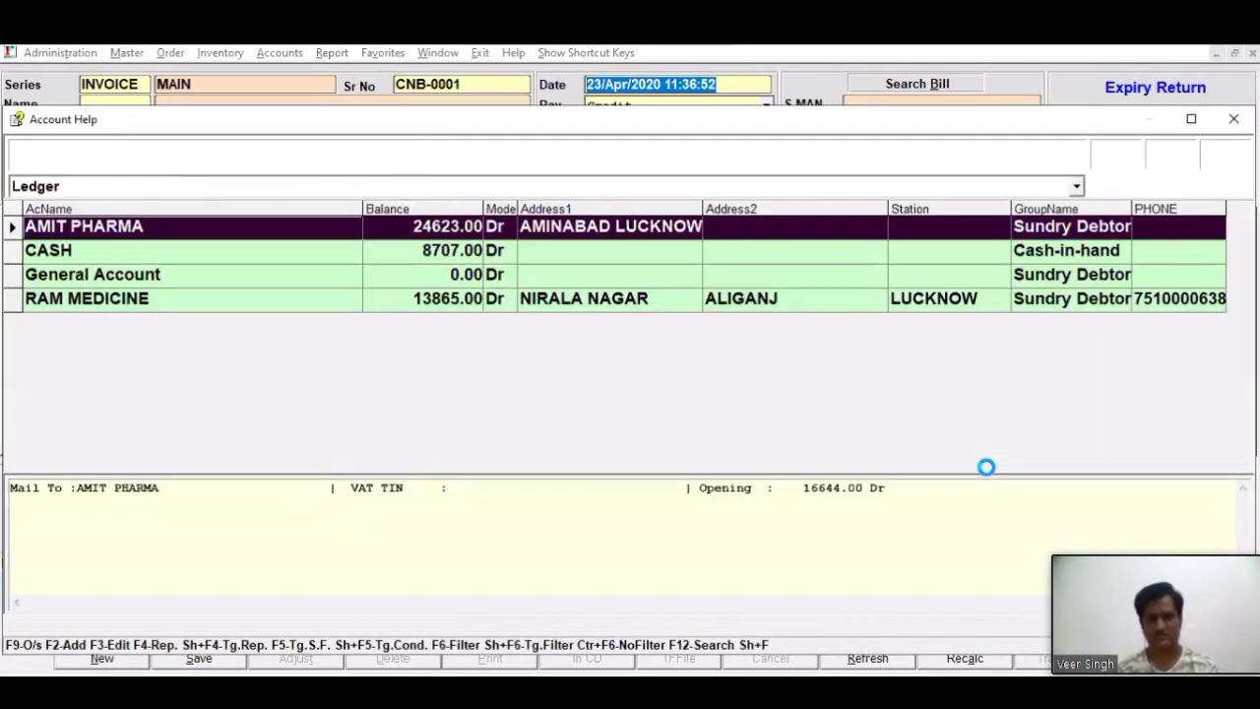
{"action": "key", "text": "Escape"}
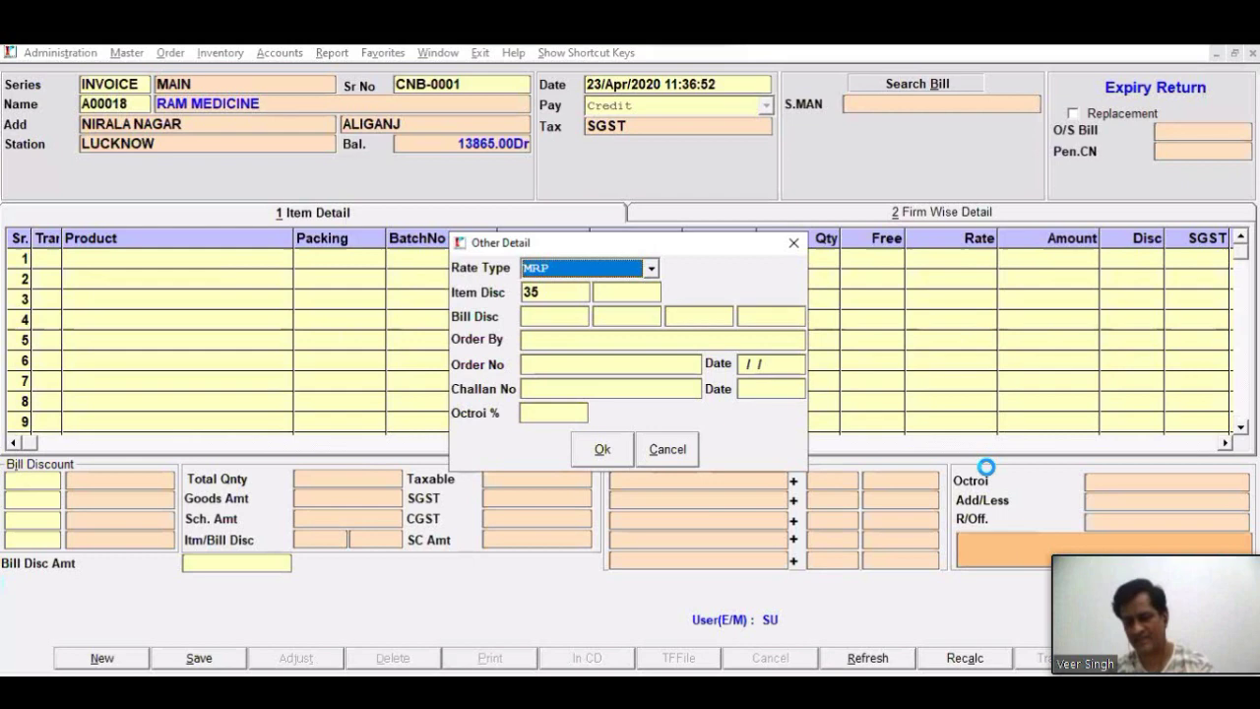
Step: Set the return's rate type to PTR and keep the item discount at 35
{"action": "key", "text": "Down"}
{"action": "key", "text": "Down"}
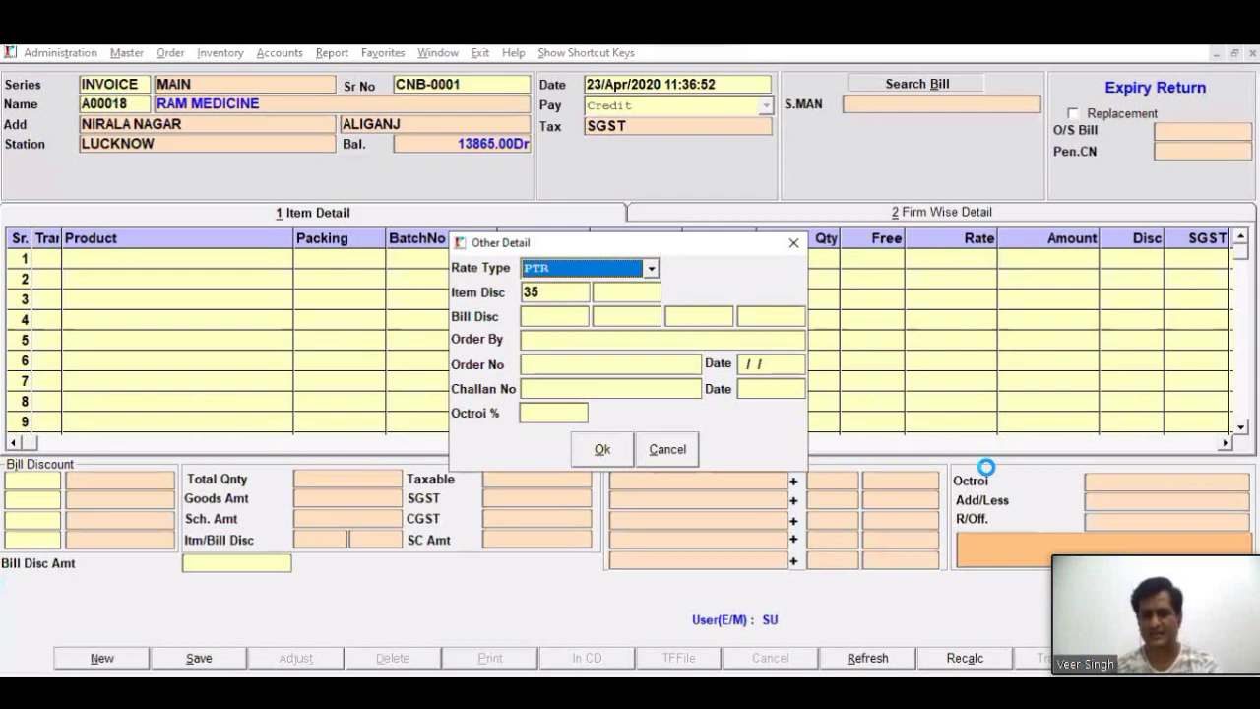
{"action": "key", "text": "Up"}
{"action": "key", "text": "Tab"}
{"action": "type", "text": "0"}
{"action": "key", "text": "Return"}
{"action": "key", "text": "Return"}
{"action": "key", "text": "Return"}
{"action": "key", "text": "Return"}
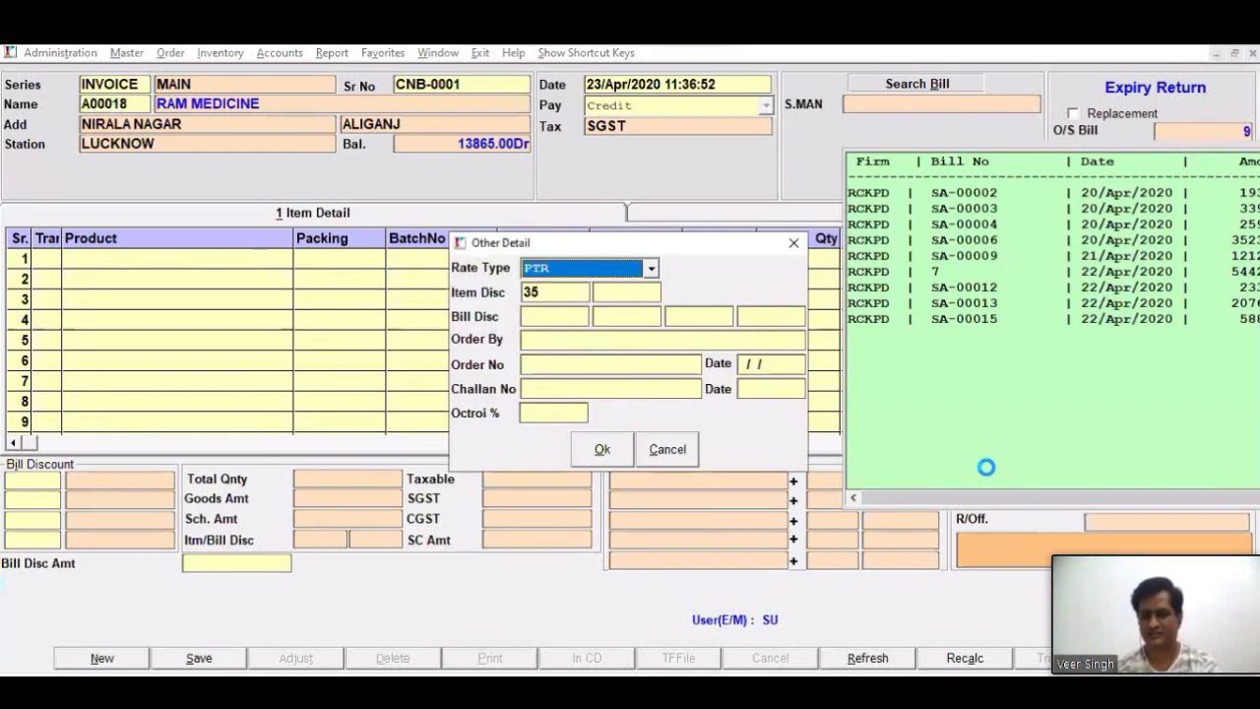
{"action": "key", "text": "Tab"}
{"action": "key", "text": "Return"}
{"action": "key", "text": "Return"}
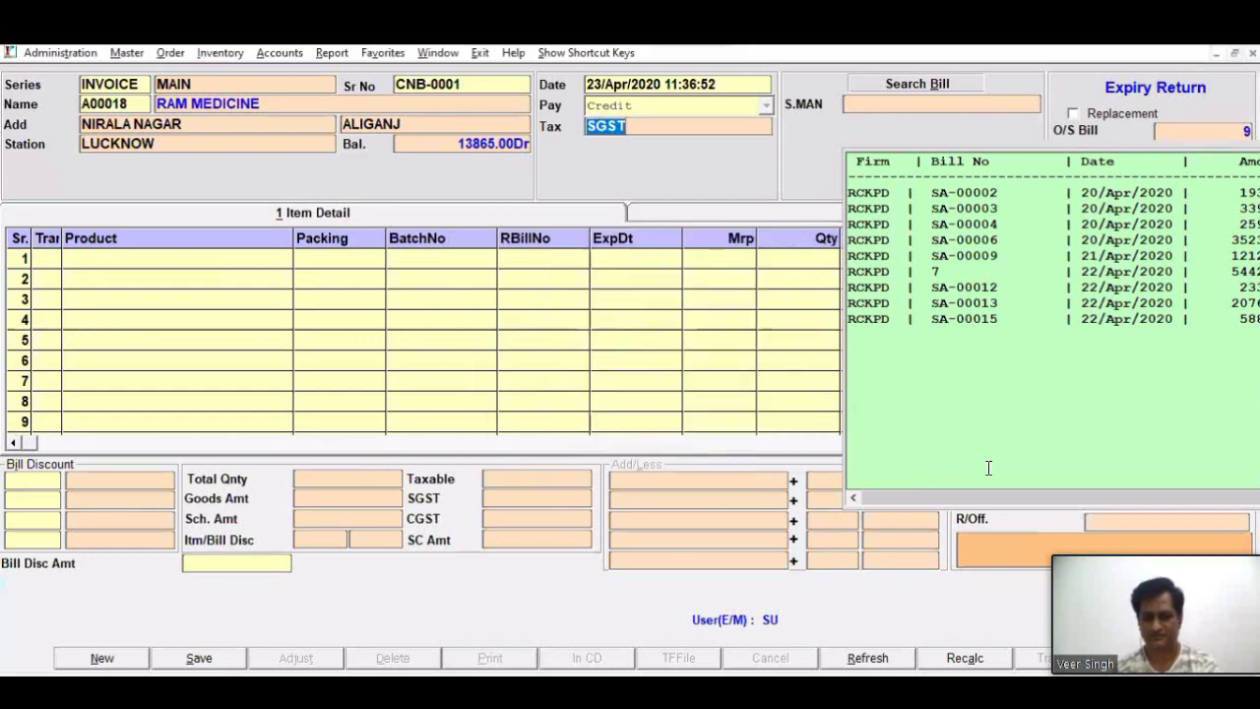
Step: Keep the tax as SGST, leave the salesman blank, and add ABANA TAB with batch 3KJJ as the first item
{"action": "key", "text": "Return"}
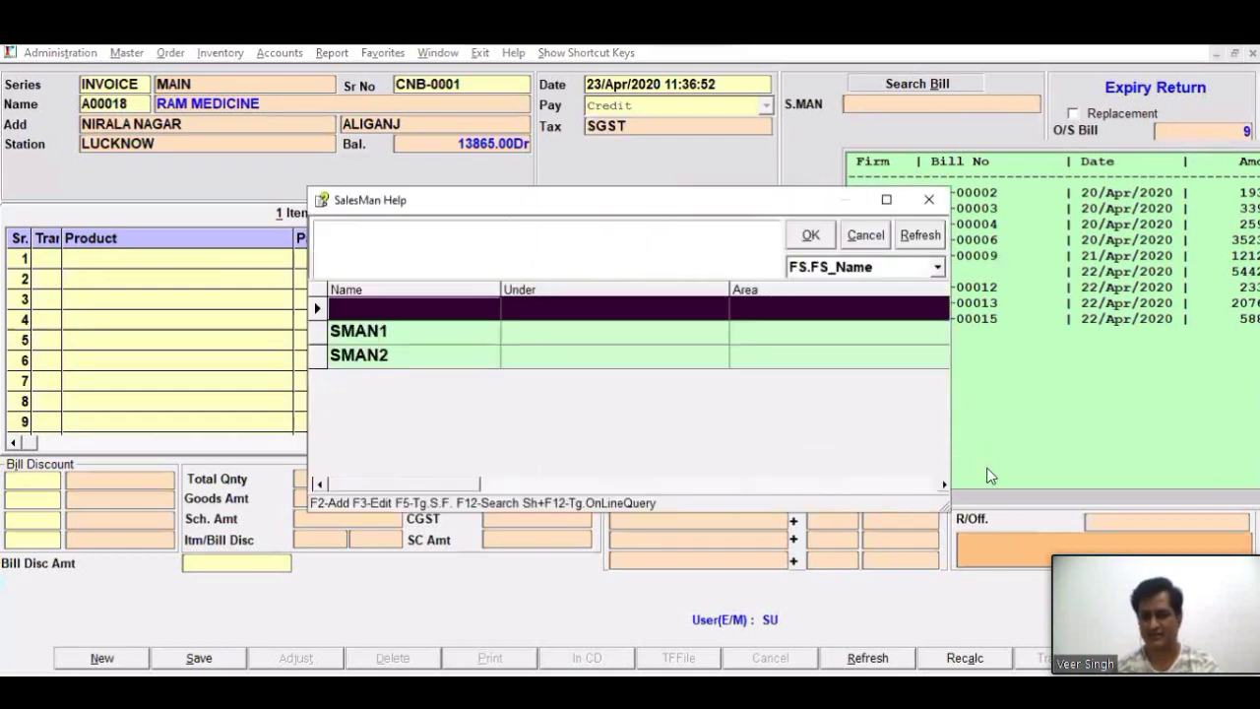
{"action": "key", "text": "Return"}
{"action": "key", "text": "Return"}
{"action": "key", "text": "Return"}
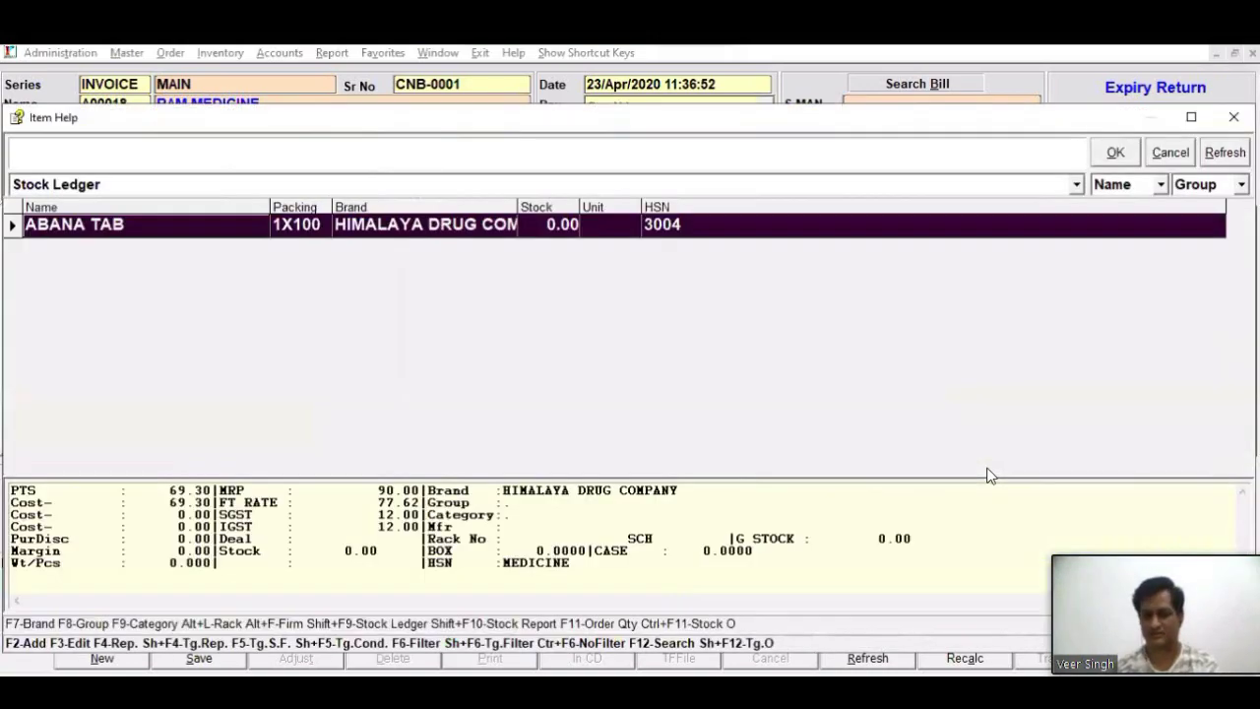
{"action": "key", "text": "Return"}
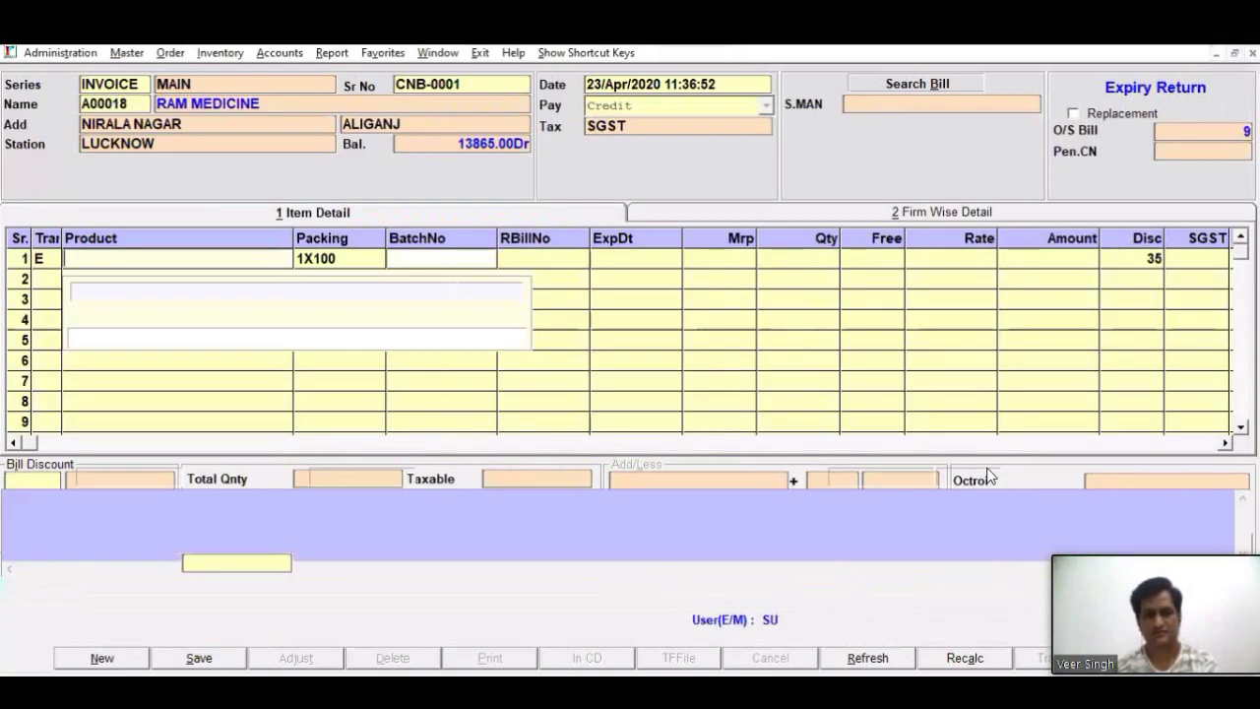
{"action": "key", "text": "Return"}
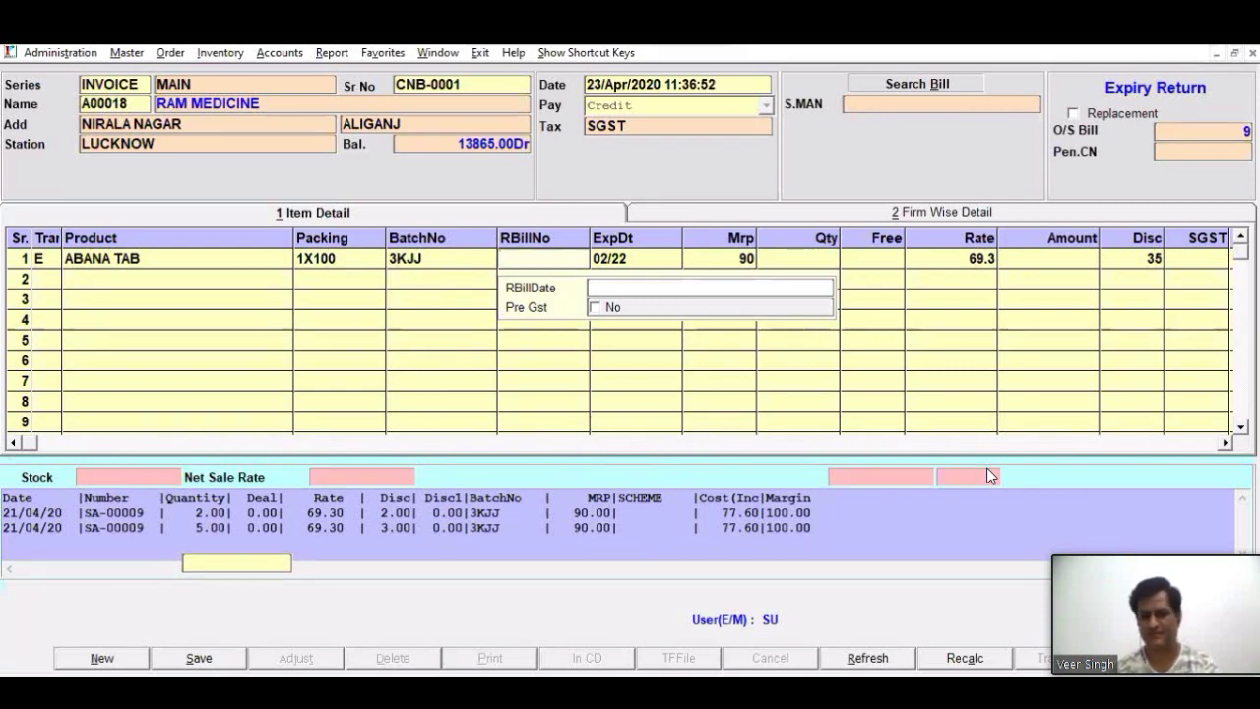
Step: Link the ABANA TAB line to reference bill SA-00009 and set its return quantity to 2
{"action": "key", "text": "Return"}
{"action": "key", "text": "Return"}
{"action": "key", "text": "Return"}
{"action": "key", "text": "Return"}
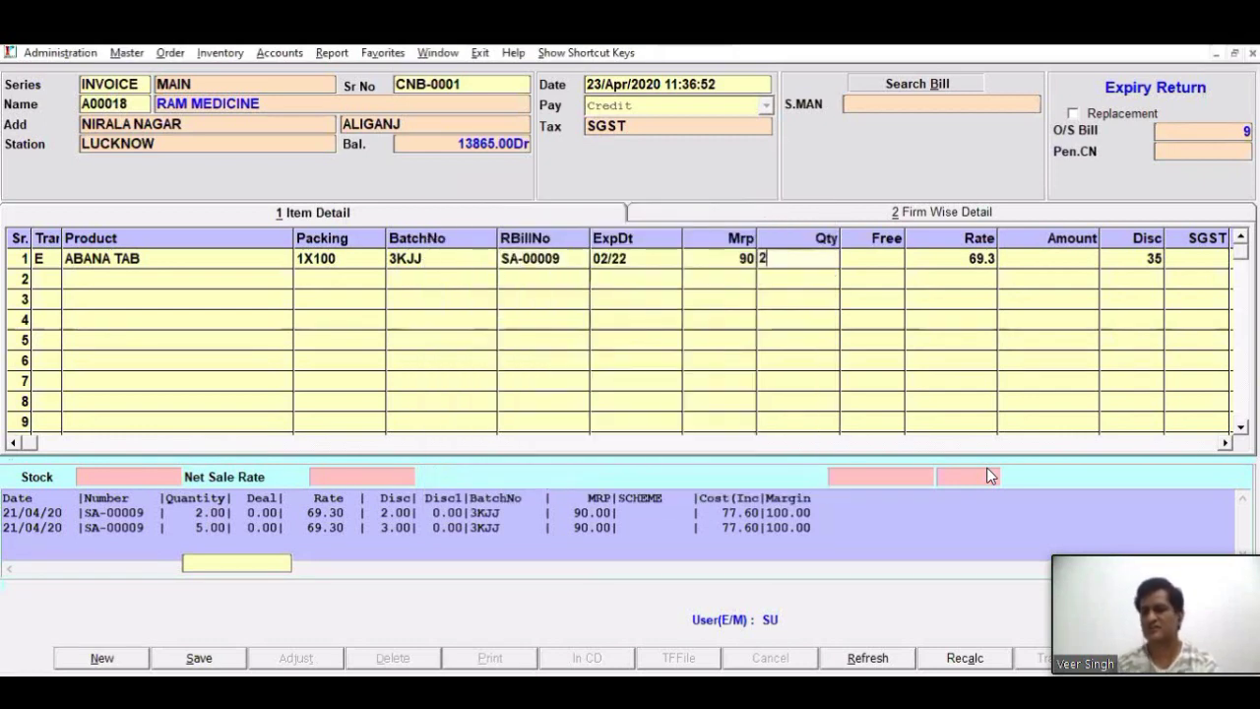
{"action": "type", "text": "2"}
{"action": "key", "text": "Return"}
{"action": "key", "text": "Return"}
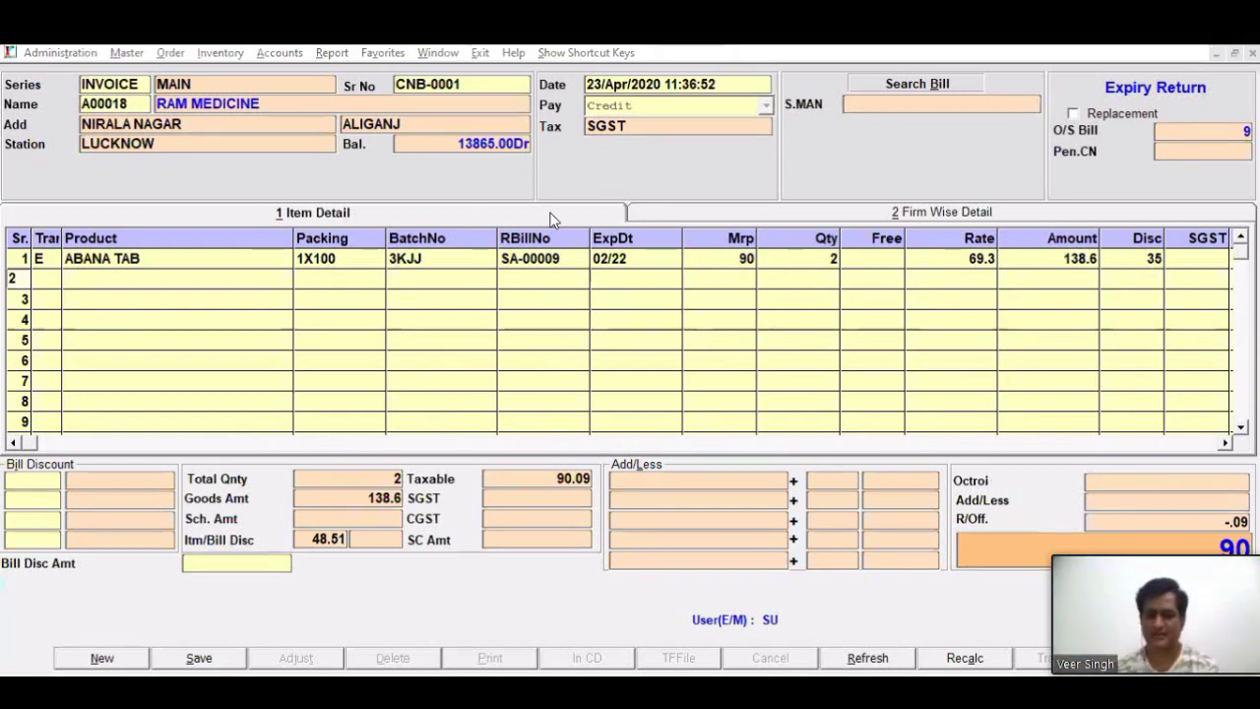
Step: Save the expiry return without adjusting it against bills, and start a new return for RAM MEDICINE
{"action": "left_click", "coordinate": [196, 659]}
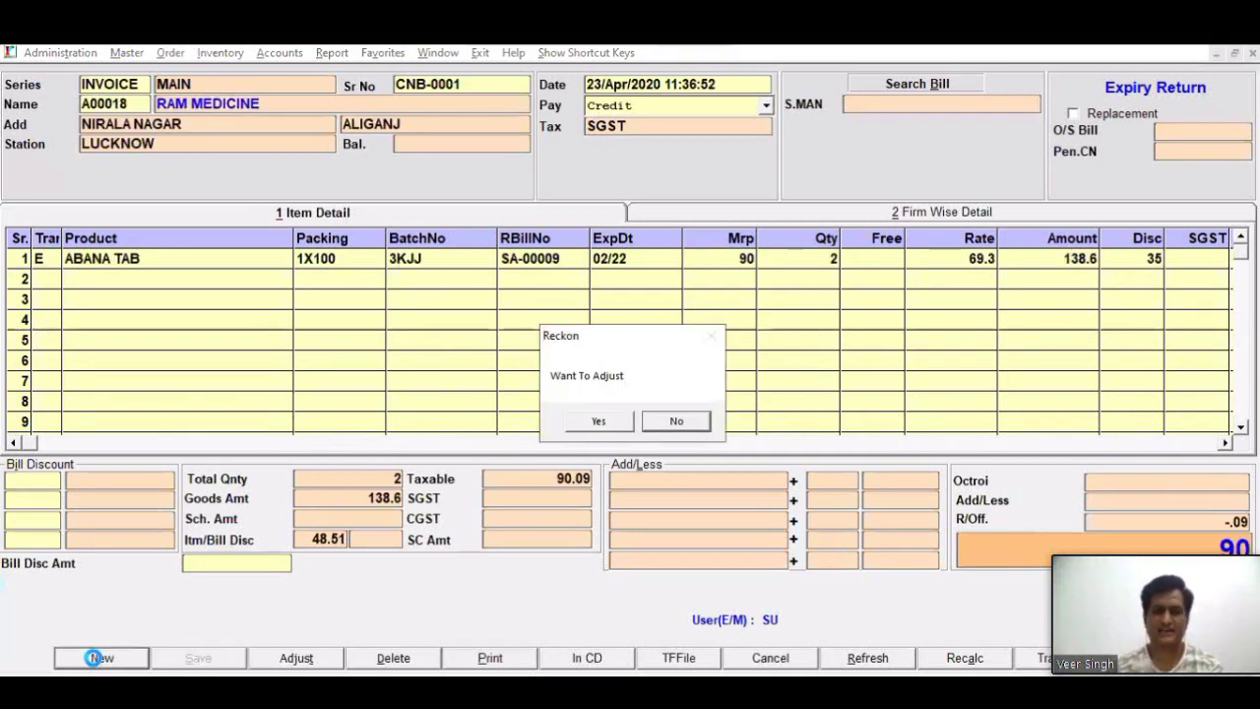
{"action": "key", "text": "n"}
{"action": "left_click", "coordinate": [99, 658]}
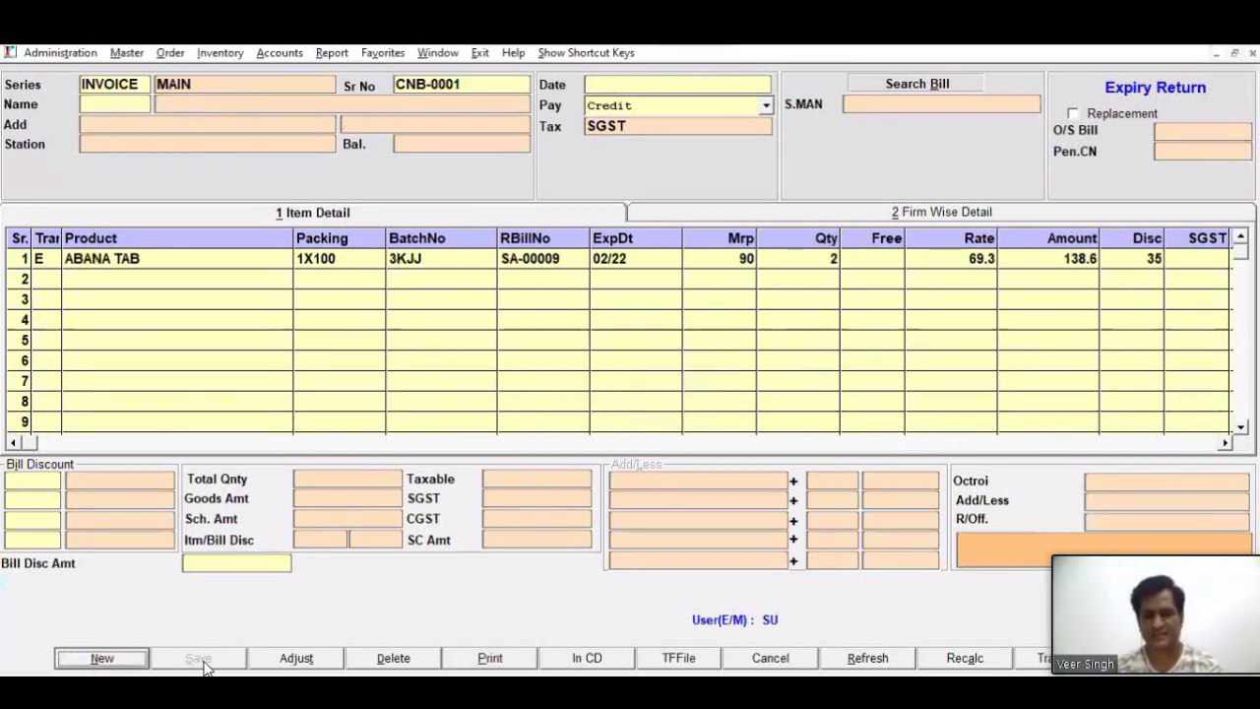
{"action": "key", "text": "Return"}
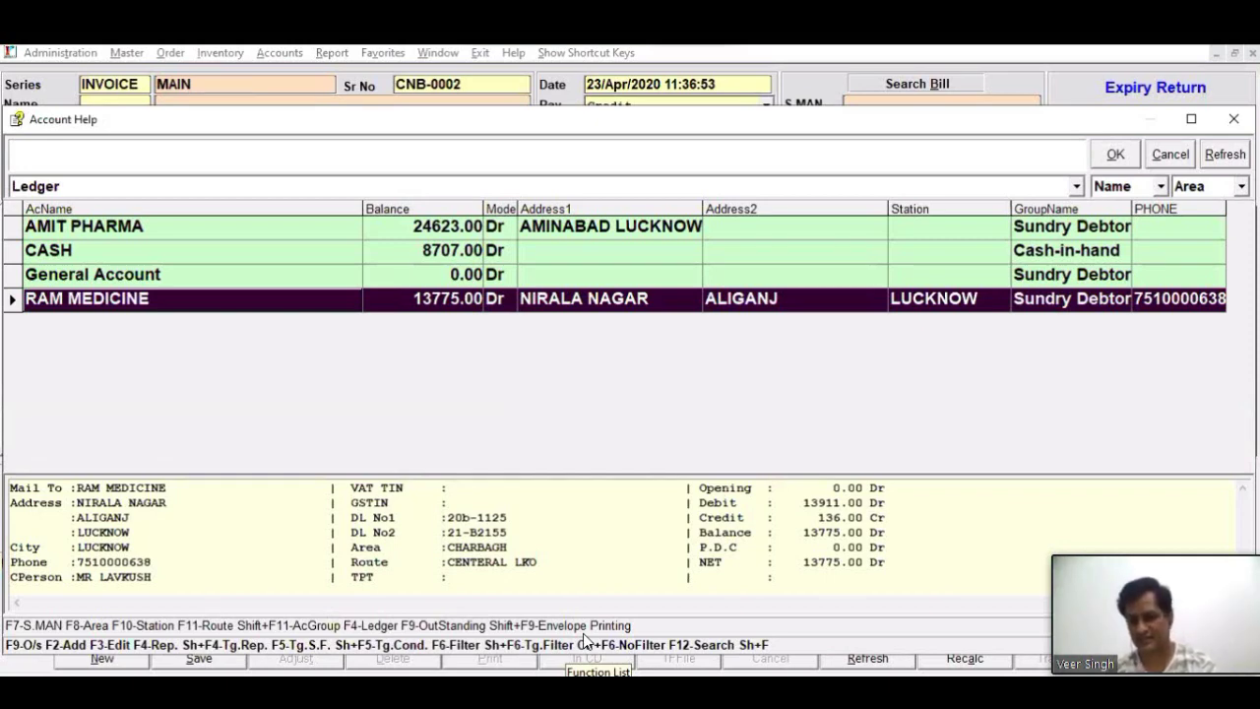
{"action": "key", "text": "Return"}
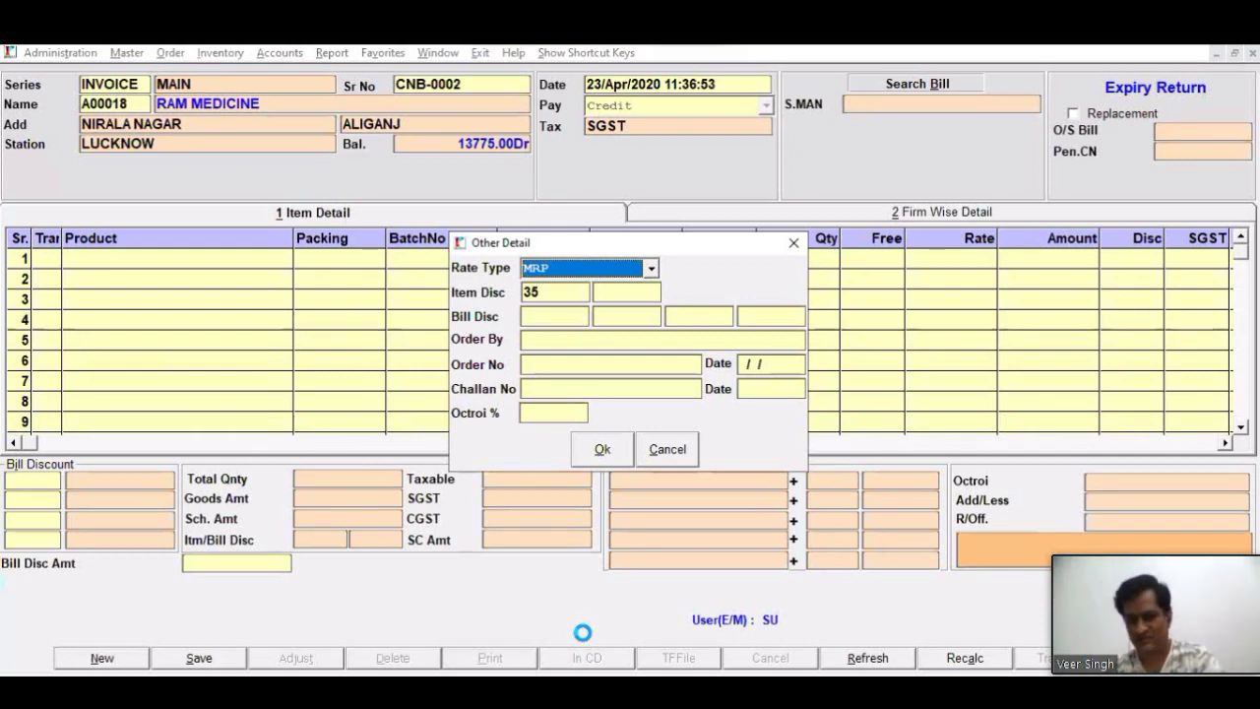
Step: Keep the rate type as MRP and set the item discount to 40 for the new return
{"action": "key", "text": "Return"}
{"action": "type", "text": "25"}
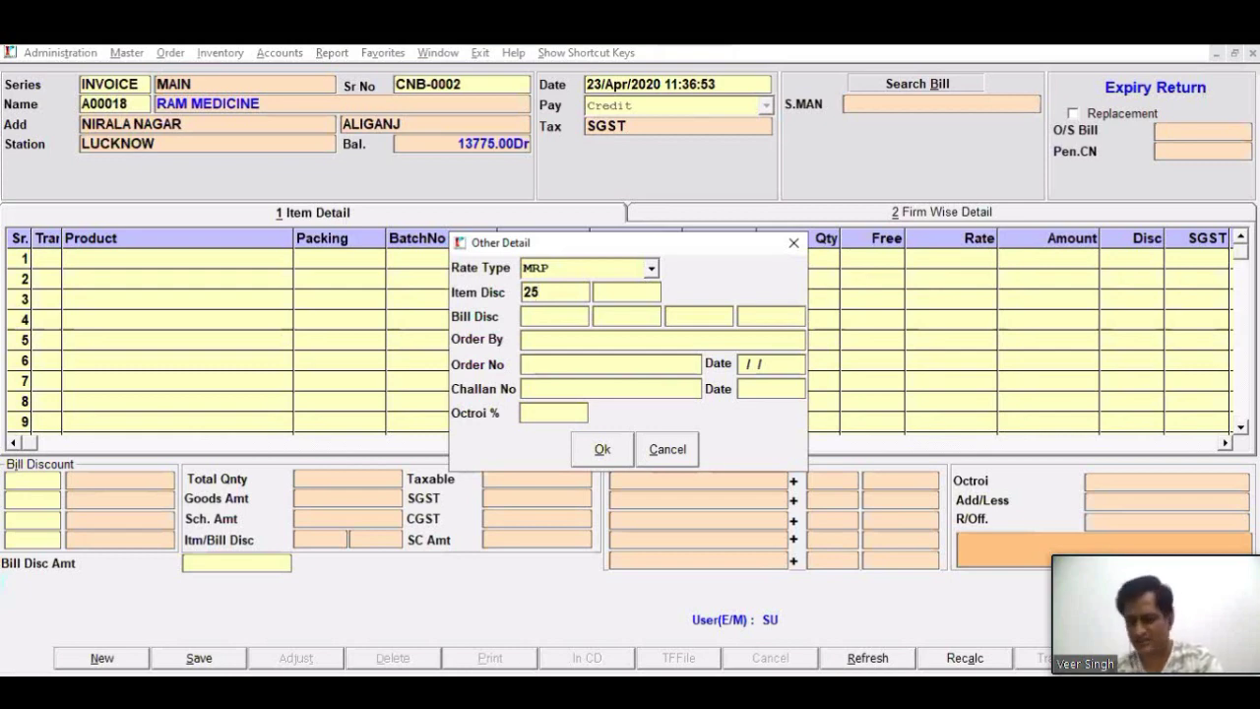
{"action": "key", "text": "BackSpace"}
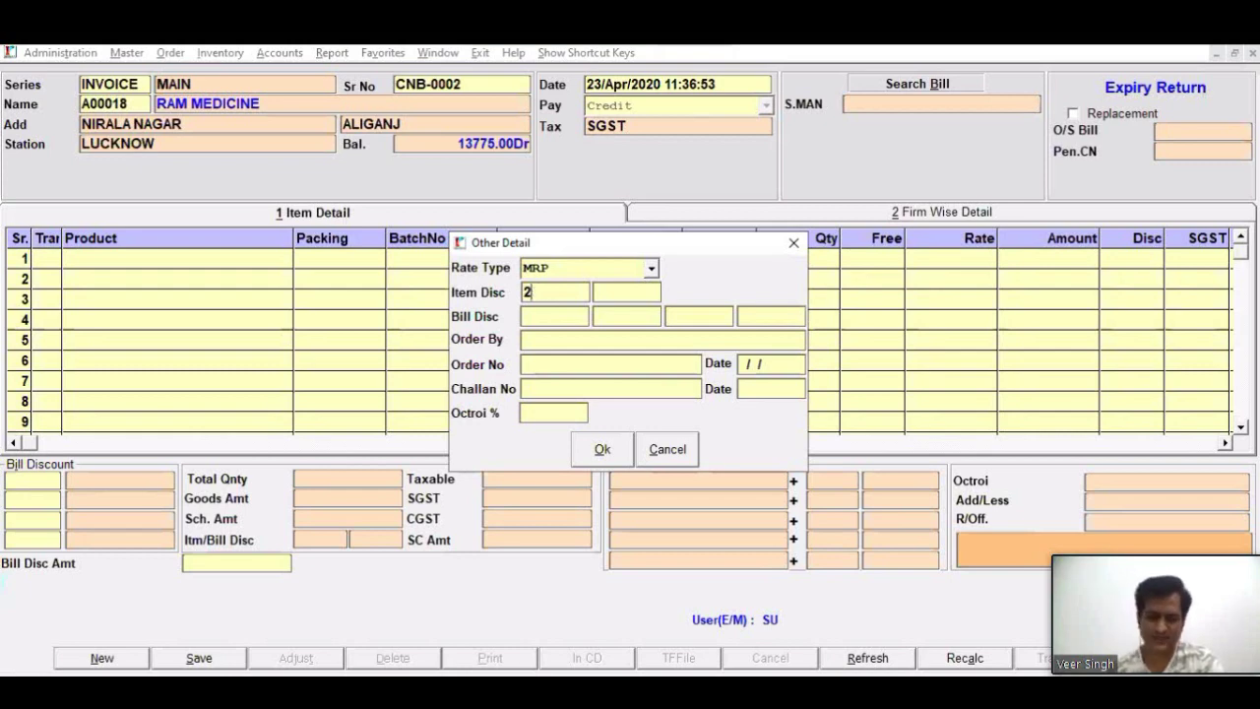
{"action": "key", "text": "BackSpace"}
{"action": "type", "text": "40"}
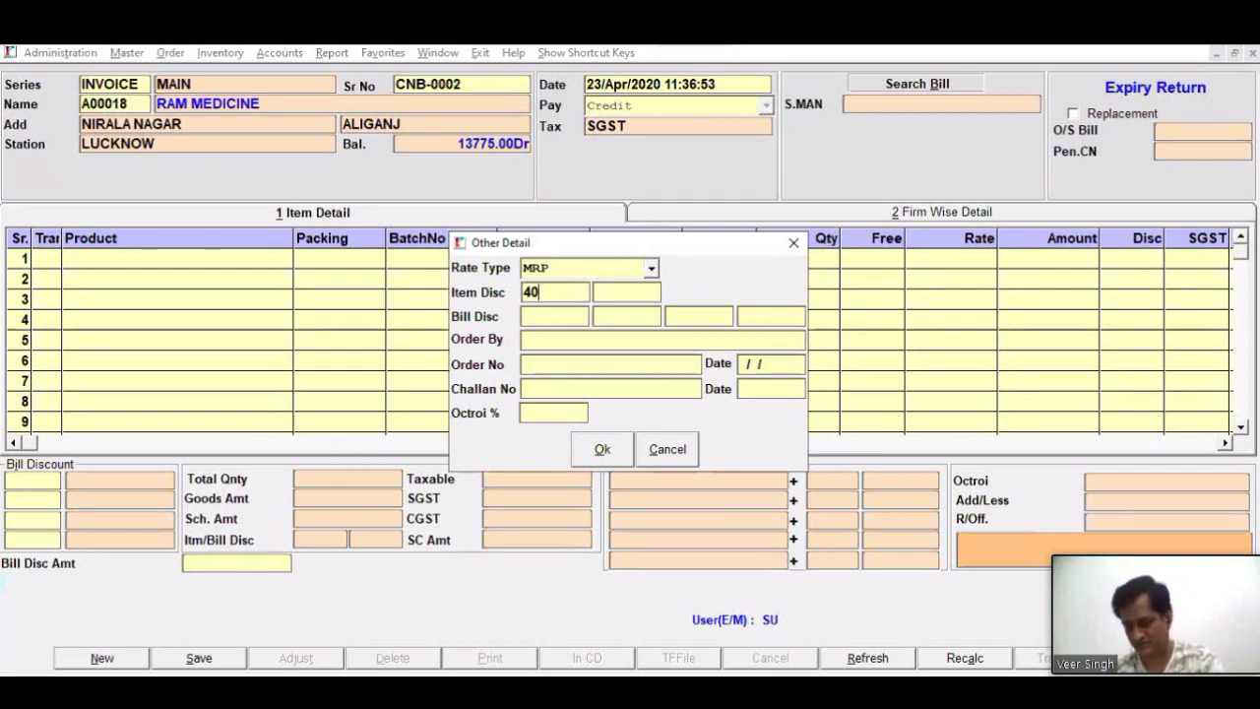
{"action": "key", "text": "Return"}
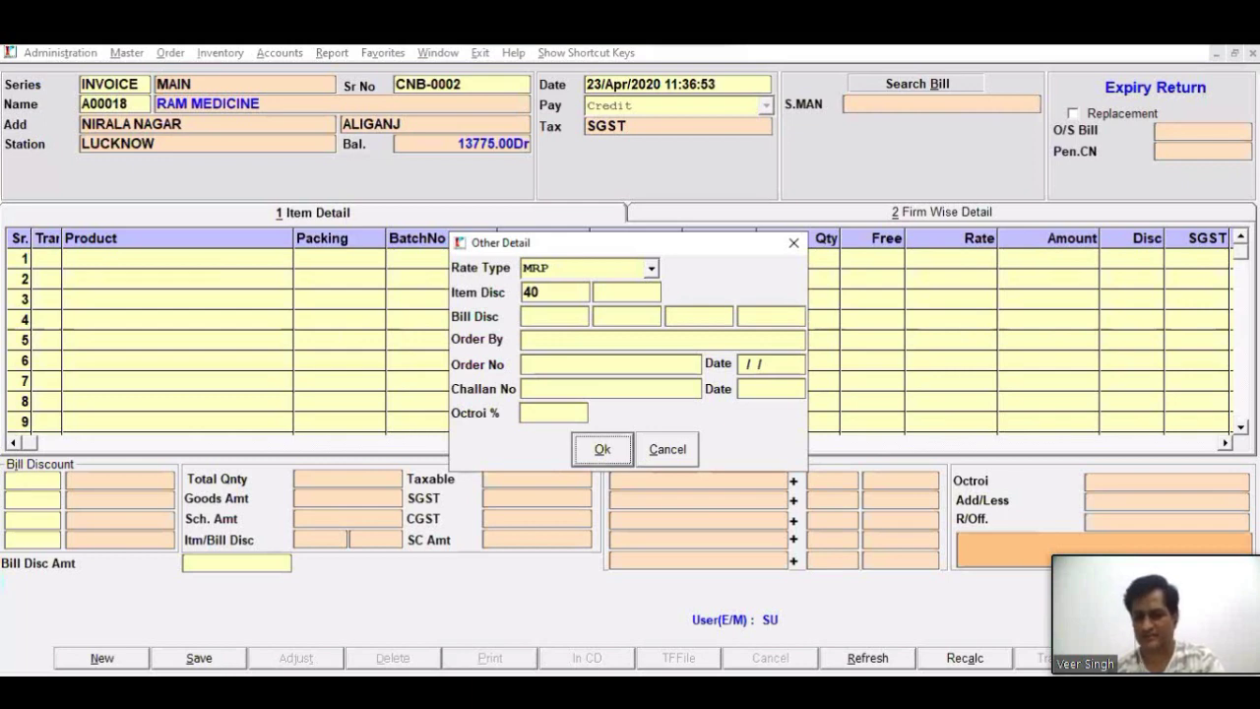
{"action": "key", "text": "Return"}
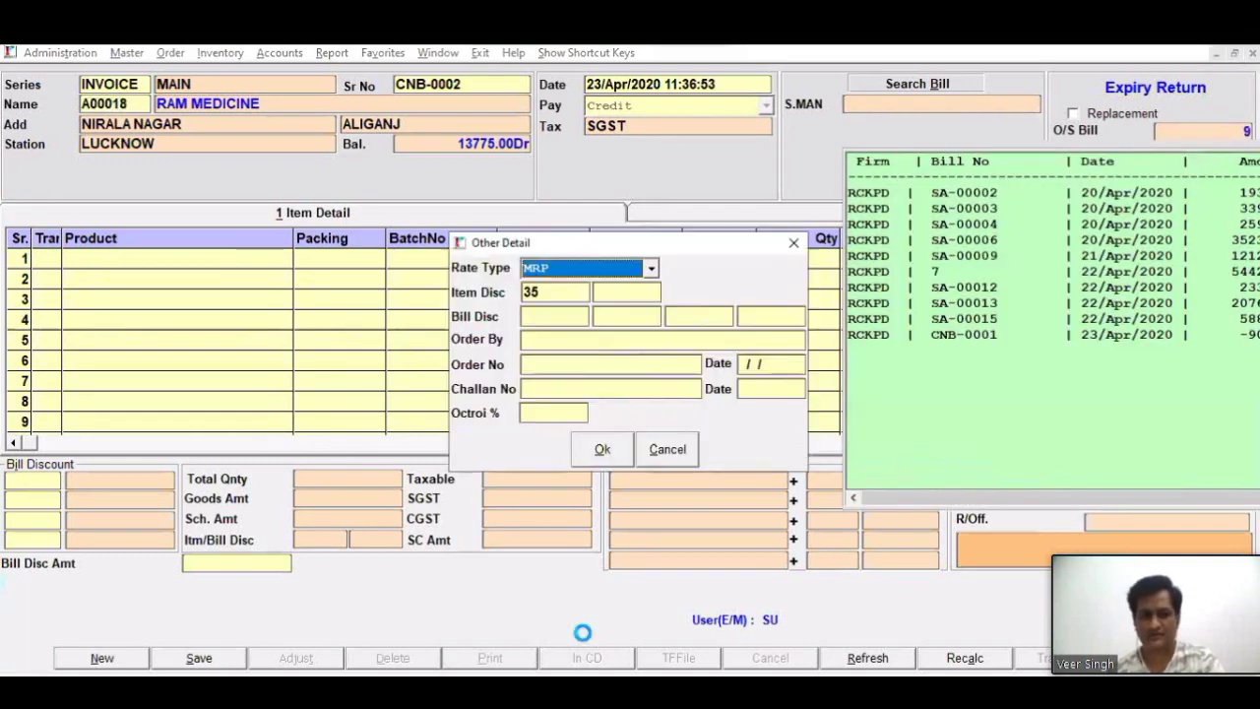
{"action": "key", "text": "Return"}
{"action": "type", "text": "40"}
{"action": "key", "text": "Return"}
{"action": "key", "text": "Return"}
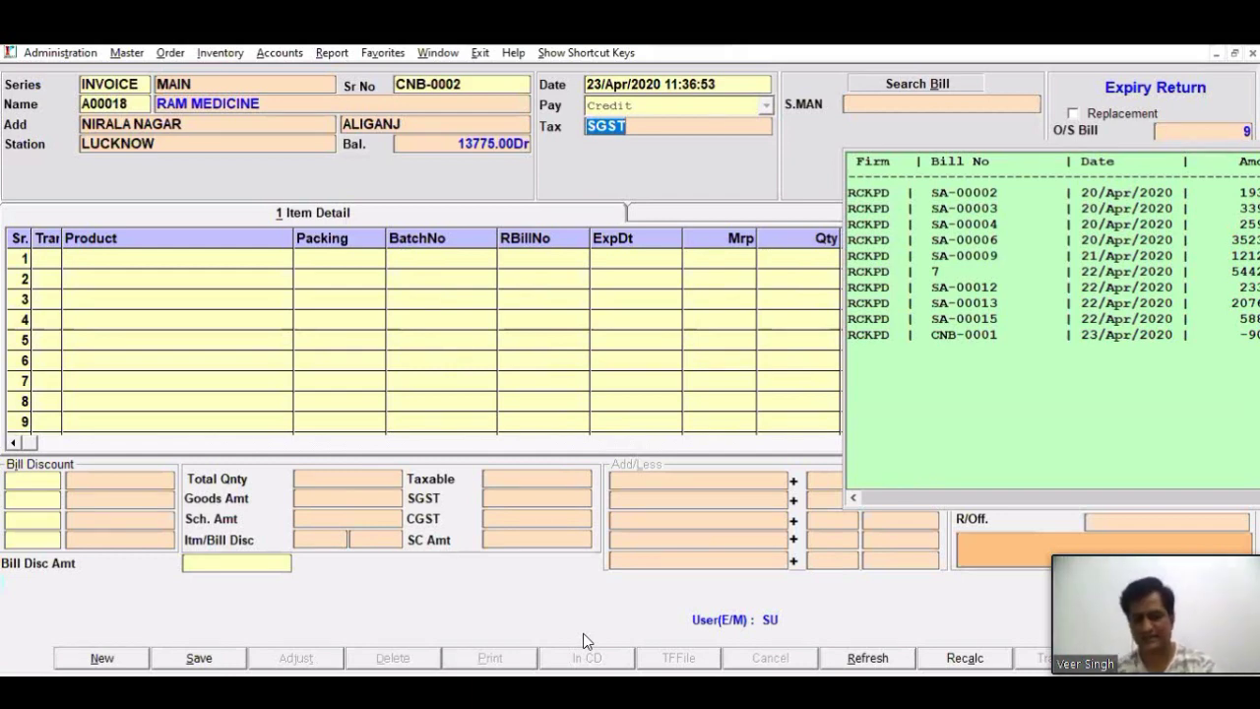
Step: Set the return's tax to Non Gst Tax and assign salesman SMAN1
{"action": "key", "text": "Return"}
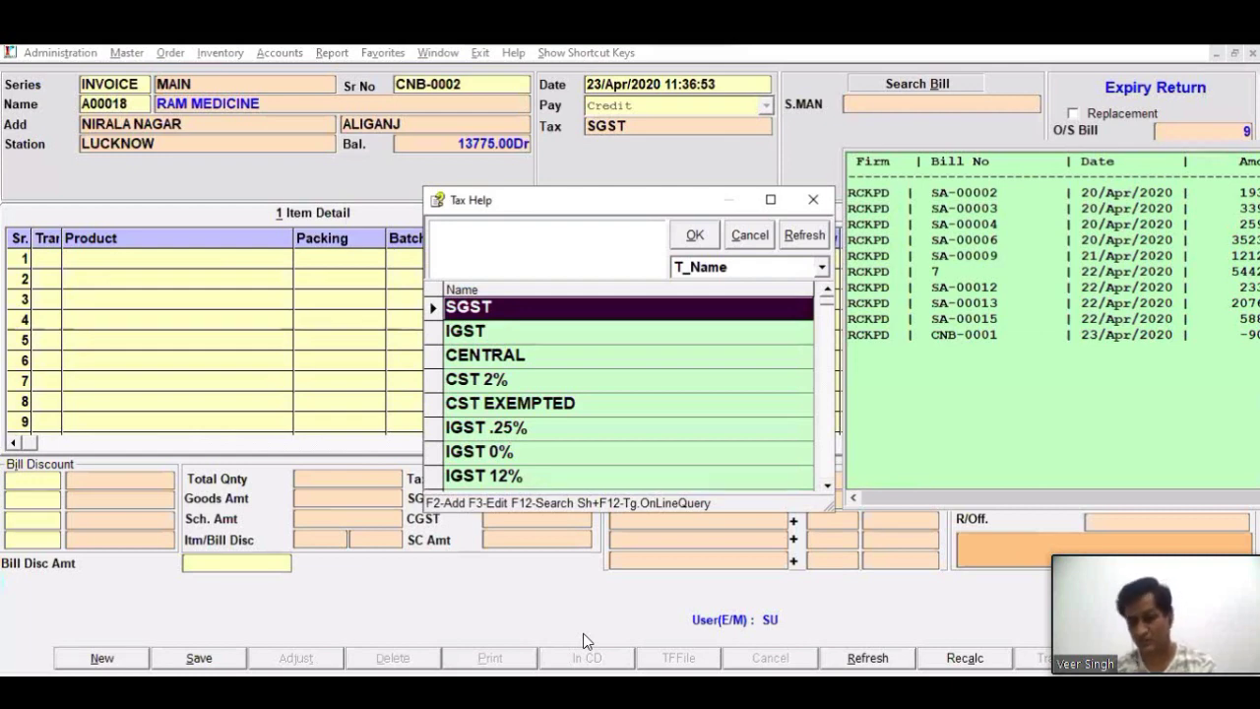
{"action": "type", "text": "NON"}
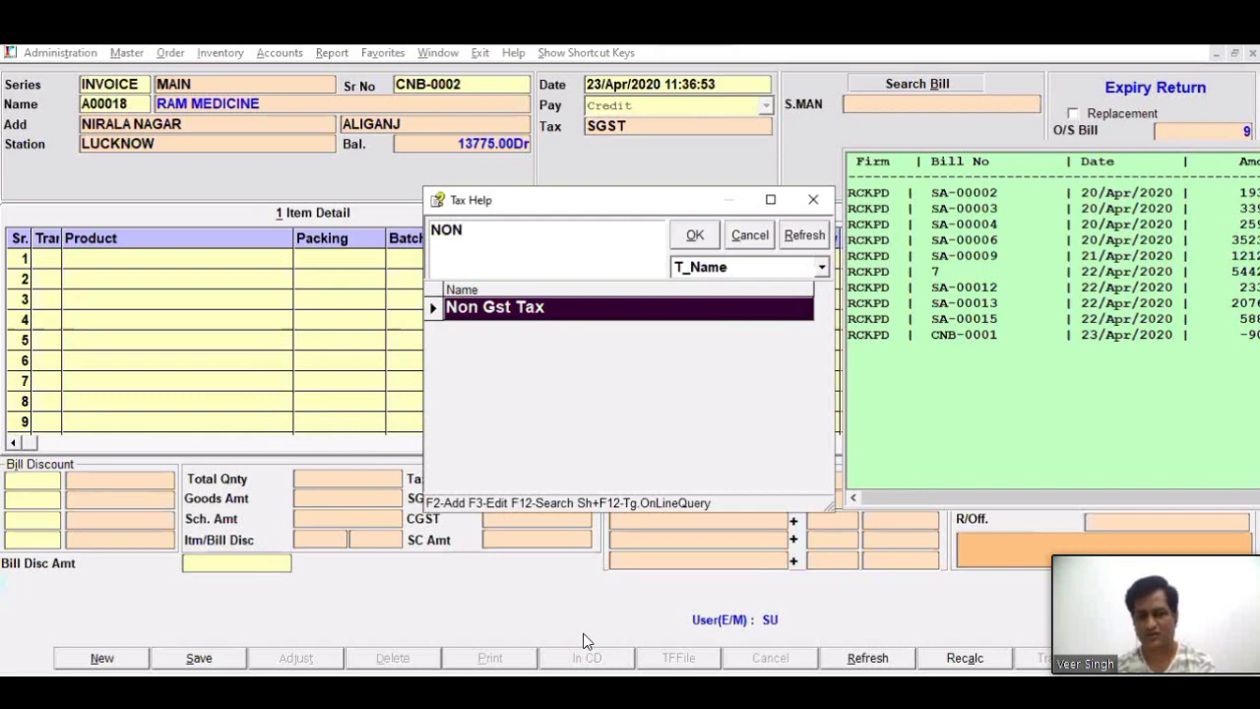
{"action": "key", "text": "Return"}
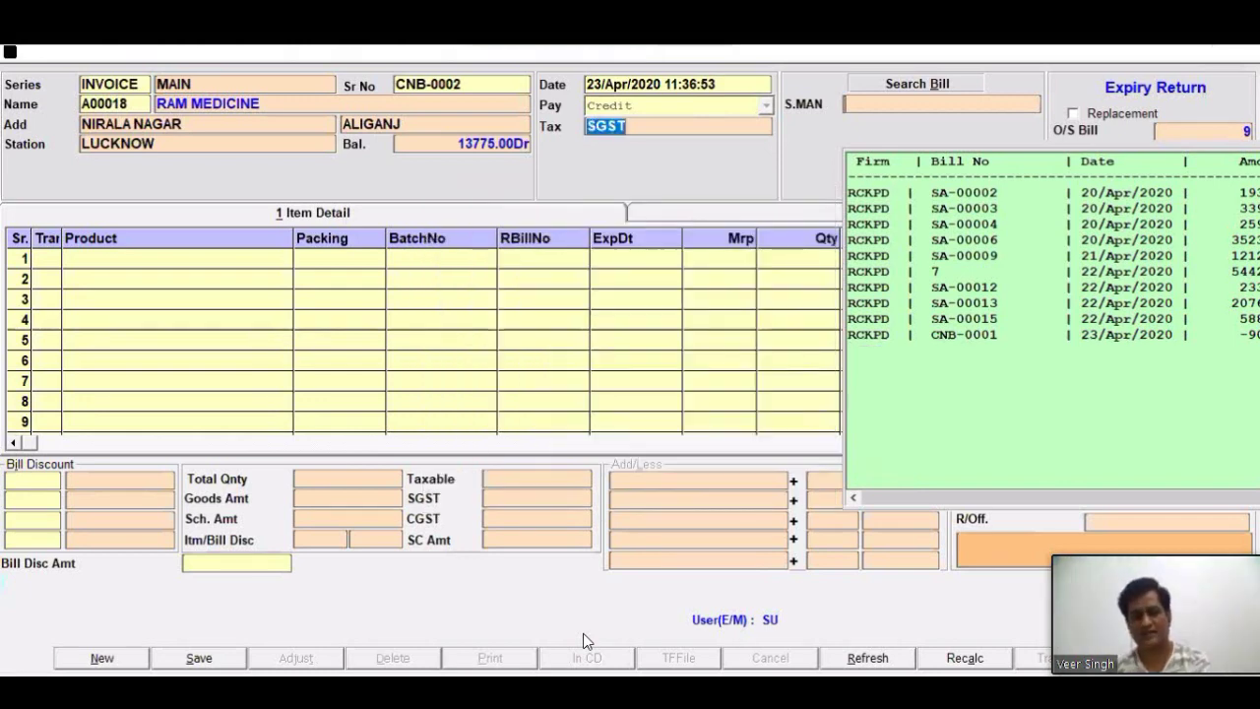
{"action": "key", "text": "Down"}
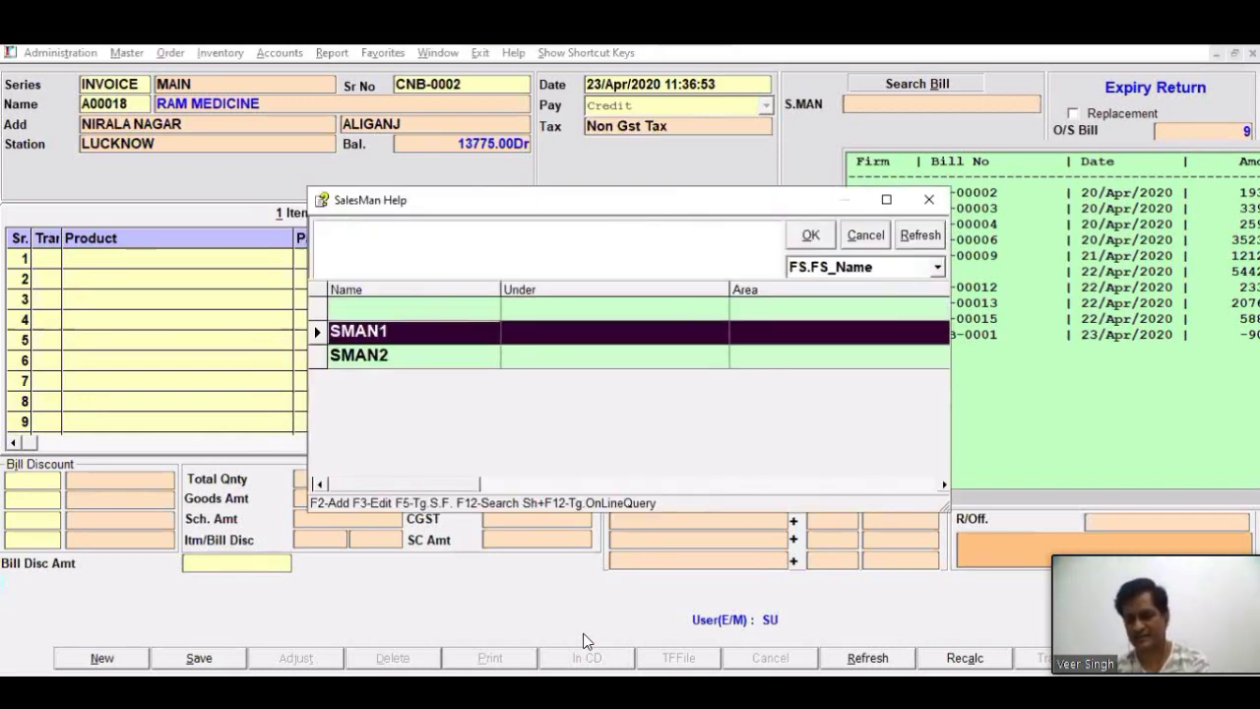
{"action": "key", "text": "Return"}
{"action": "key", "text": "Return"}
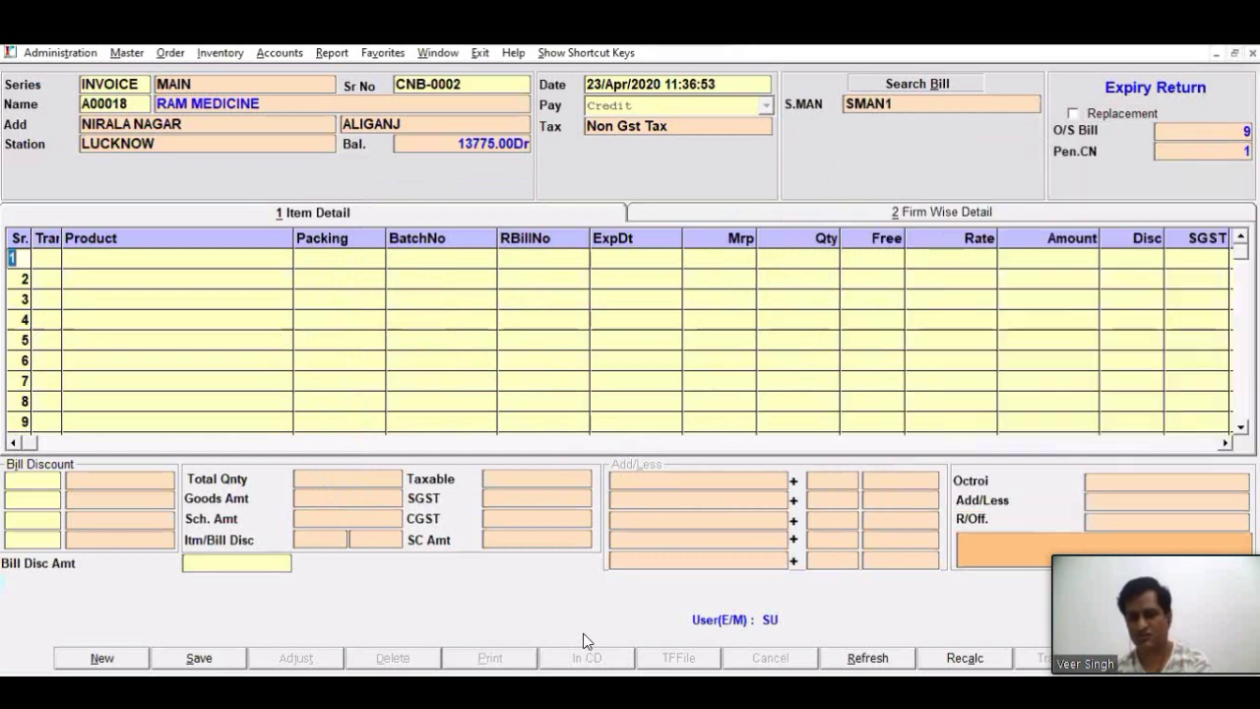
Step: Add ABANA TAB with batch 3KJJ and quantity 2 to the return, leaving the reference bill number blank
{"action": "key", "text": "Return"}
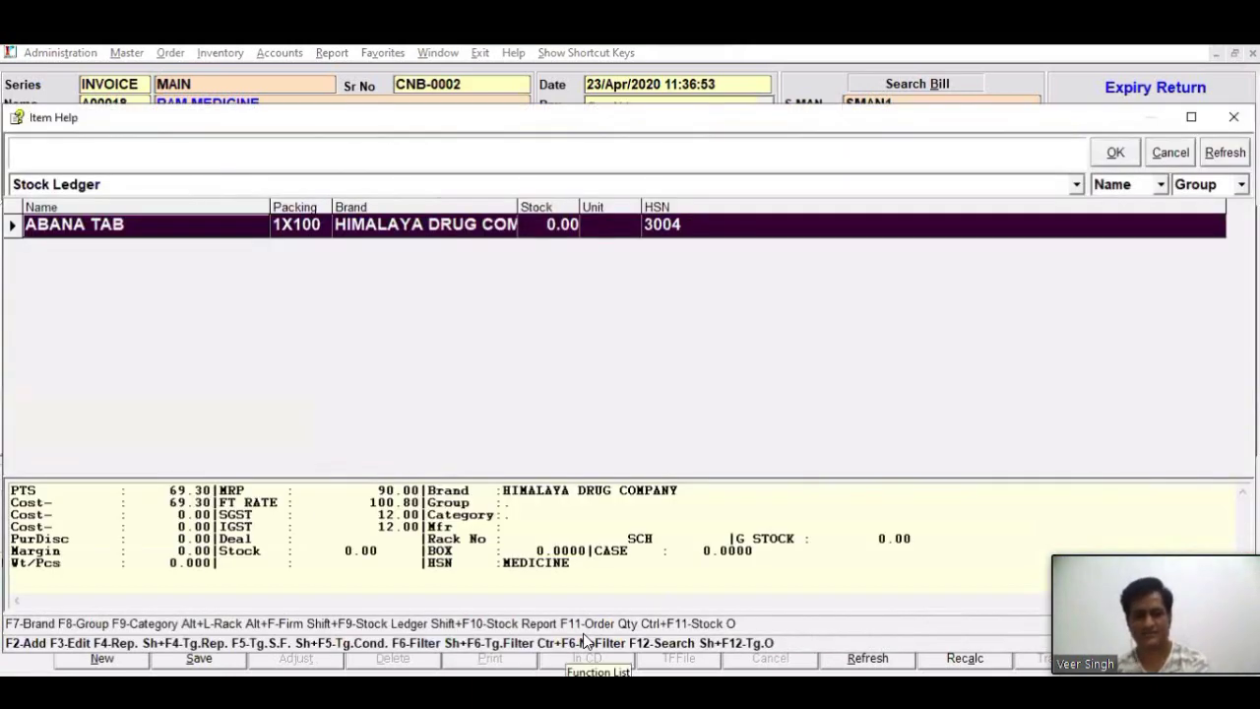
{"action": "key", "text": "Return"}
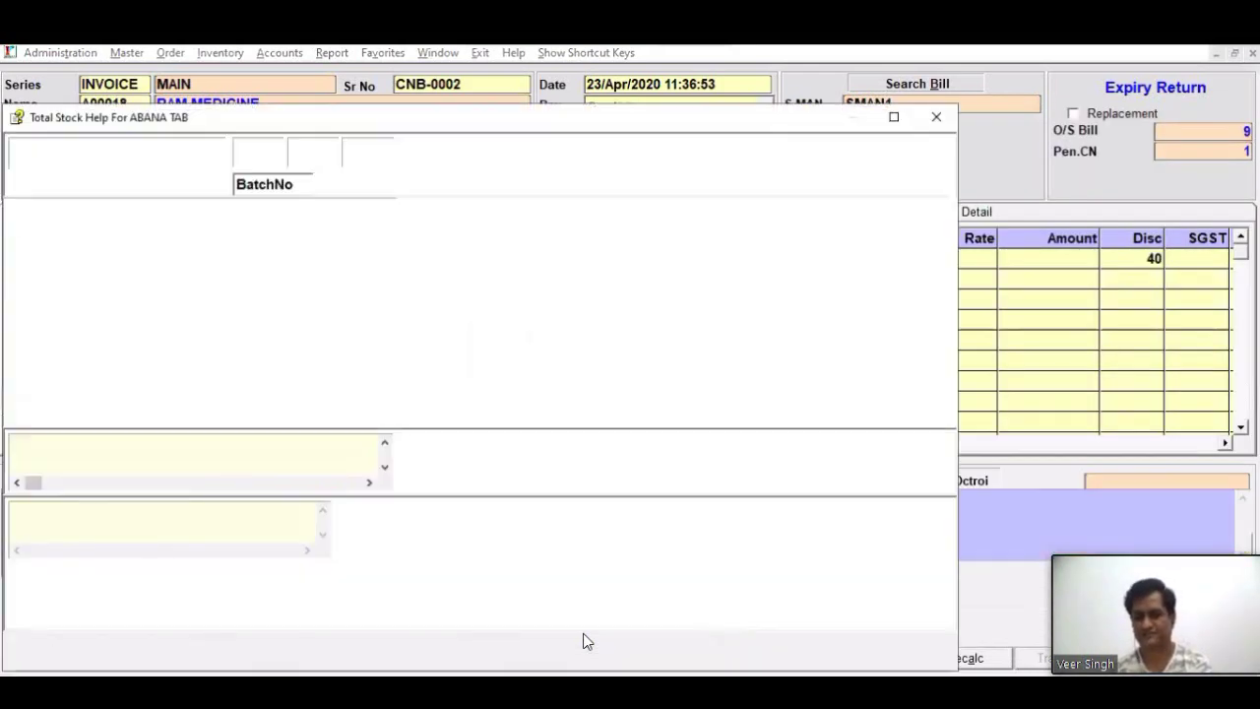
{"action": "key", "text": "Return"}
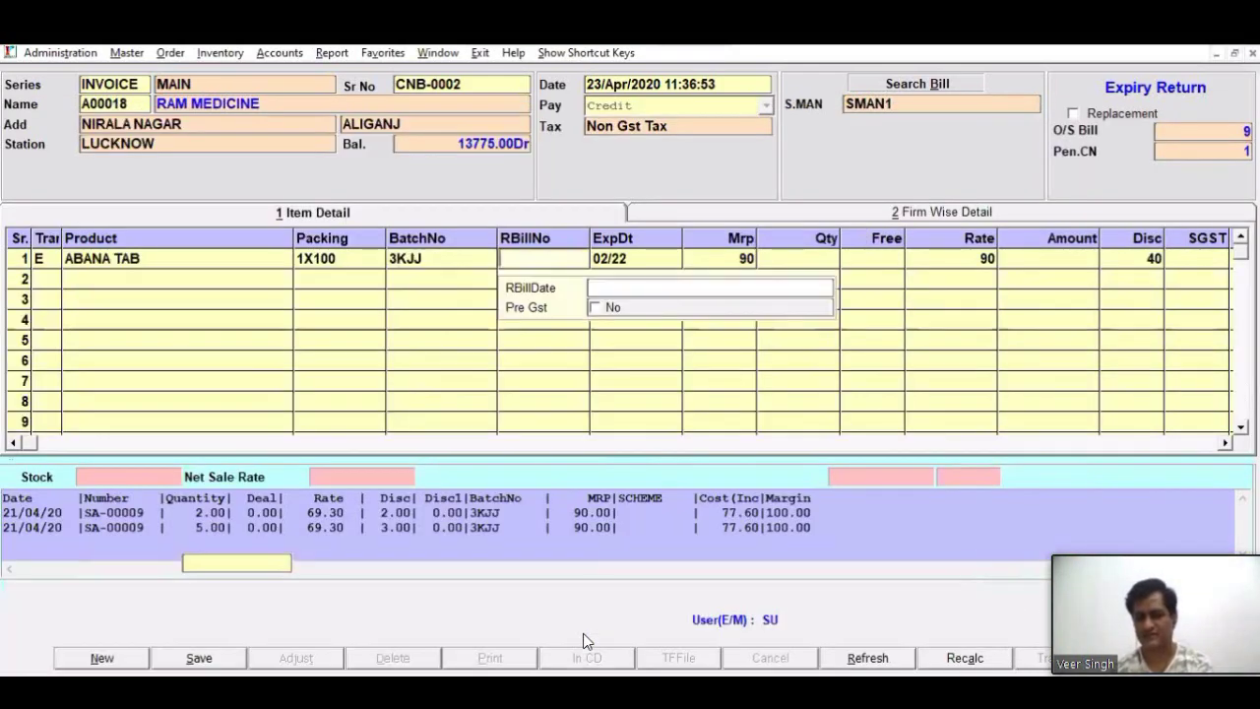
{"action": "key", "text": "Return"}
{"action": "key", "text": "Return"}
{"action": "type", "text": "2"}
{"action": "key", "text": "Return"}
{"action": "key", "text": "Return"}
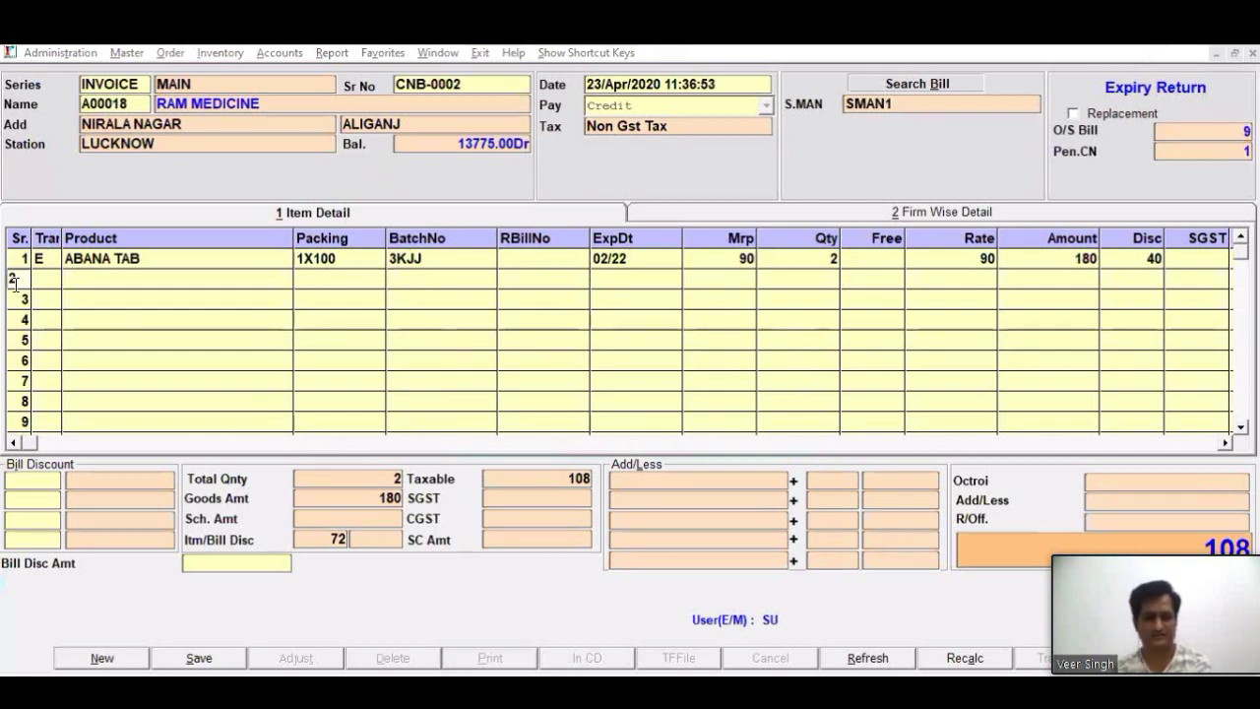
Step: Add ABD PLUS TABLET with batch 12 and quantity 5 as the second item, and save the expiry return
{"action": "key", "text": "Return"}
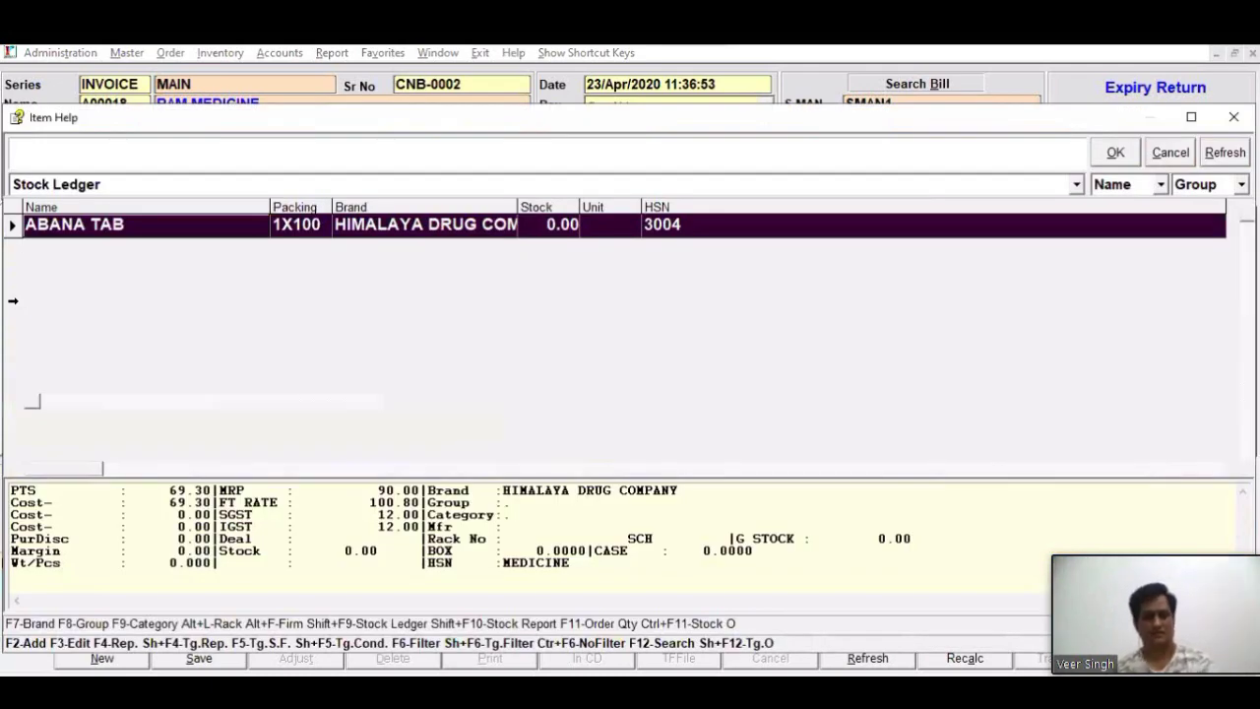
{"action": "key", "text": "Down"}
{"action": "key", "text": "Down"}
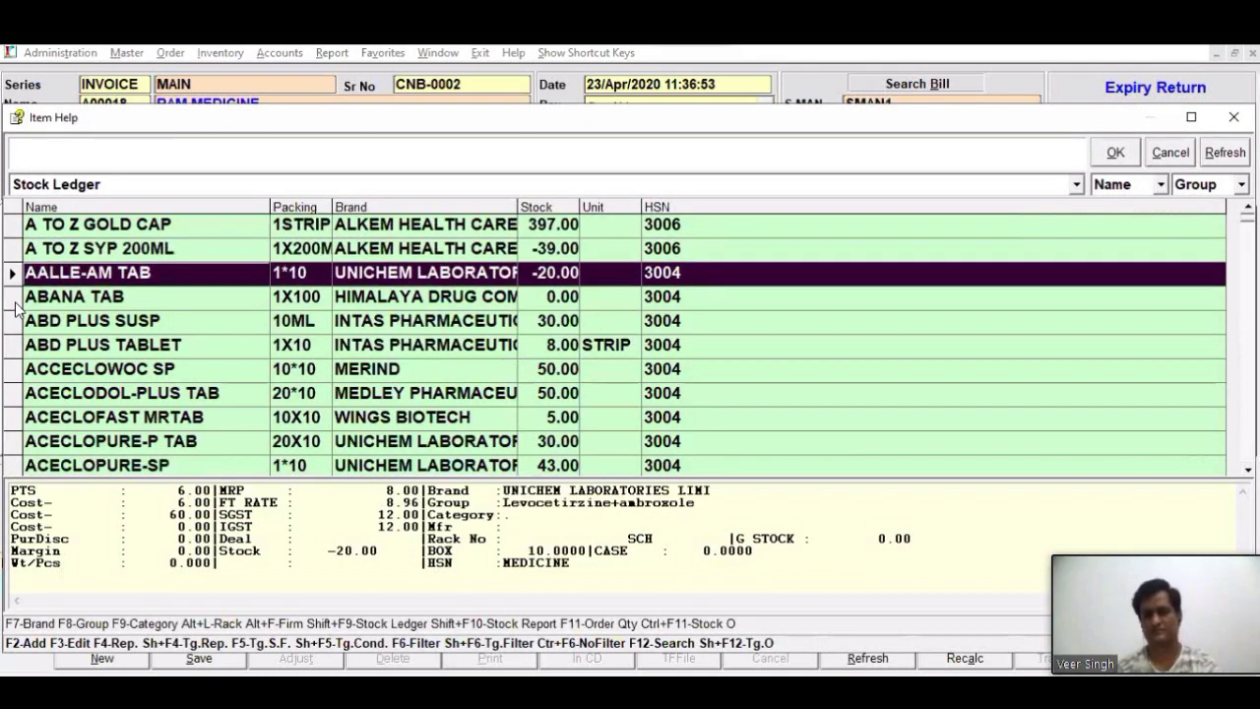
{"action": "type", "text": "AB"}
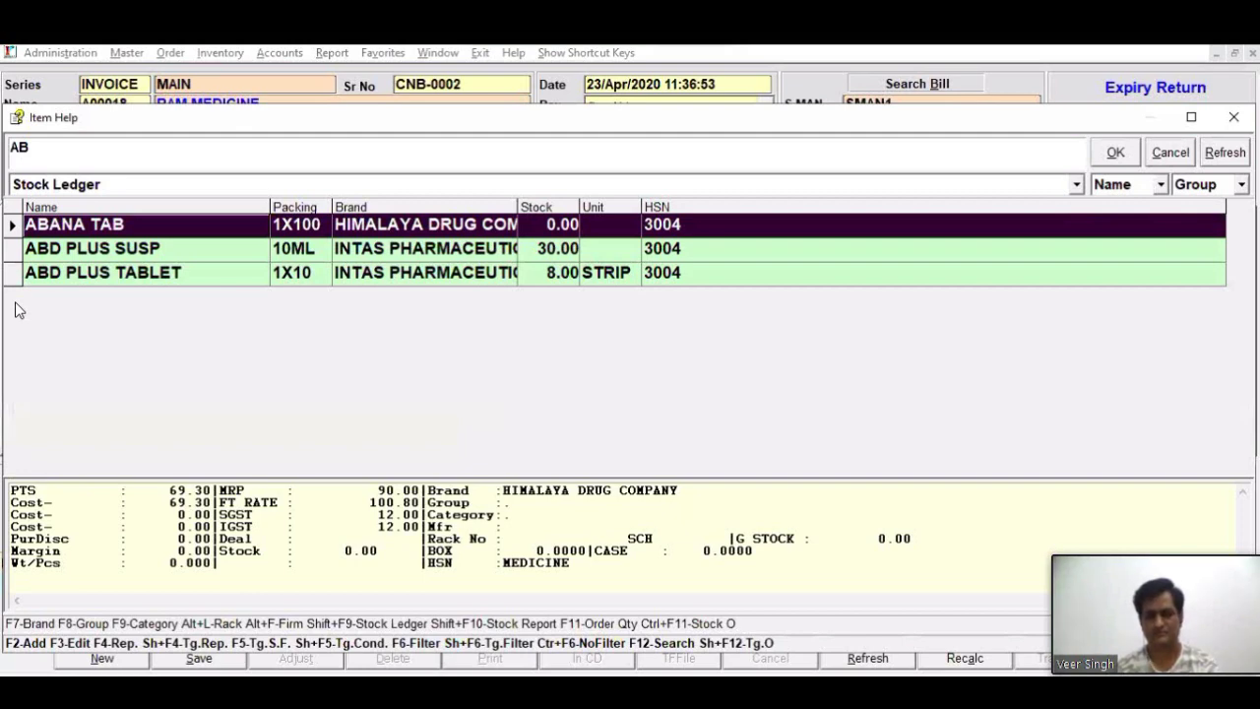
{"action": "key", "text": "Down"}
{"action": "key", "text": "Down"}
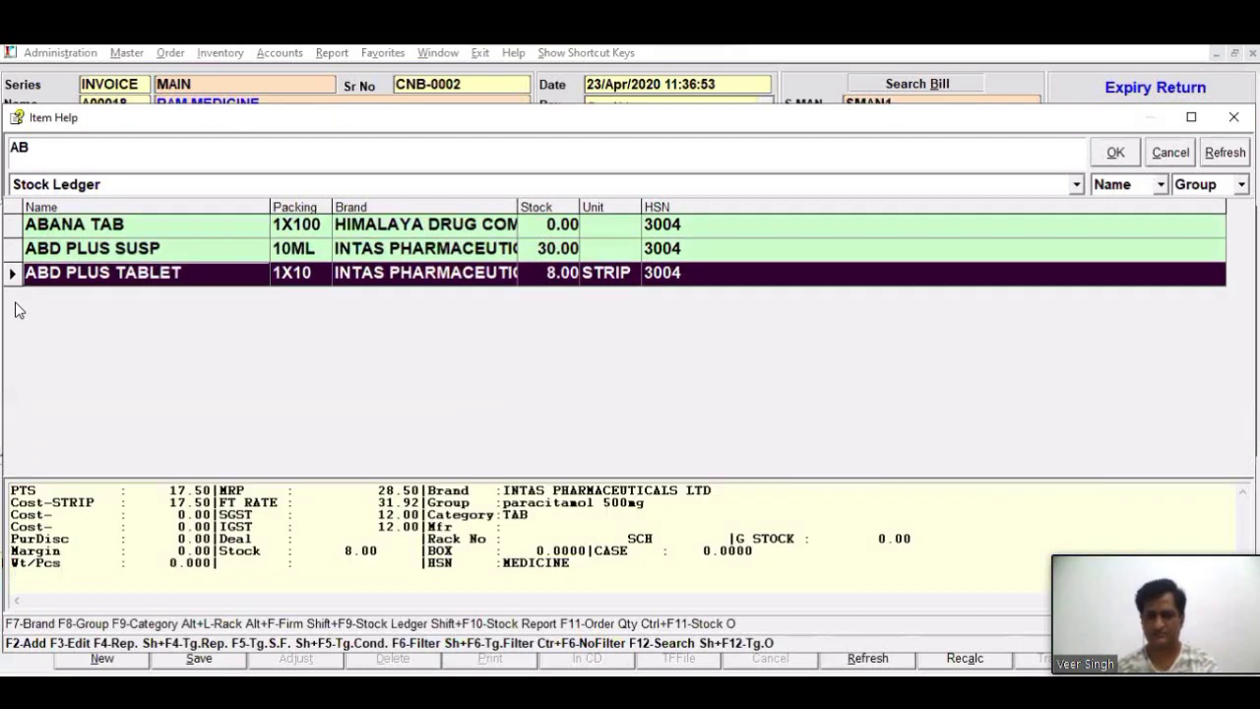
{"action": "key", "text": "Return"}
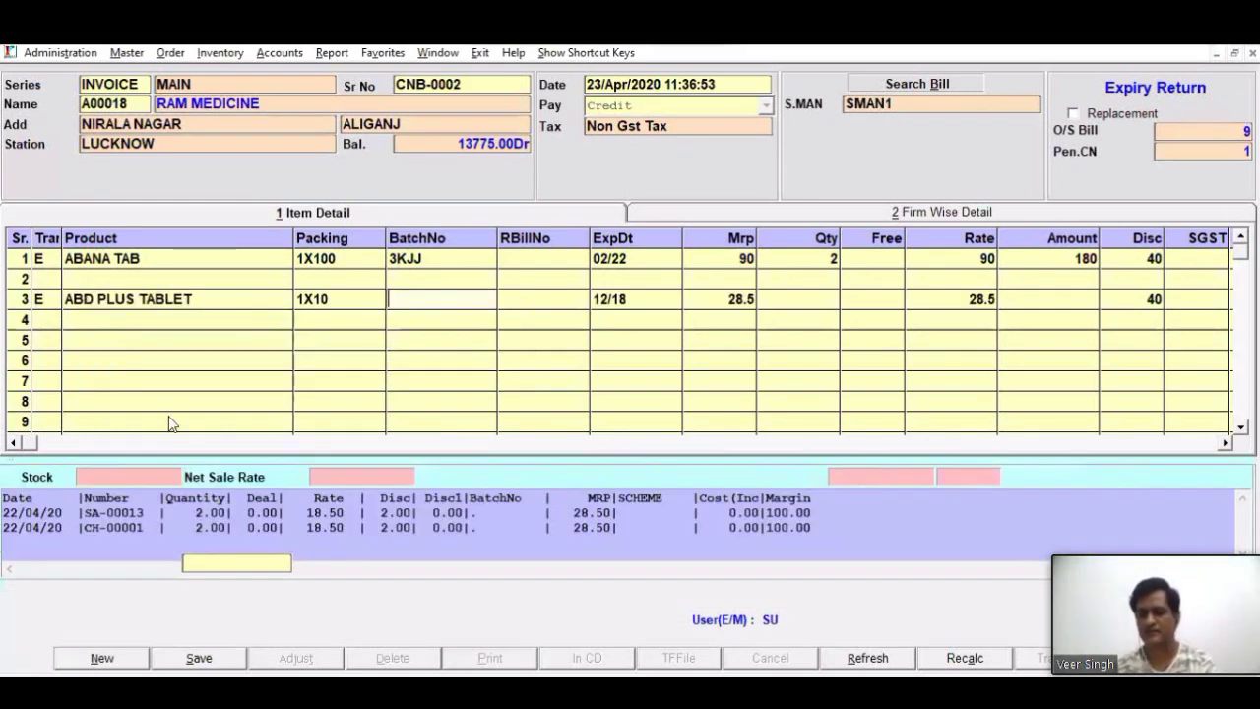
{"action": "left_click", "coordinate": [201, 658]}
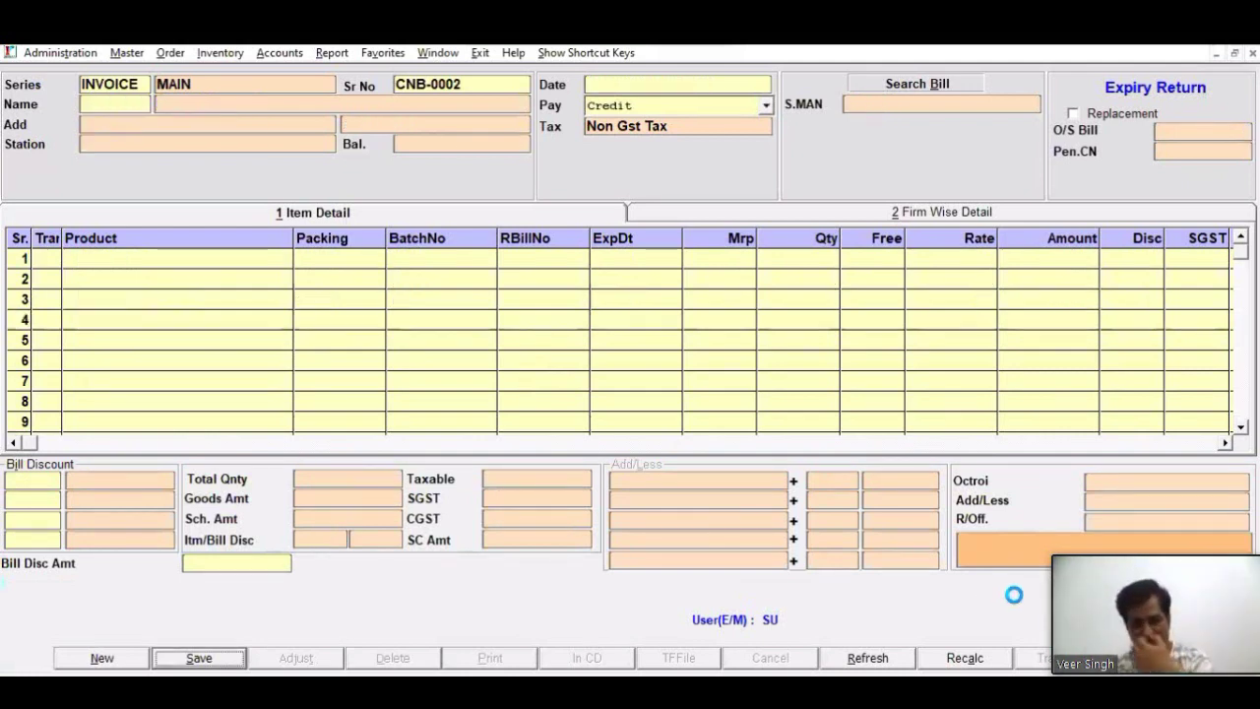
{"action": "left_click", "coordinate": [666, 423]}
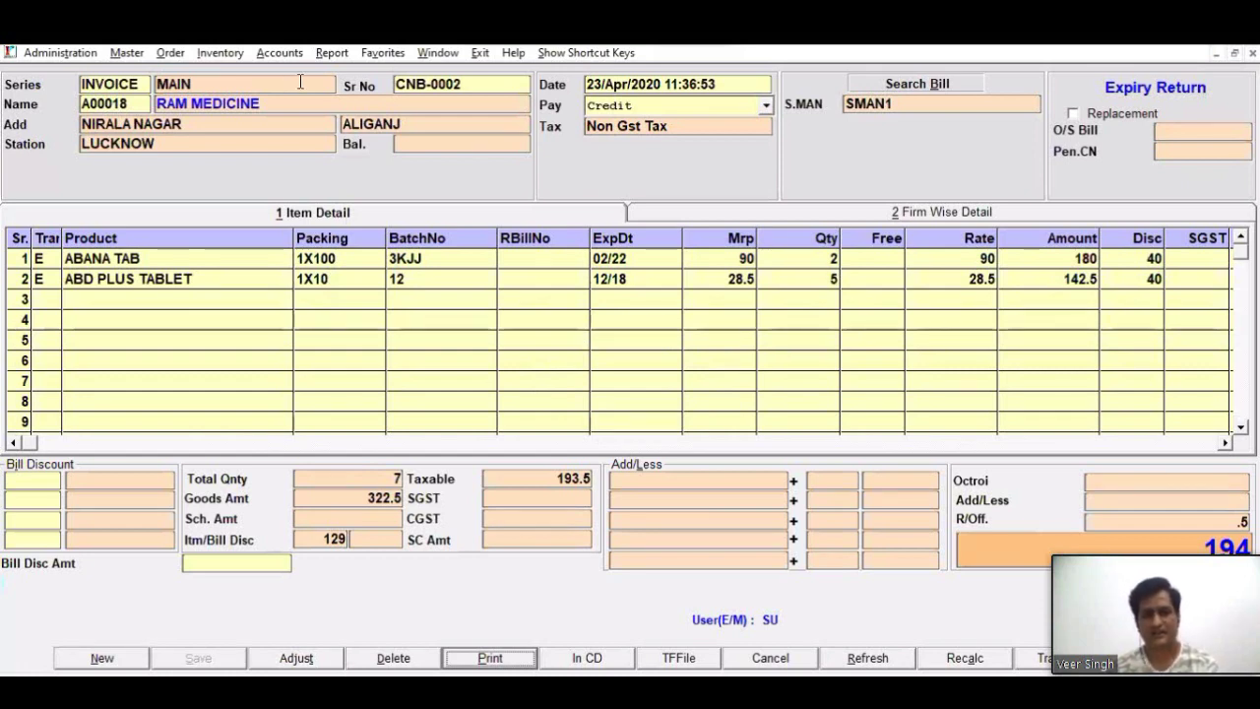
{"action": "left_click", "coordinate": [220, 52]}
{"action": "mouse_move", "coordinate": [273, 67]}
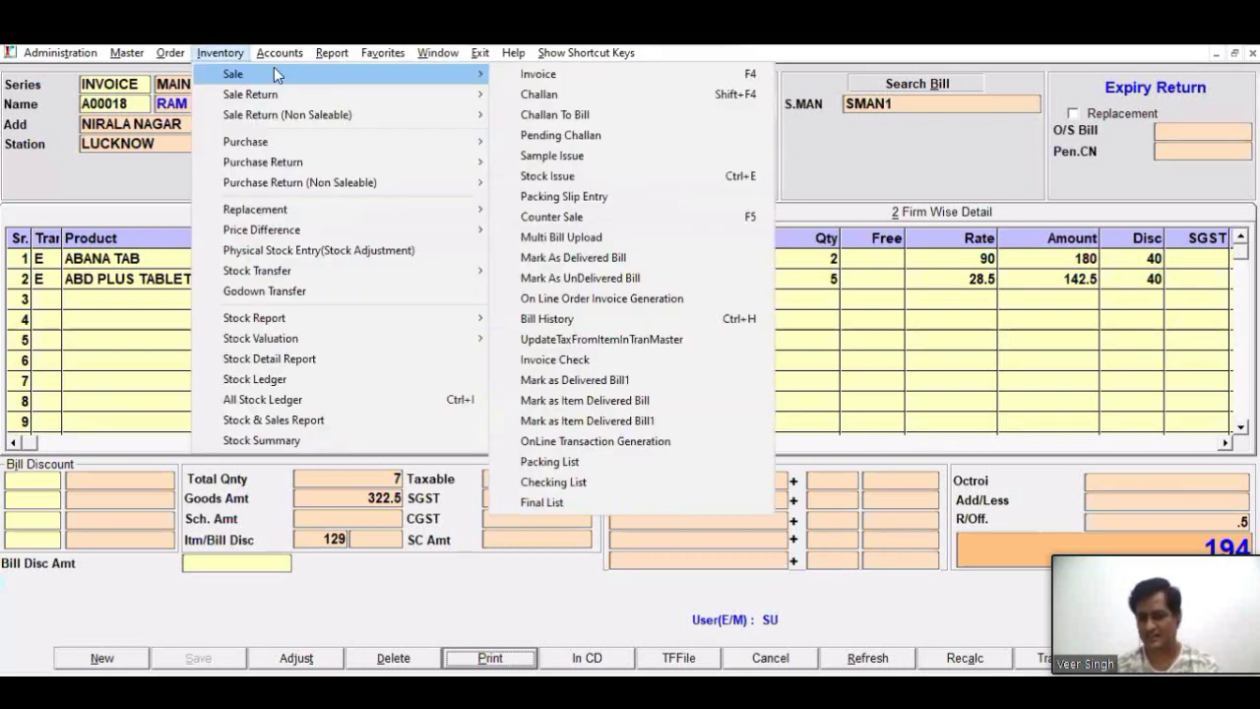
{"action": "key", "text": "Right"}
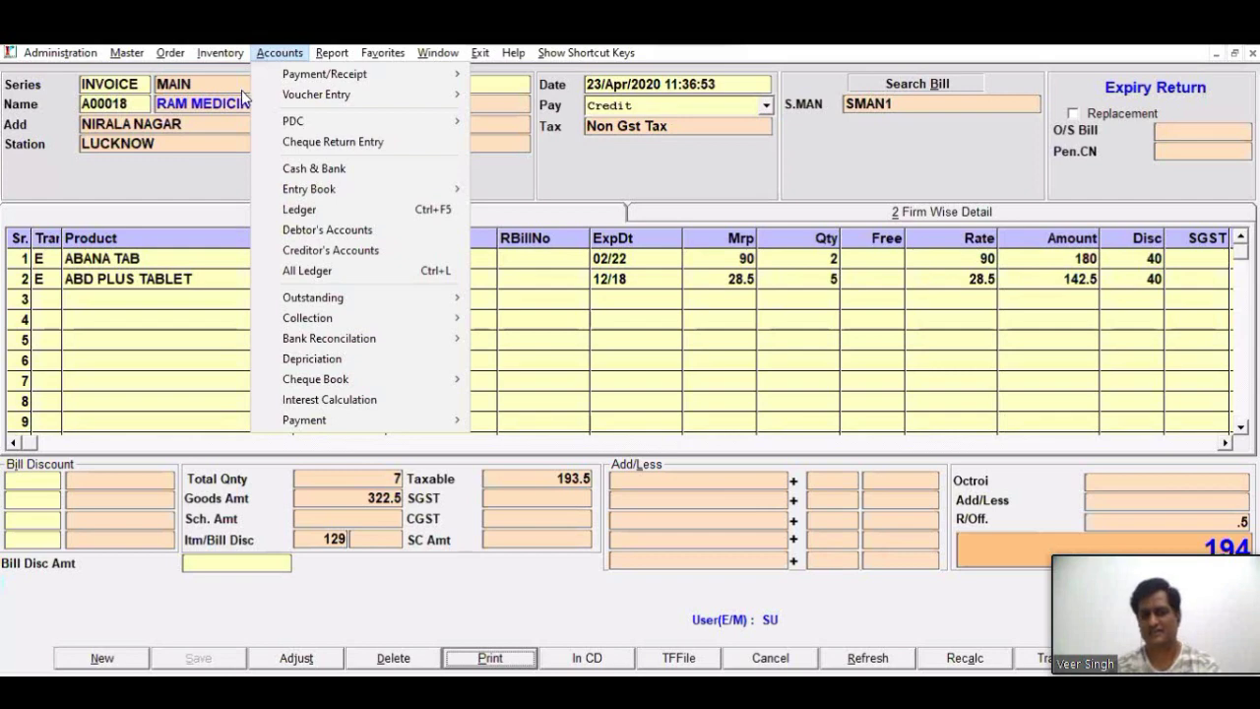
{"action": "key", "text": "Left"}
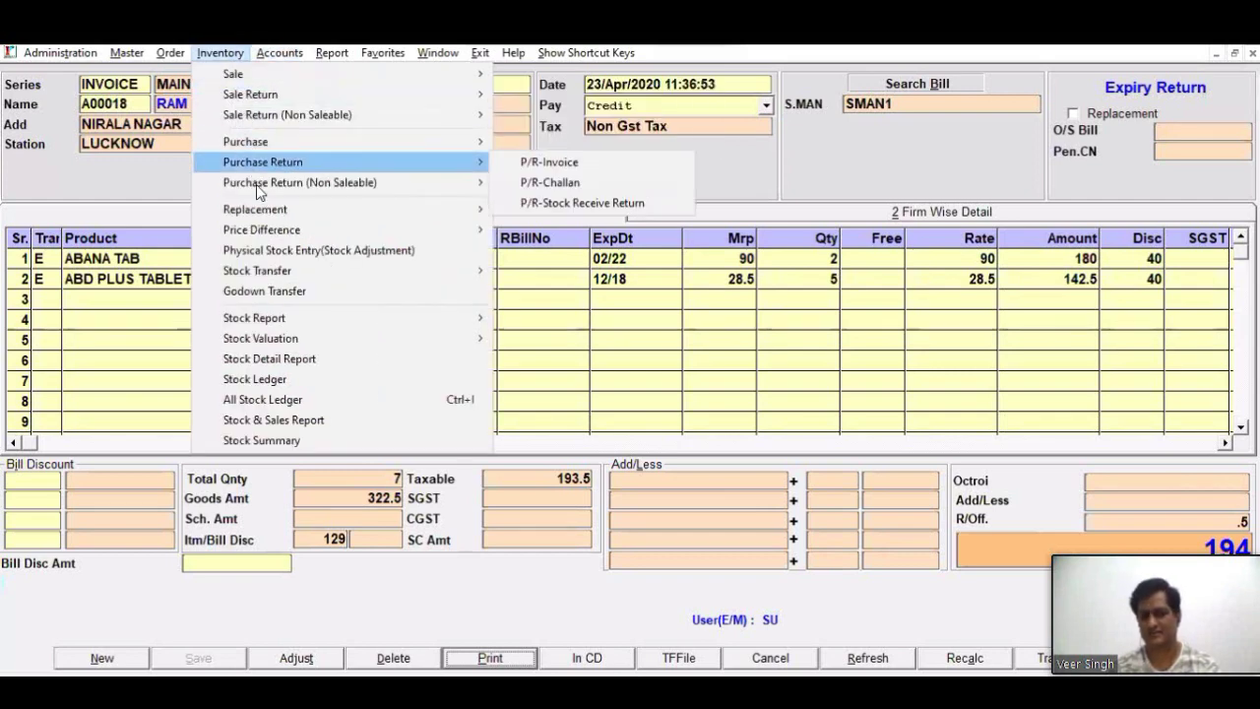
{"action": "mouse_move", "coordinate": [443, 184]}
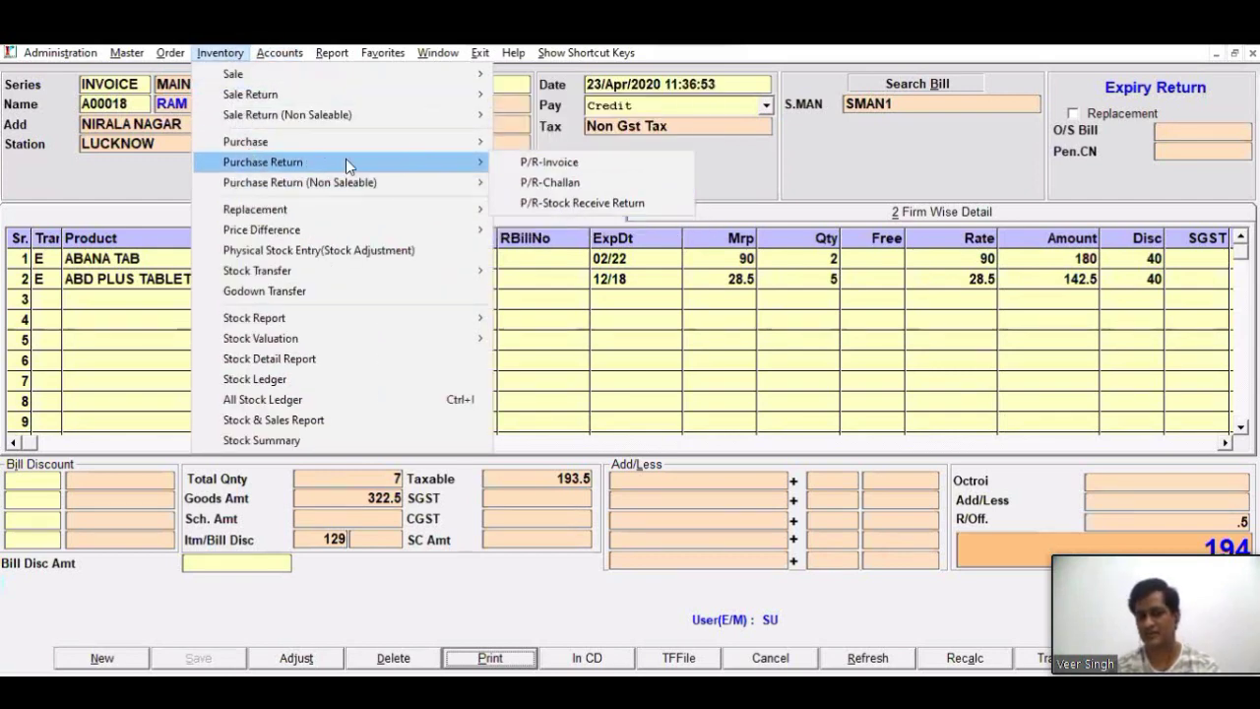
{"action": "left_click", "coordinate": [709, 174]}
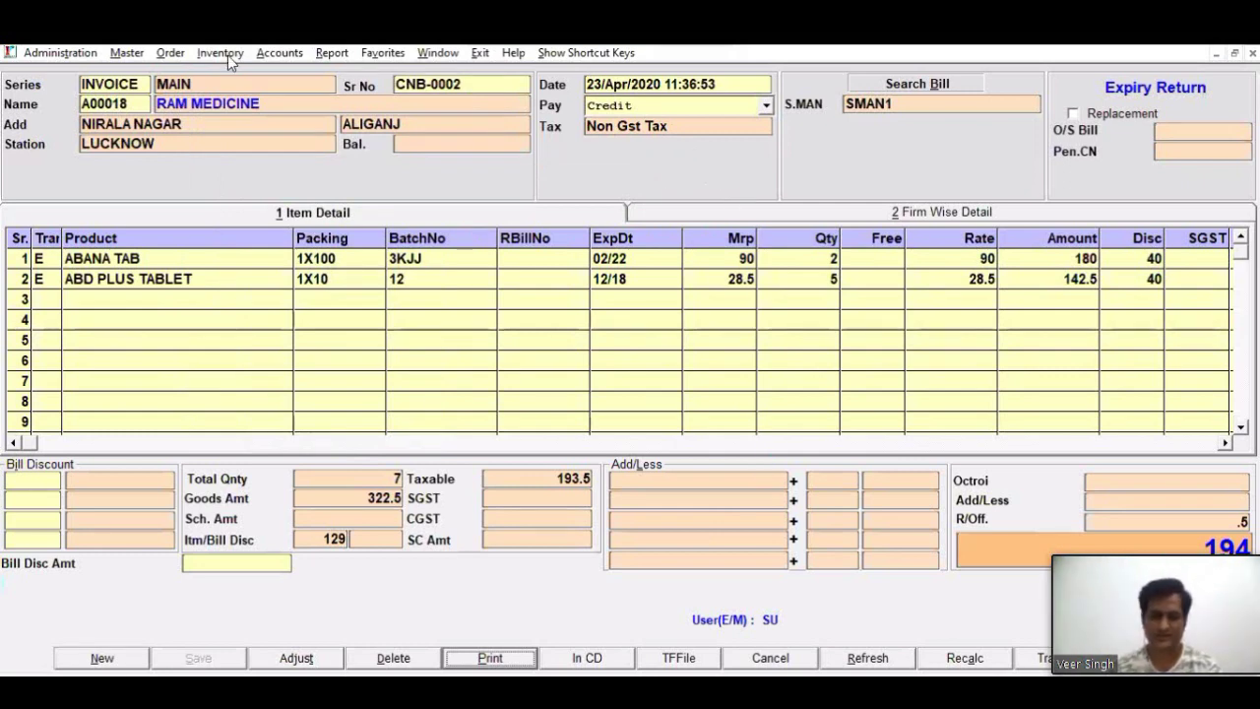
Step: Look up the RAM MEDICINE credit note voucher for bill CNB-0002 in firm RCKPD and examine its accounting entries
{"action": "left_click", "coordinate": [300, 56]}
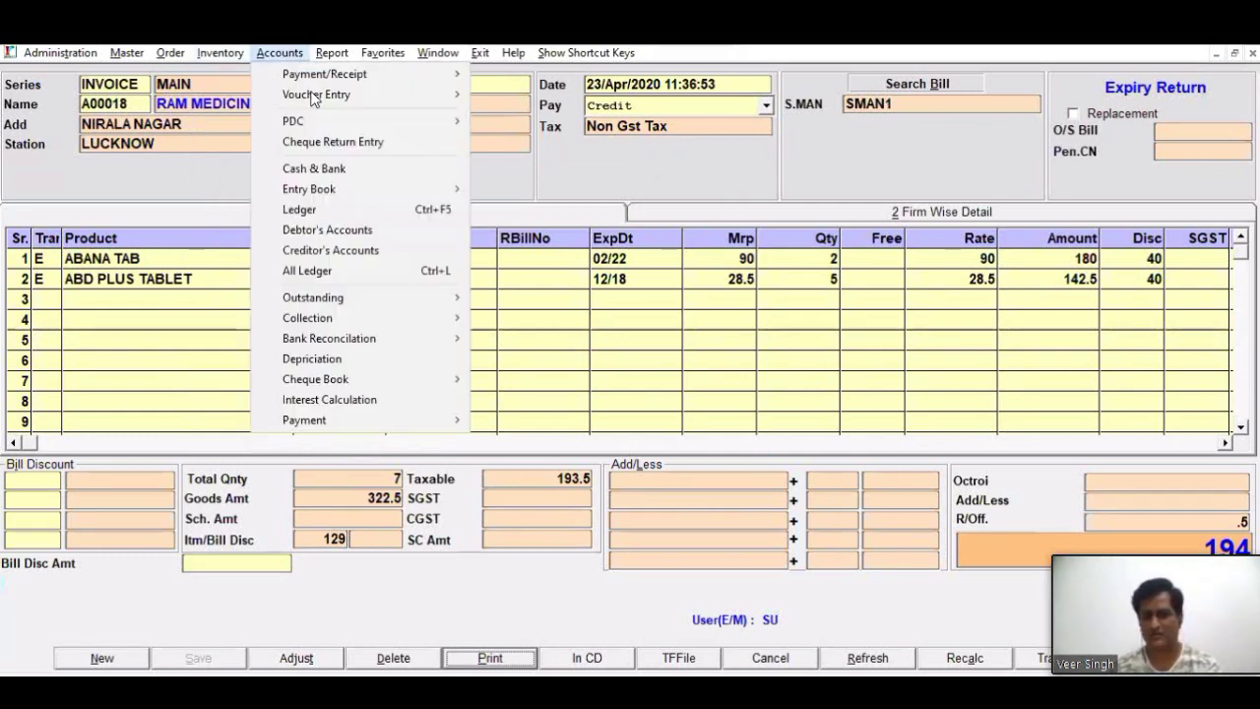
{"action": "mouse_move", "coordinate": [313, 96]}
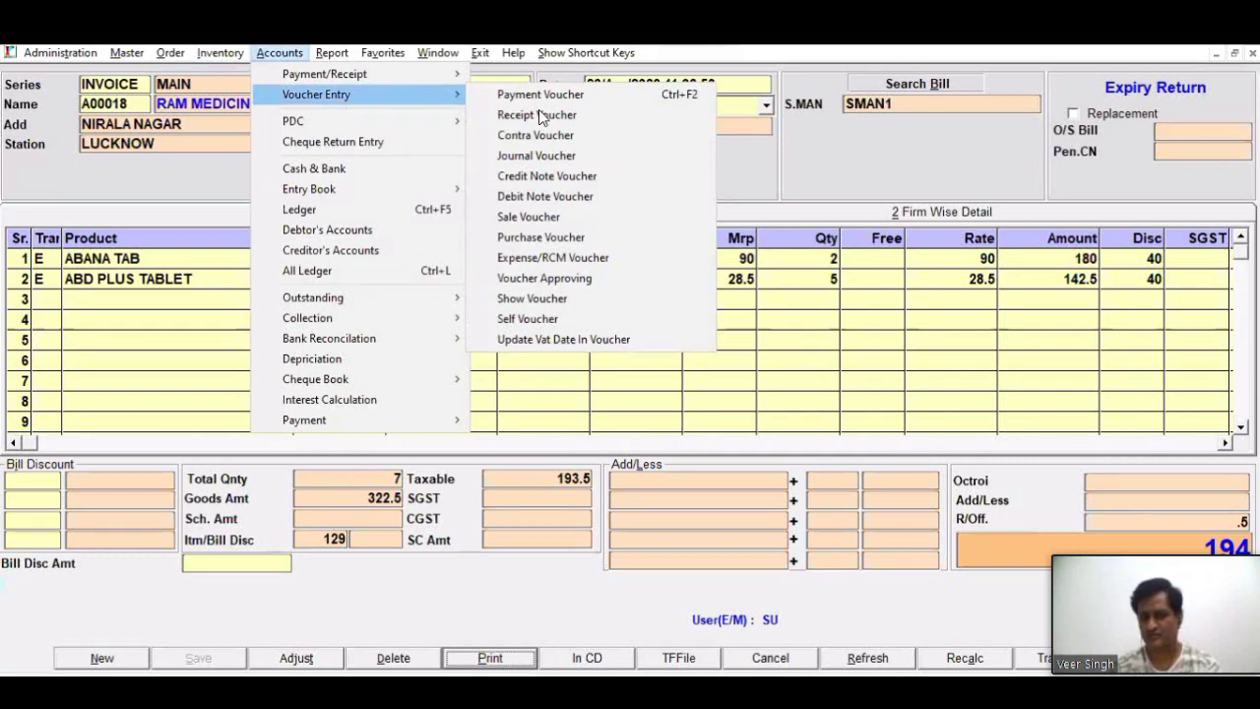
{"action": "left_click", "coordinate": [553, 180]}
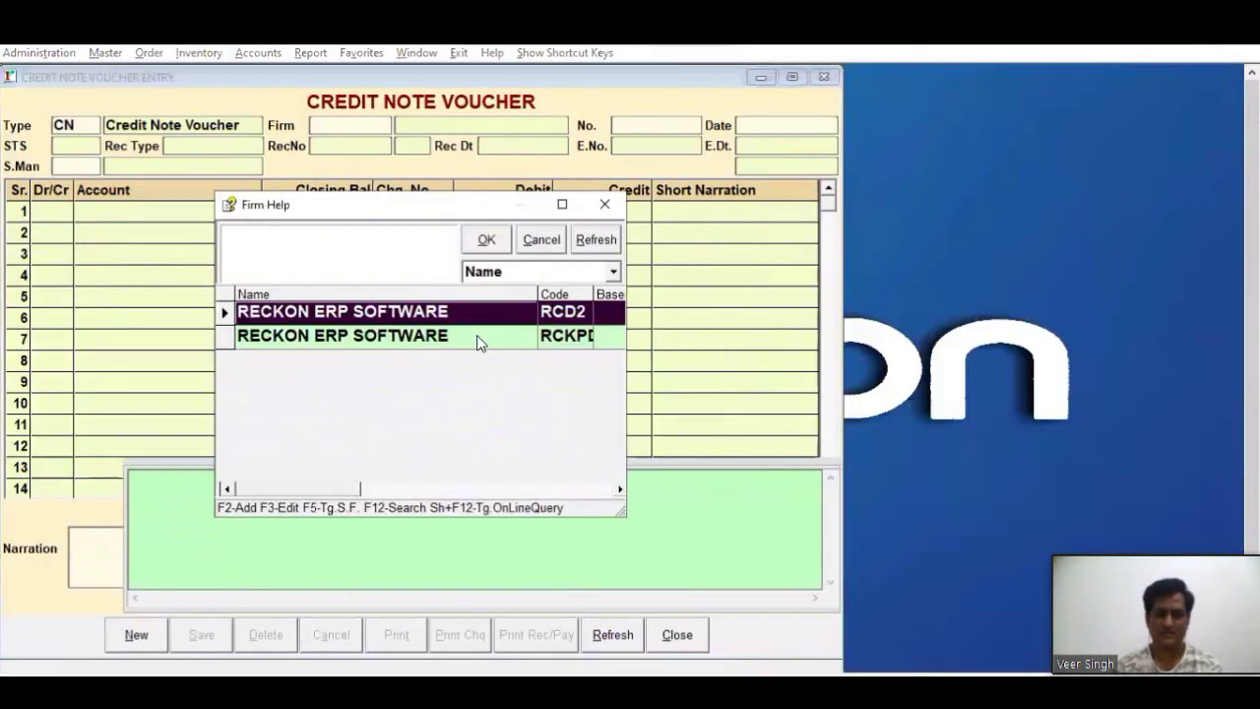
{"action": "left_click", "coordinate": [476, 334]}
{"action": "left_click", "coordinate": [486, 239]}
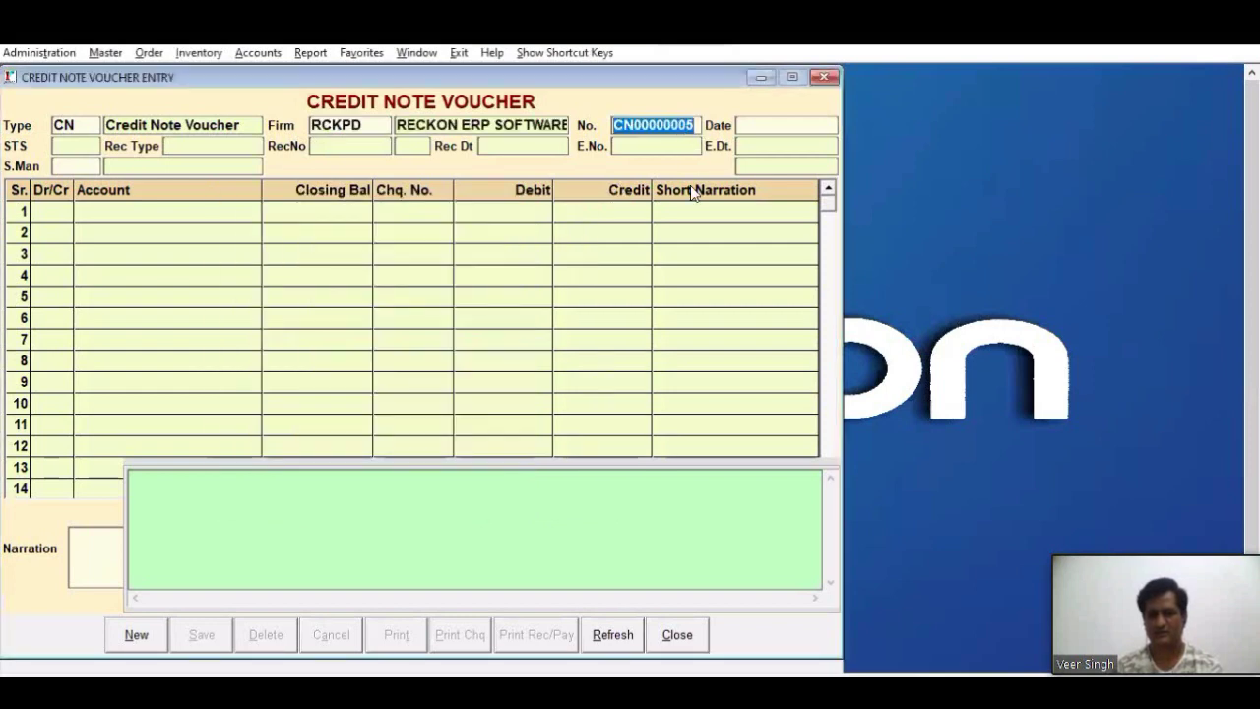
{"action": "key", "text": "Return"}
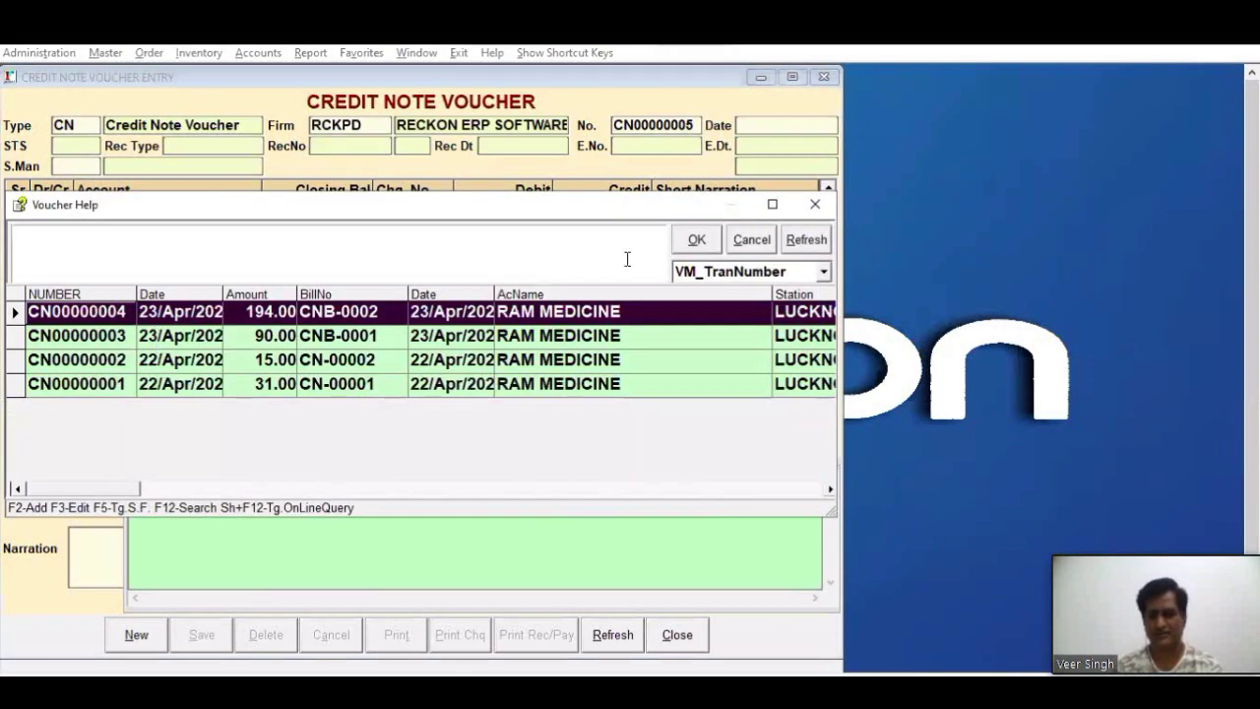
{"action": "left_click", "coordinate": [686, 239]}
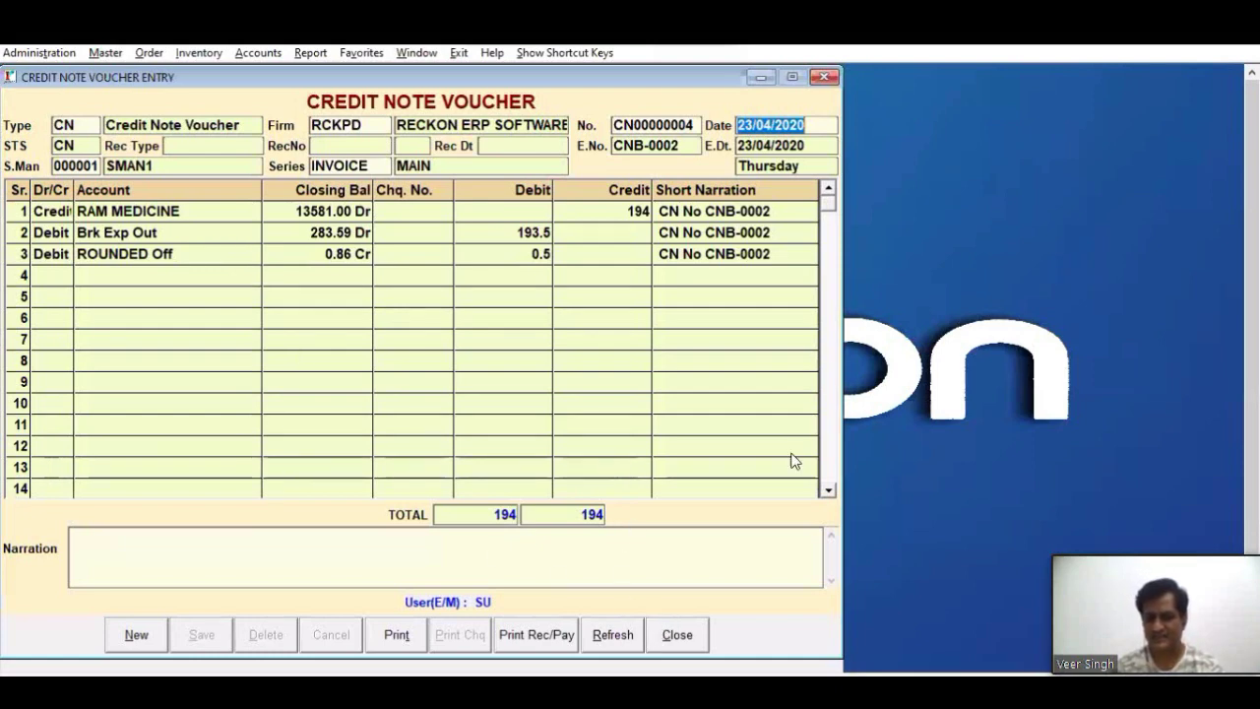
Step: Close the credit note voucher and the saved expiry return entry
{"action": "key", "text": "Escape"}
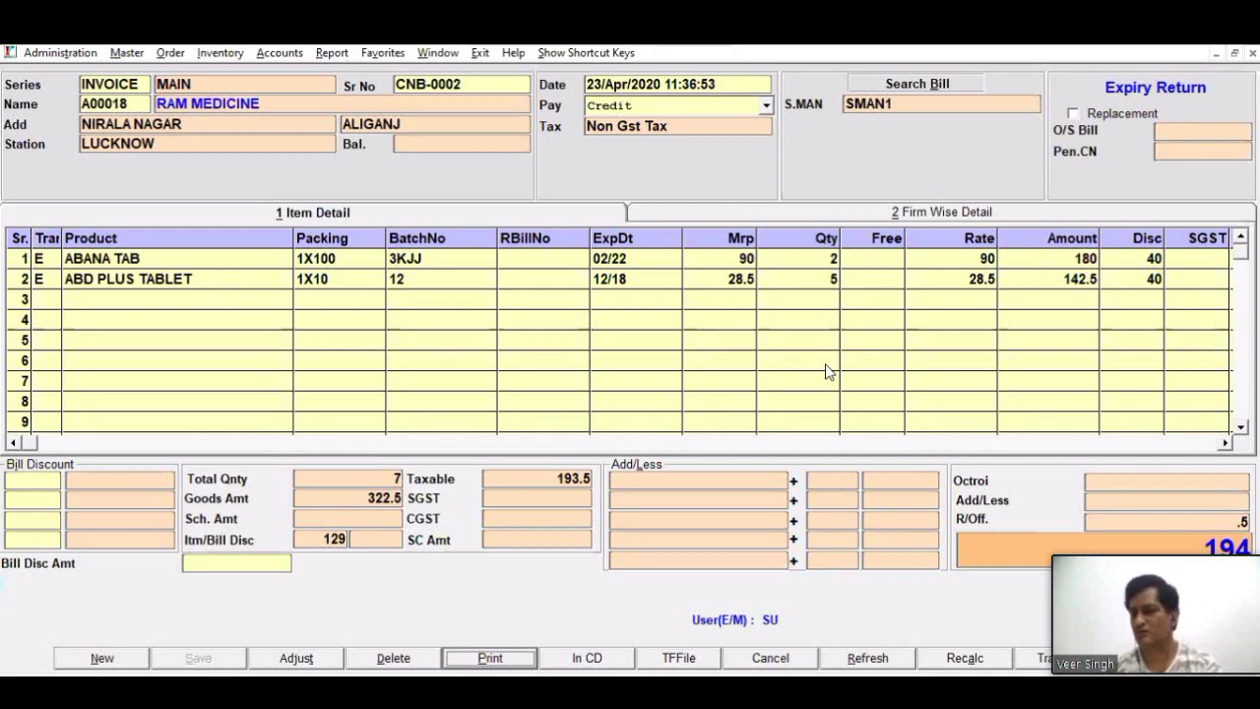
{"action": "left_click", "coordinate": [1050, 607]}
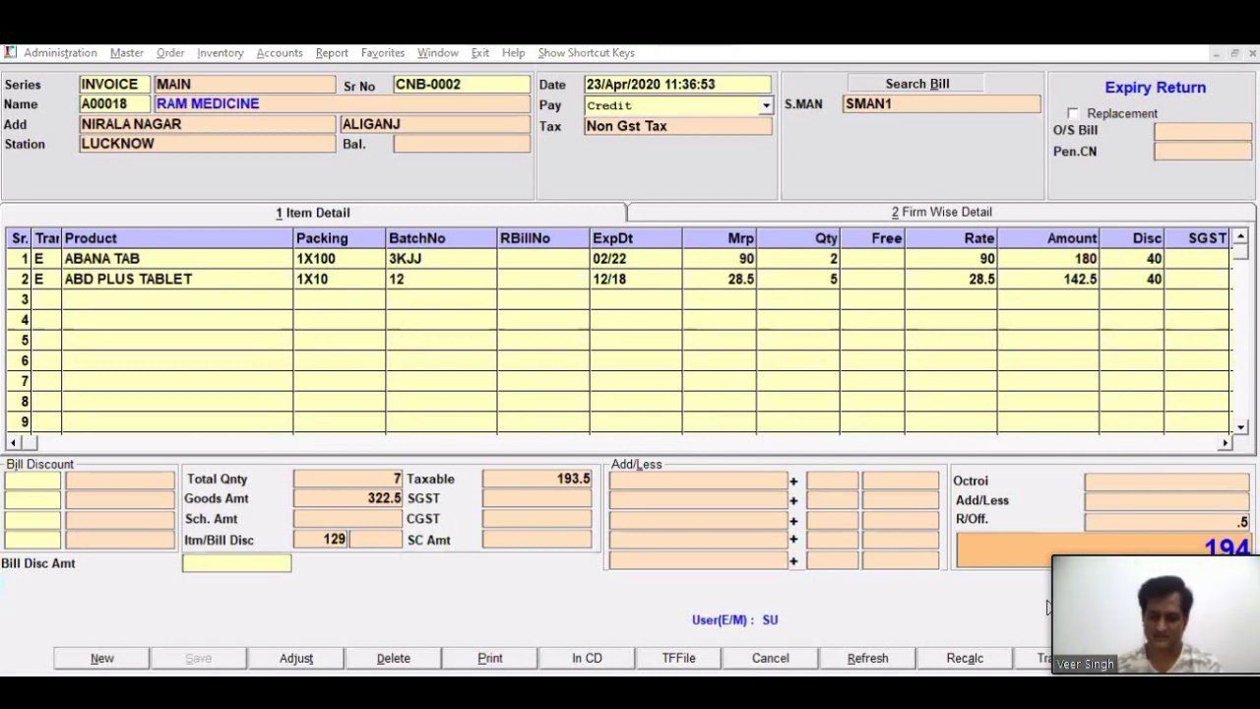
{"action": "left_click", "coordinate": [628, 412]}
{"action": "key", "text": "Escape"}
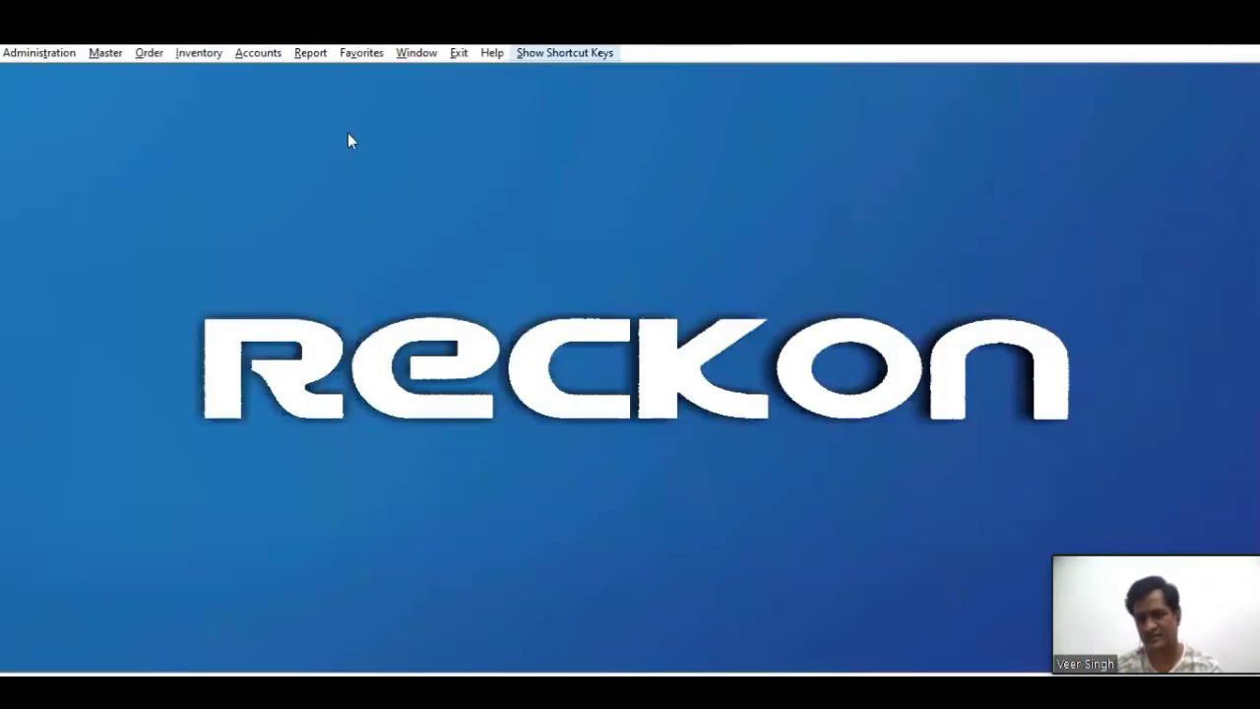
{"action": "left_click", "coordinate": [187, 51]}
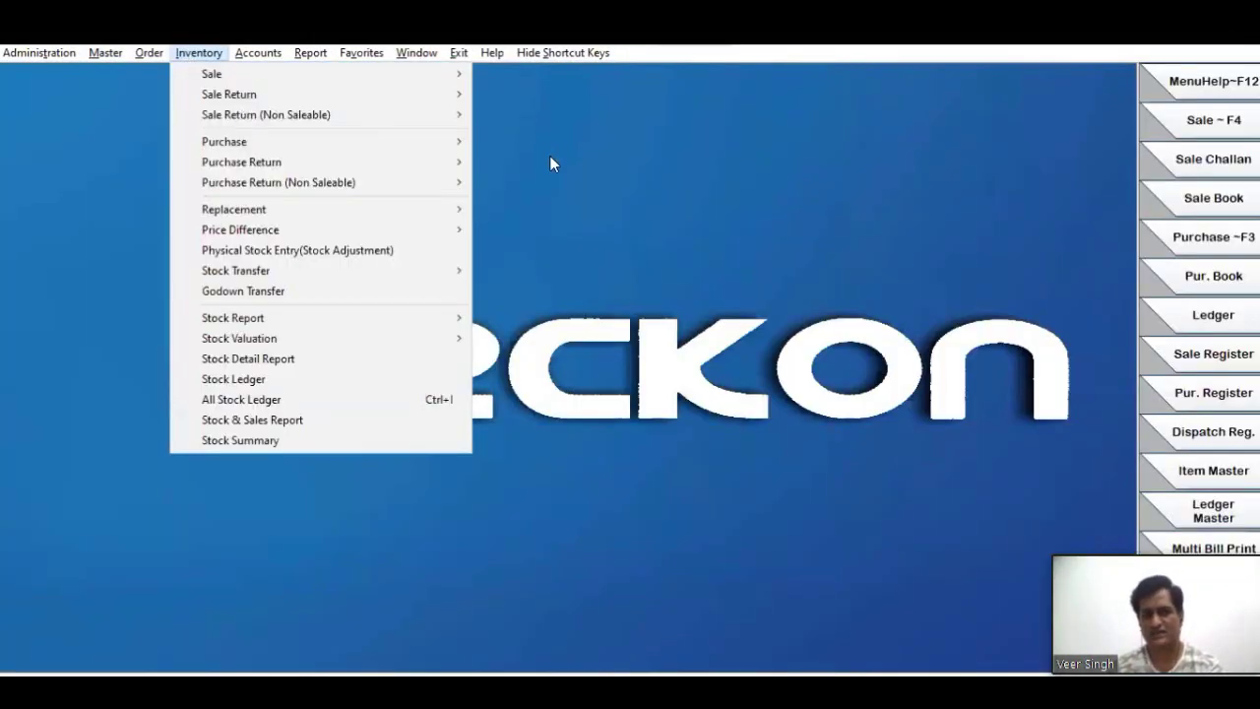
{"action": "mouse_move", "coordinate": [278, 117]}
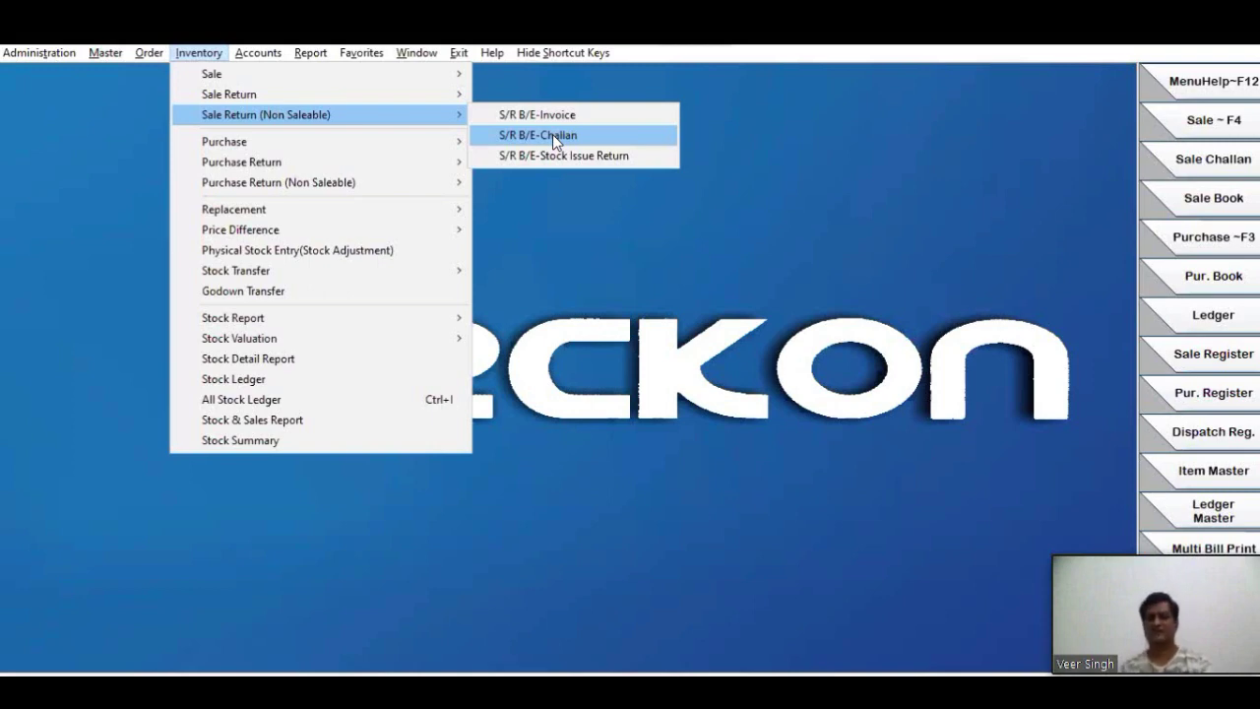
{"action": "left_click", "coordinate": [675, 325]}
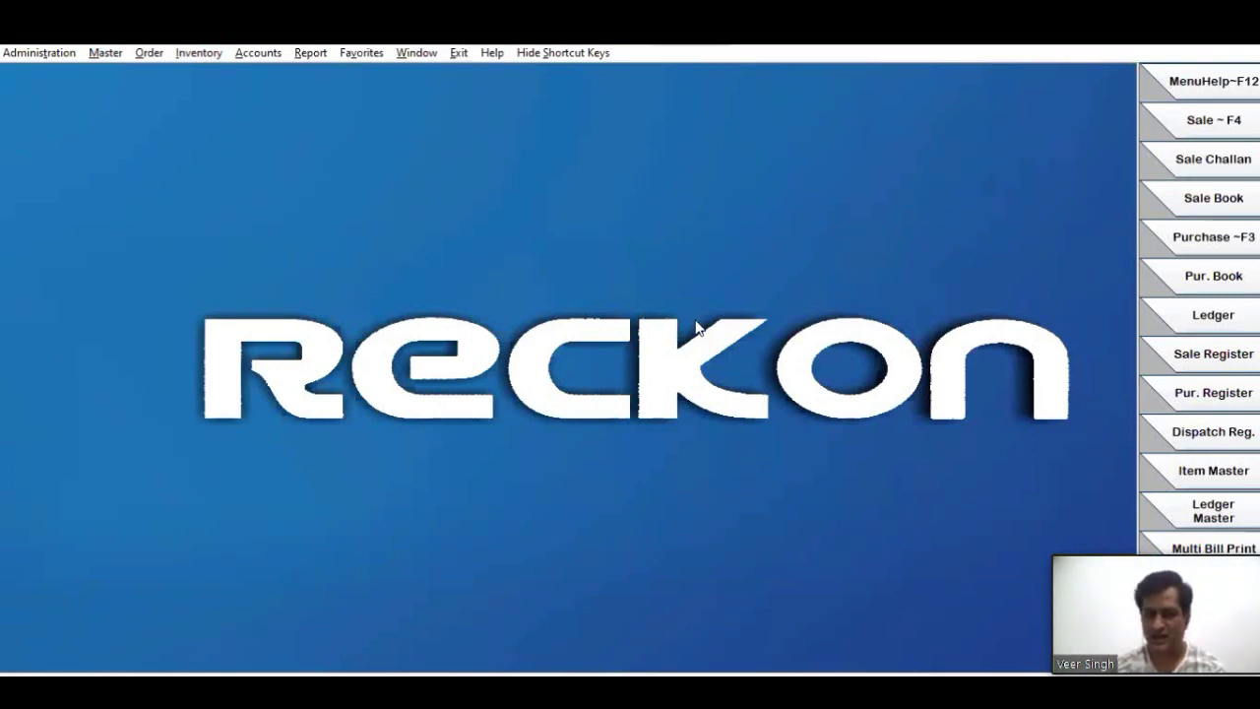
Step: Open the Closing Stock Report and show its report settings
{"action": "left_click", "coordinate": [198, 53]}
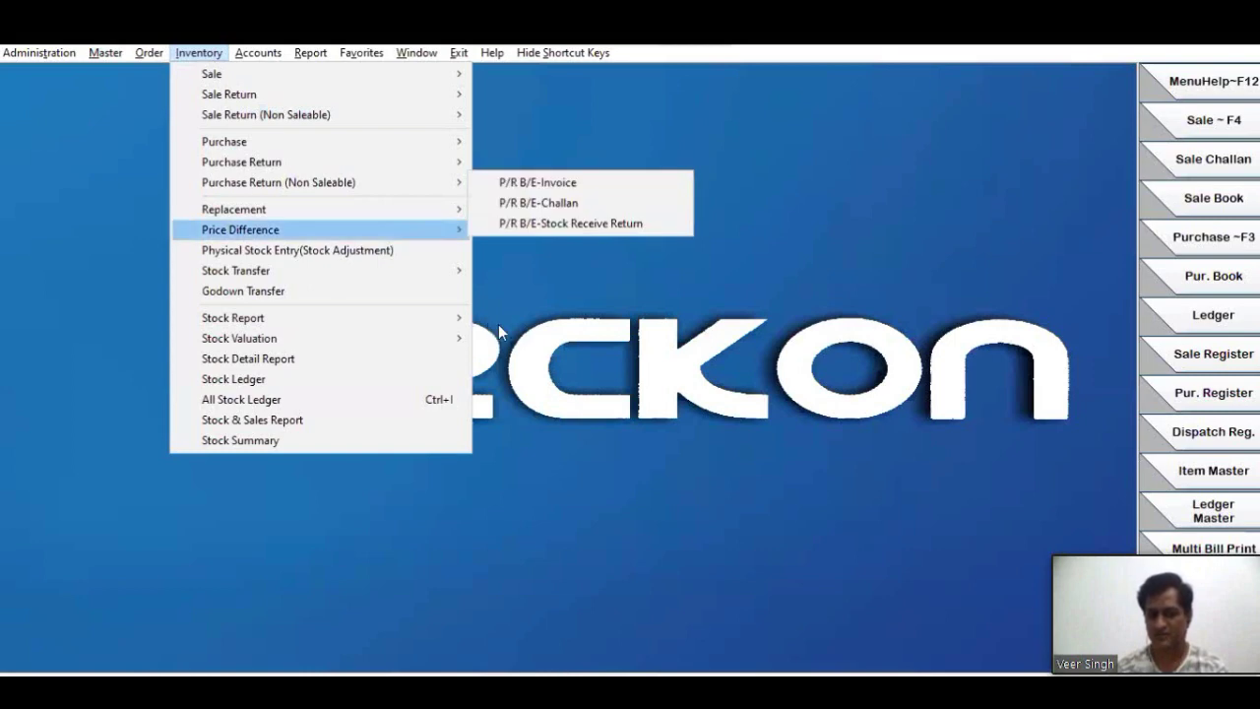
{"action": "mouse_move", "coordinate": [325, 320]}
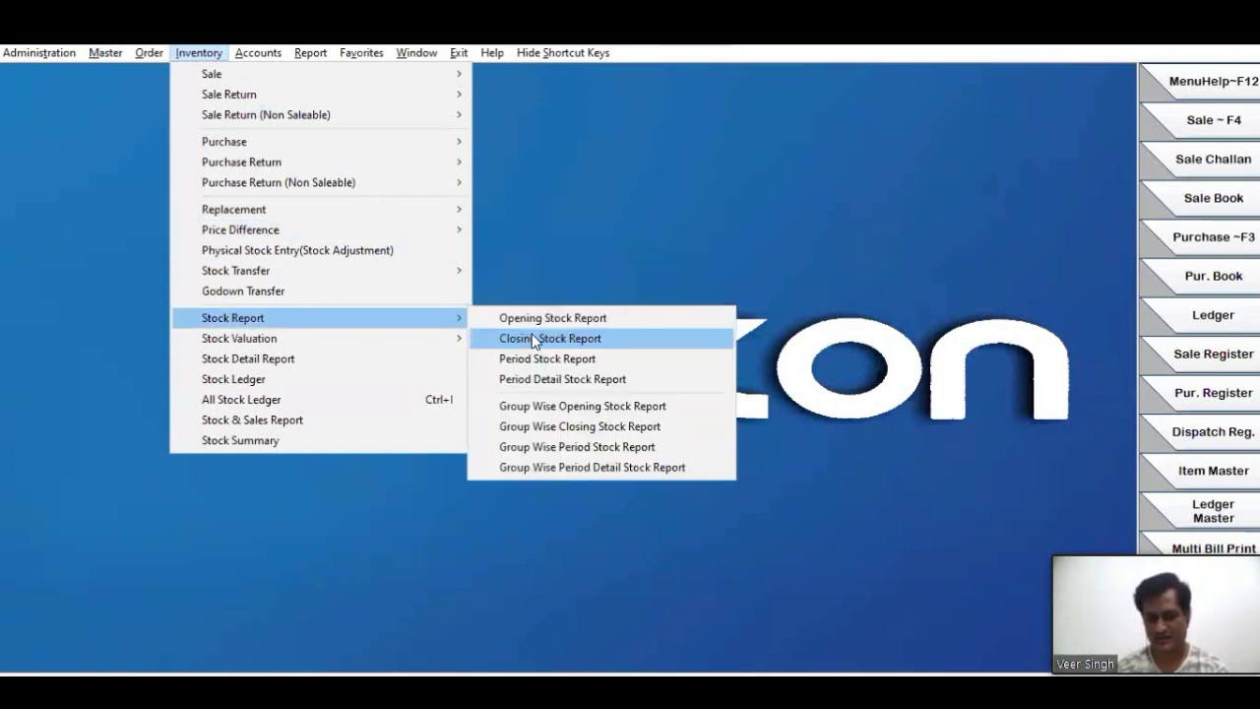
{"action": "left_click", "coordinate": [535, 339]}
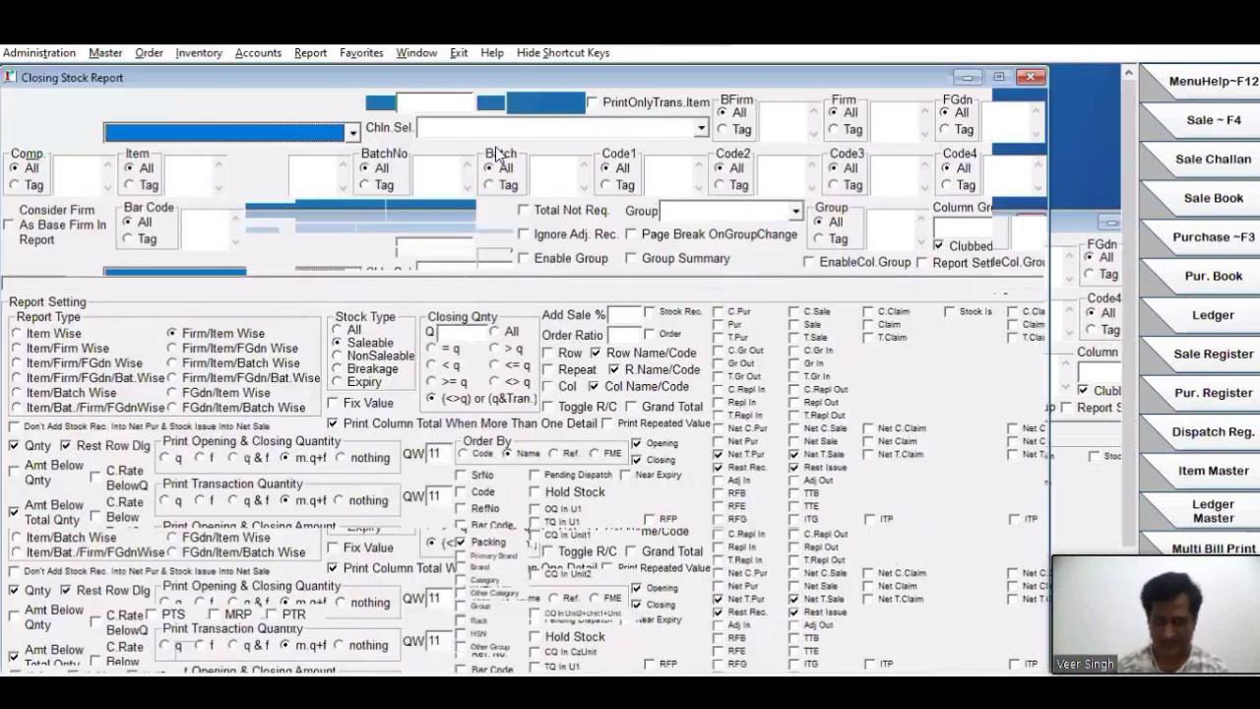
{"action": "left_click", "coordinate": [931, 265]}
{"action": "left_click", "coordinate": [960, 264]}
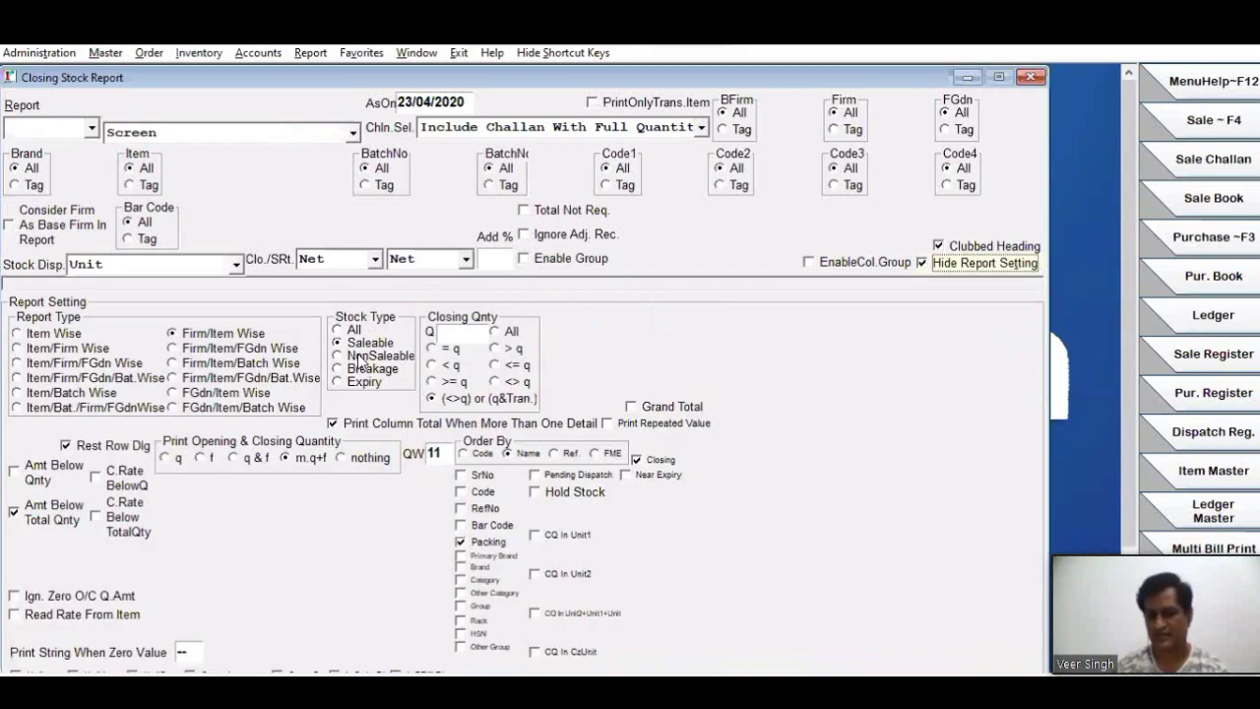
Step: Set the stock type to NonSaleable and the report type to Firm/Item/Batch Wise, and turn off Amt Below Total Qnty
{"action": "left_click", "coordinate": [360, 359]}
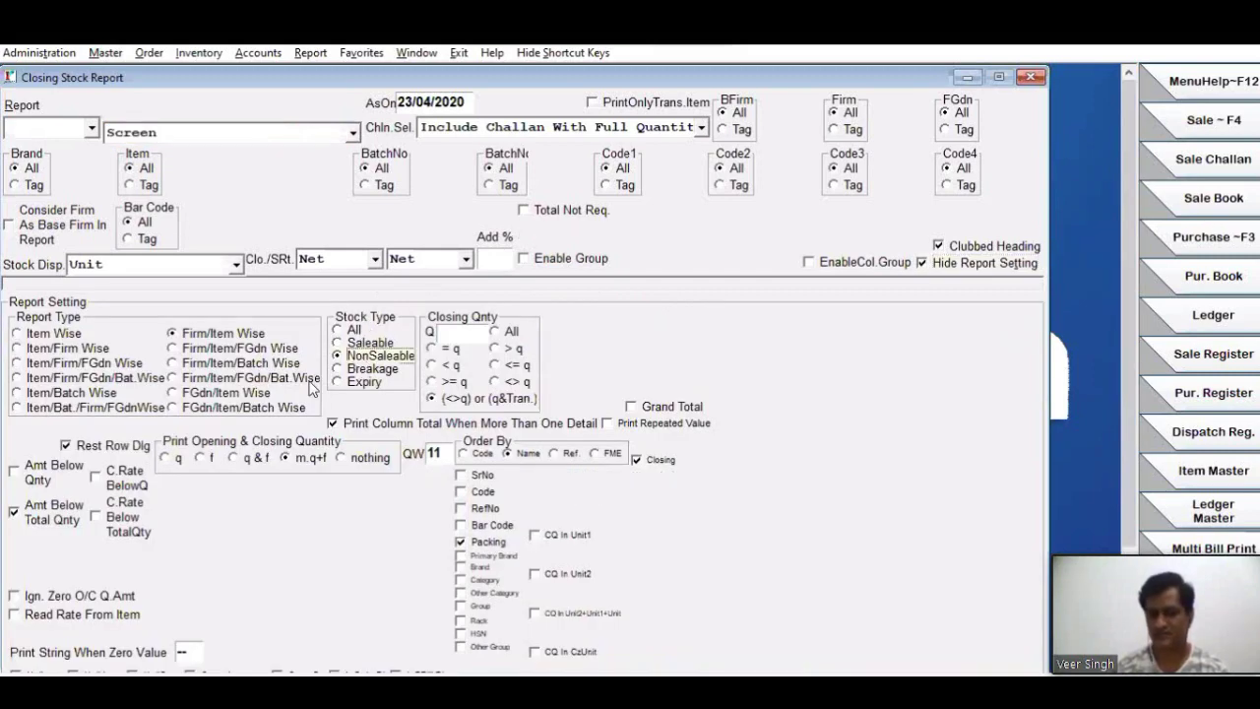
{"action": "left_click", "coordinate": [177, 362]}
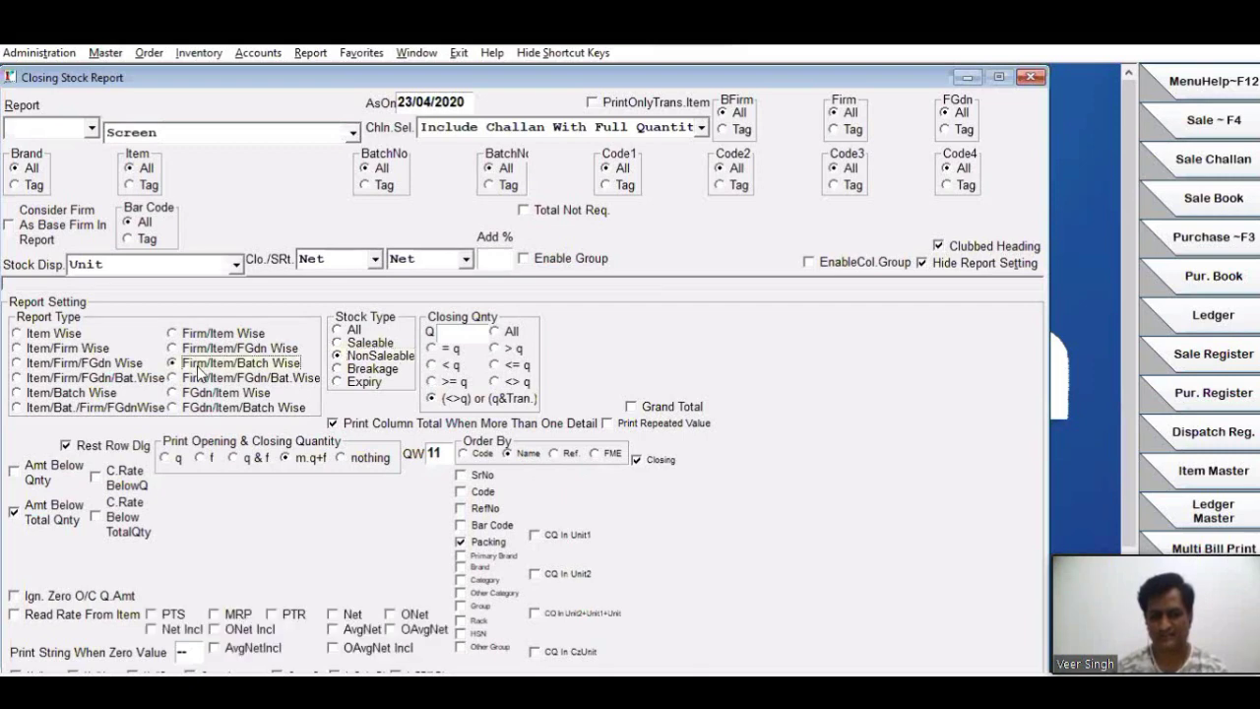
{"action": "left_click", "coordinate": [41, 511]}
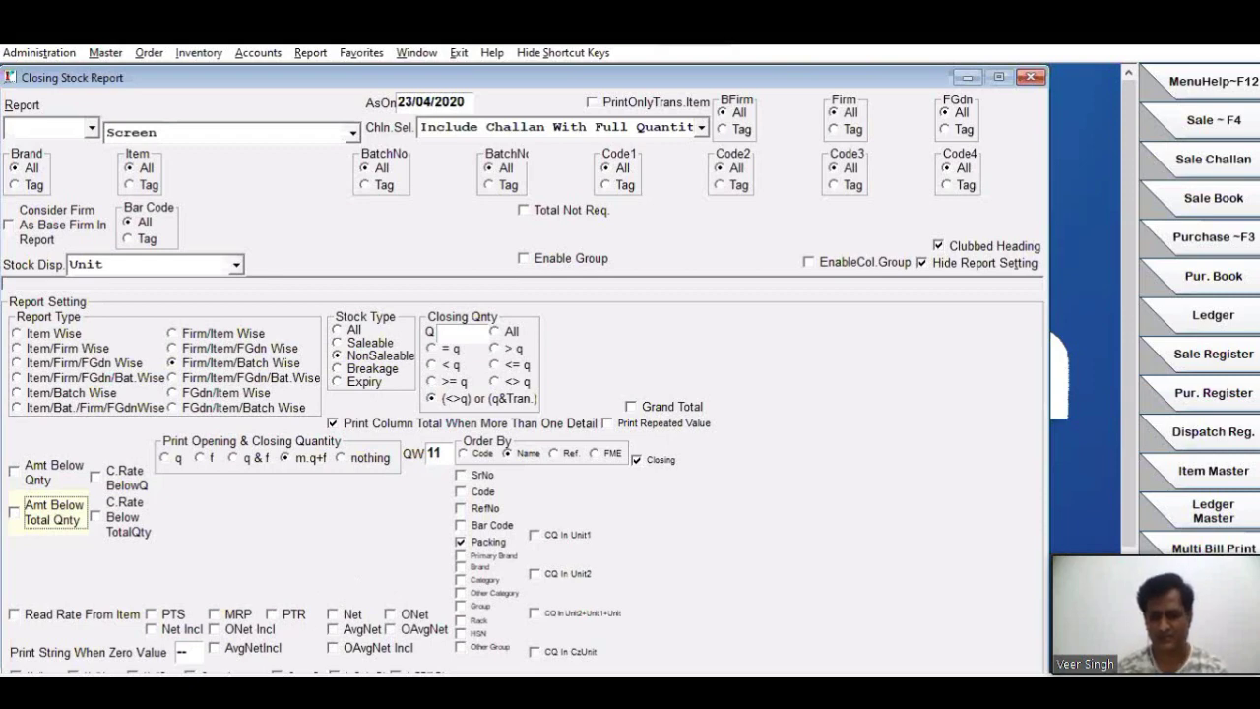
Step: Include the batch number and grand total in the closing stock report, and save the report settings
{"action": "scroll", "coordinate": [50, 541], "scroll_direction": "down", "scroll_amount": 3}
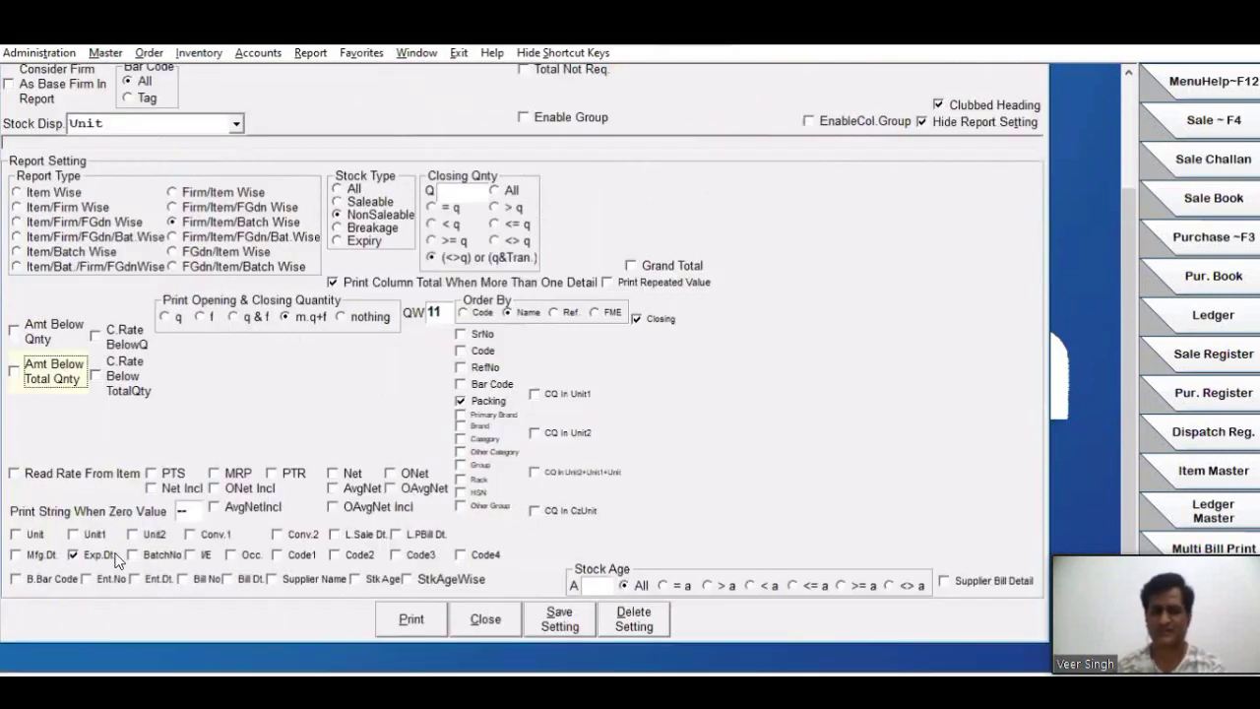
{"action": "left_click", "coordinate": [157, 555]}
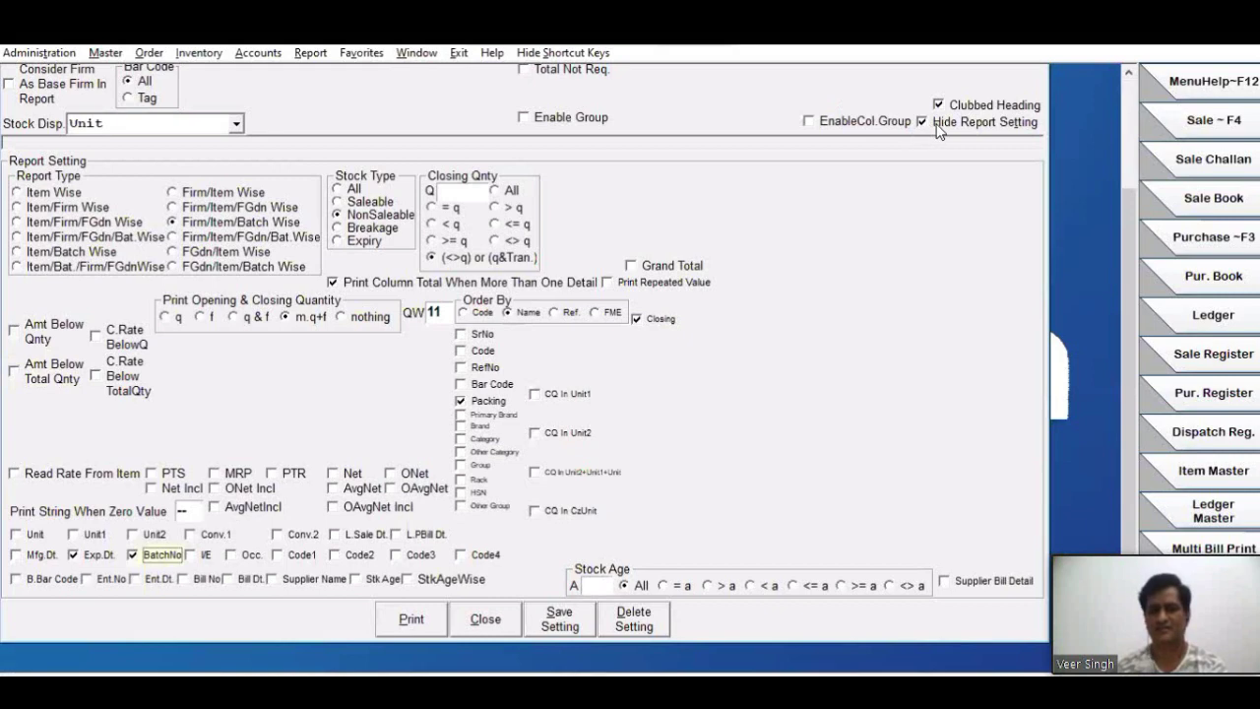
{"action": "left_click", "coordinate": [674, 266]}
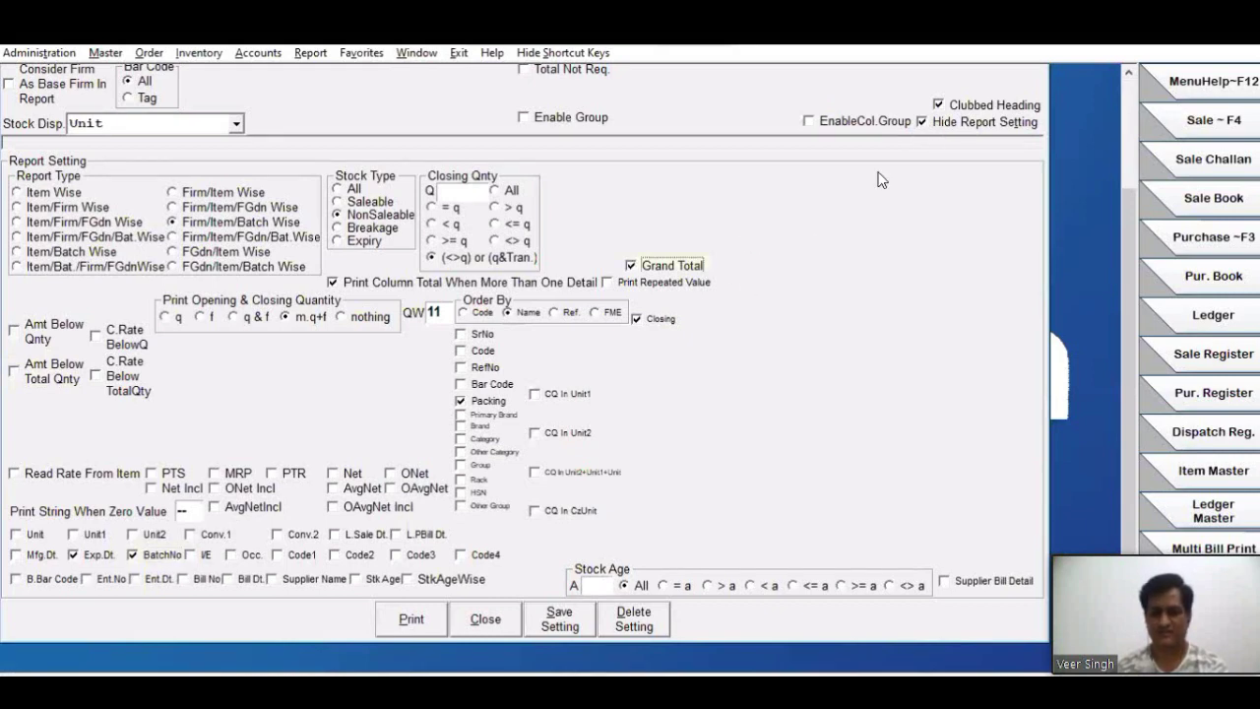
{"action": "left_click", "coordinate": [960, 122]}
{"action": "left_click", "coordinate": [567, 318]}
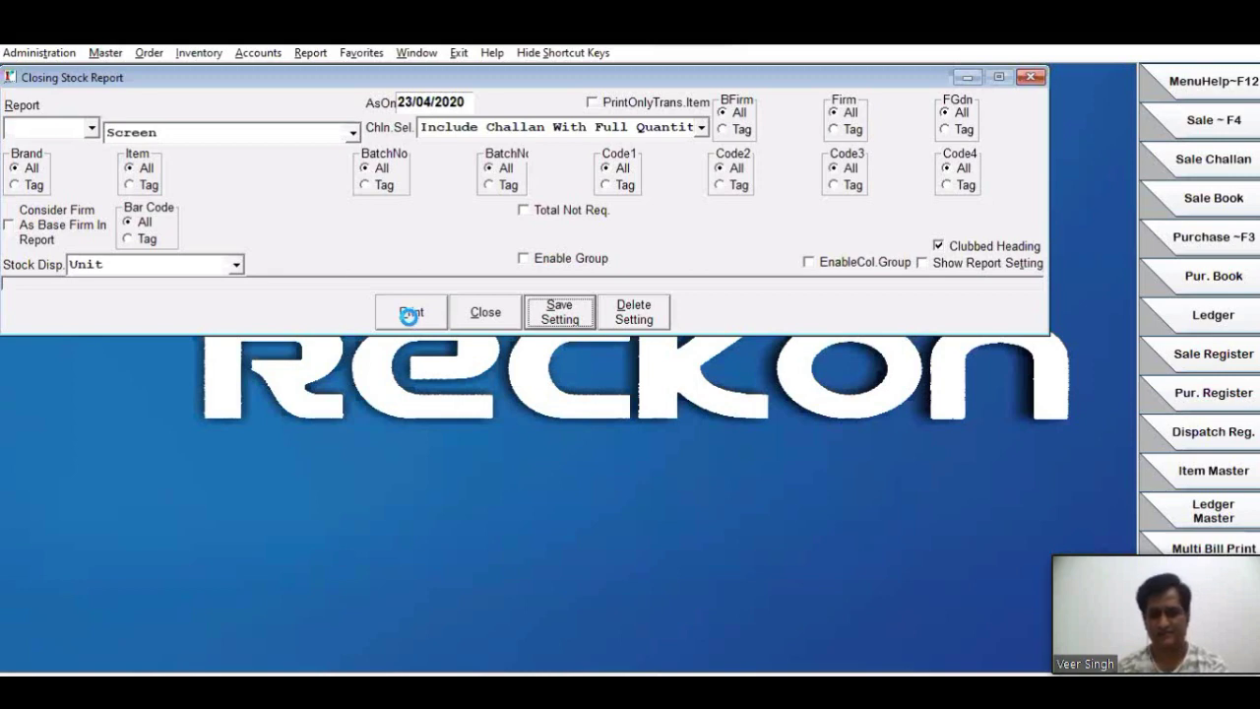
Step: Generate the non-saleable closing stock report on screen and check the expiry dates and expiry days of the A TO Z GOLD CAP batches
{"action": "left_click", "coordinate": [410, 317]}
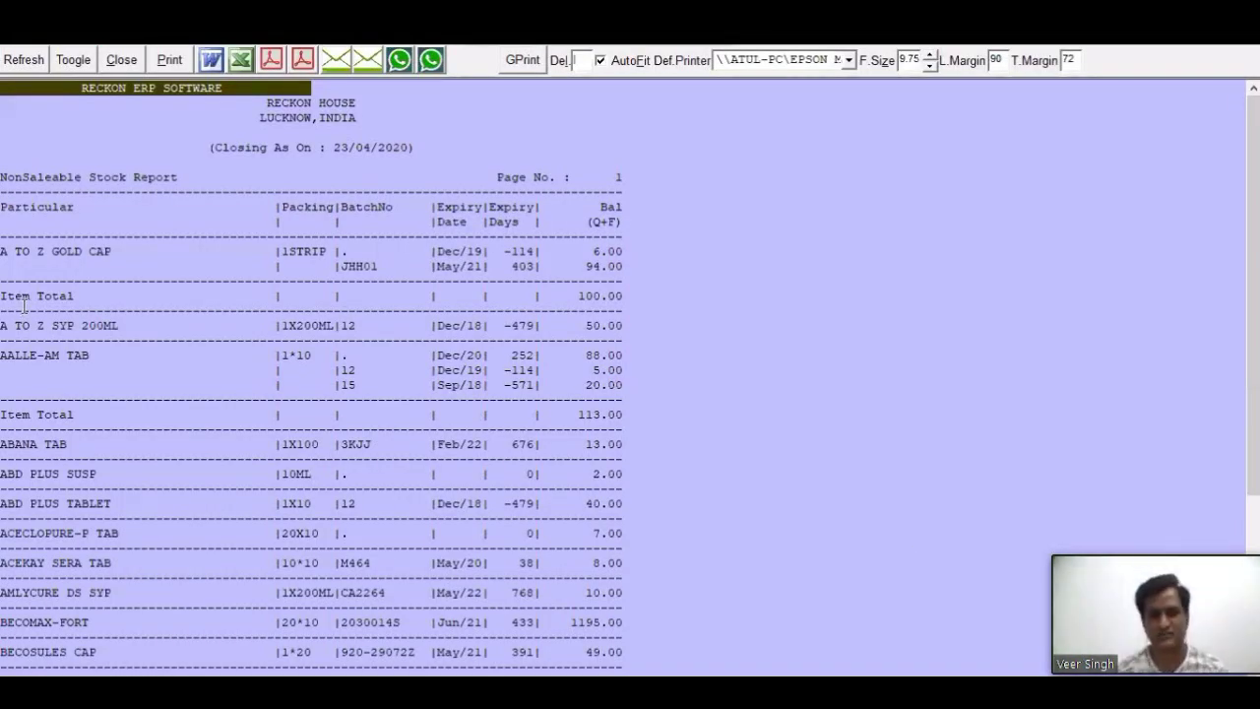
{"action": "left_click_drag", "start_coordinate": [344, 252], "coordinate": [557, 251]}
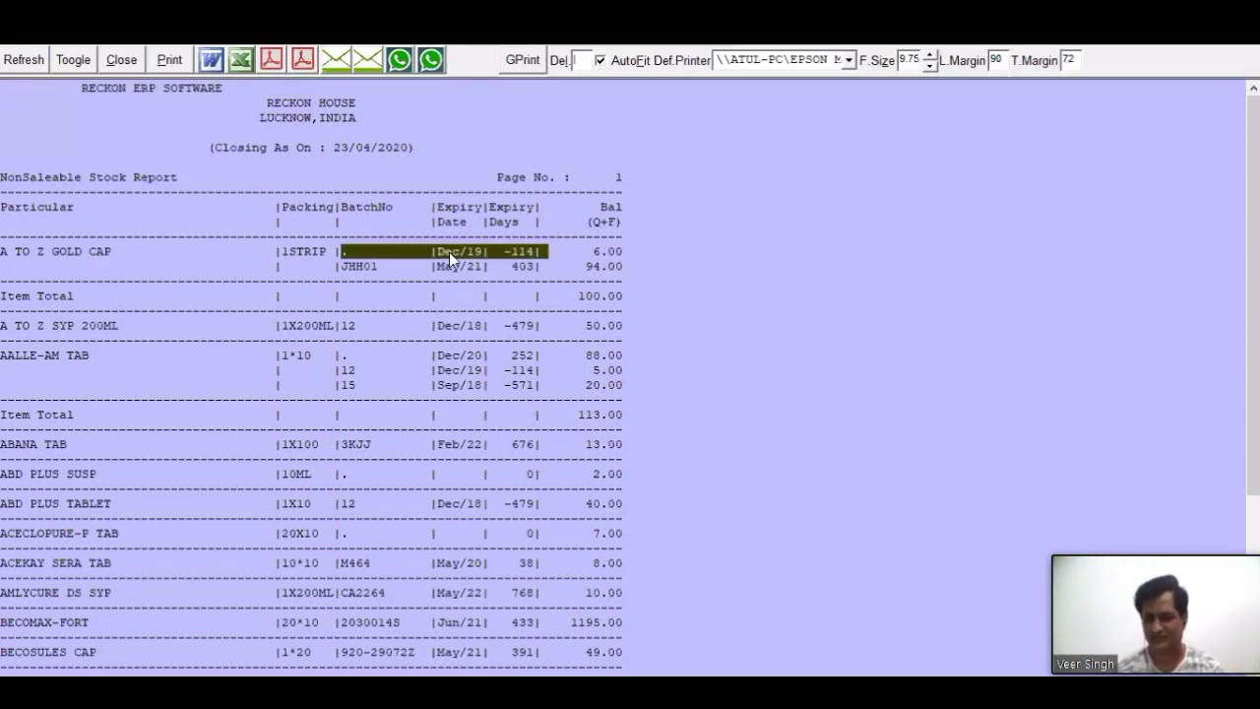
{"action": "left_click", "coordinate": [532, 254]}
{"action": "left_click_drag", "start_coordinate": [525, 242], "coordinate": [453, 252]}
{"action": "left_click", "coordinate": [450, 266]}
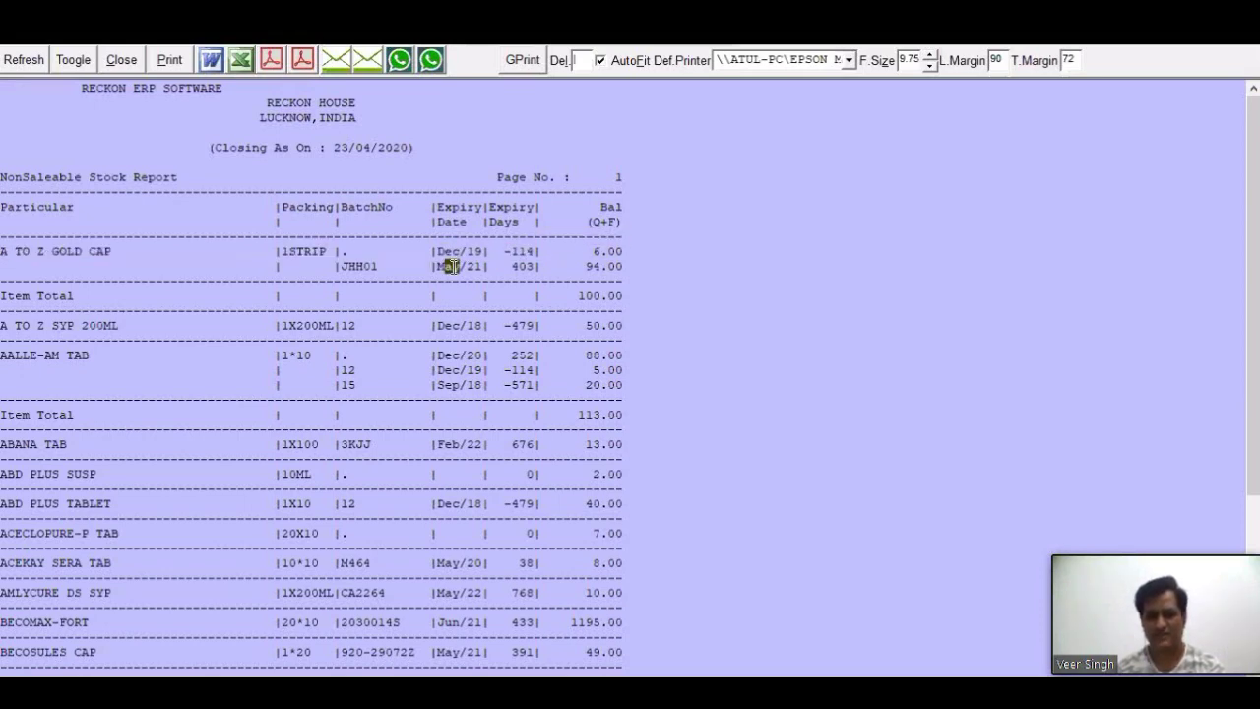
{"action": "double_click", "coordinate": [518, 265]}
{"action": "left_click", "coordinate": [557, 288]}
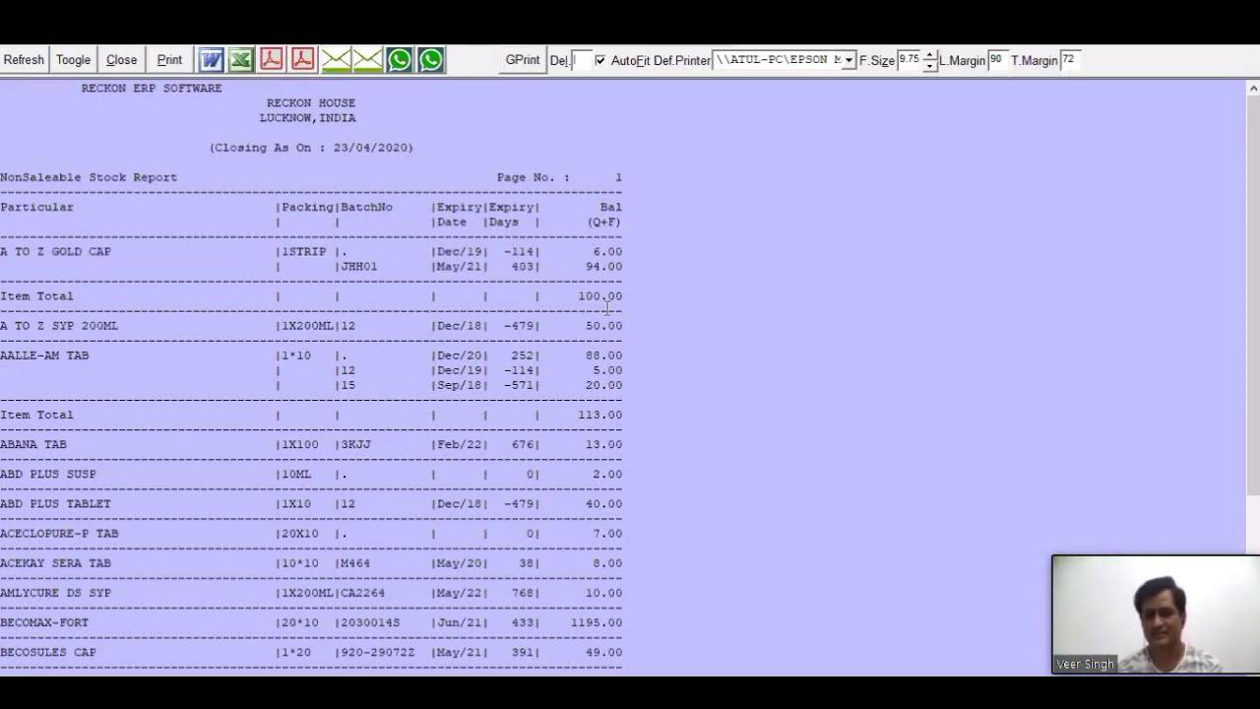
Step: Examine the JHH01 batch balance, the item total, and the remaining non-saleable items down to the grand total
{"action": "double_click", "coordinate": [421, 269]}
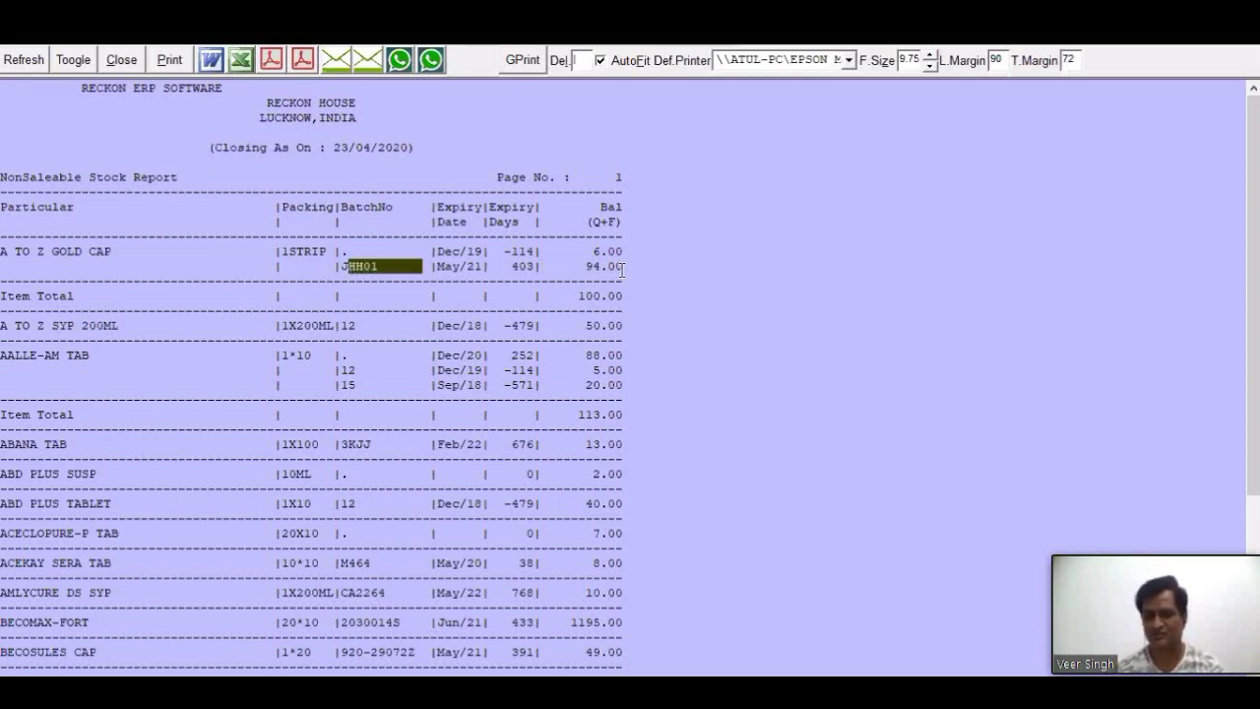
{"action": "left_click_drag", "start_coordinate": [624, 266], "coordinate": [589, 288]}
{"action": "double_click", "coordinate": [589, 295]}
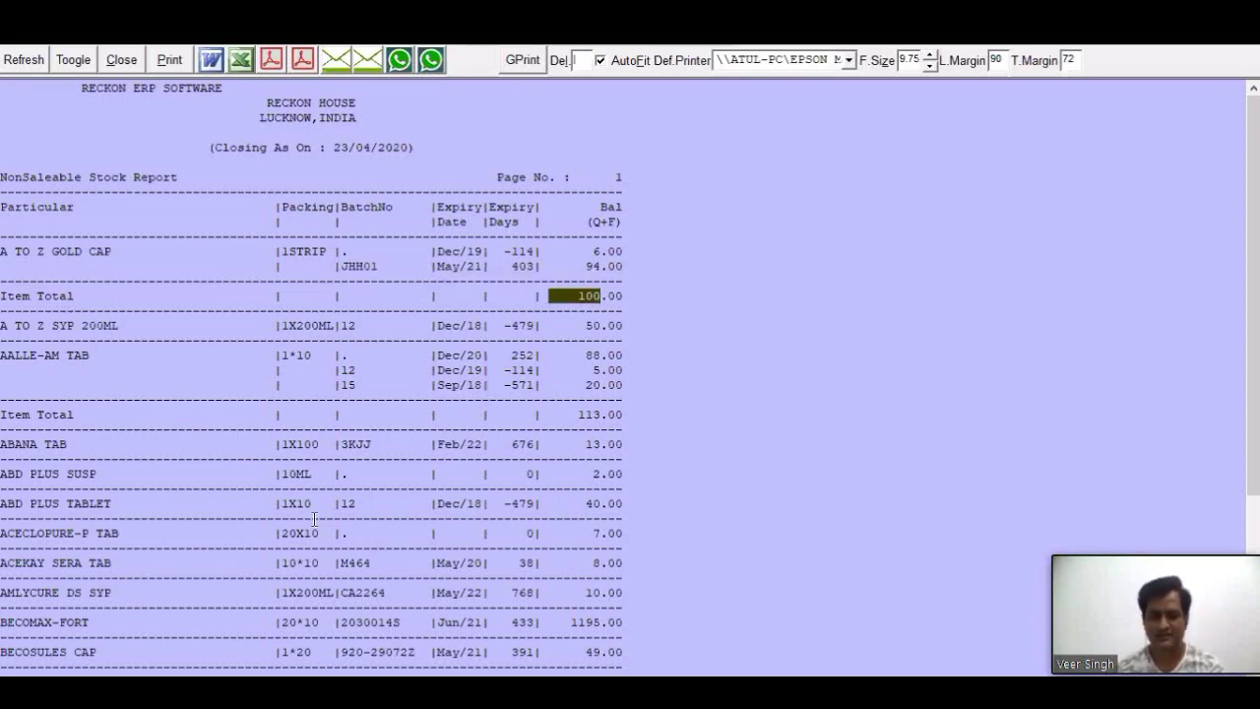
{"action": "scroll", "coordinate": [315, 519], "scroll_direction": "down", "scroll_amount": 1}
{"action": "scroll", "coordinate": [315, 520], "scroll_direction": "down", "scroll_amount": 5}
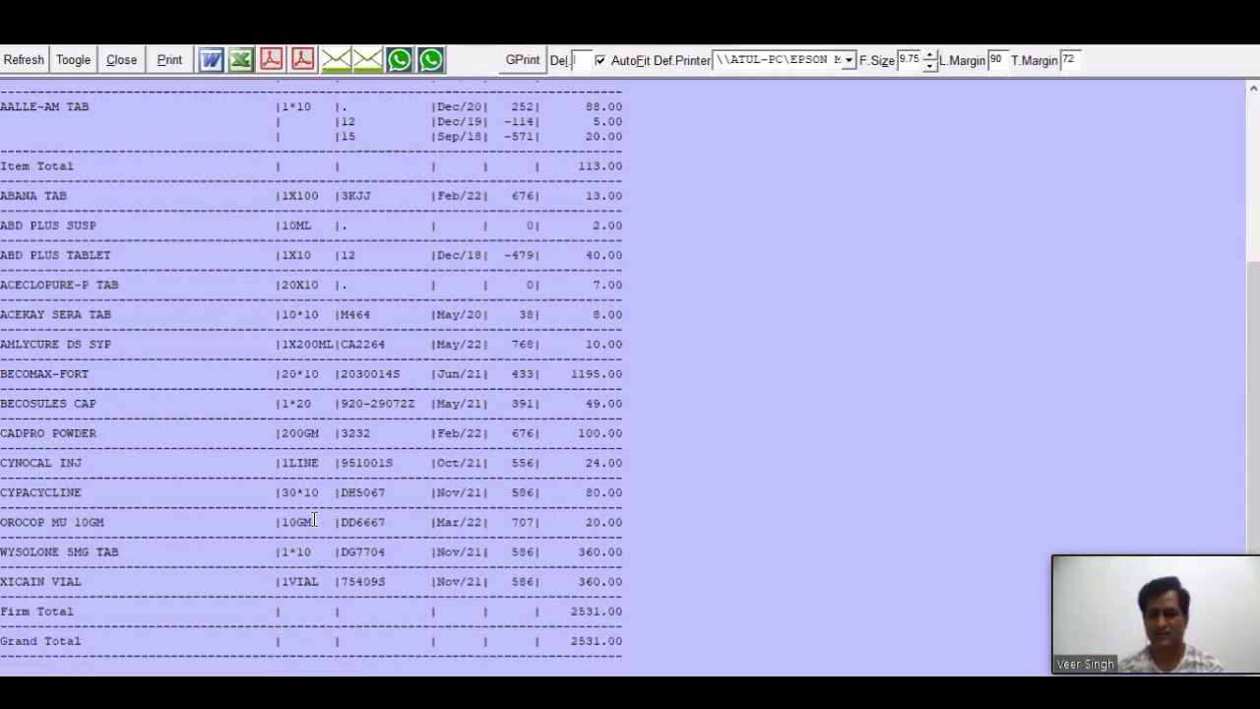
{"action": "scroll", "coordinate": [315, 519], "scroll_direction": "up", "scroll_amount": 6}
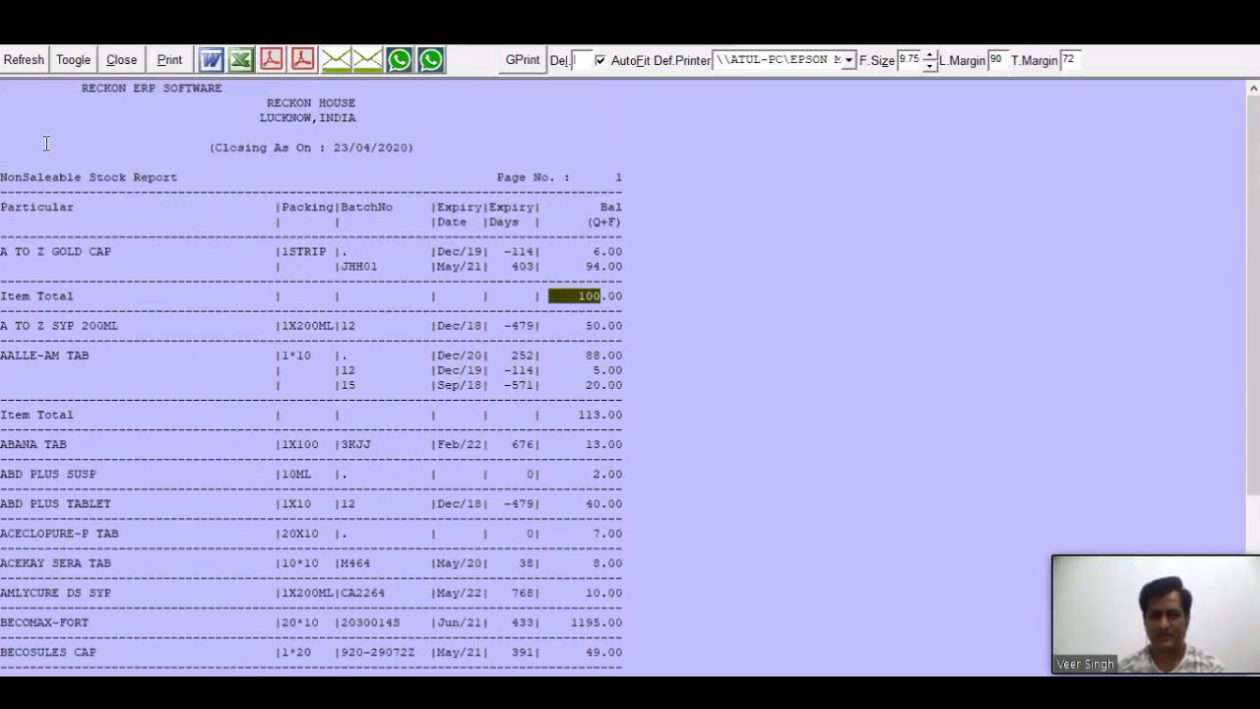
{"action": "left_click_drag", "start_coordinate": [4, 179], "coordinate": [264, 207]}
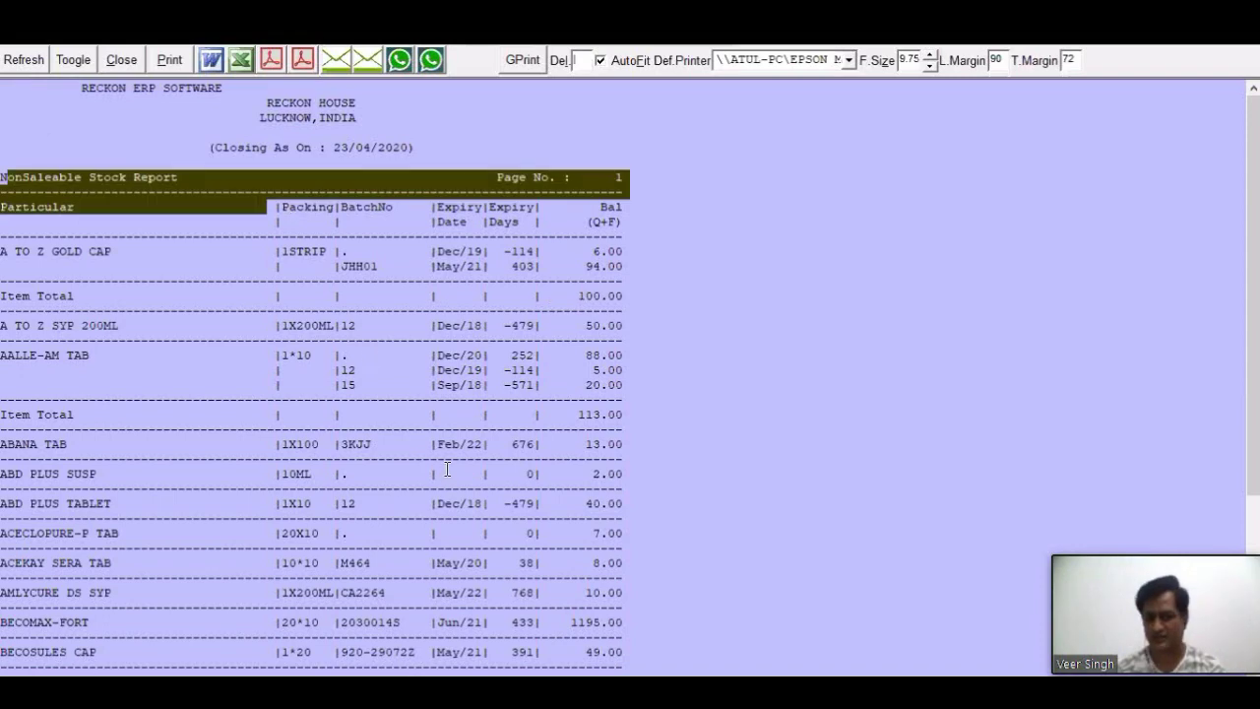
{"action": "left_click_drag", "start_coordinate": [447, 470], "coordinate": [447, 470]}
Step: Close the non-saleable stock report without printing it, and leave the Closing Stock Report form
{"action": "key", "text": "Escape"}
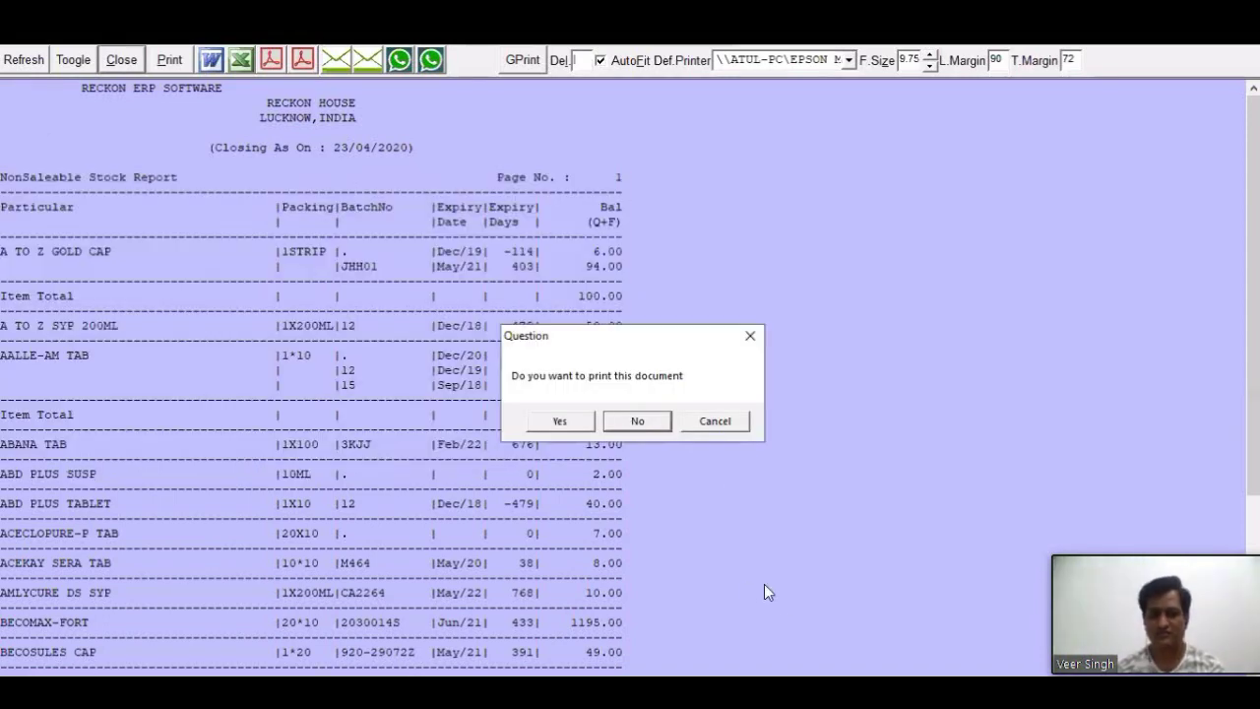
{"action": "left_click", "coordinate": [635, 421]}
{"action": "left_click", "coordinate": [539, 322]}
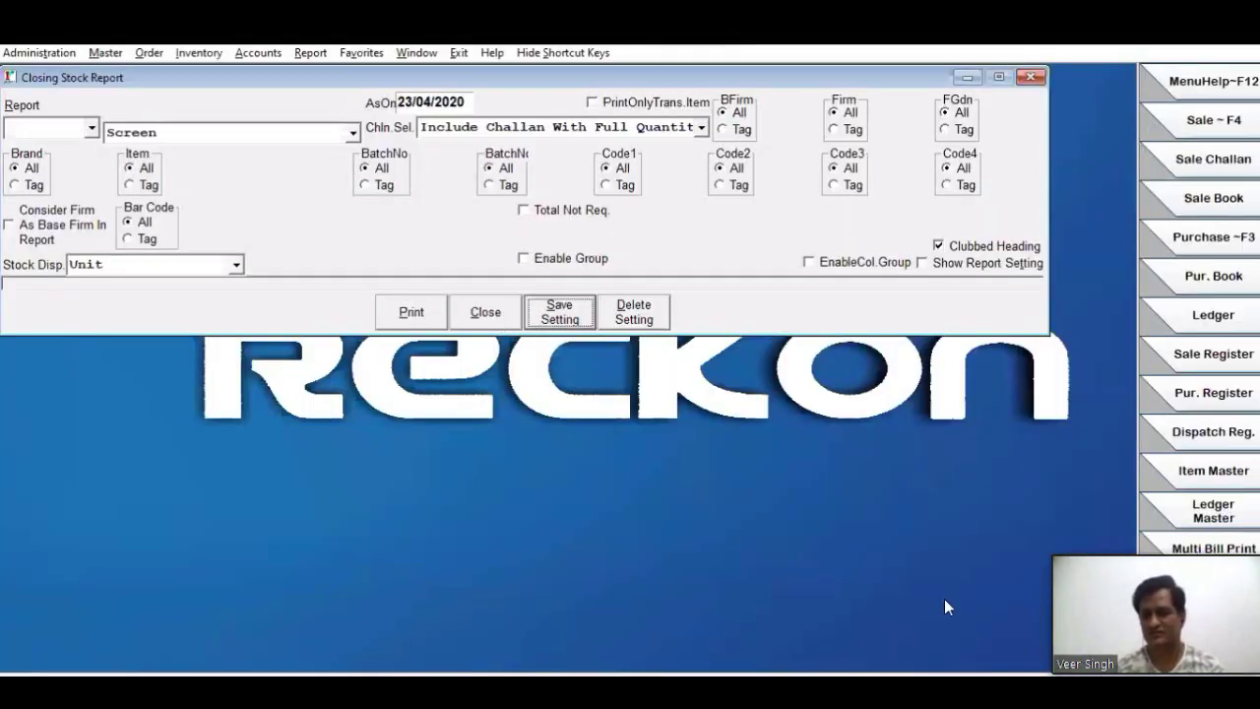
{"action": "key", "text": "Escape"}
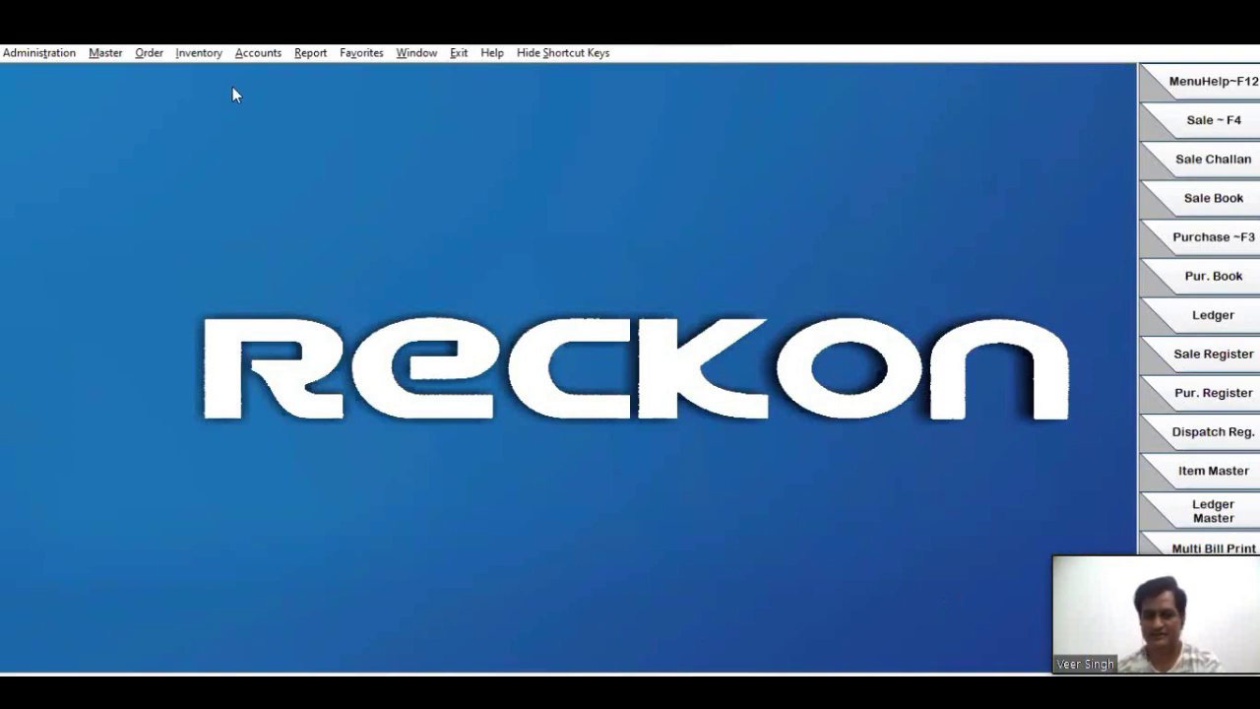
{"action": "left_click", "coordinate": [198, 56]}
{"action": "mouse_move", "coordinate": [193, 207]}
{"action": "mouse_move", "coordinate": [220, 180]}
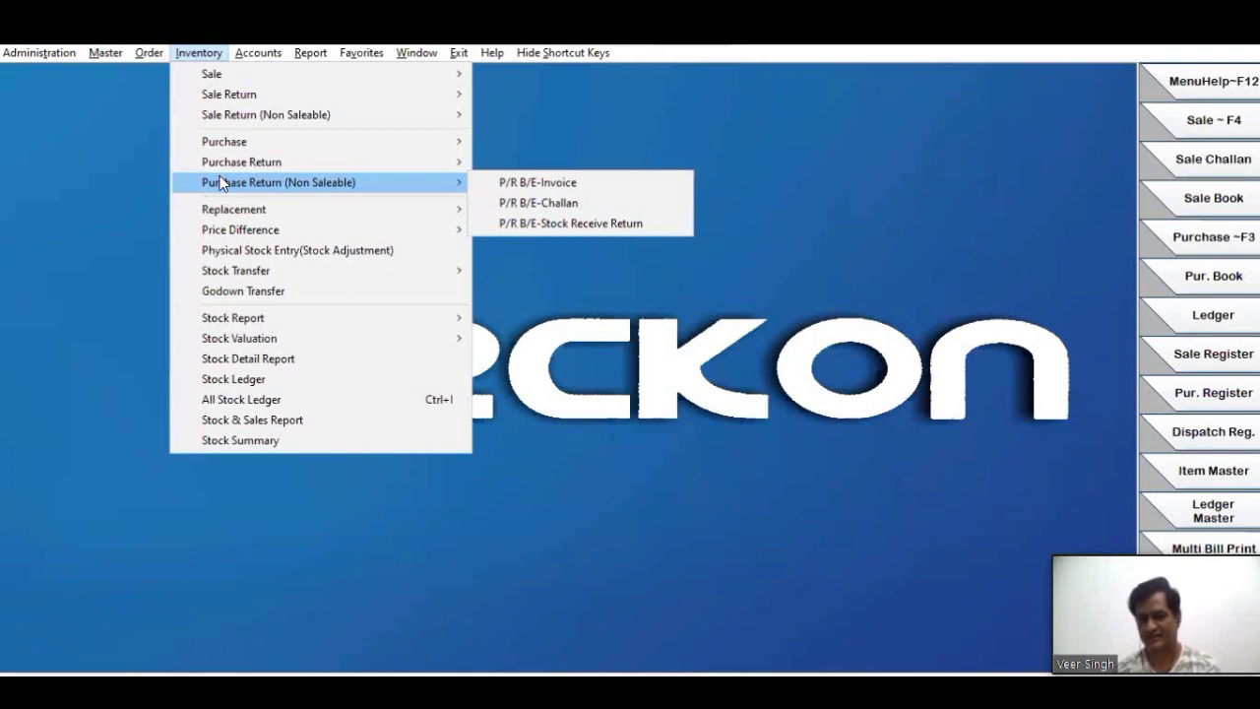
{"action": "left_click", "coordinate": [542, 187]}
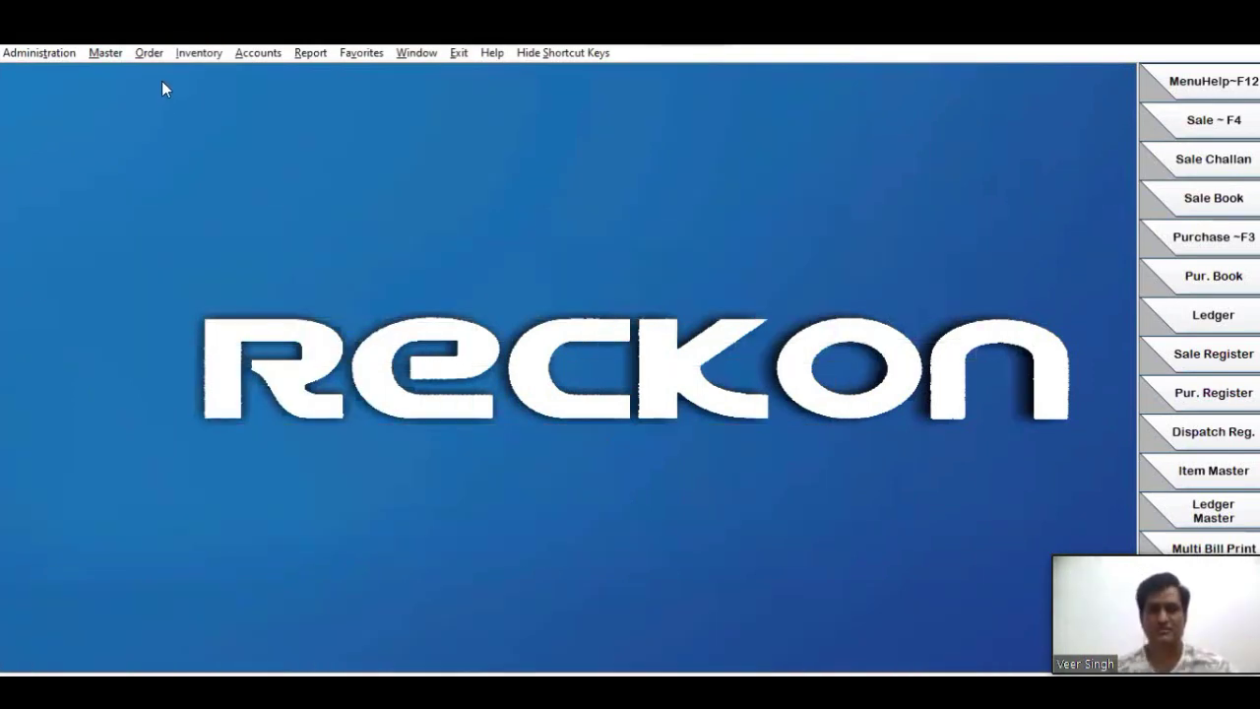
{"action": "left_click", "coordinate": [192, 54]}
{"action": "mouse_move", "coordinate": [292, 189]}
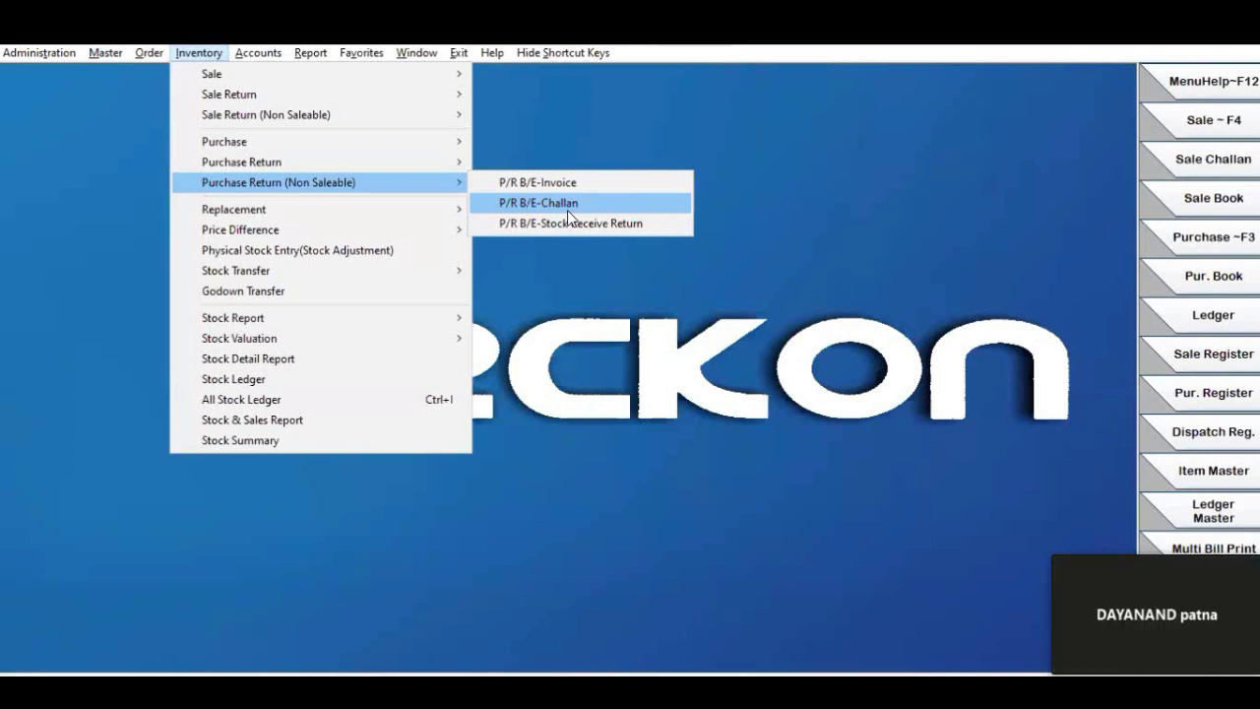
{"action": "left_click", "coordinate": [823, 591]}
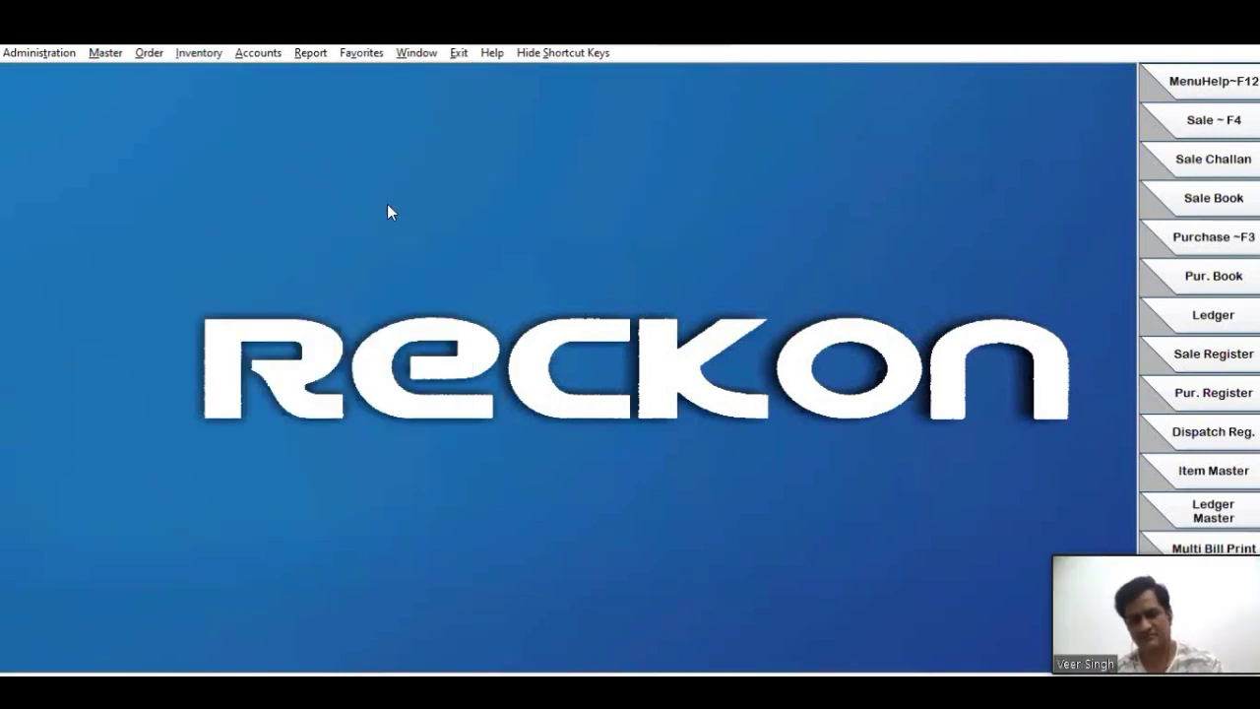
Step: Open the non-saleable purchase return challan and start a new entry in the INVOICE MAIN series for firm RCKPD, dated 23/Apr/2020
{"action": "key", "text": "alt+i"}
{"action": "mouse_move", "coordinate": [226, 159]}
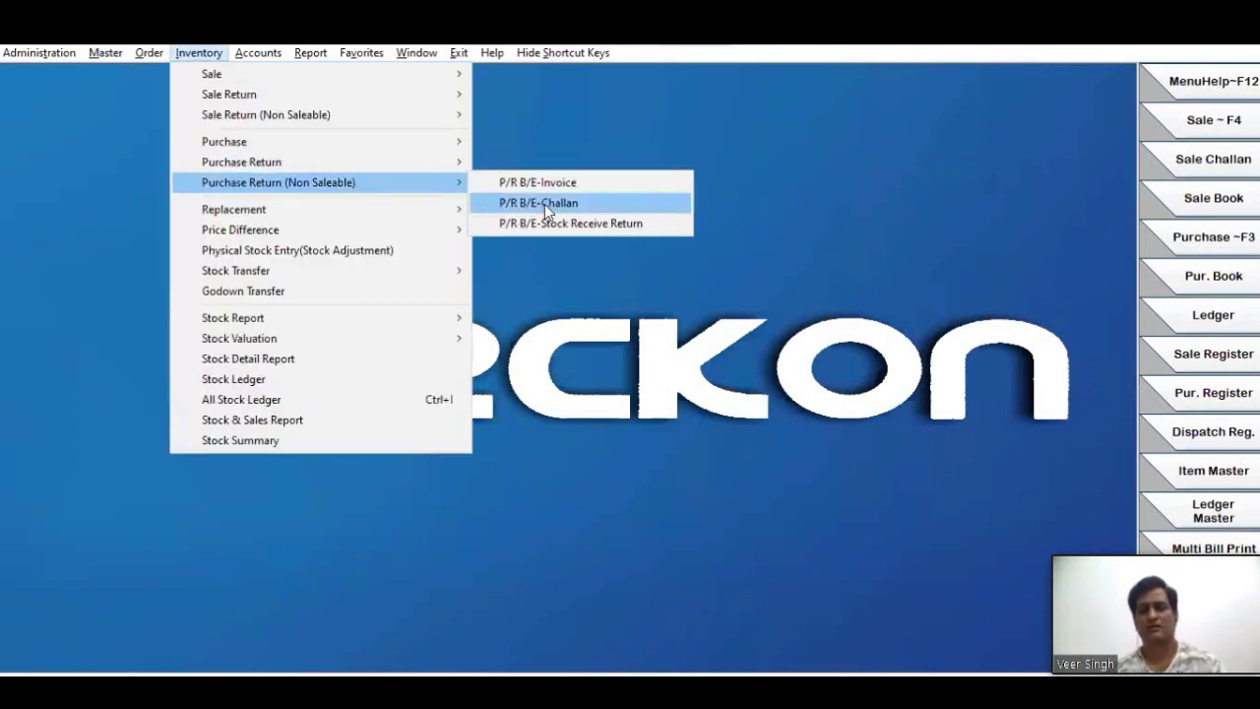
{"action": "left_click", "coordinate": [741, 281]}
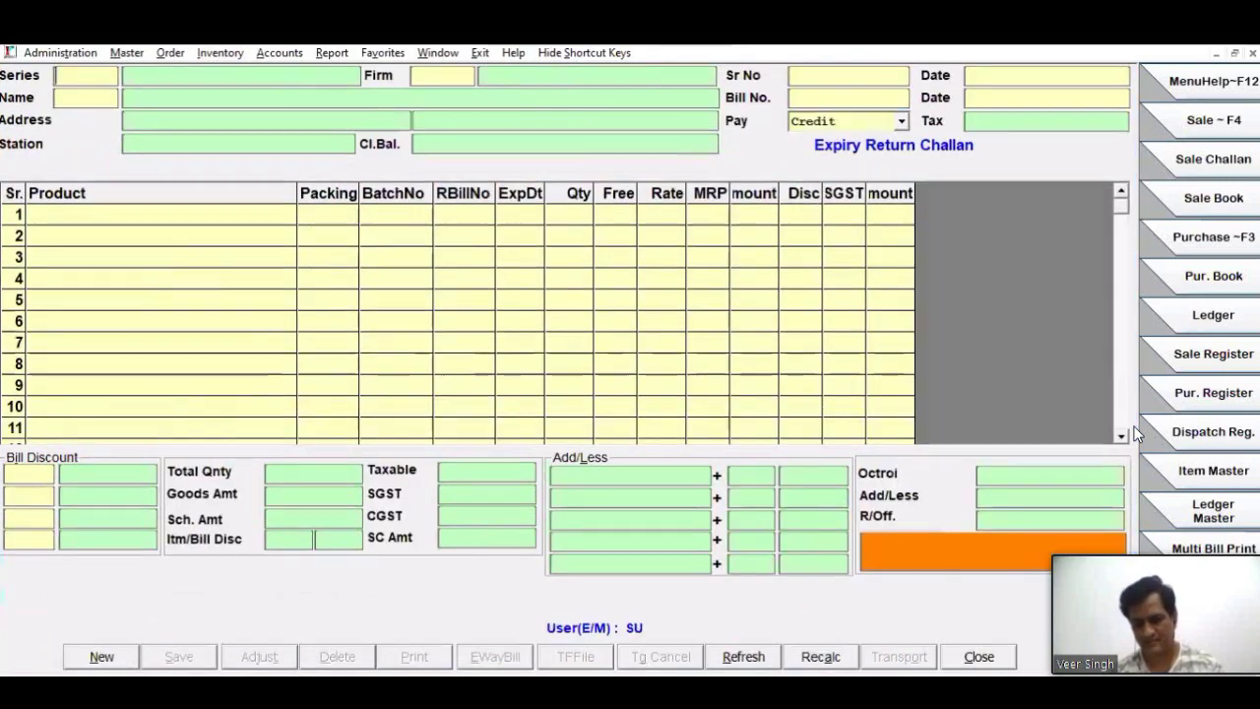
{"action": "key", "text": "Return"}
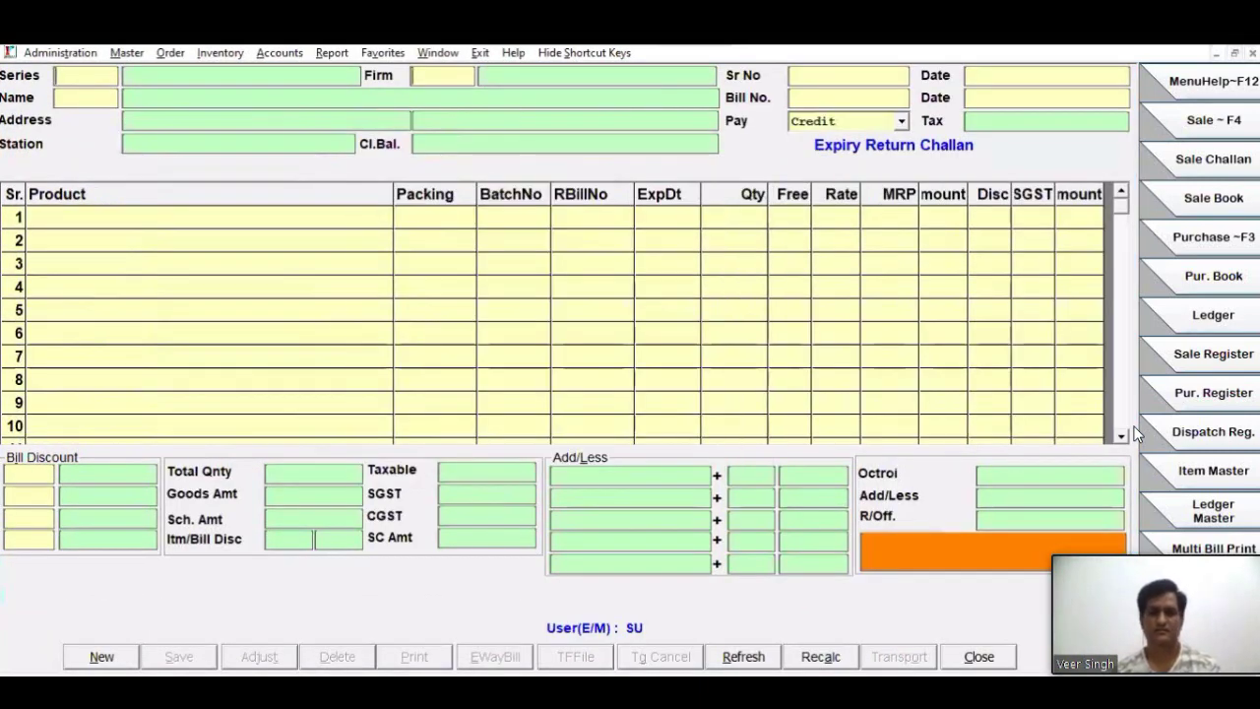
{"action": "key", "text": "Down"}
{"action": "key", "text": "Return"}
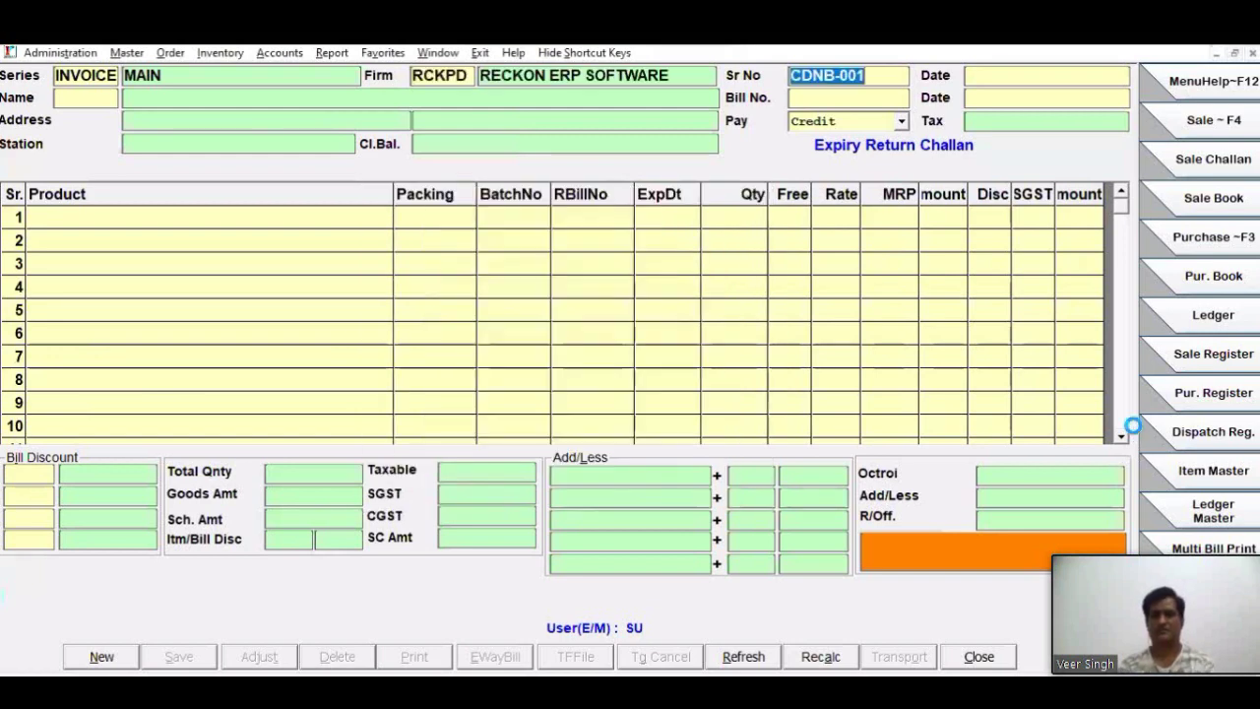
{"action": "key", "text": "Return"}
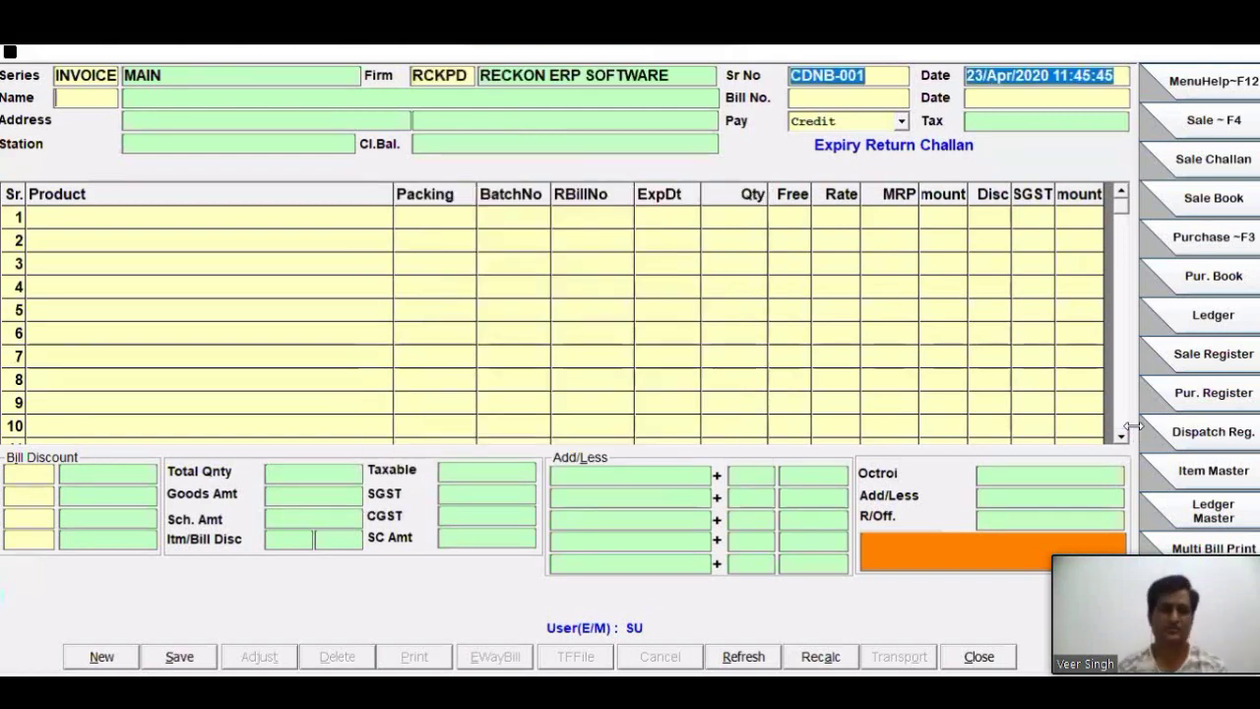
Step: Choose AYUSH PHARMA as the supplier of the expiry return challan and dismiss its special note
{"action": "key", "text": "Return"}
{"action": "key", "text": "Down"}
{"action": "key", "text": "Down"}
{"action": "key", "text": "Down"}
{"action": "key", "text": "Down"}
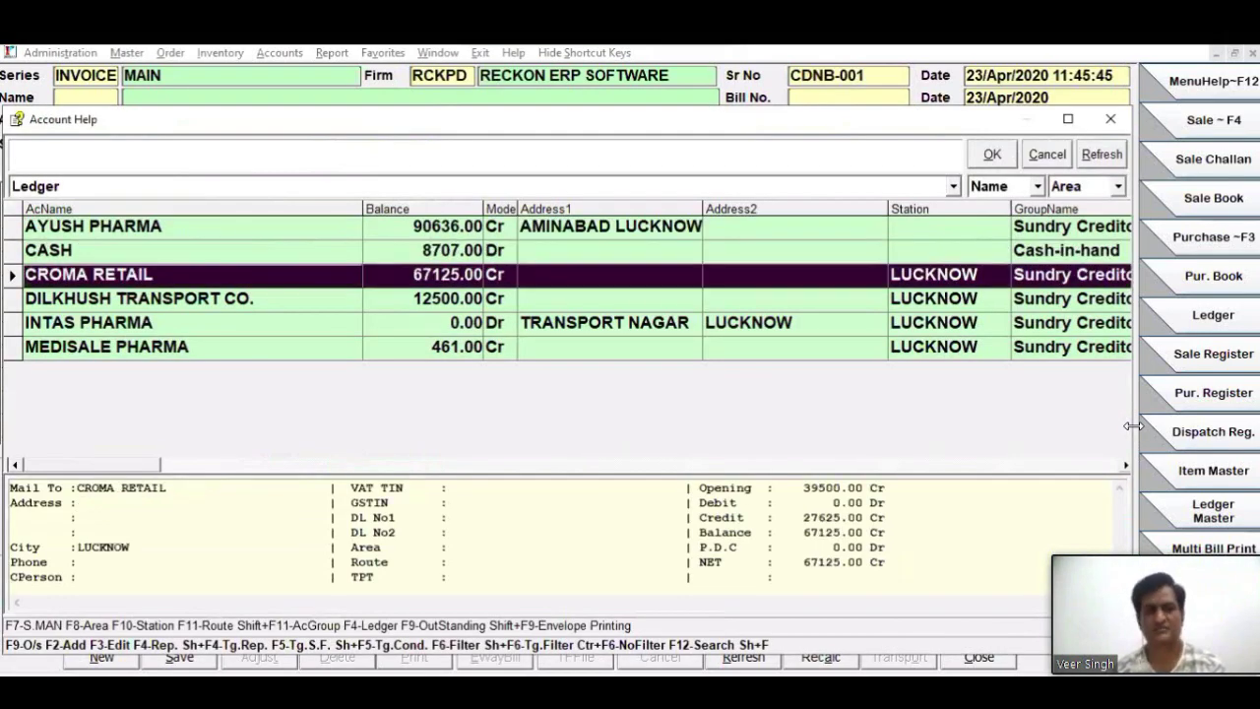
{"action": "key", "text": "Home"}
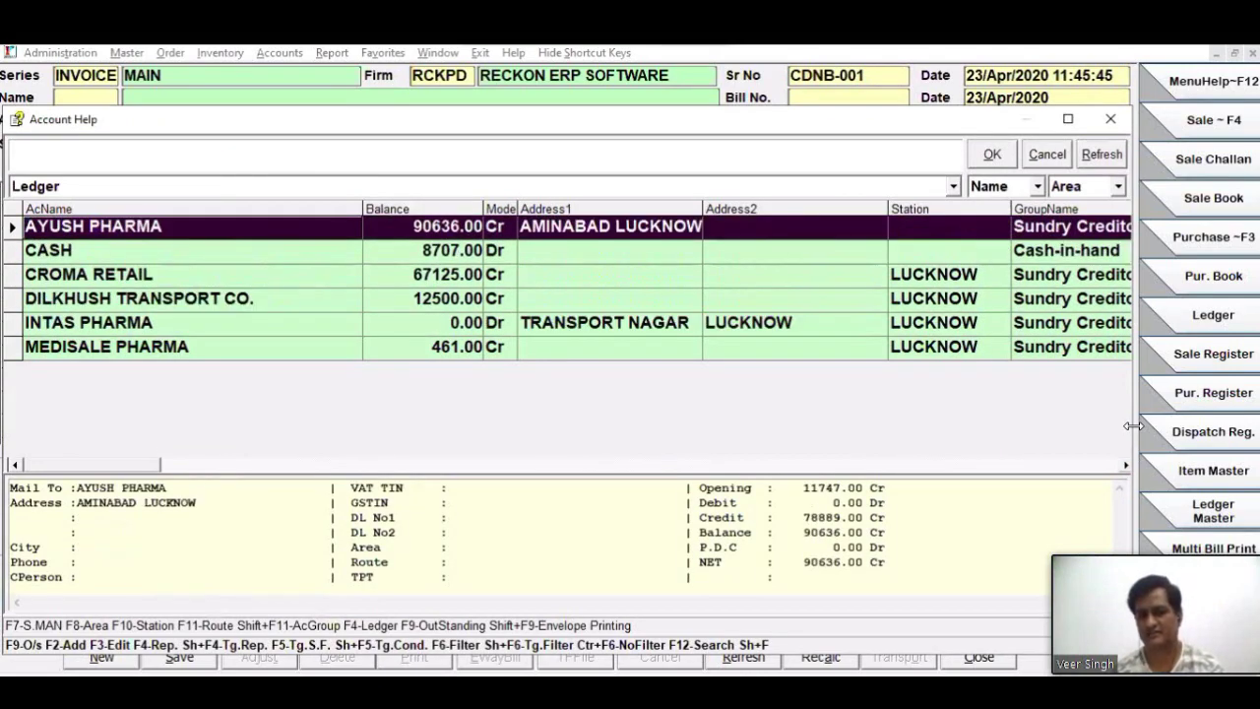
{"action": "key", "text": "Return"}
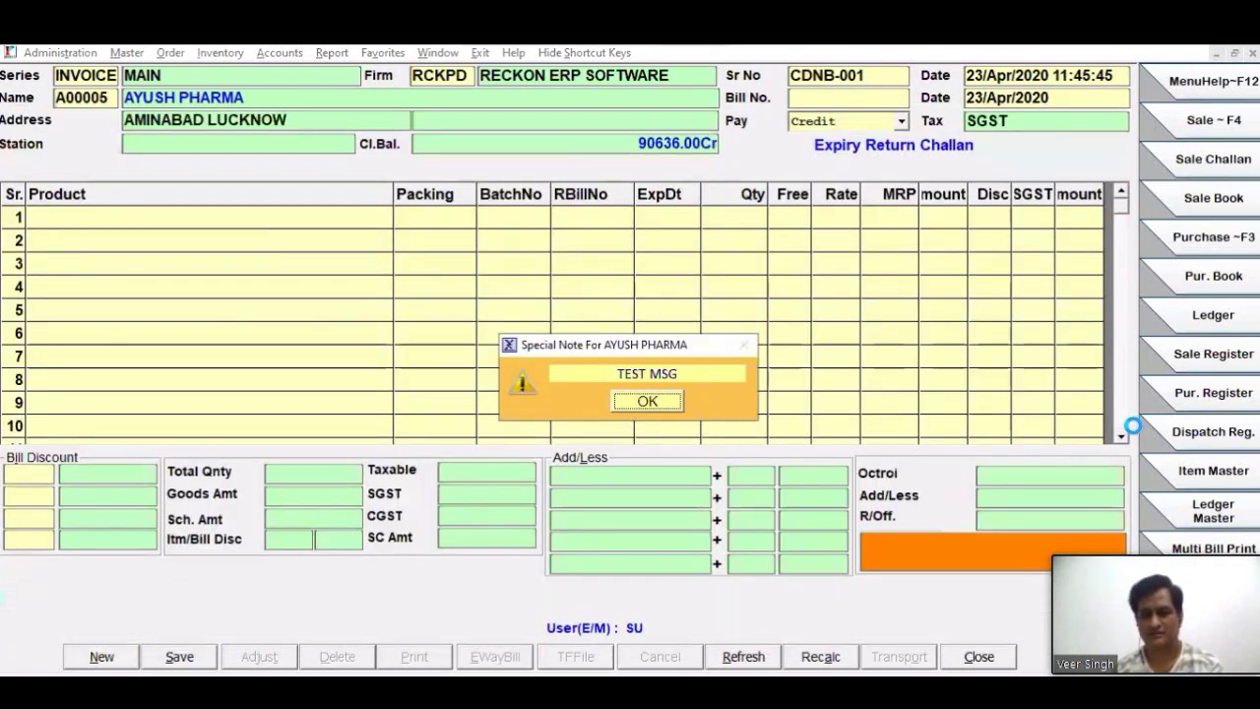
{"action": "key", "text": "Return"}
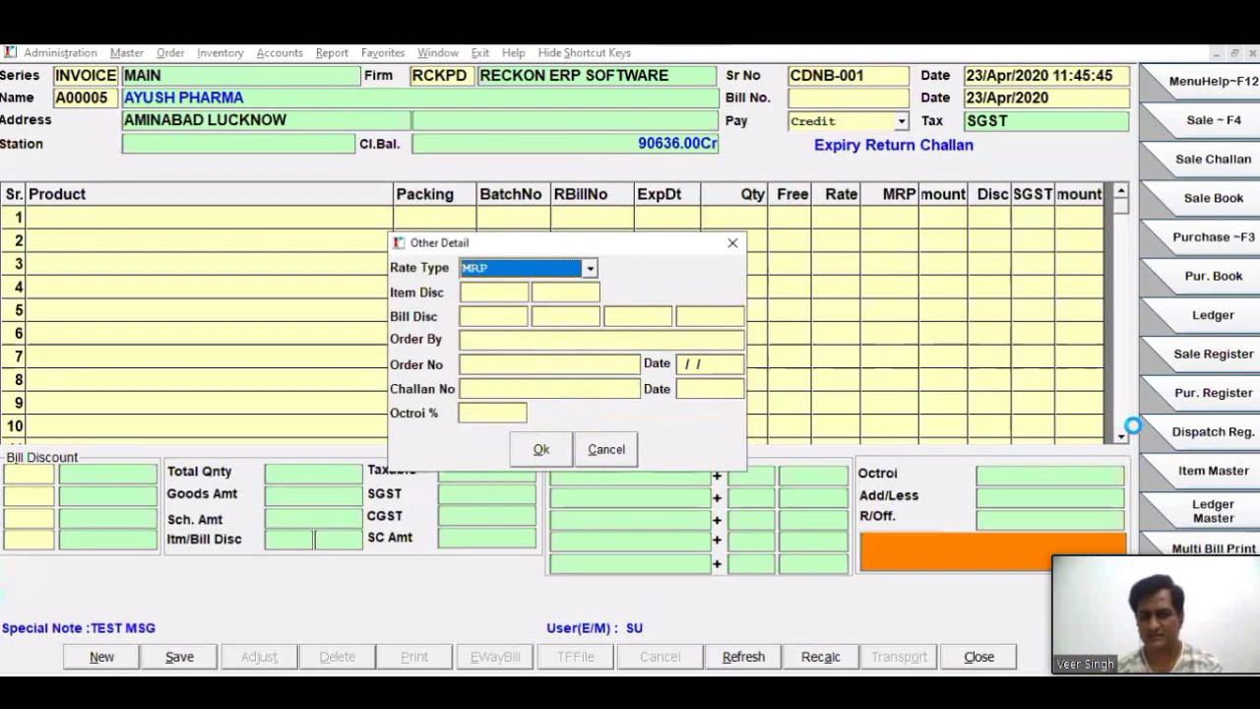
Step: Set the challan's rate type to PTS and accept the other details
{"action": "key", "text": "Down"}
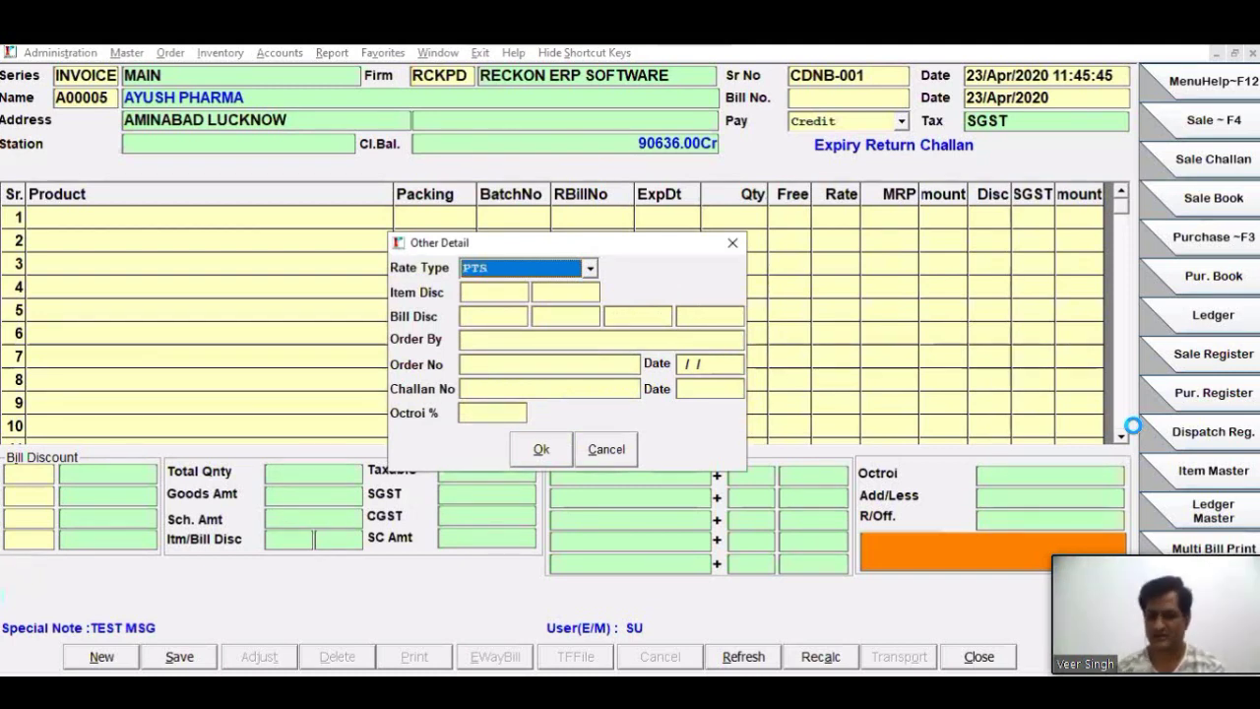
{"action": "key", "text": "Return"}
{"action": "key", "text": "Return"}
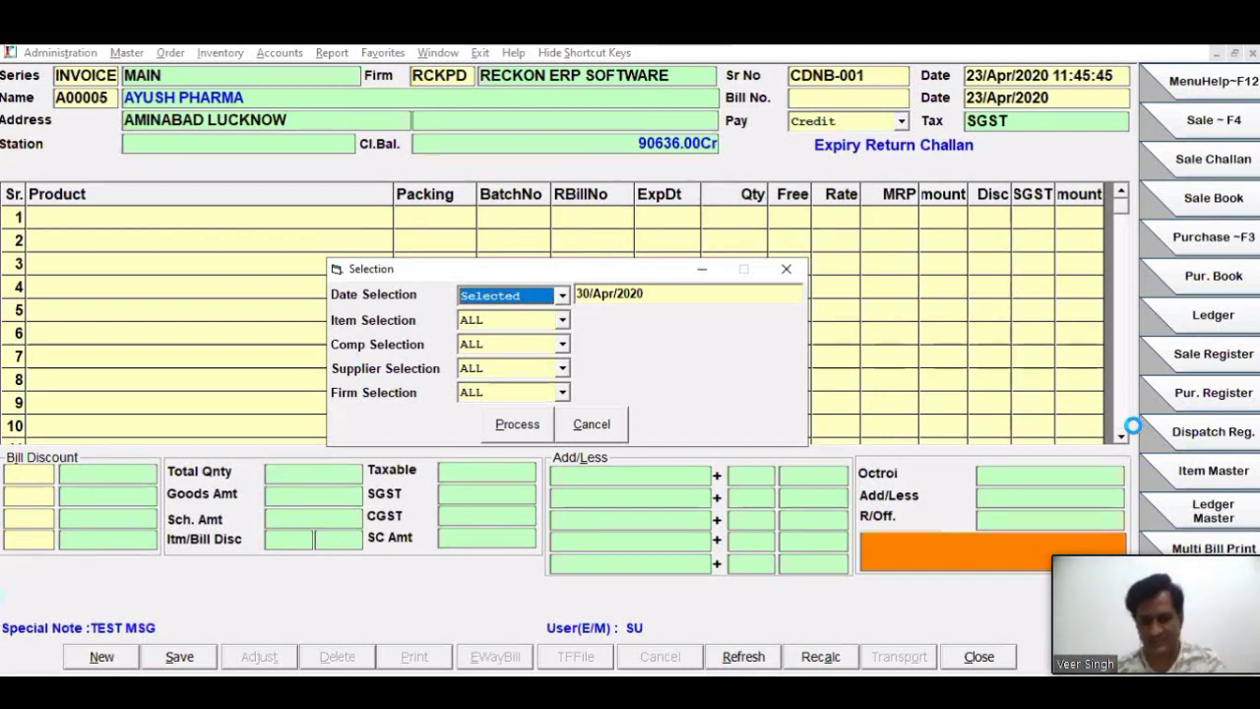
Step: Load the expired stock up to 30/Apr/2020 for all items, companies, suppliers and firms into the challan, and enter bill number 11
{"action": "left_click", "coordinate": [705, 295]}
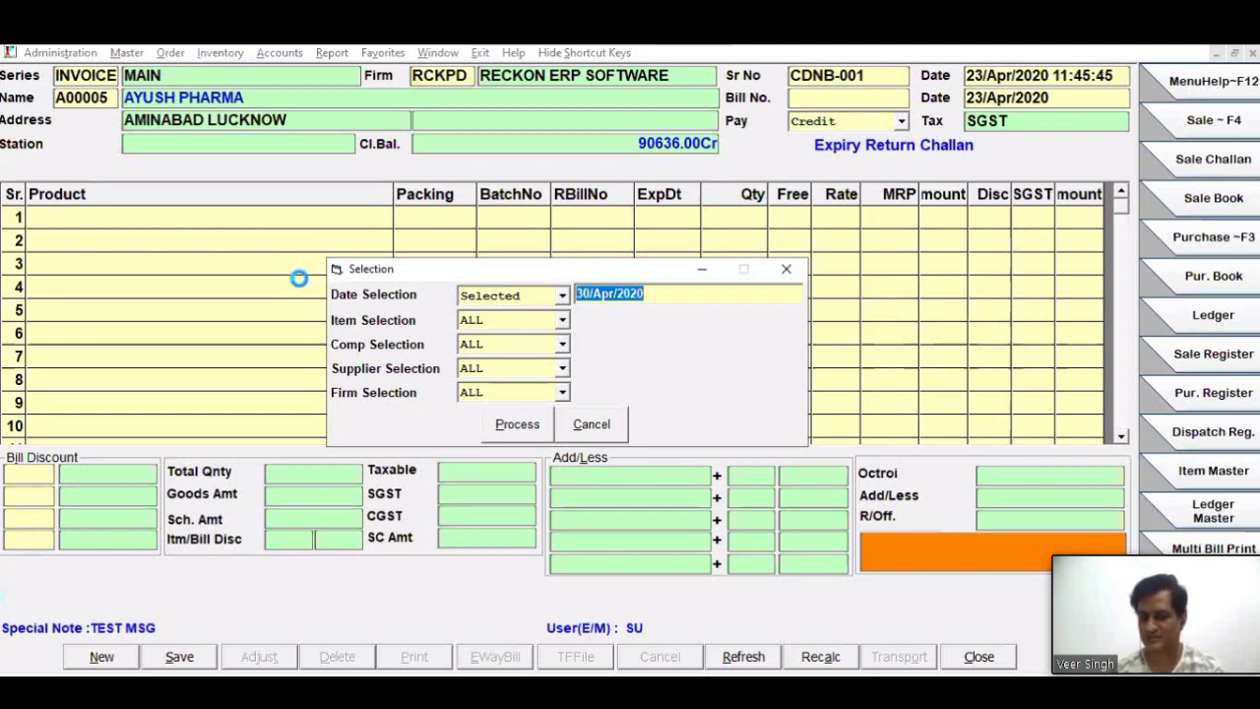
{"action": "left_click", "coordinate": [522, 343]}
{"action": "left_click", "coordinate": [522, 343]}
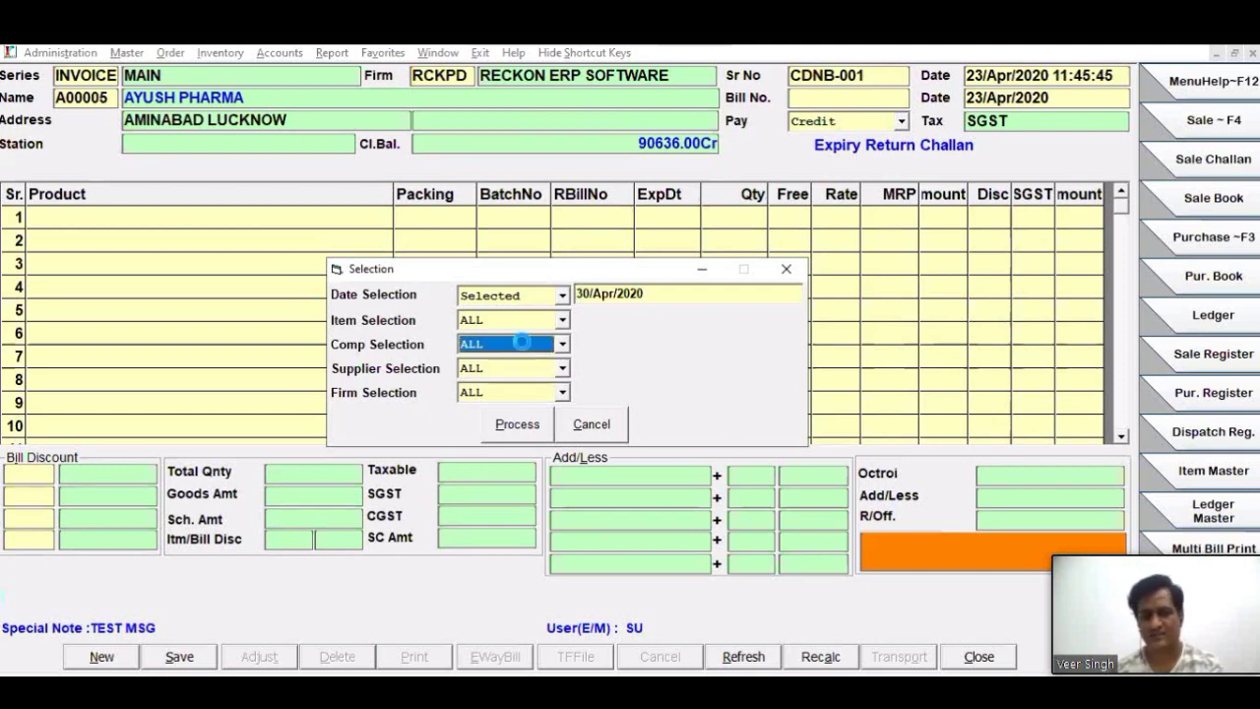
{"action": "left_click", "coordinate": [500, 344]}
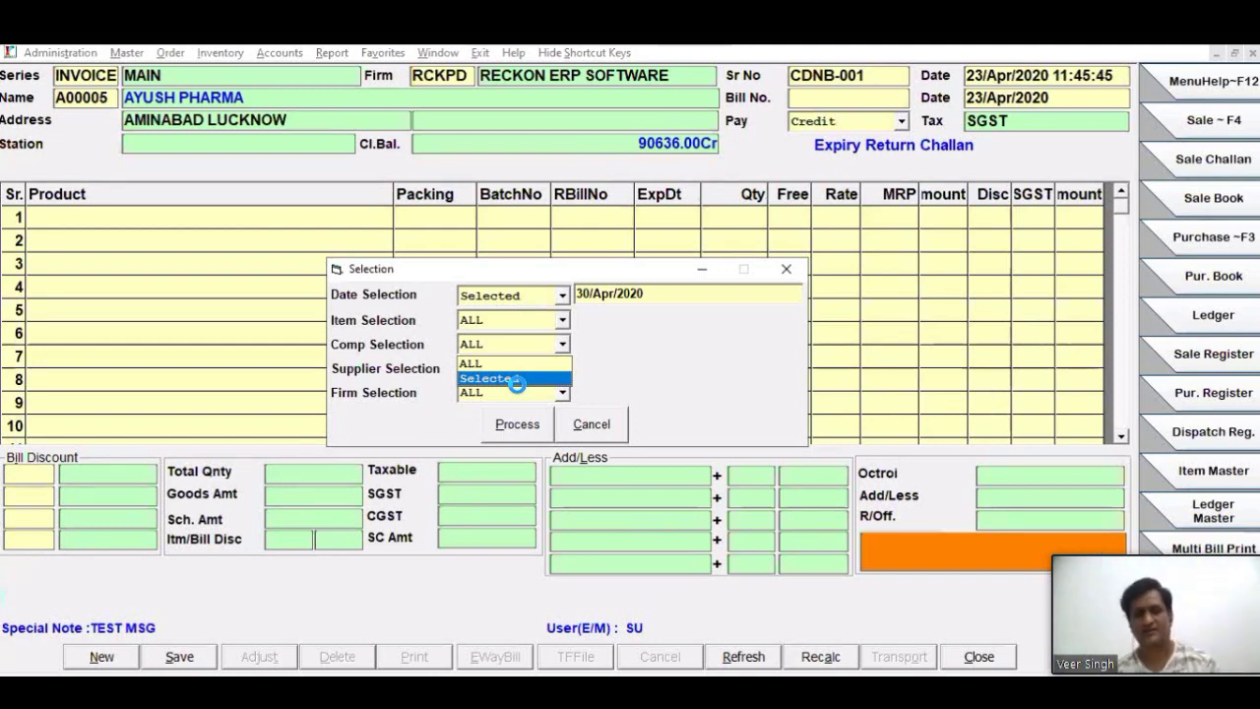
{"action": "left_click", "coordinate": [663, 345]}
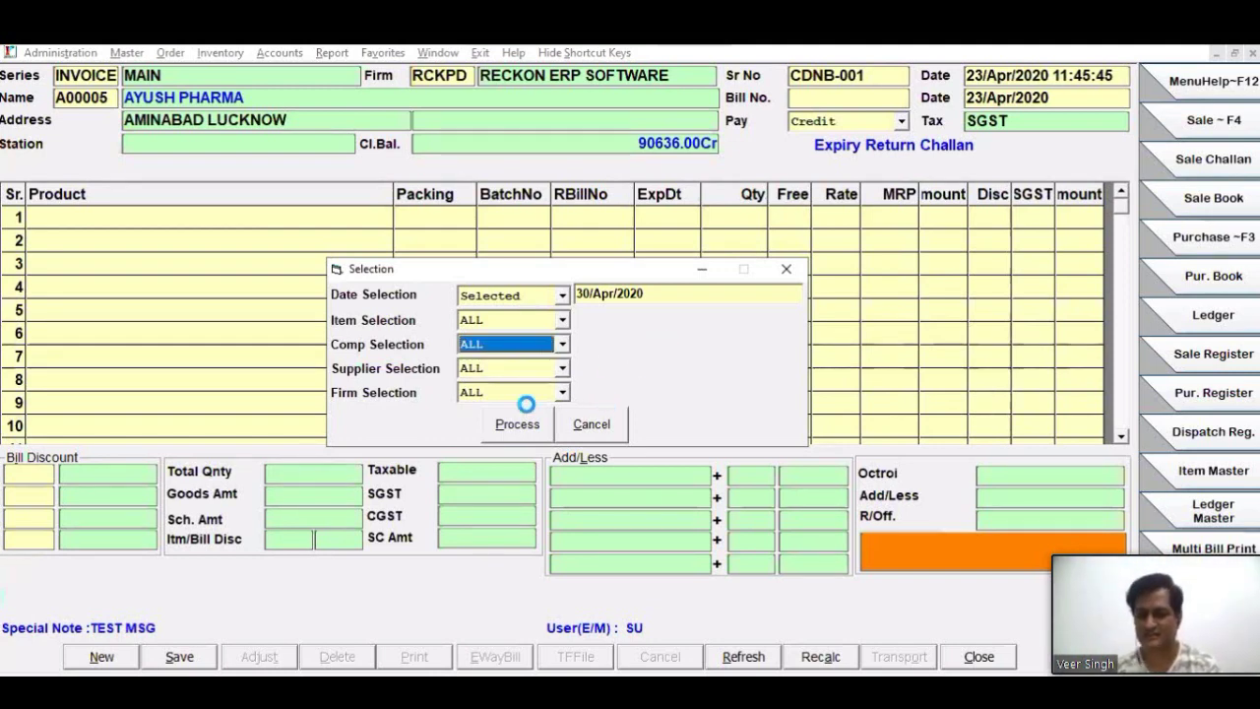
{"action": "left_click", "coordinate": [527, 369]}
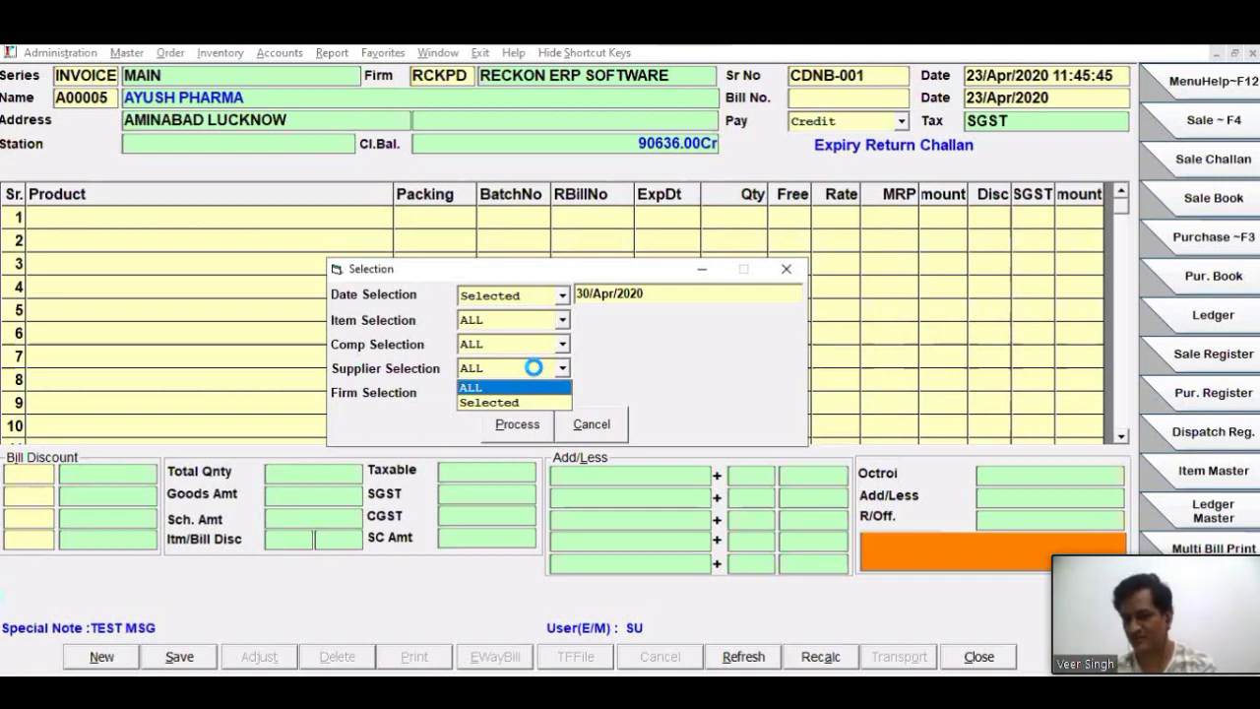
{"action": "left_click", "coordinate": [532, 367]}
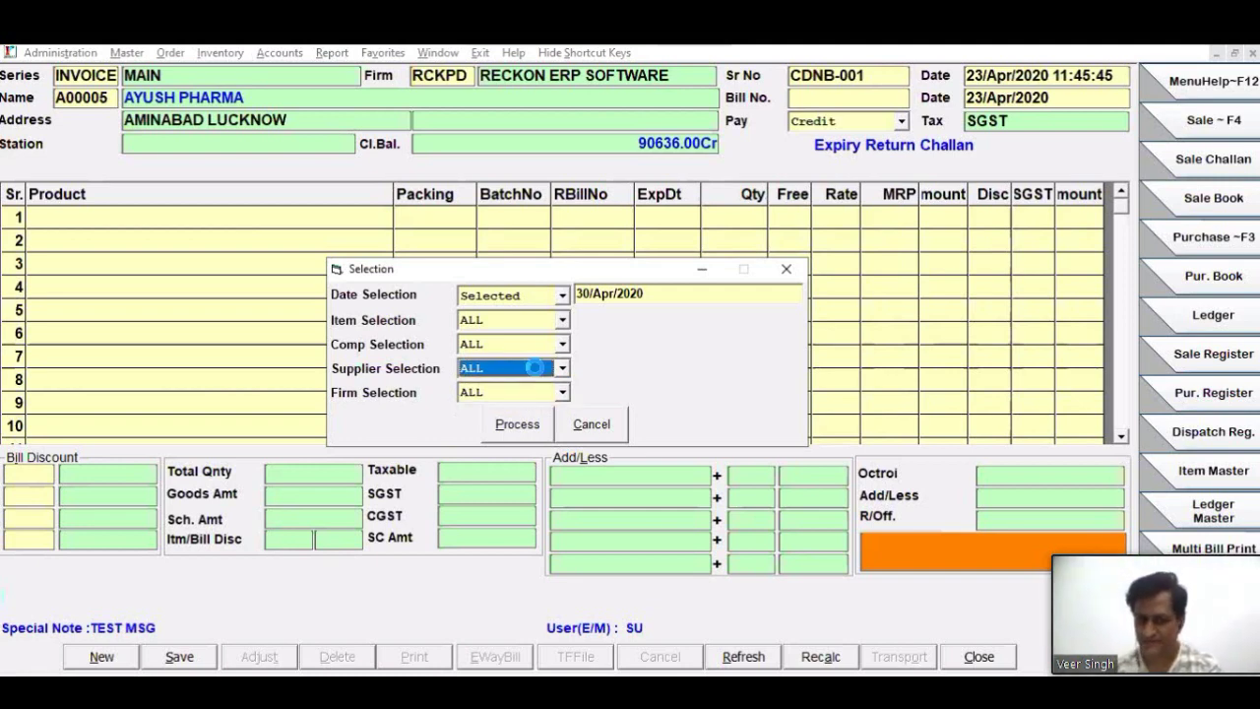
{"action": "left_click", "coordinate": [522, 425]}
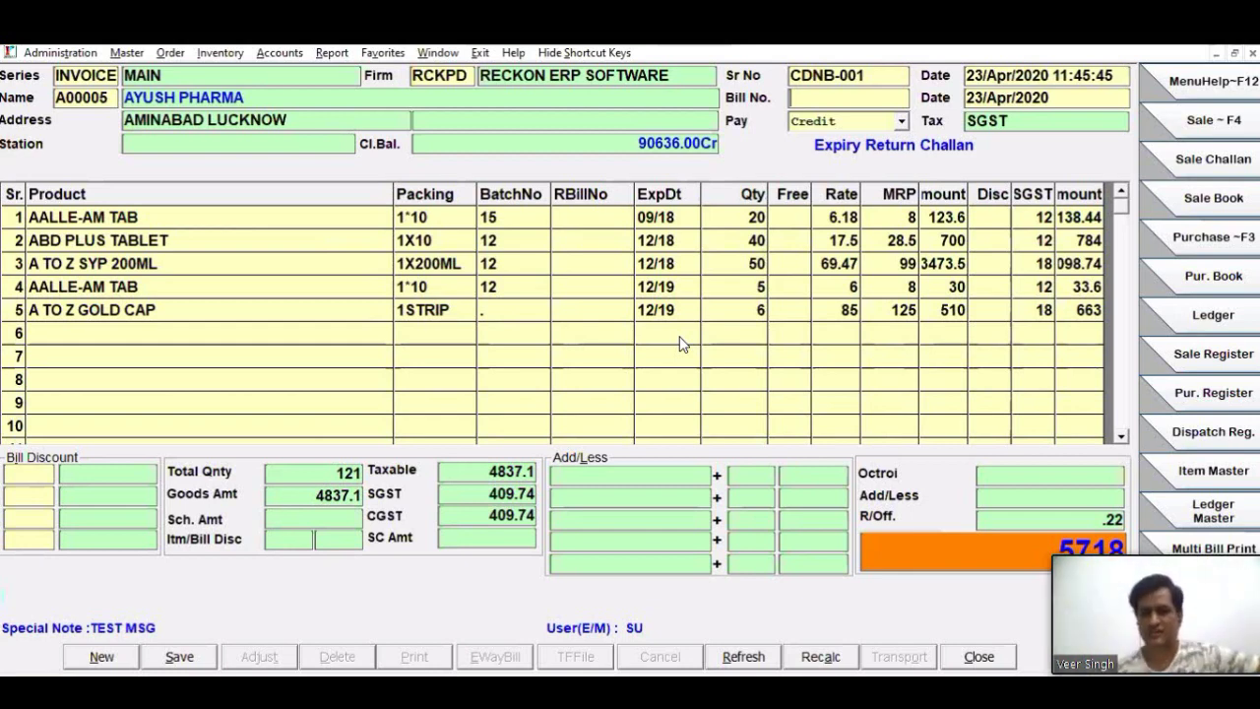
{"action": "type", "text": "11"}
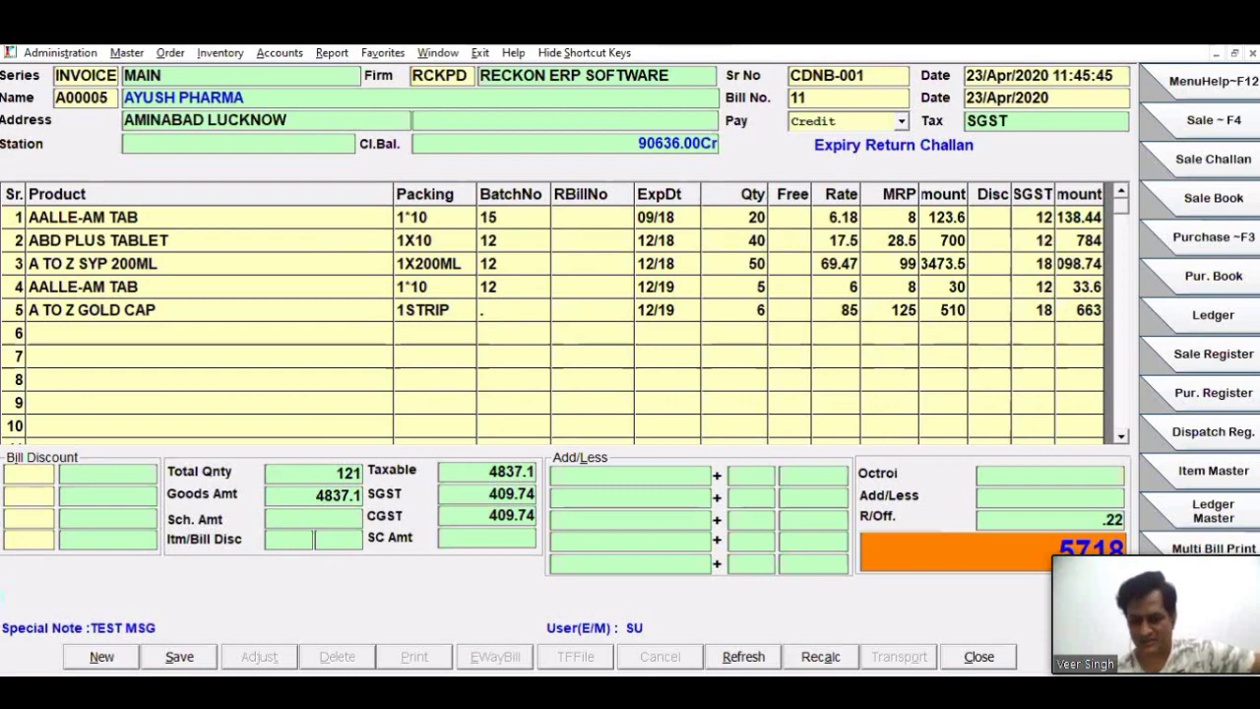
Step: Correct the challan's bill number to 1, save the expiry return challan and close its form
{"action": "key", "text": "BackSpace"}
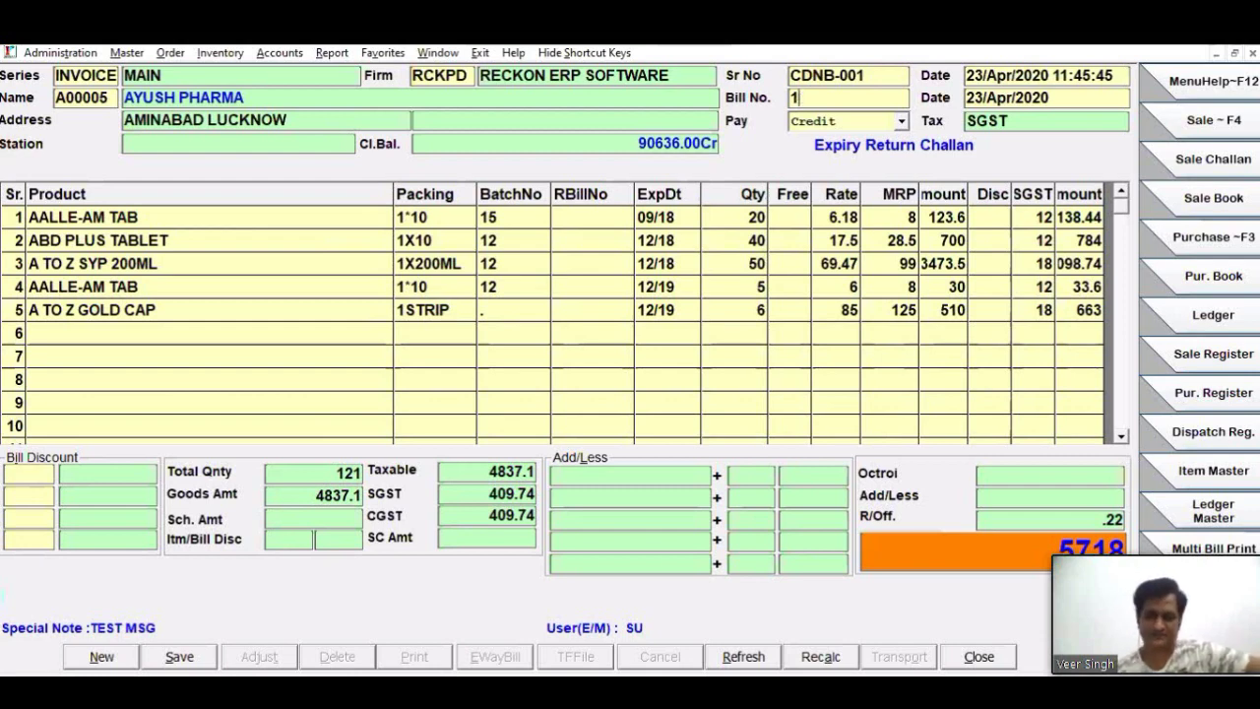
{"action": "key", "text": "Return"}
{"action": "key", "text": "Return"}
{"action": "key", "text": "Return"}
{"action": "key", "text": "Return"}
{"action": "left_click", "coordinate": [165, 655]}
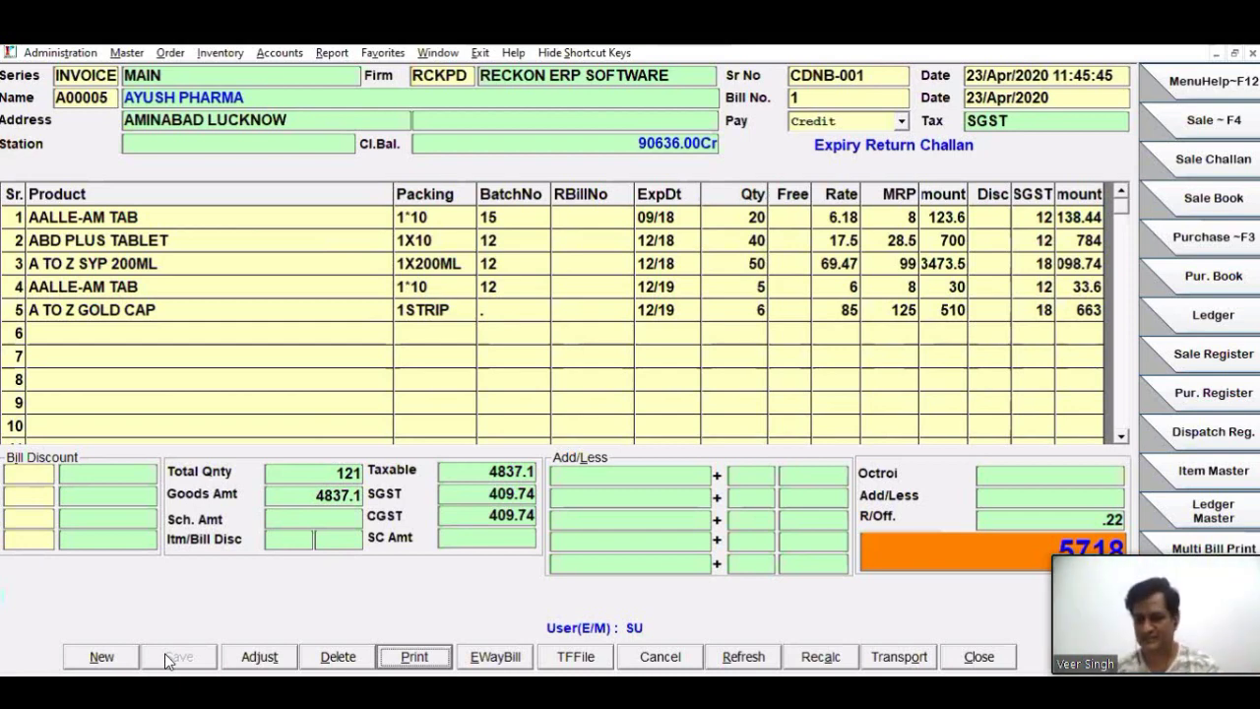
{"action": "key", "text": "Escape"}
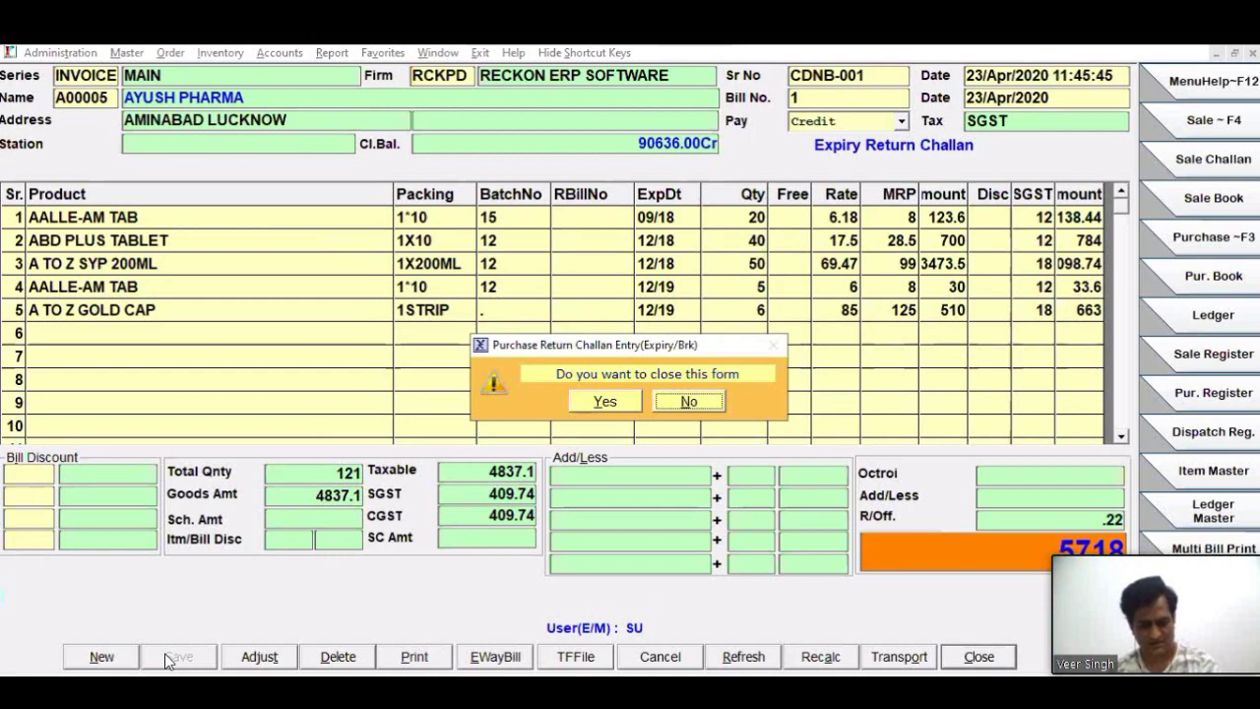
{"action": "key", "text": "y"}
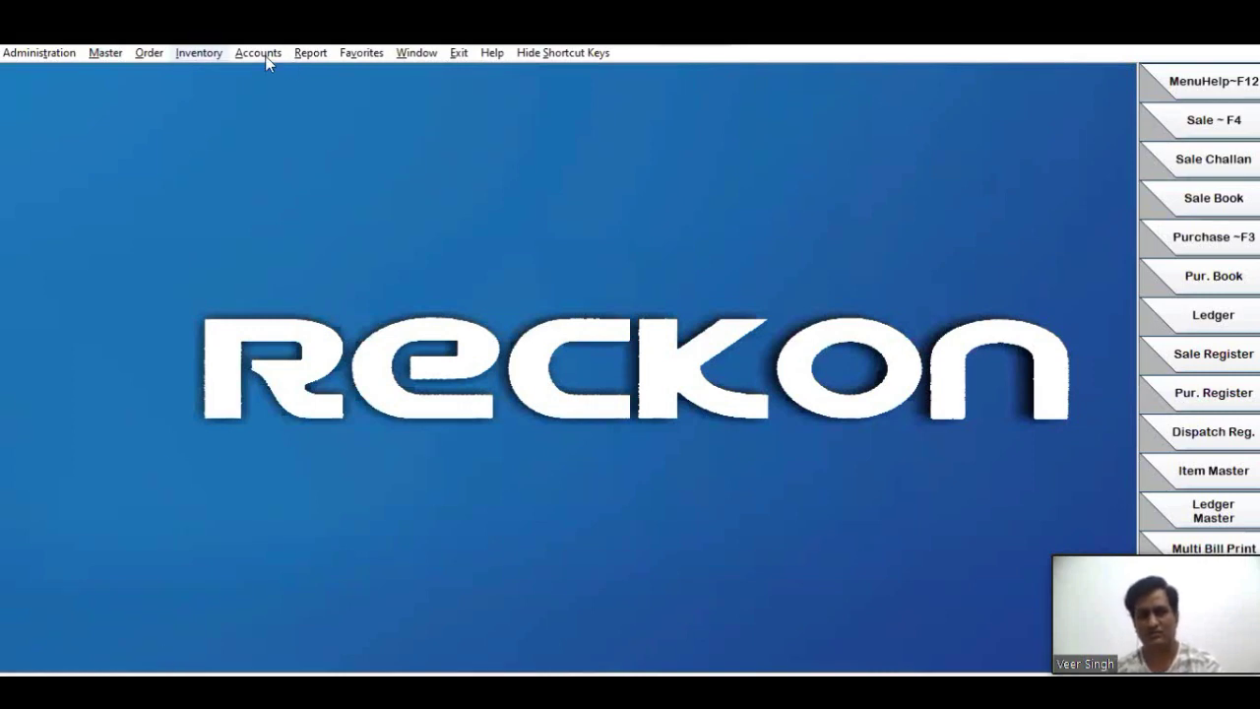
Step: Open the non-saleable purchase return invoice and start an entry in the INVOICE MAIN series for firm RCKPD, dated 23/Apr/2020
{"action": "left_click", "coordinate": [199, 52]}
{"action": "mouse_move", "coordinate": [275, 184]}
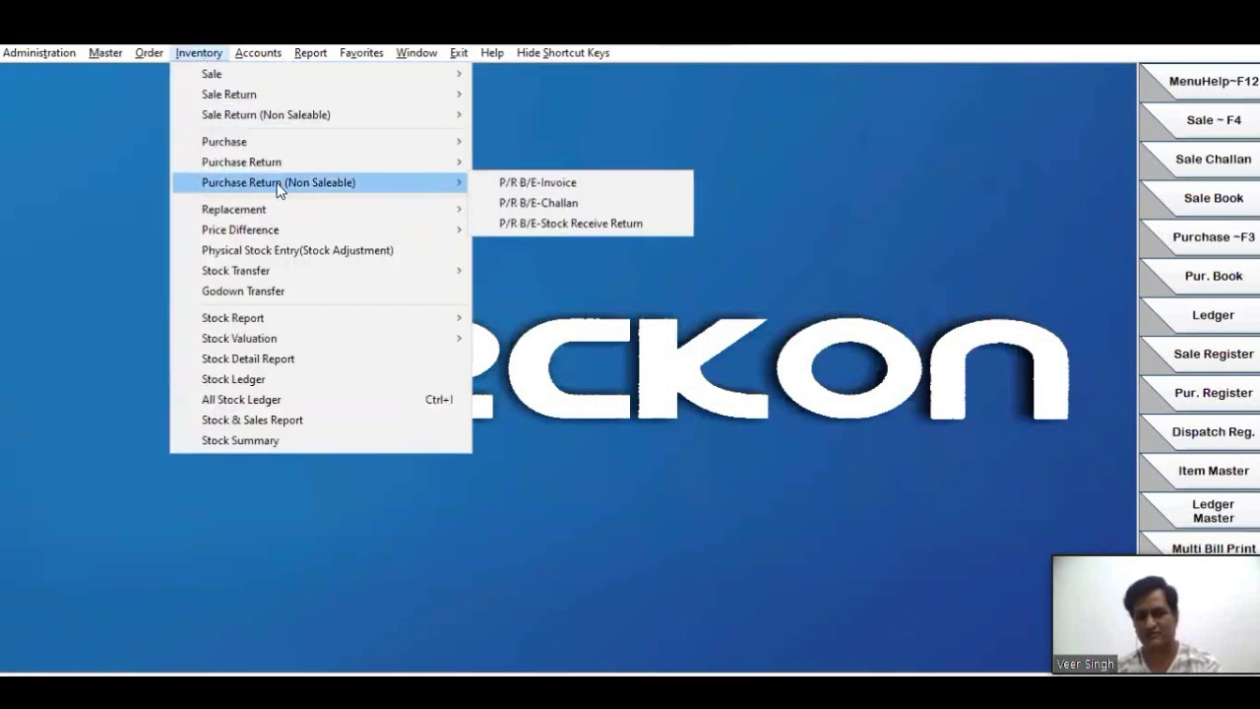
{"action": "left_click", "coordinate": [554, 182]}
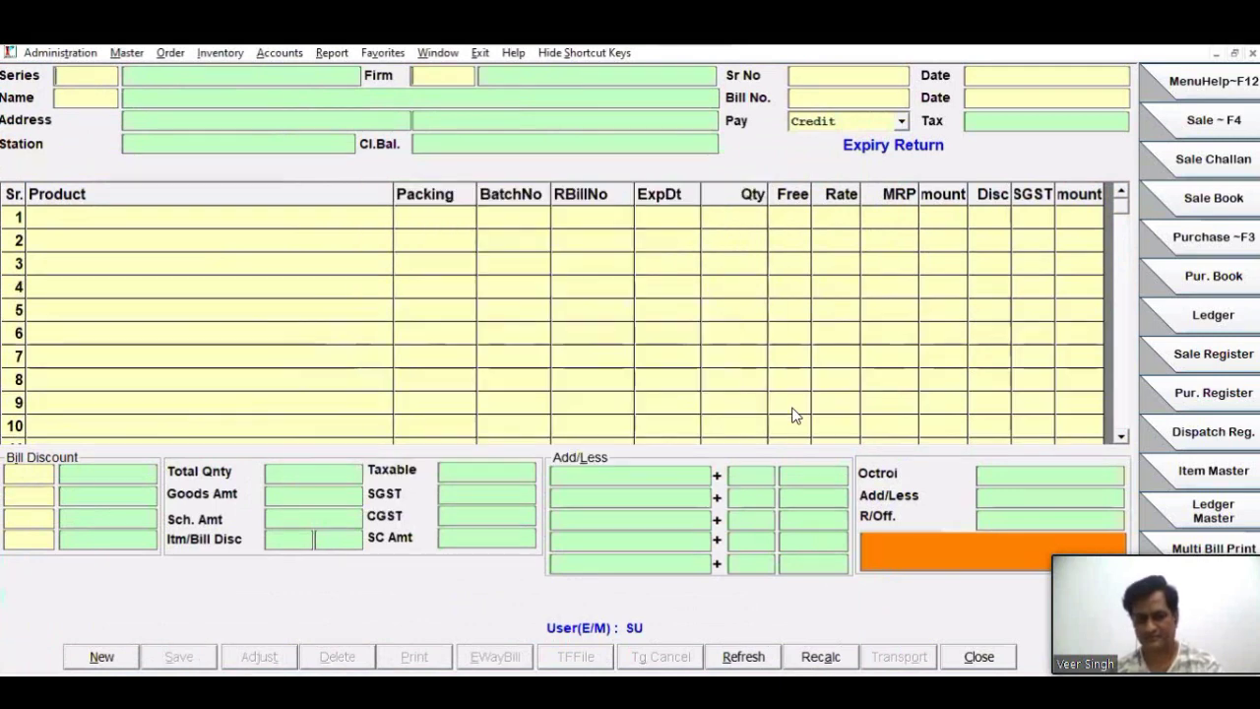
{"action": "key", "text": "Down"}
{"action": "key", "text": "Return"}
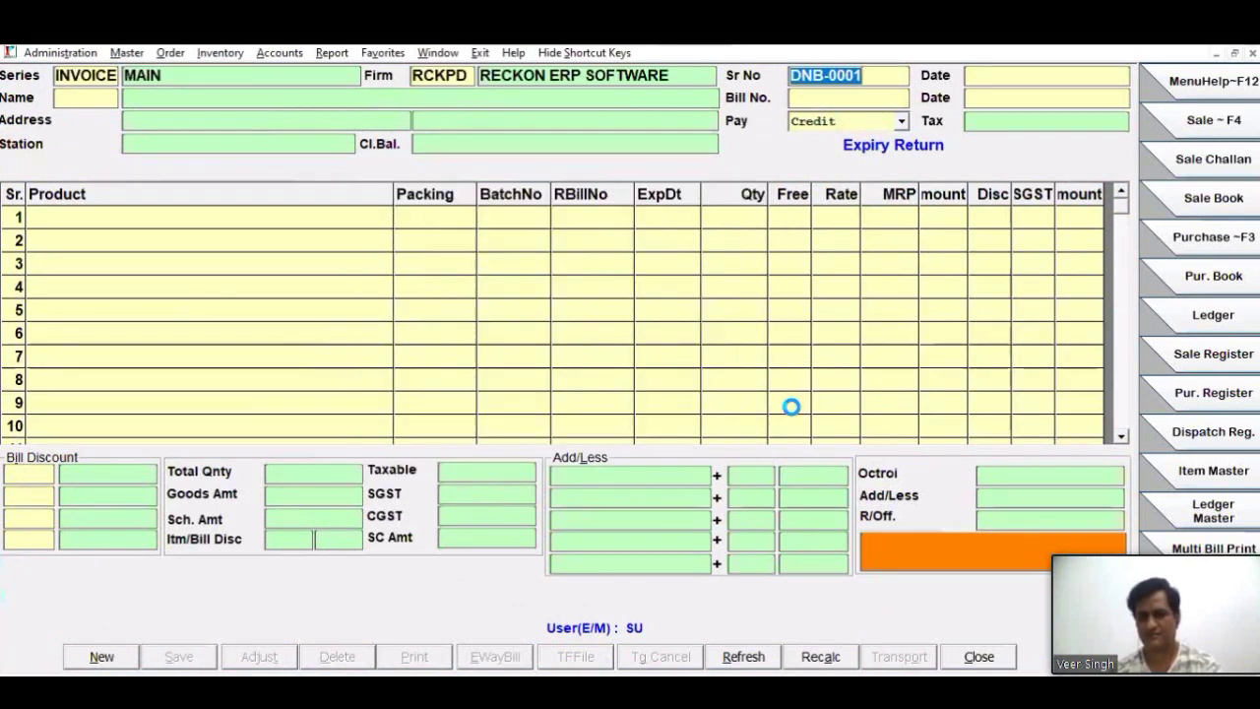
{"action": "key", "text": "Return"}
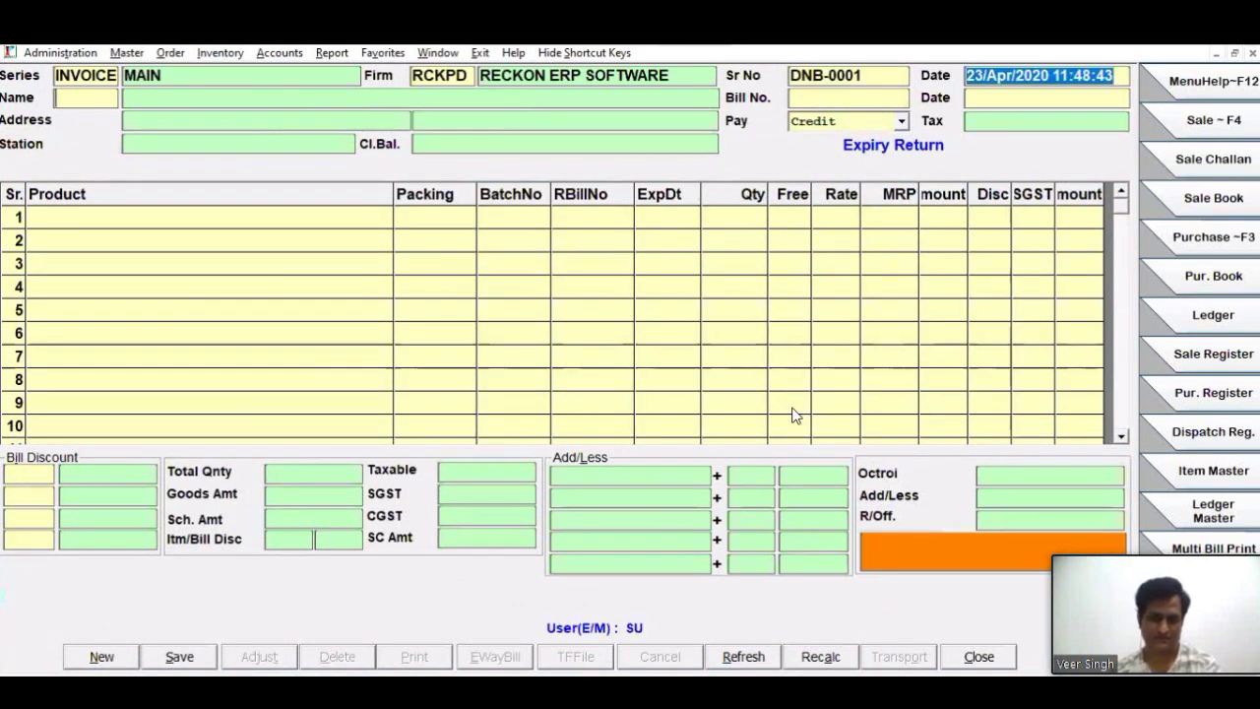
{"action": "key", "text": "Return"}
Step: Choose AYUSH PHARMA as the supplier of the expiry return invoice and dismiss its special note
{"action": "key", "text": "Down"}
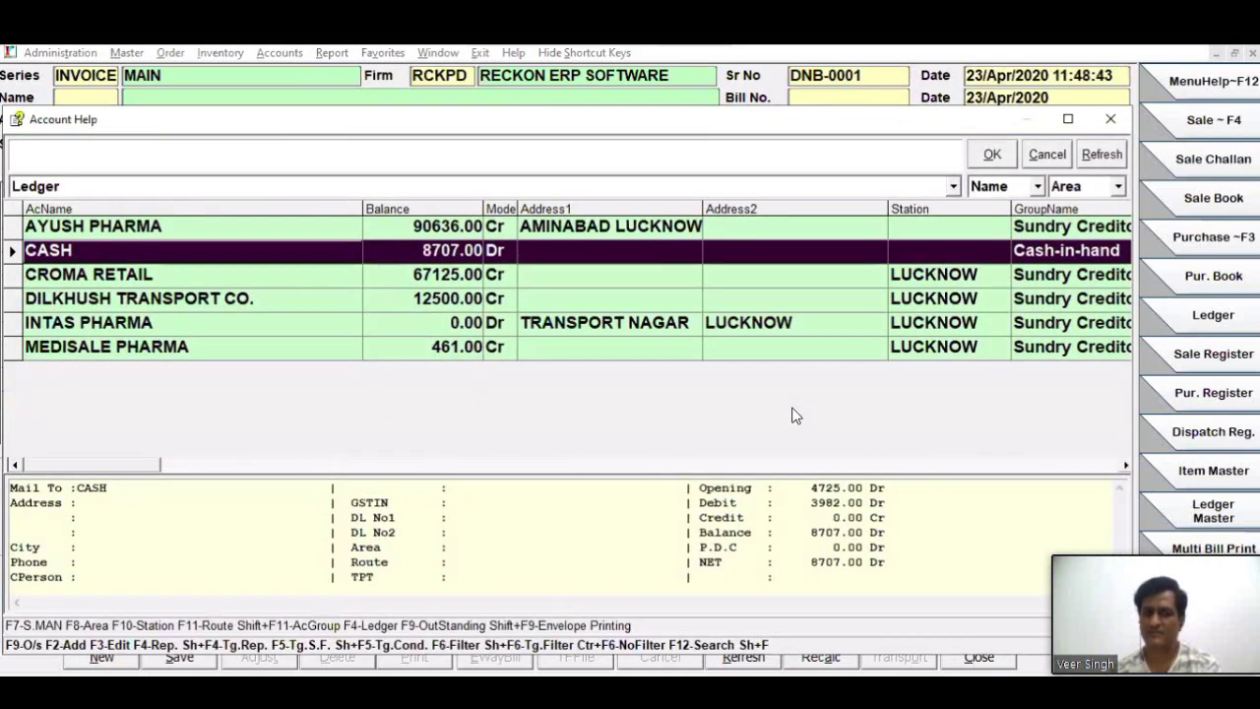
{"action": "key", "text": "Down"}
{"action": "key", "text": "Down"}
{"action": "key", "text": "Down"}
{"action": "key", "text": "Up"}
{"action": "key", "text": "Up"}
{"action": "key", "text": "Up"}
{"action": "key", "text": "Up"}
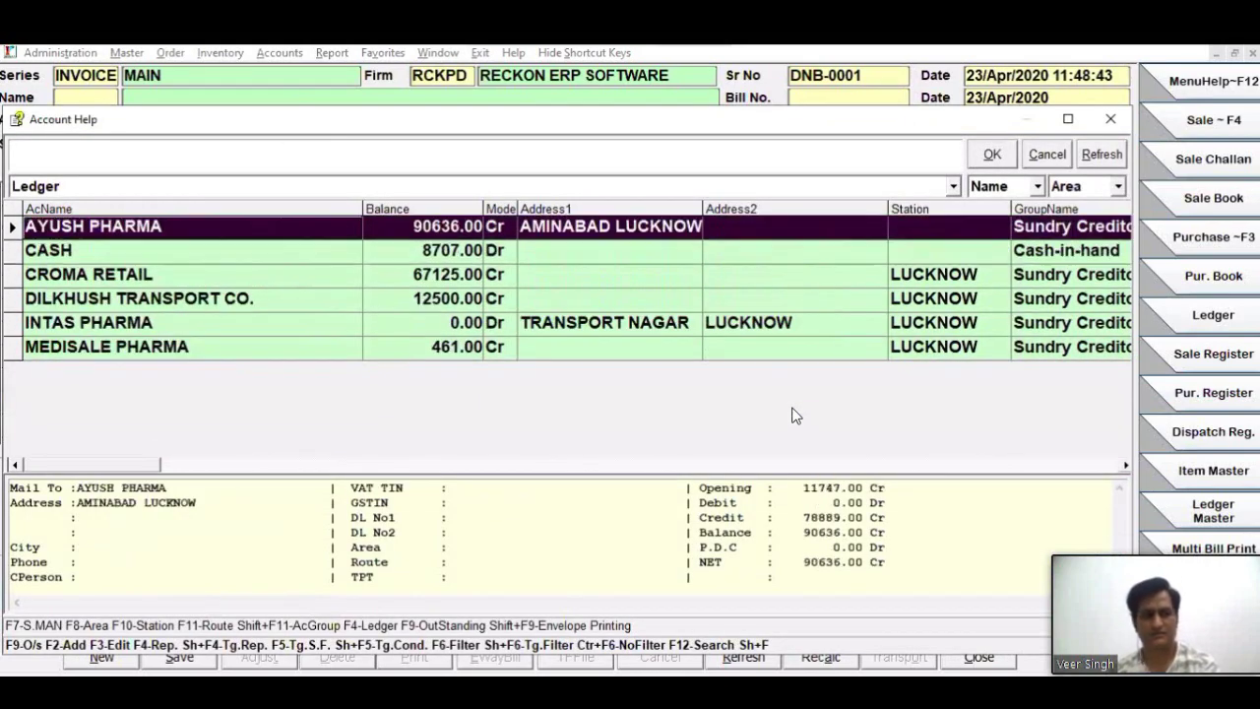
{"action": "key", "text": "Return"}
{"action": "key", "text": "Return"}
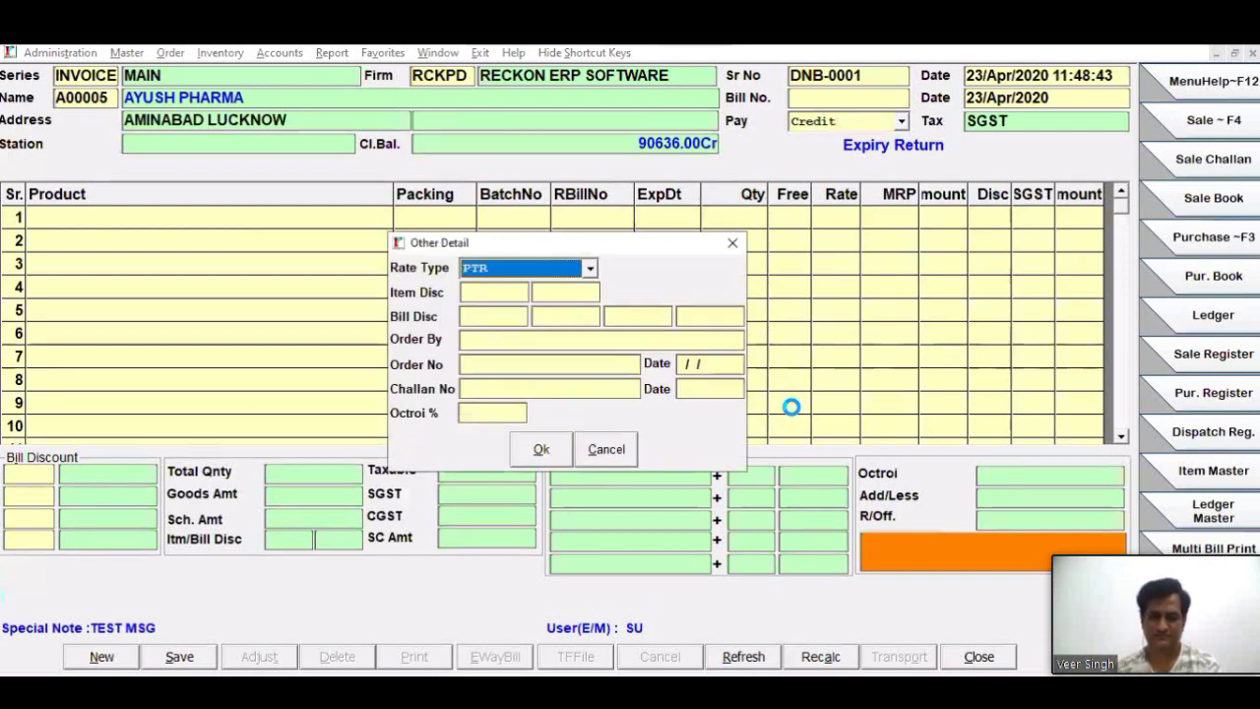
Step: Set the invoice's rate type to PTS and accept the other details
{"action": "key", "text": "Down"}
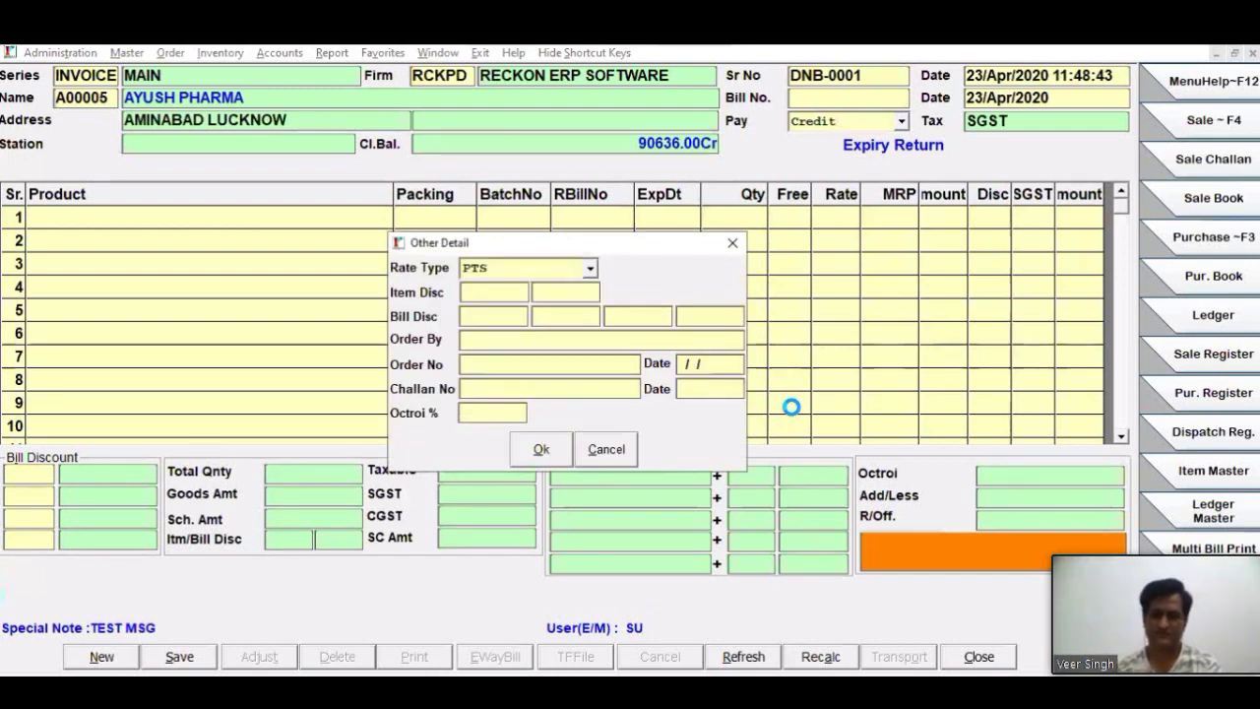
{"action": "key", "text": "Return"}
{"action": "key", "text": "Left"}
{"action": "key", "text": "Return"}
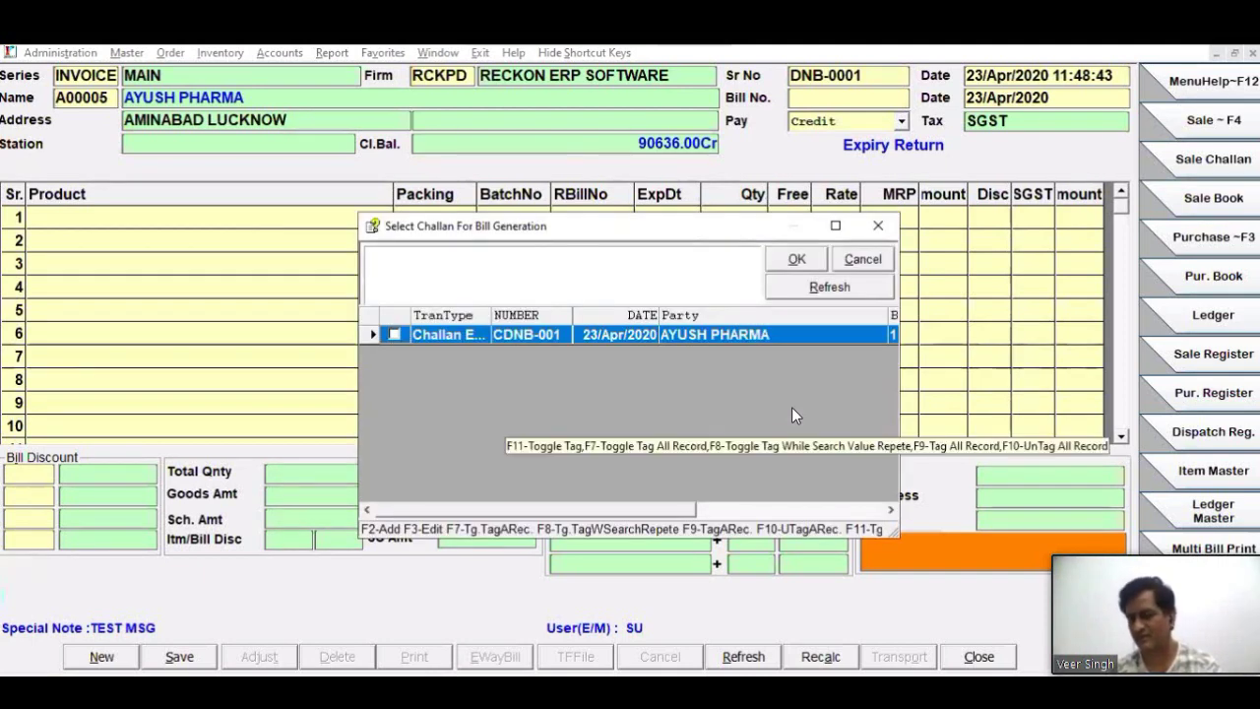
Step: Select AYUSH PHARMA's challan CDNB-001 of 23/Apr/2020 for bill generation
{"action": "key", "text": "Return"}
{"action": "key", "text": "Return"}
{"action": "key", "text": "space"}
{"action": "key", "text": "Return"}
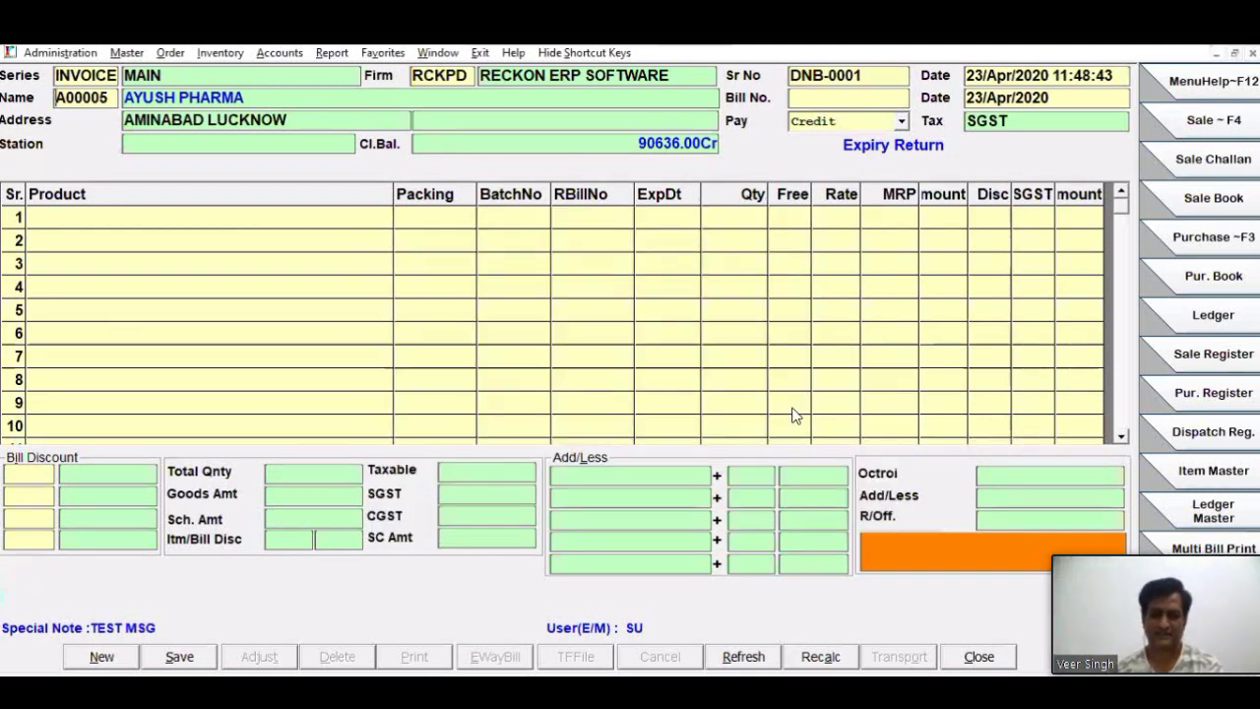
Step: Load all items of challan CDNB-001 into the invoice except the AALLE-AM TAB line with quantity 5
{"action": "key", "text": "space"}
{"action": "key", "text": "space"}
{"action": "key", "text": "space"}
{"action": "key", "text": "space"}
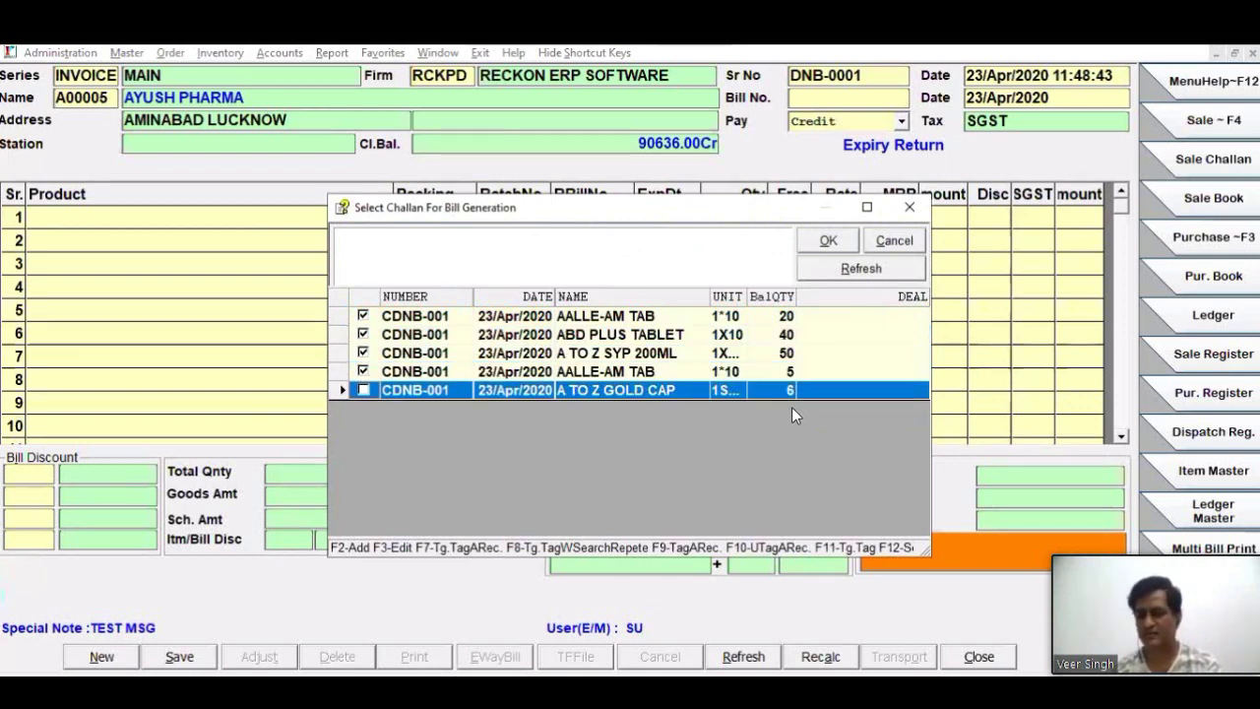
{"action": "key", "text": "space"}
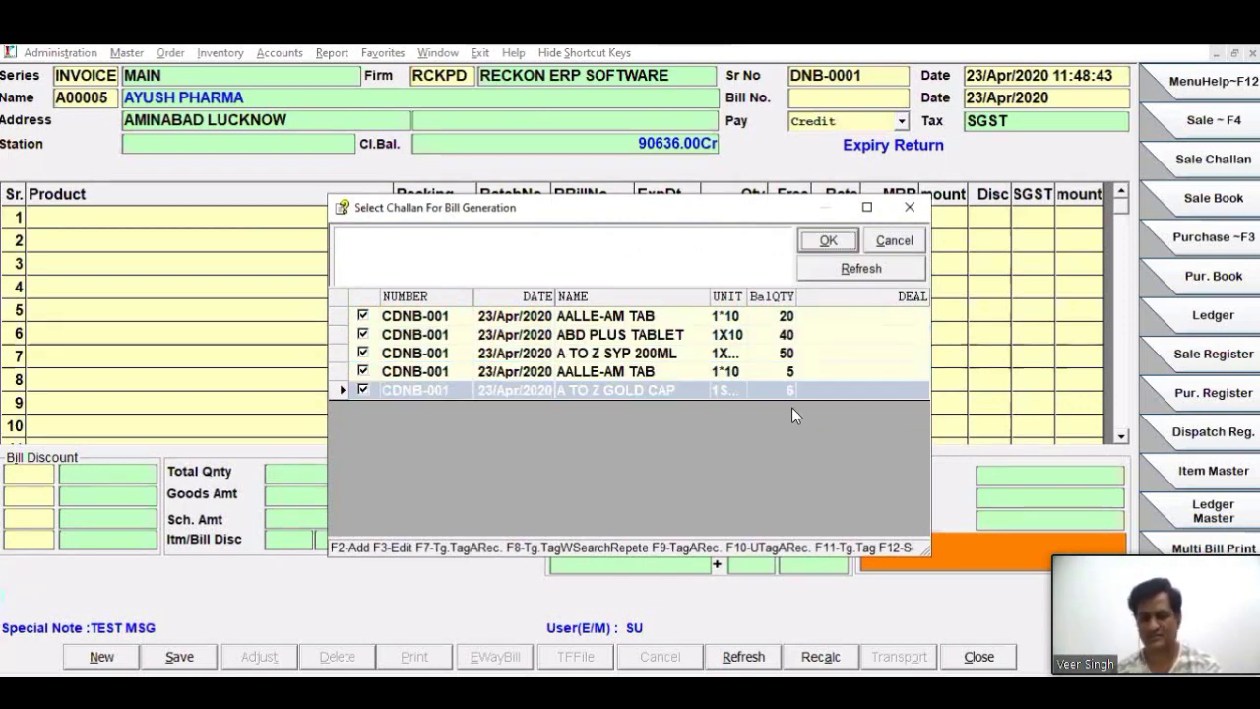
{"action": "left_click", "coordinate": [364, 371]}
{"action": "left_click", "coordinate": [823, 241]}
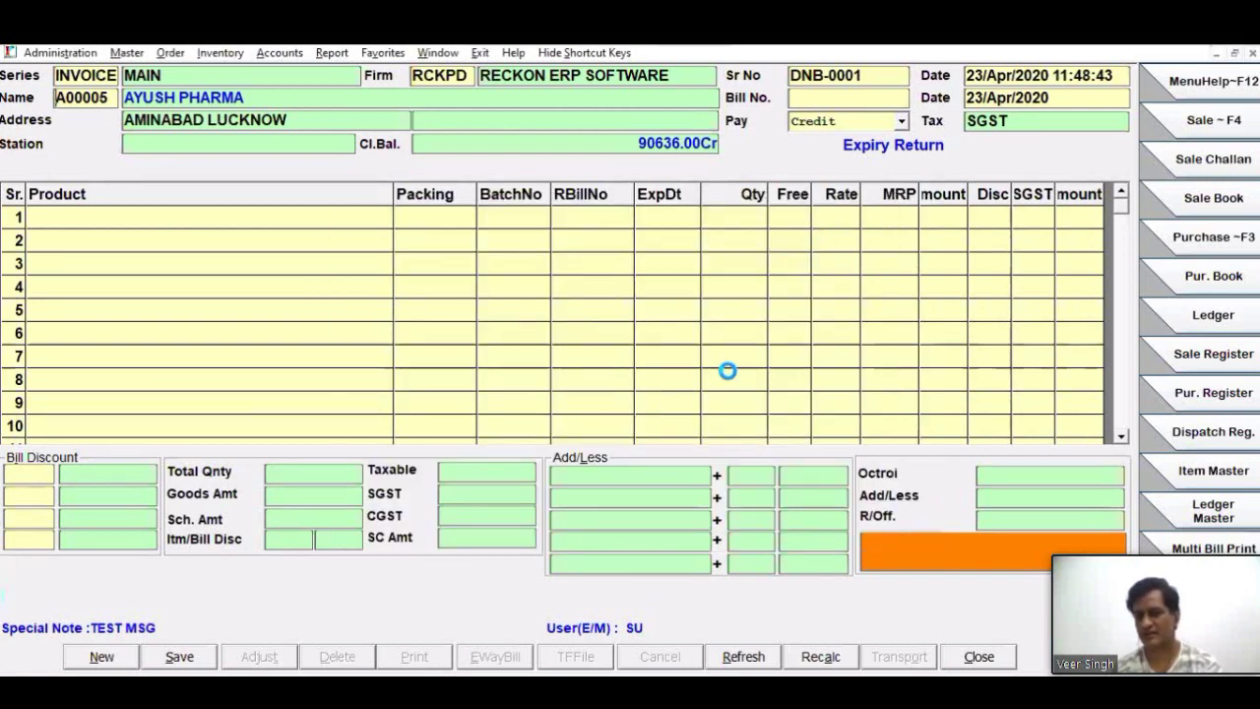
{"action": "left_click", "coordinate": [592, 426]}
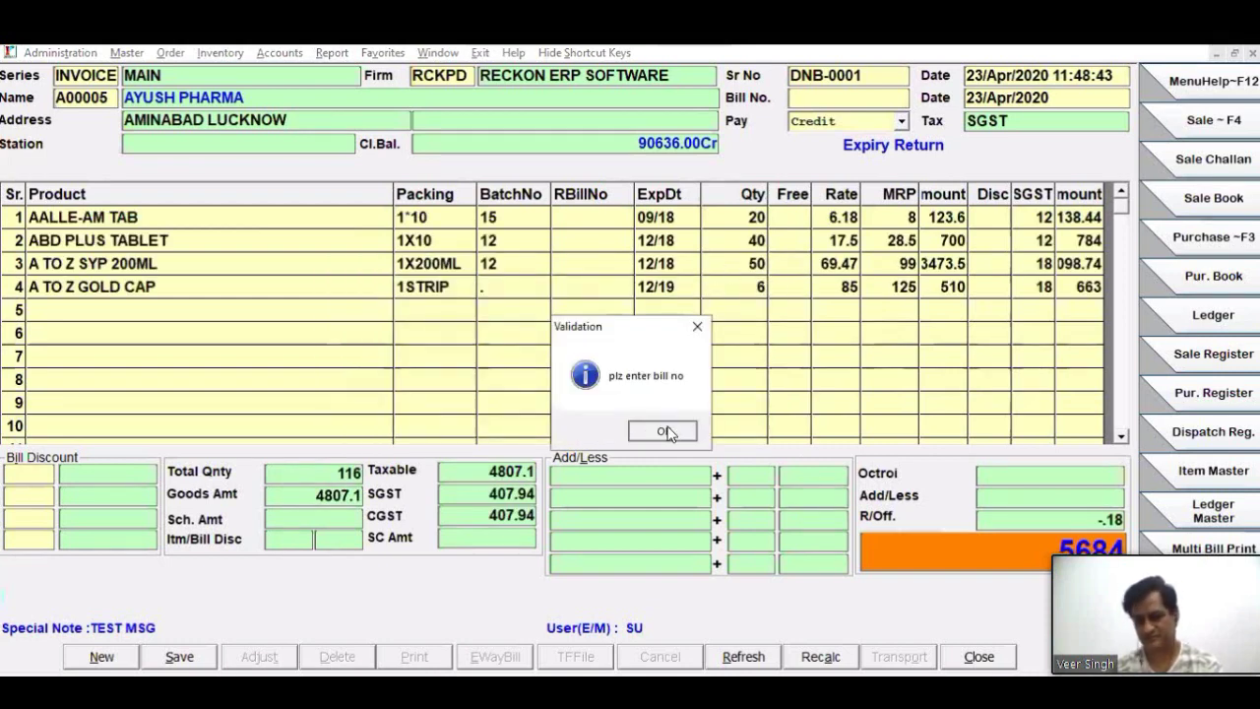
Step: Dismiss the validation notice and enter 1 as the invoice's bill number
{"action": "left_click", "coordinate": [665, 430]}
{"action": "type", "text": "1"}
{"action": "key", "text": "Return"}
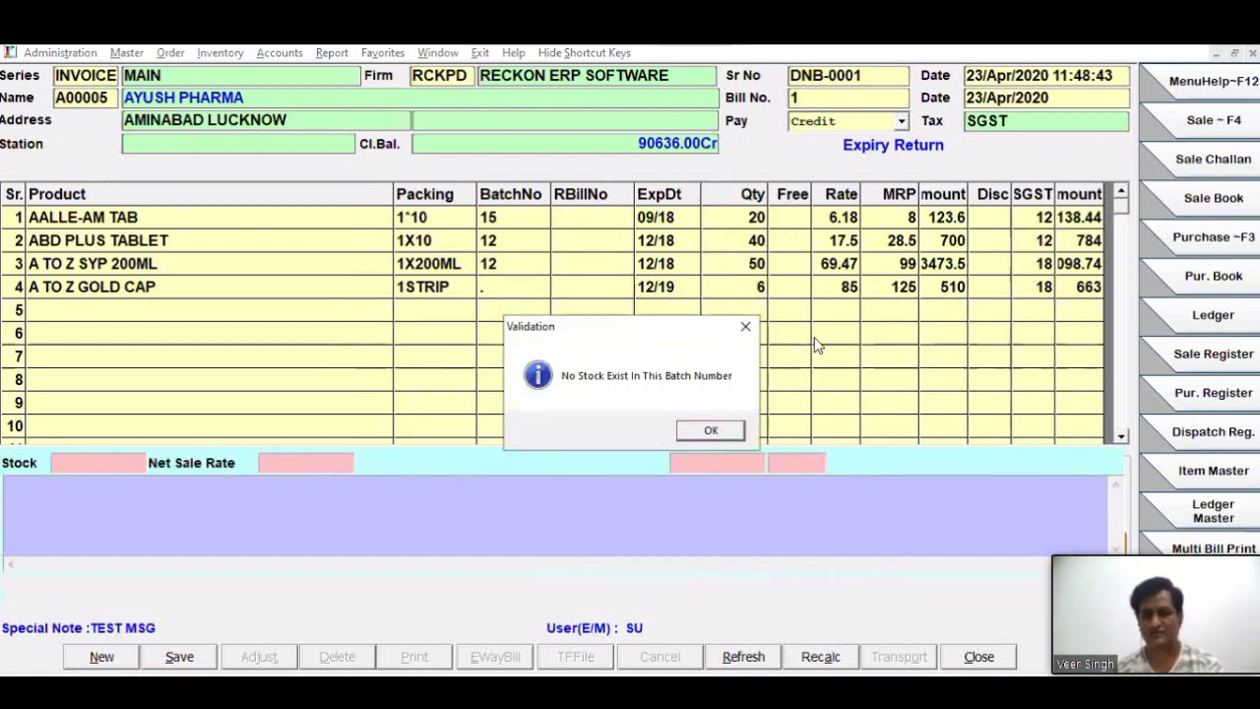
Step: Set the quantity of A TO Z SYP 200ML to 40, keeping its rate and tax details
{"action": "left_click", "coordinate": [709, 429]}
{"action": "type", "text": "40"}
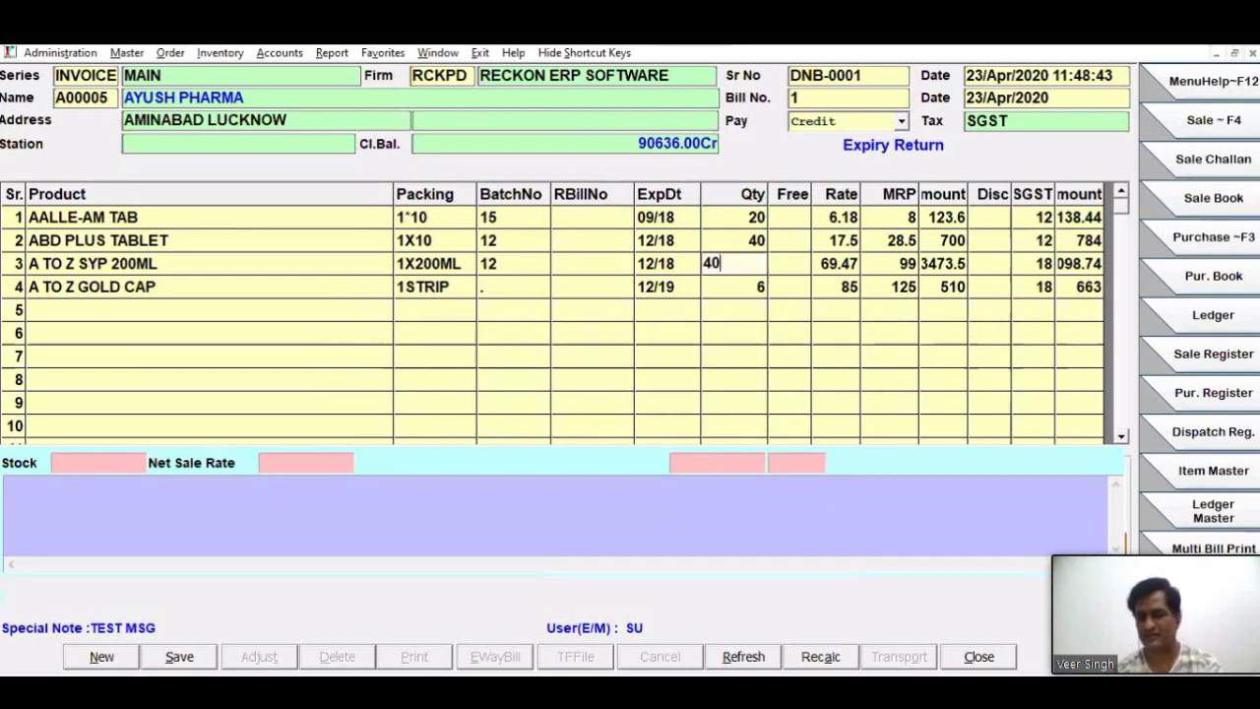
{"action": "key", "text": "Return"}
{"action": "key", "text": "Return"}
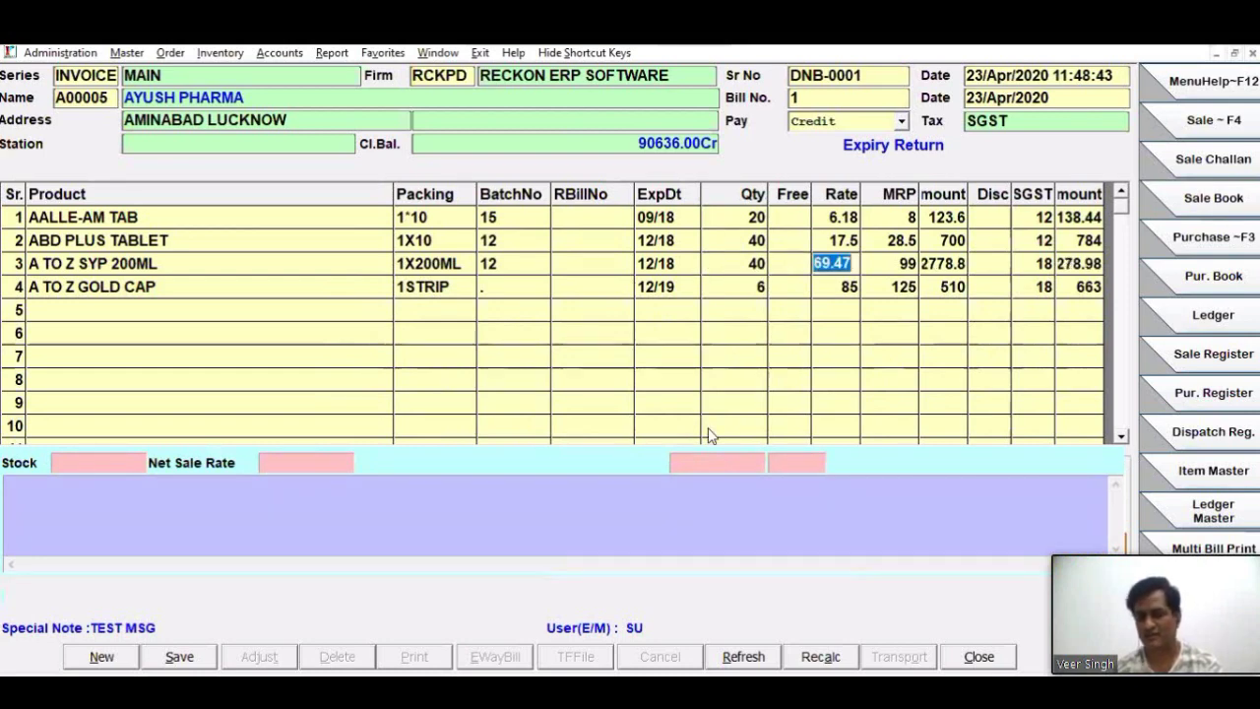
{"action": "key", "text": "Return"}
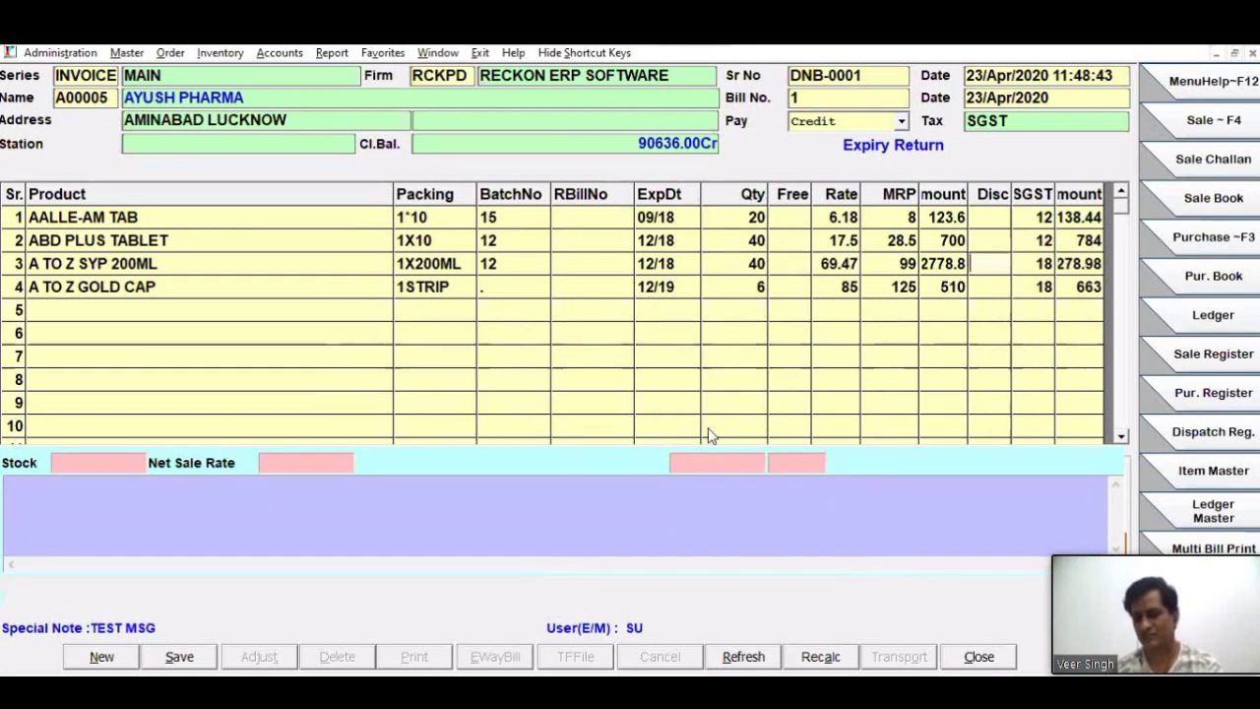
{"action": "key", "text": "Return"}
{"action": "key", "text": "Return"}
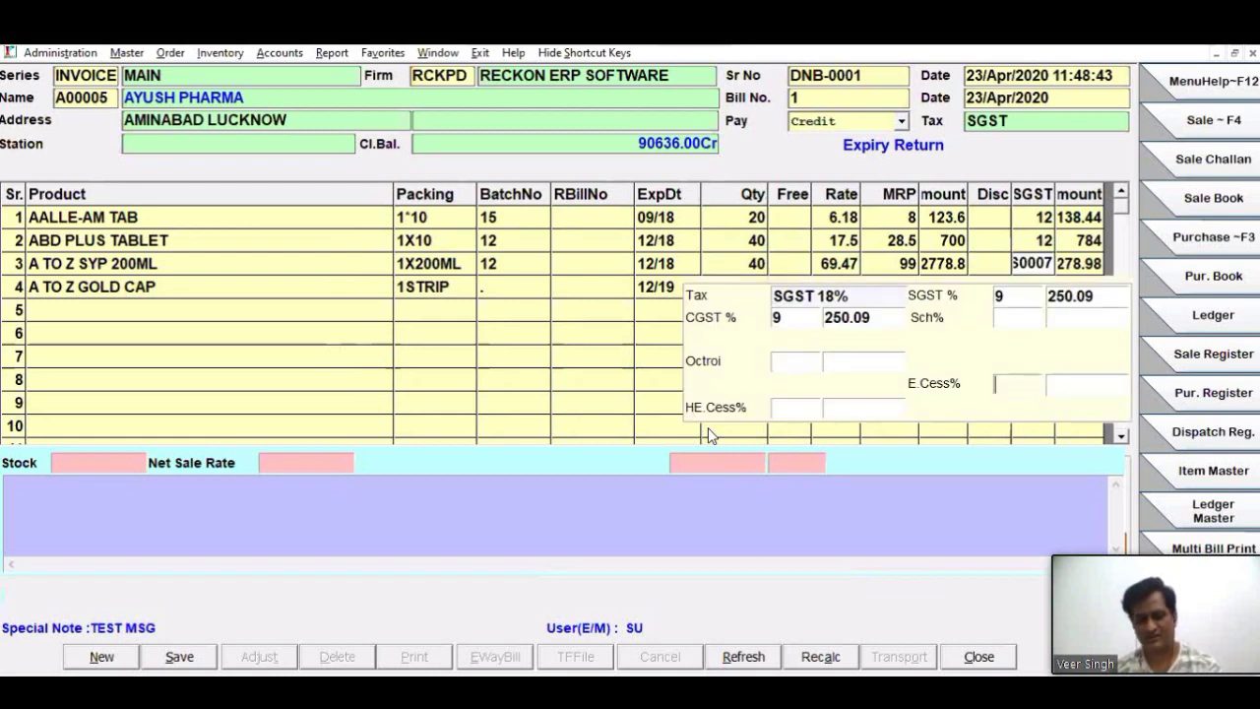
{"action": "key", "text": "Return"}
{"action": "key", "text": "Return"}
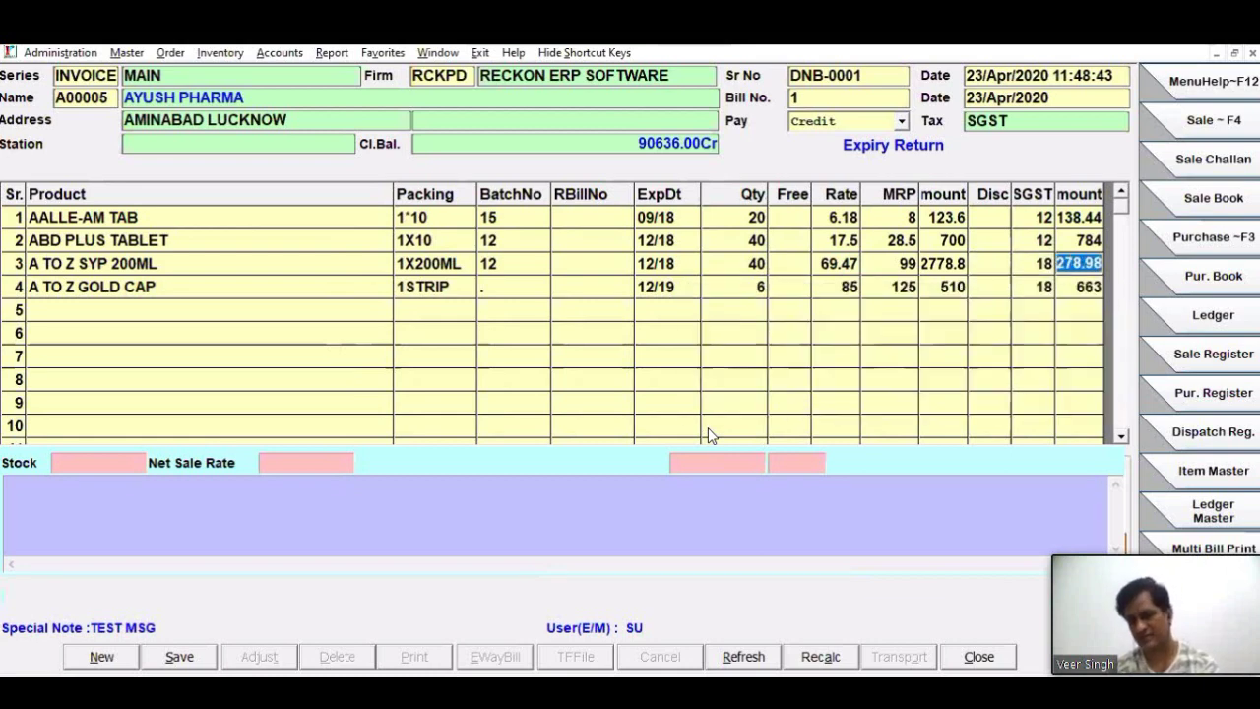
{"action": "key", "text": "Return"}
Step: Save the expiry return invoice, decline the adjustment and close the form
{"action": "key", "text": "Down"}
{"action": "key", "text": "Down"}
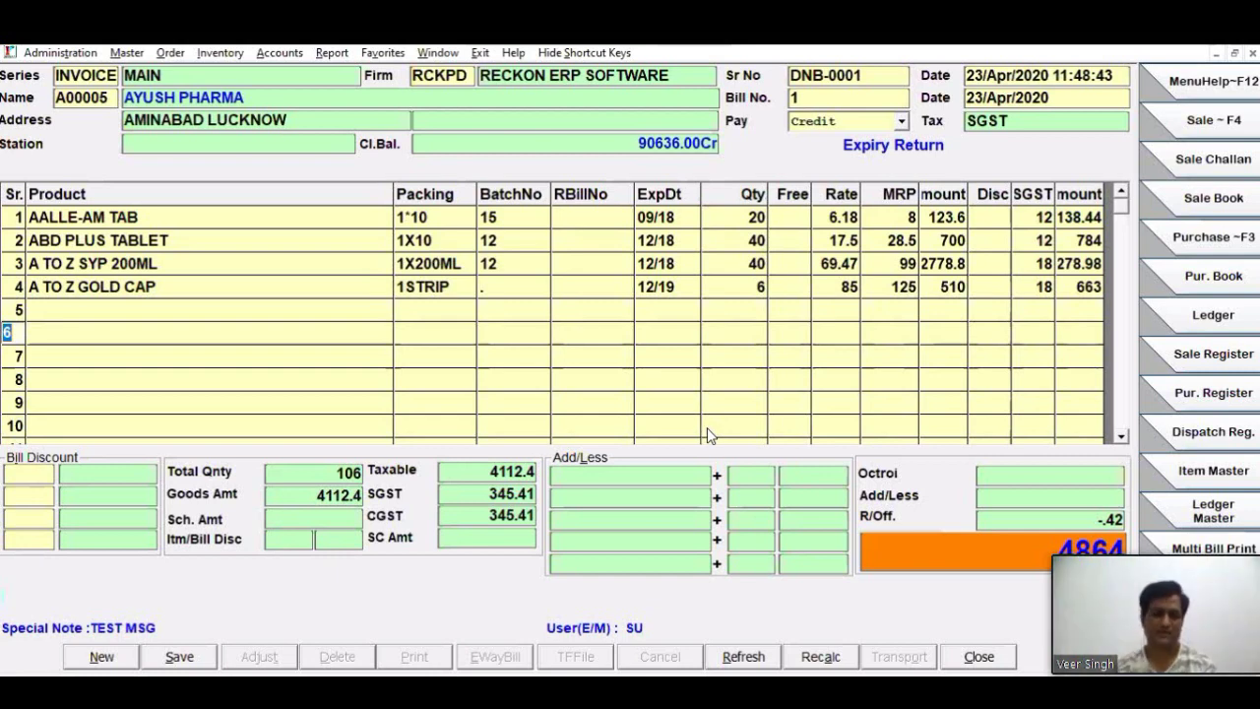
{"action": "left_click", "coordinate": [173, 656]}
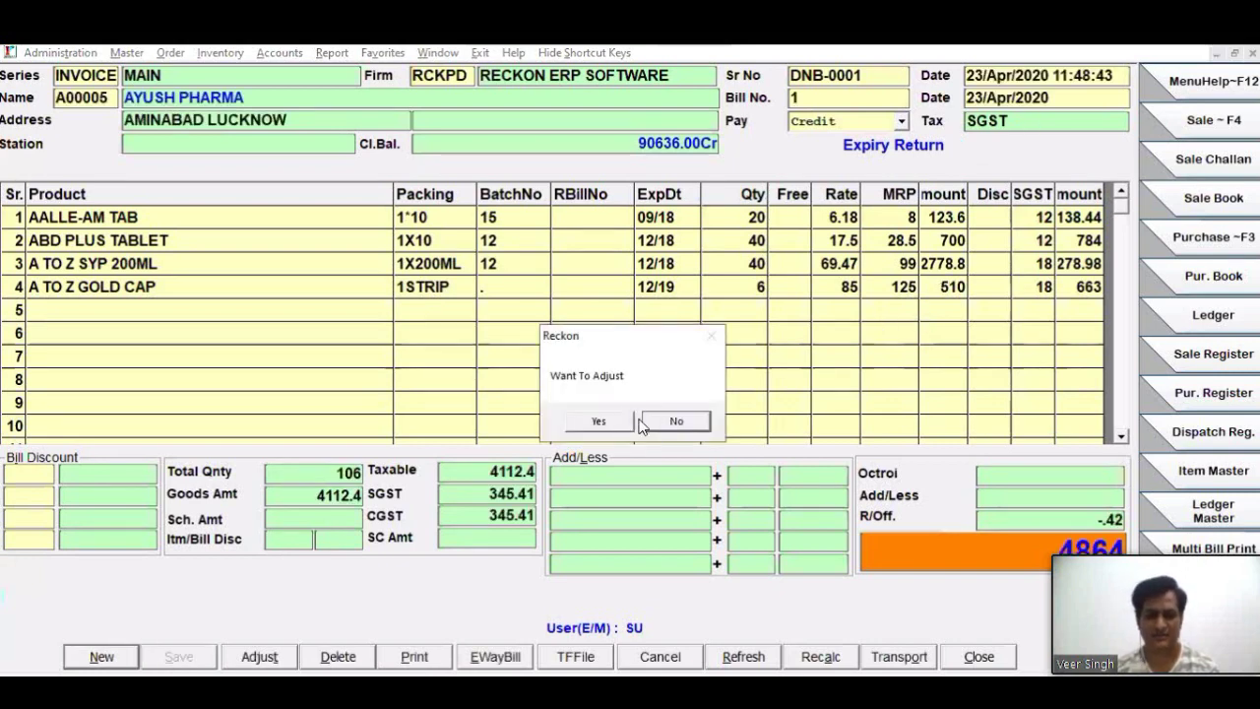
{"action": "left_click", "coordinate": [676, 421]}
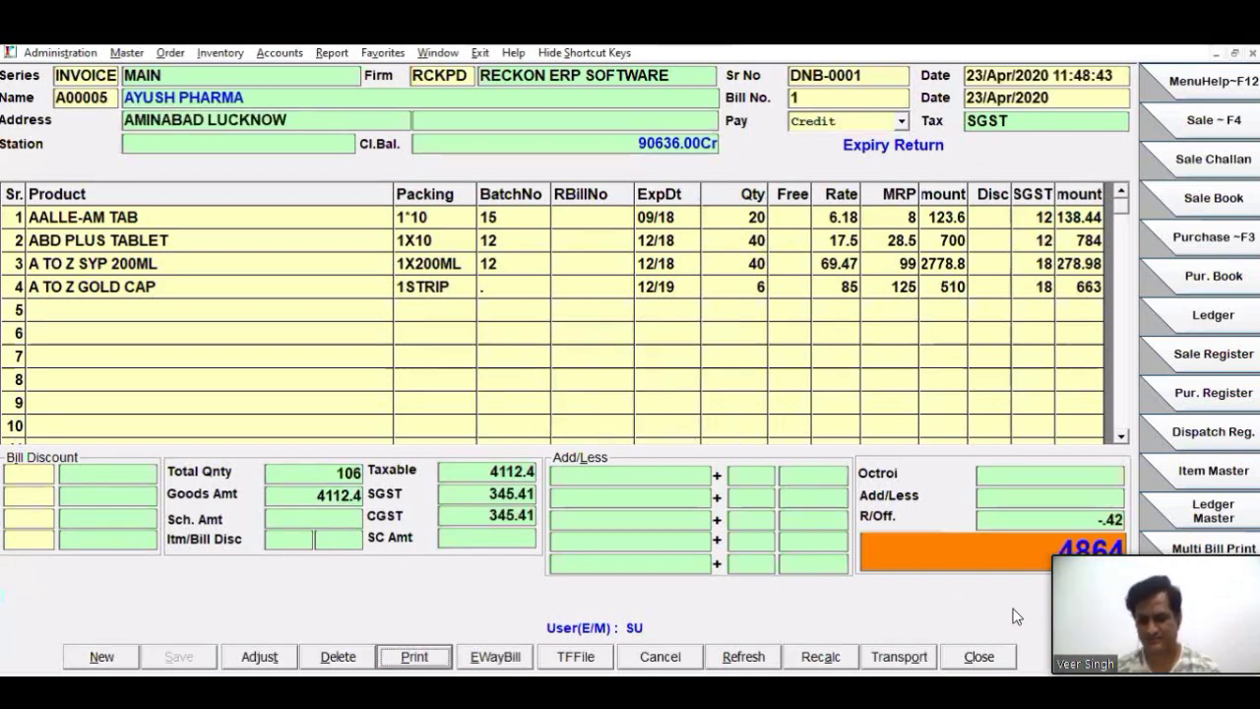
{"action": "key", "text": "Escape"}
Step: Open the non-saleable sale return invoice and start an entry in the INVOICE MAIN series dated 23/Apr/2020
{"action": "left_click", "coordinate": [254, 55]}
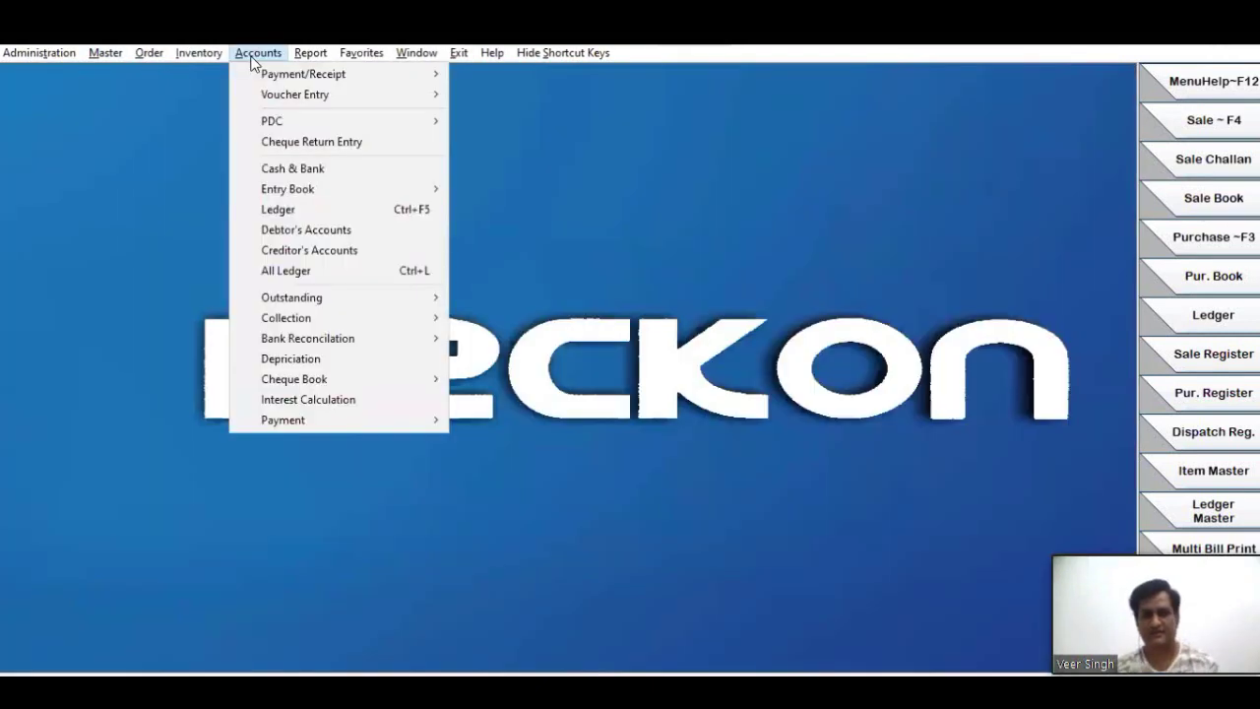
{"action": "mouse_move", "coordinate": [199, 53]}
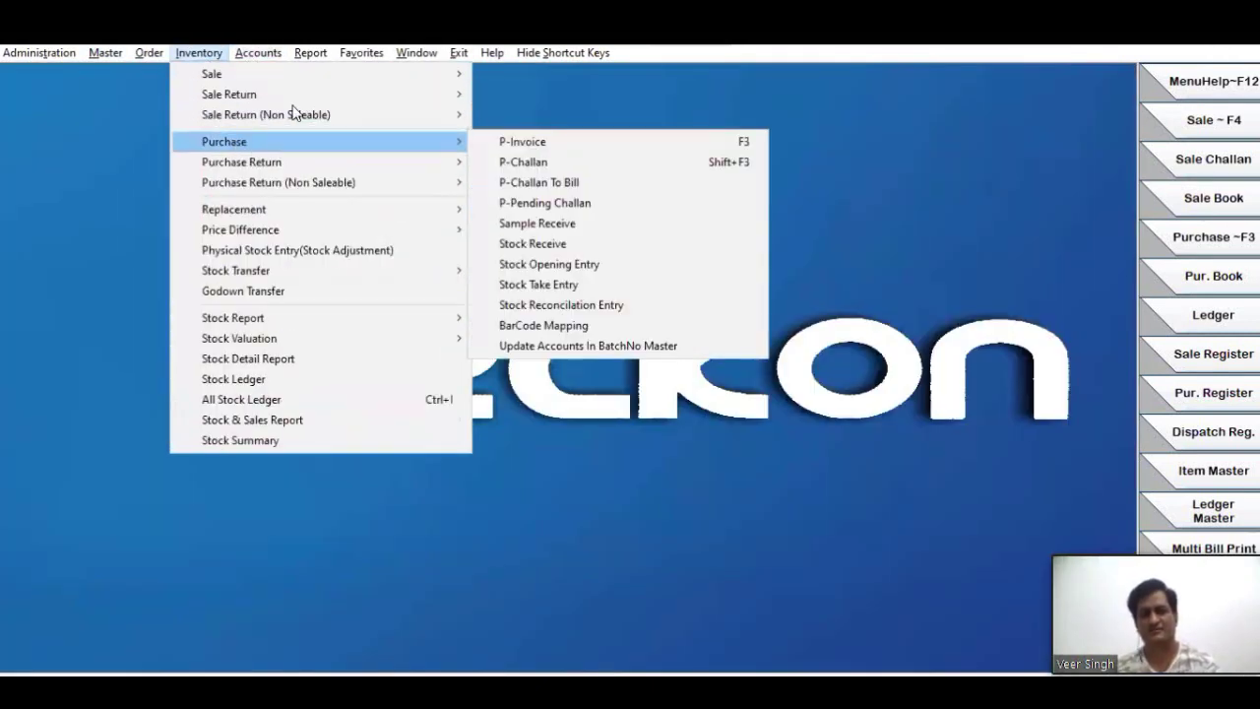
{"action": "mouse_move", "coordinate": [301, 97]}
{"action": "mouse_move", "coordinate": [406, 115]}
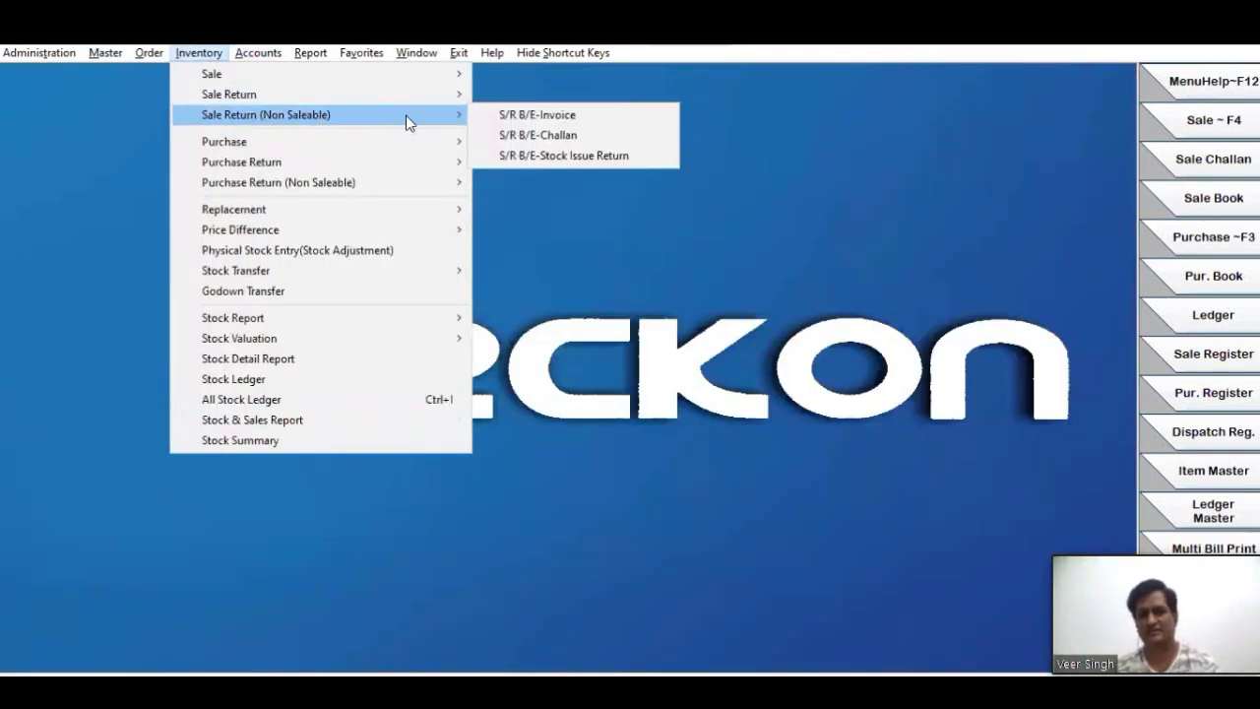
{"action": "left_click", "coordinate": [568, 119]}
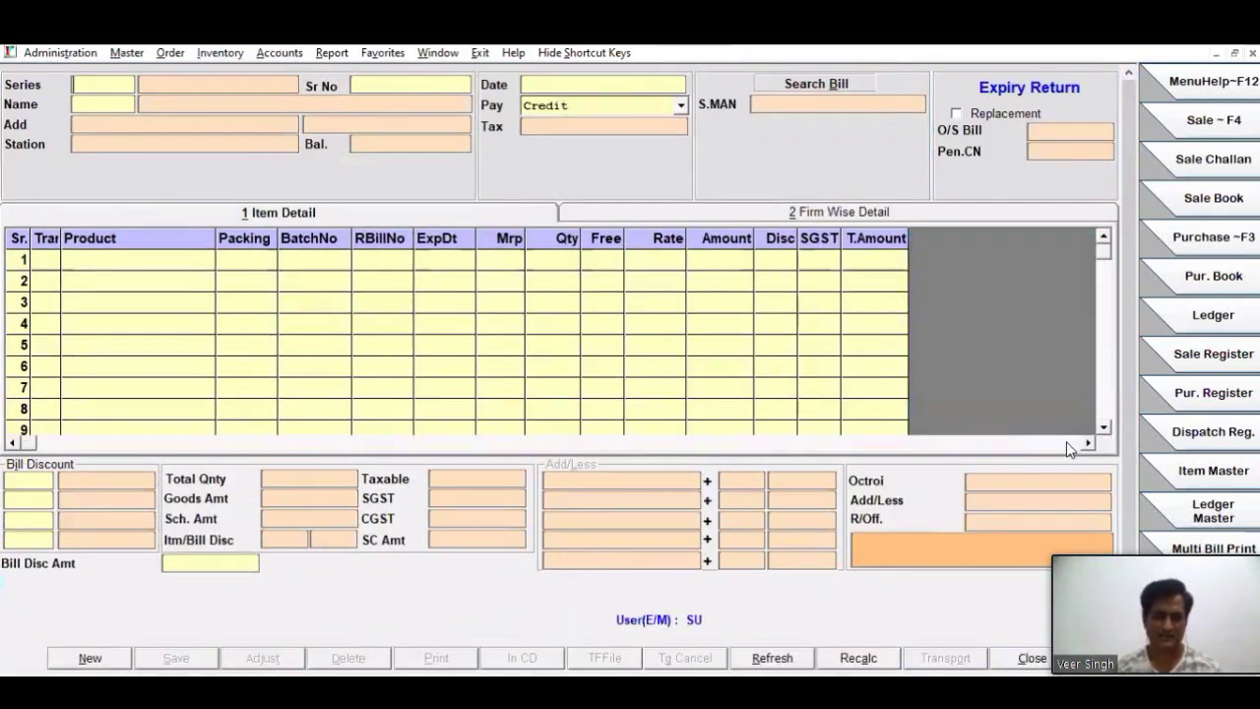
{"action": "key", "text": "Return"}
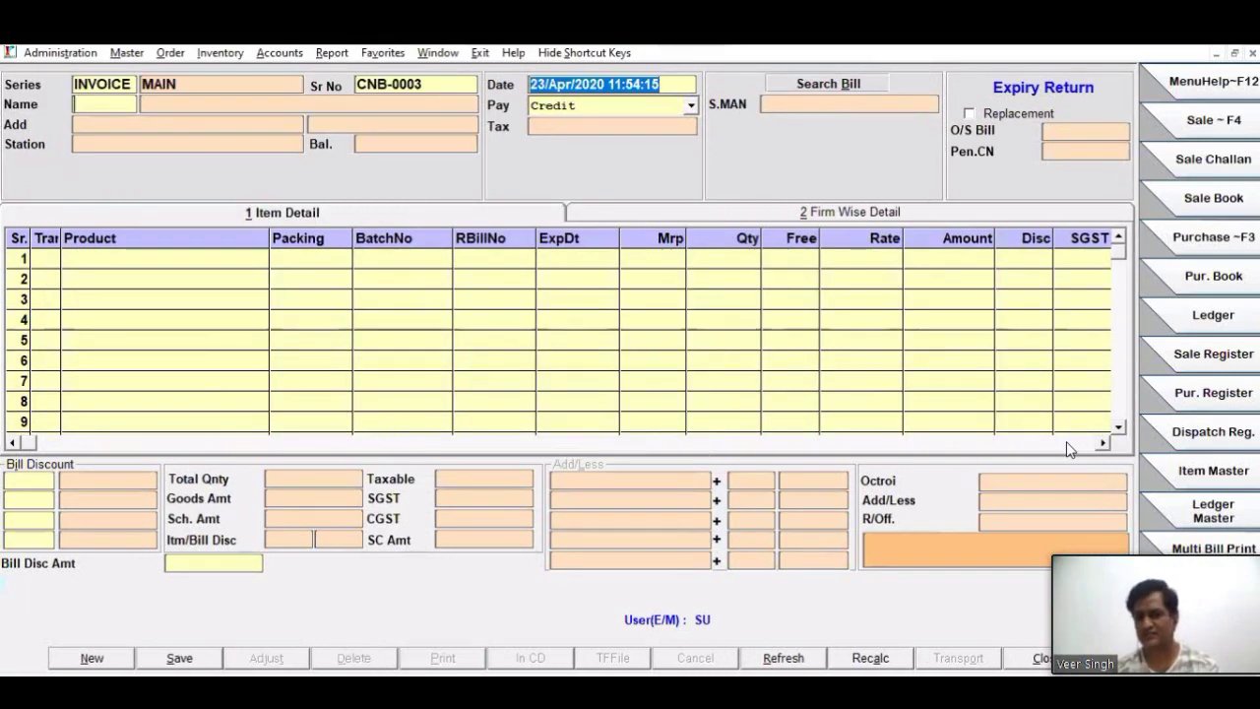
{"action": "key", "text": "Return"}
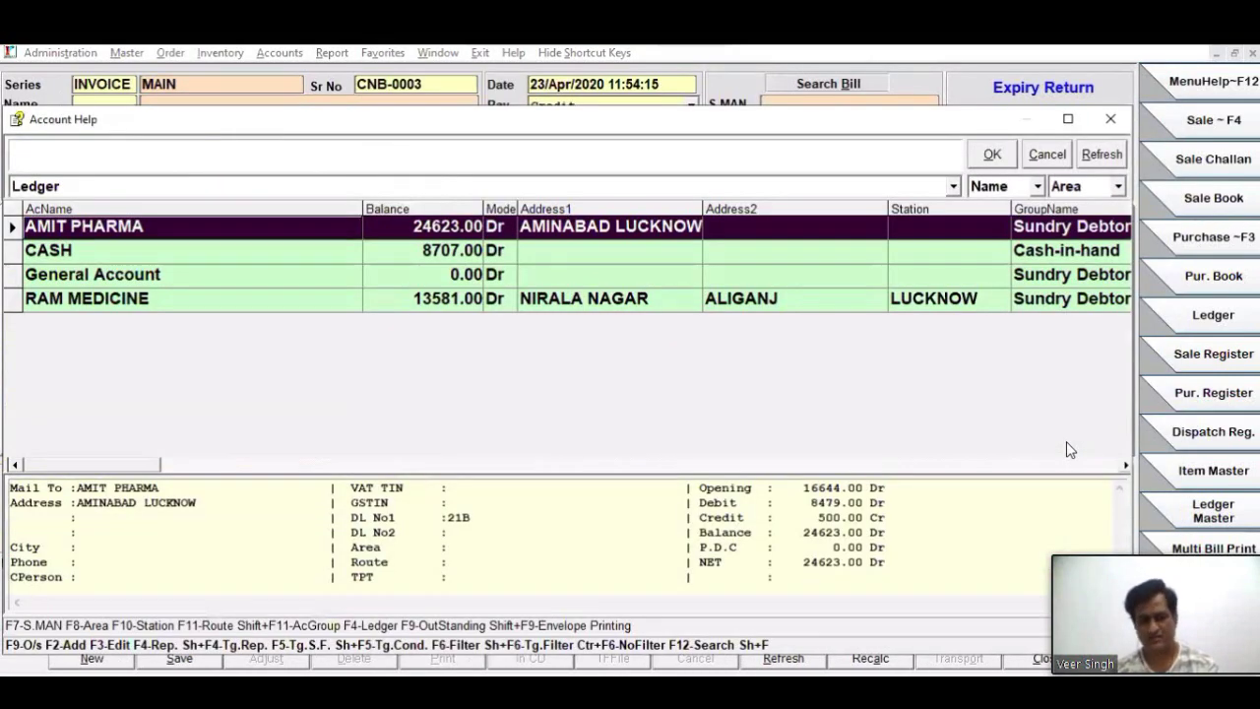
Step: Select RAM MEDICINE as the party and accept its other details with MRP rate type and 35 item discount
{"action": "key", "text": "Down"}
{"action": "key", "text": "Down"}
{"action": "key", "text": "Down"}
{"action": "key", "text": "Return"}
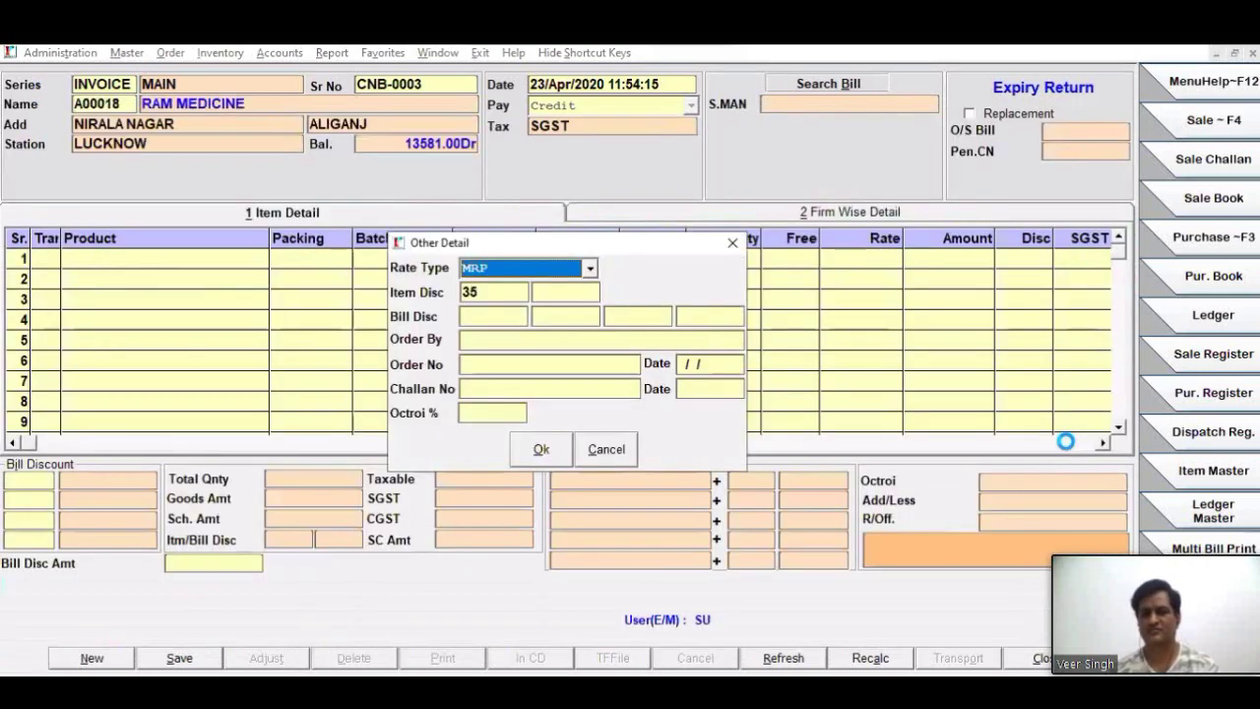
{"action": "key", "text": "Return"}
{"action": "key", "text": "Return"}
{"action": "key", "text": "Return"}
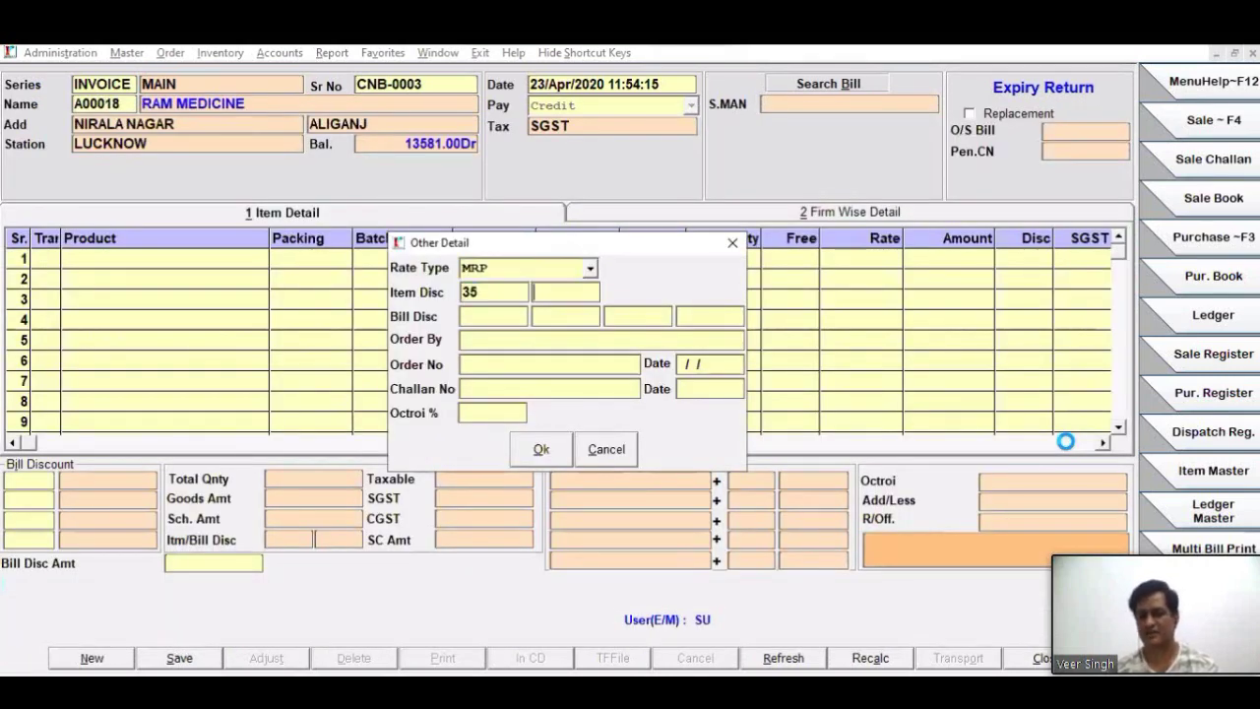
{"action": "key", "text": "Return"}
{"action": "key", "text": "Return"}
{"action": "key", "text": "Return"}
{"action": "key", "text": "Return"}
{"action": "key", "text": "Return"}
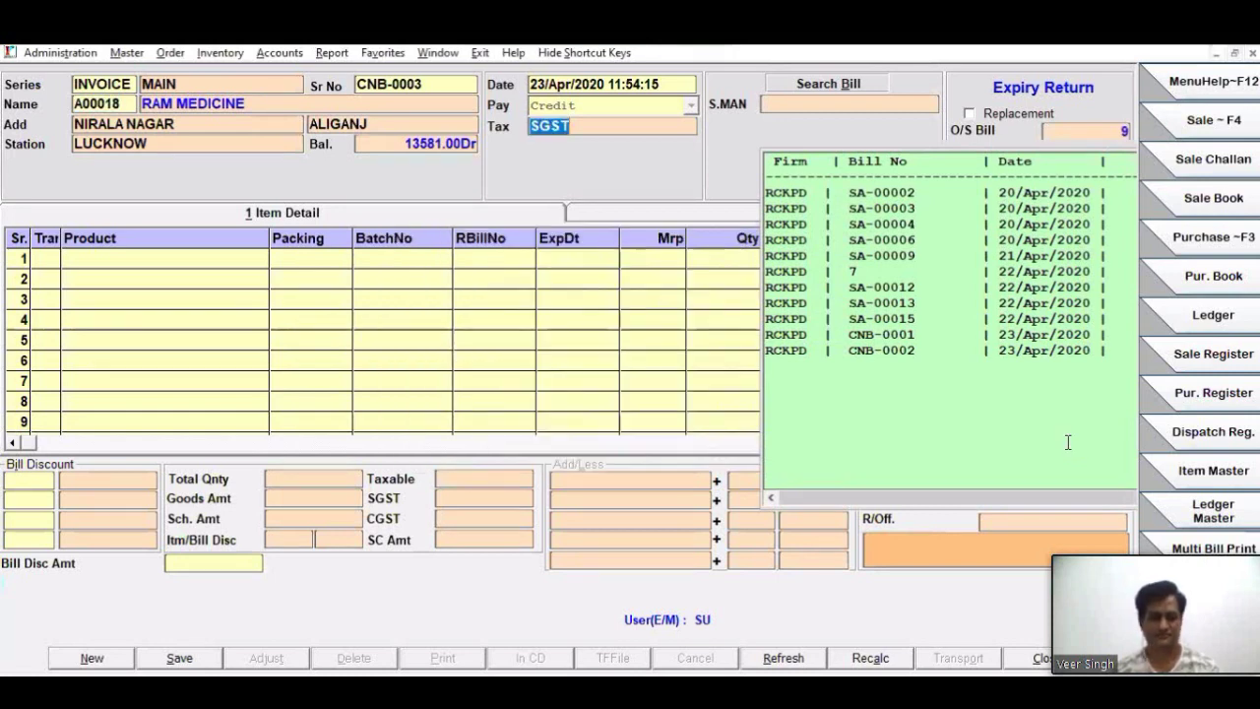
Step: Set the return invoice's tax type to Non Gst Tax
{"action": "type", "text": "NON"}
{"action": "key", "text": "Escape"}
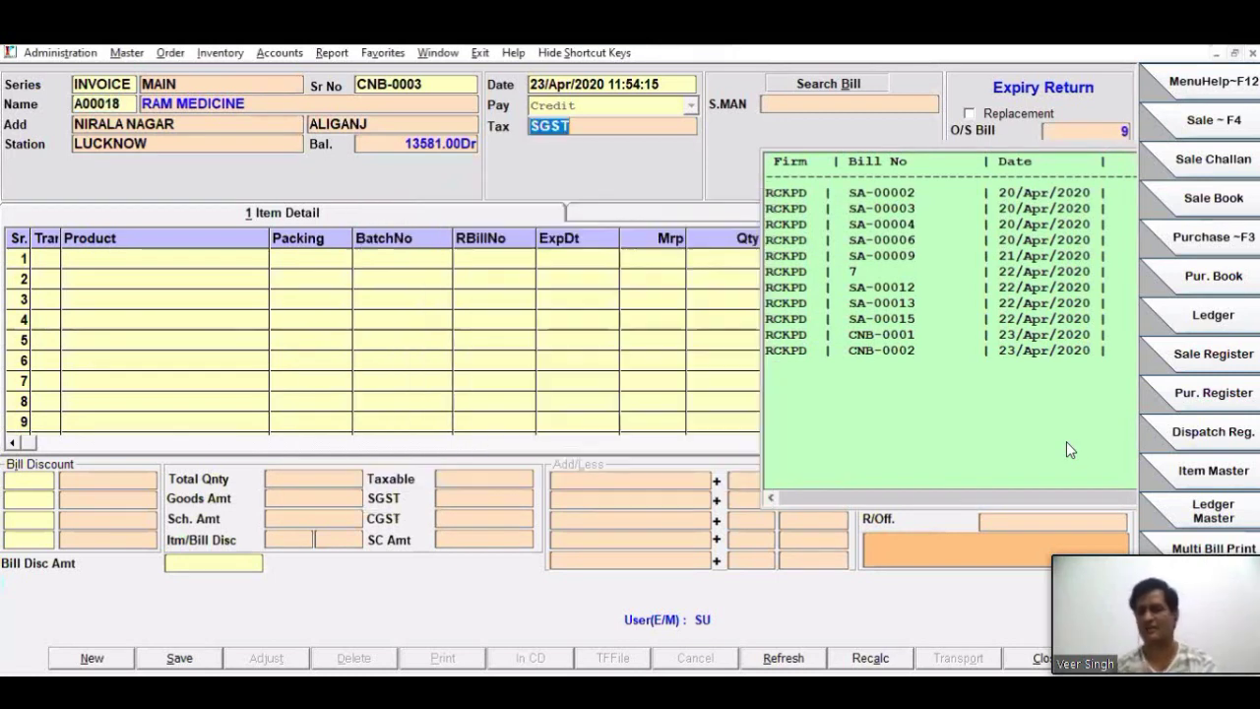
{"action": "key", "text": "Return"}
{"action": "key", "text": "Return"}
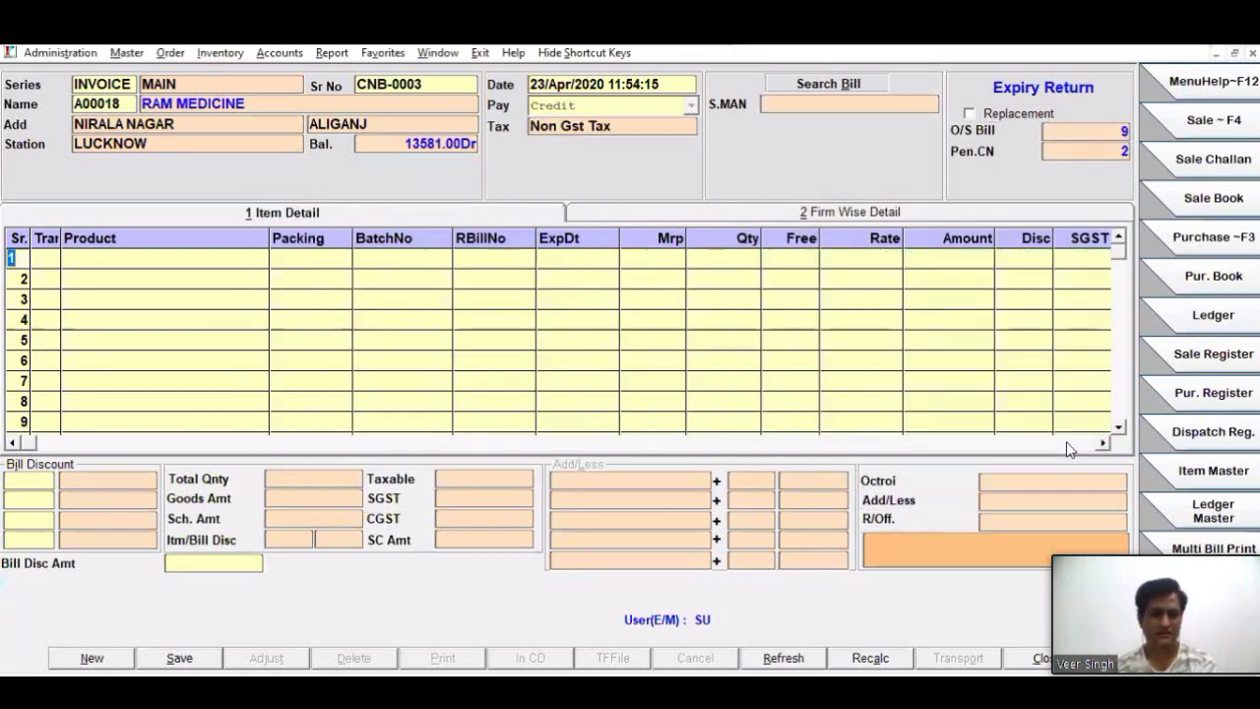
Step: Add BEECOFIX 100ML with its listed batch to the first item row
{"action": "key", "text": "Return"}
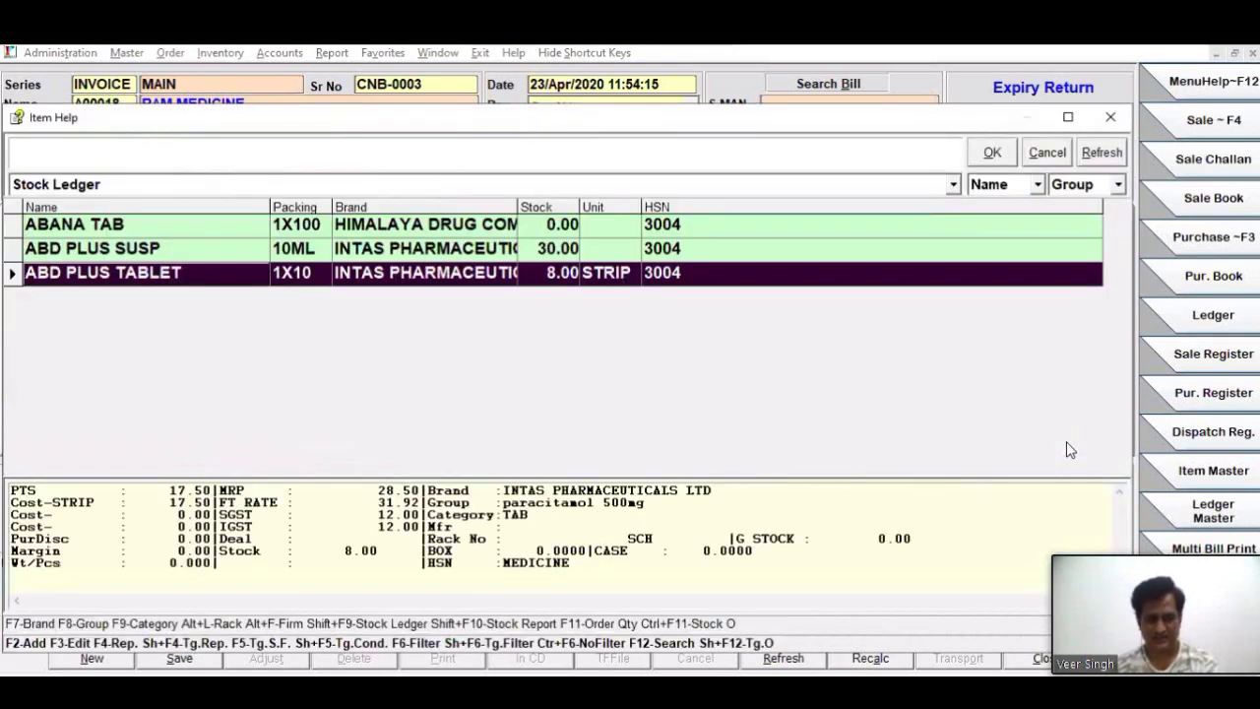
{"action": "type", "text": "B"}
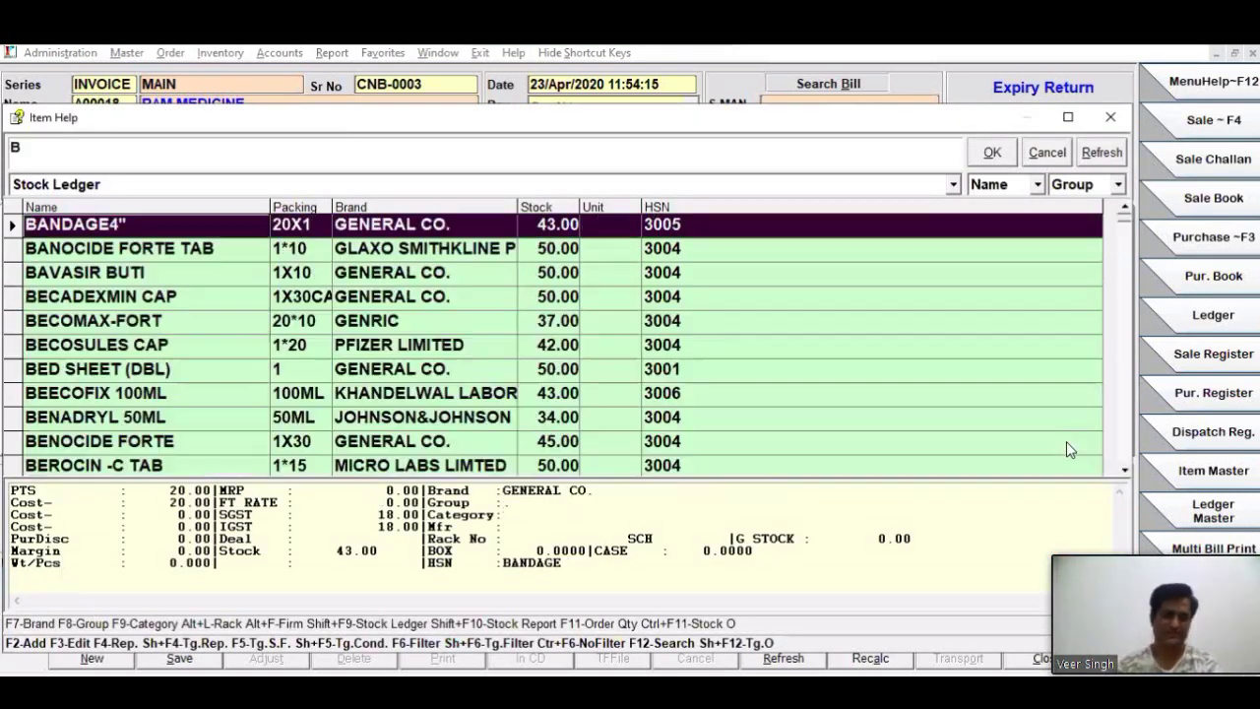
{"action": "key", "text": "Down"}
{"action": "key", "text": "Down"}
{"action": "key", "text": "Down"}
{"action": "key", "text": "Down"}
{"action": "key", "text": "Down"}
{"action": "key", "text": "Down"}
{"action": "key", "text": "Down"}
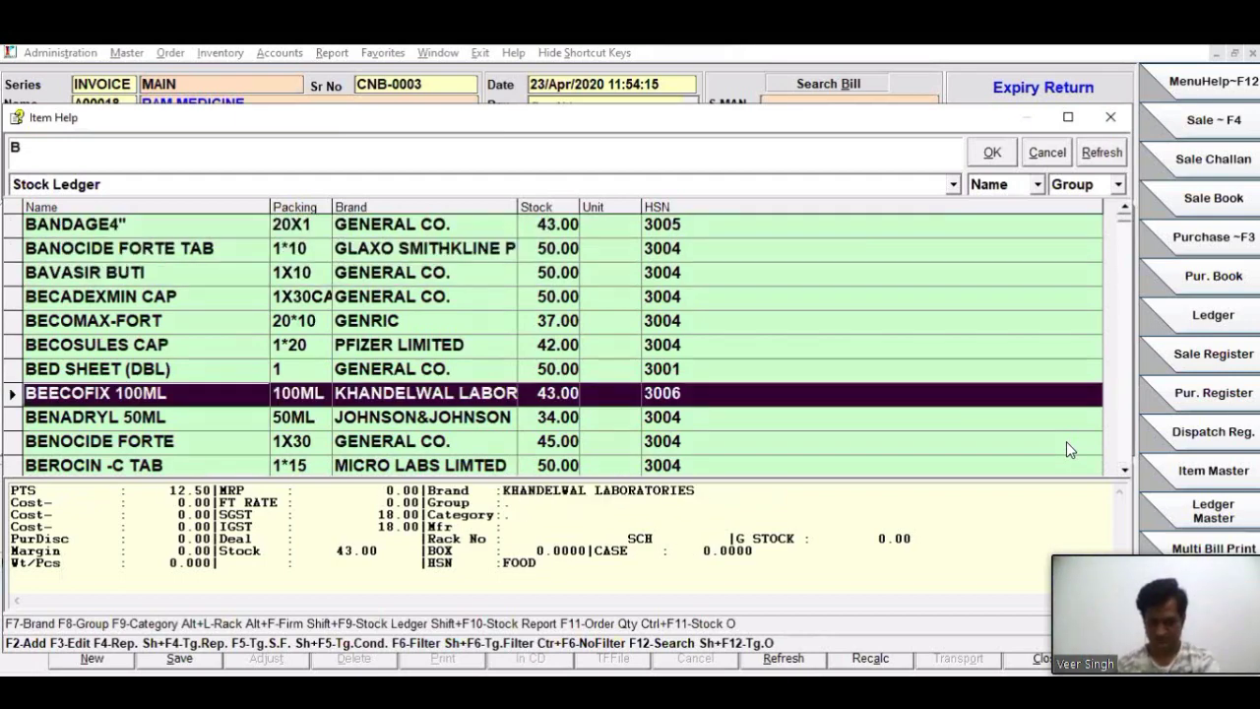
{"action": "key", "text": "Return"}
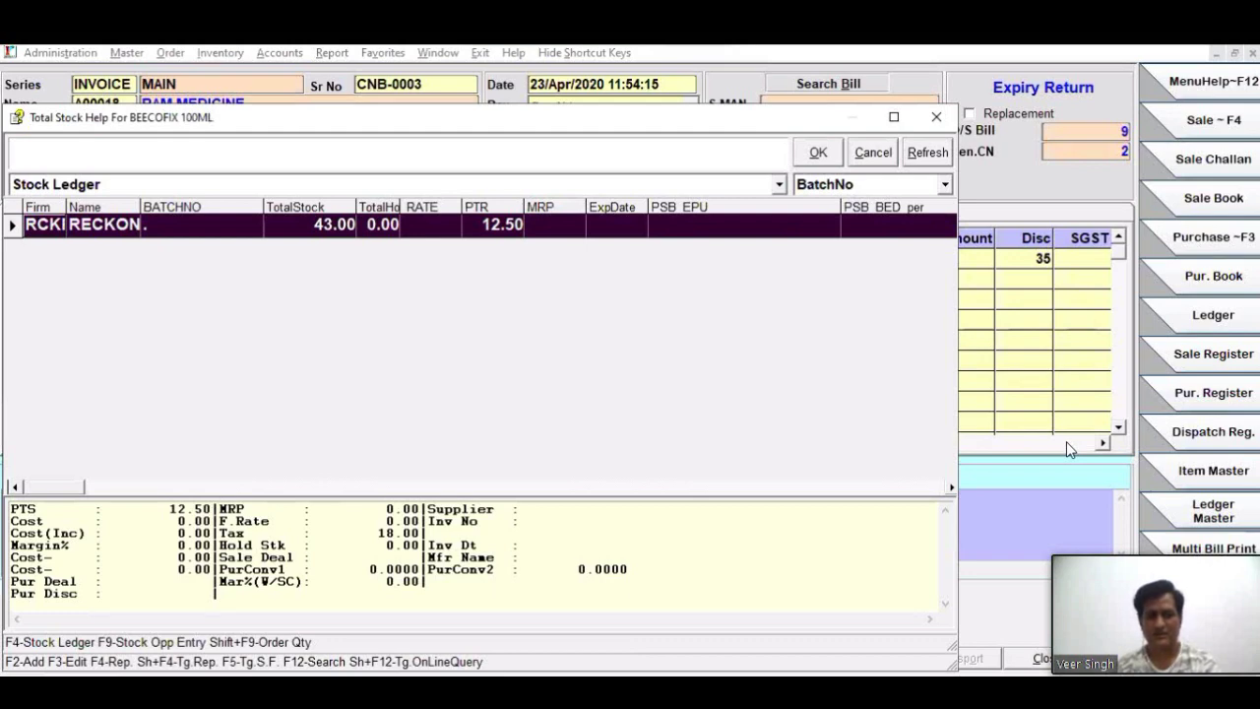
{"action": "key", "text": "Return"}
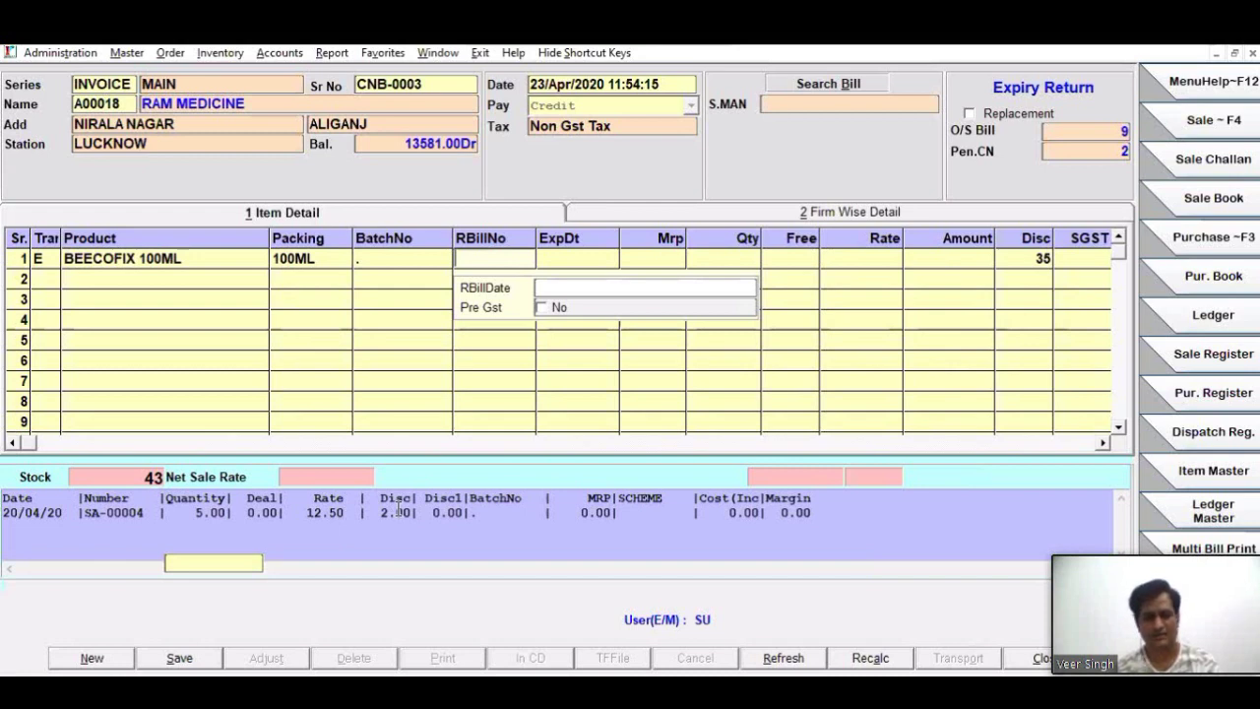
Step: Link the BEECOFIX 100ML row to return bill SA-00004 dated 20/Apr/2020
{"action": "key", "text": "Return"}
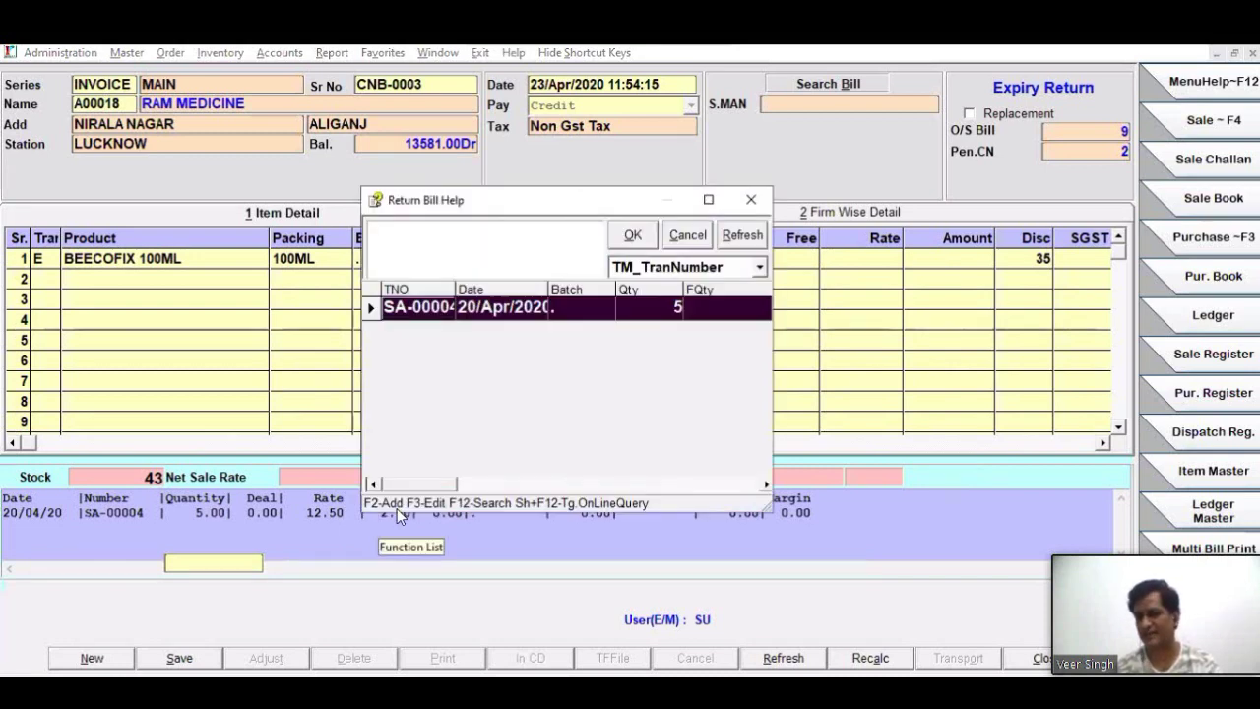
{"action": "key", "text": "Escape"}
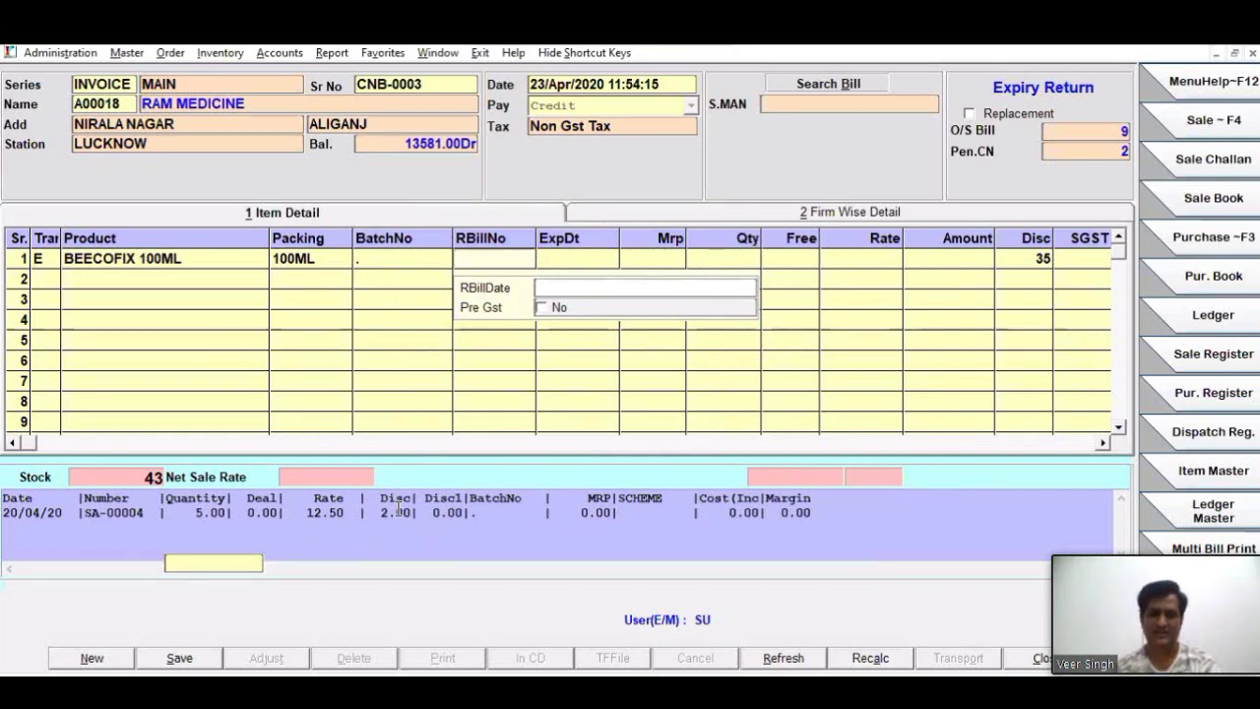
{"action": "key", "text": "Return"}
{"action": "key", "text": "Return"}
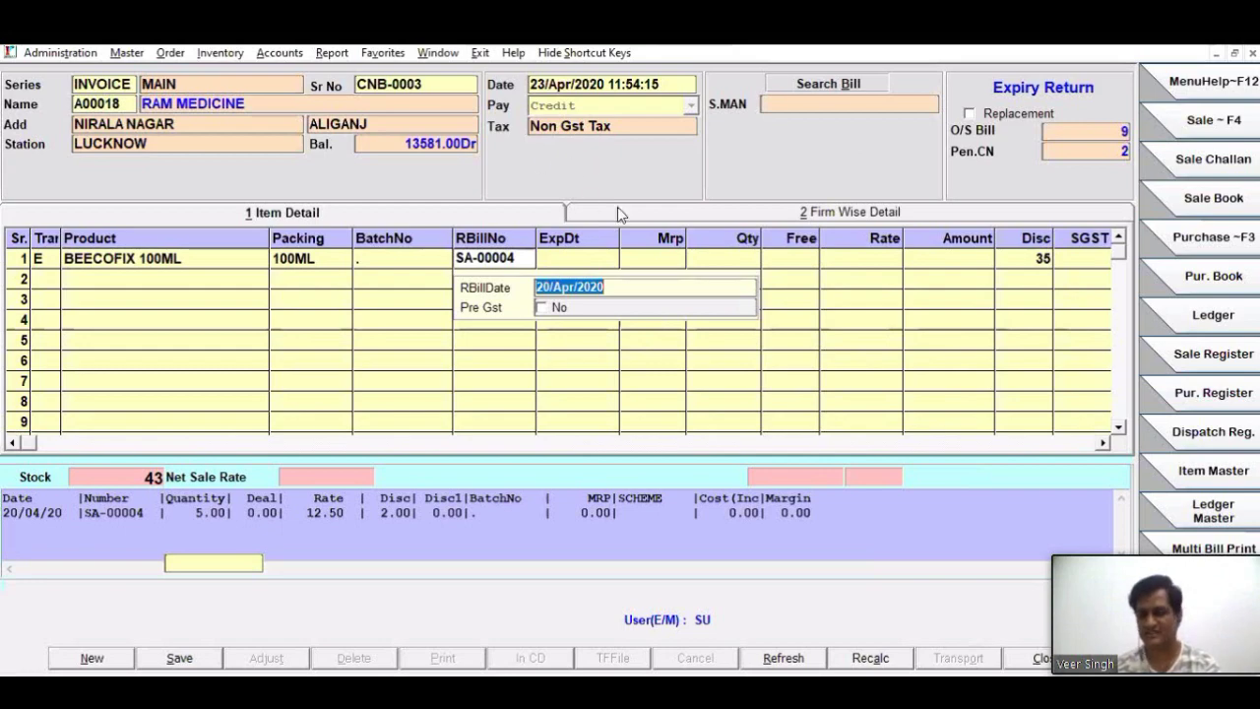
Step: Select BEECOFIX 100ML and its batch again under SGST tax, and clear the item row
{"action": "key", "text": "Return"}
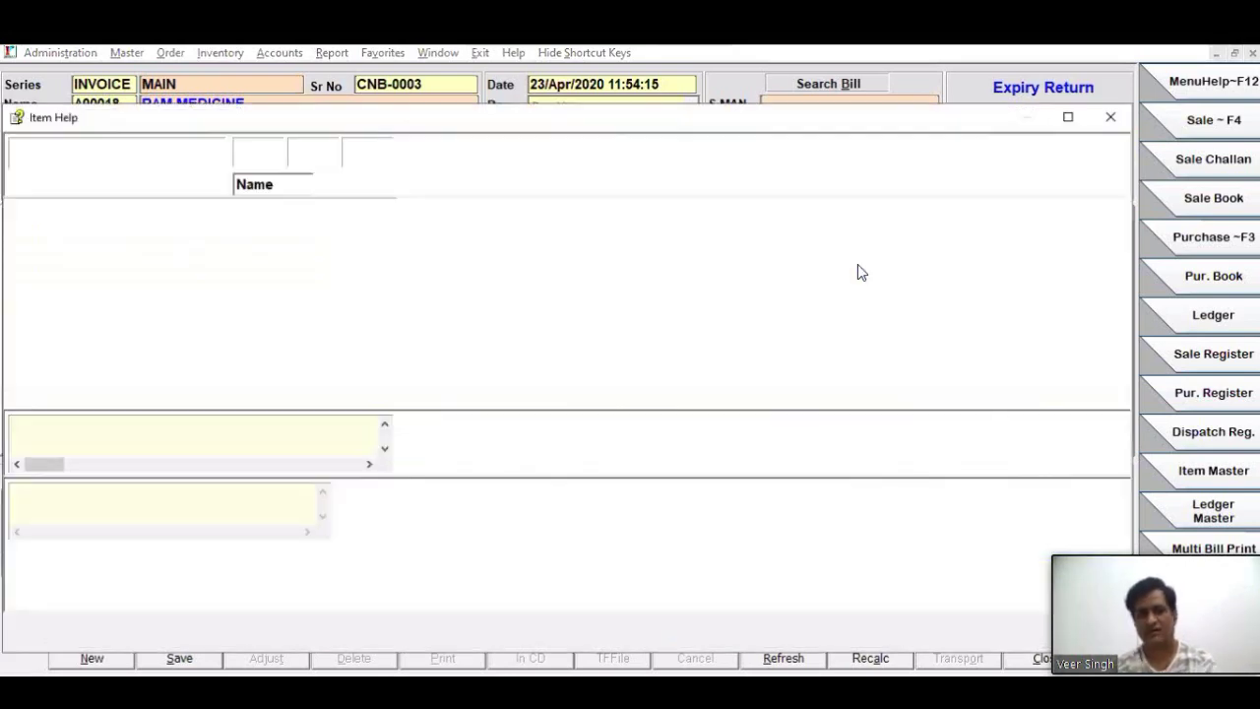
{"action": "key", "text": "Return"}
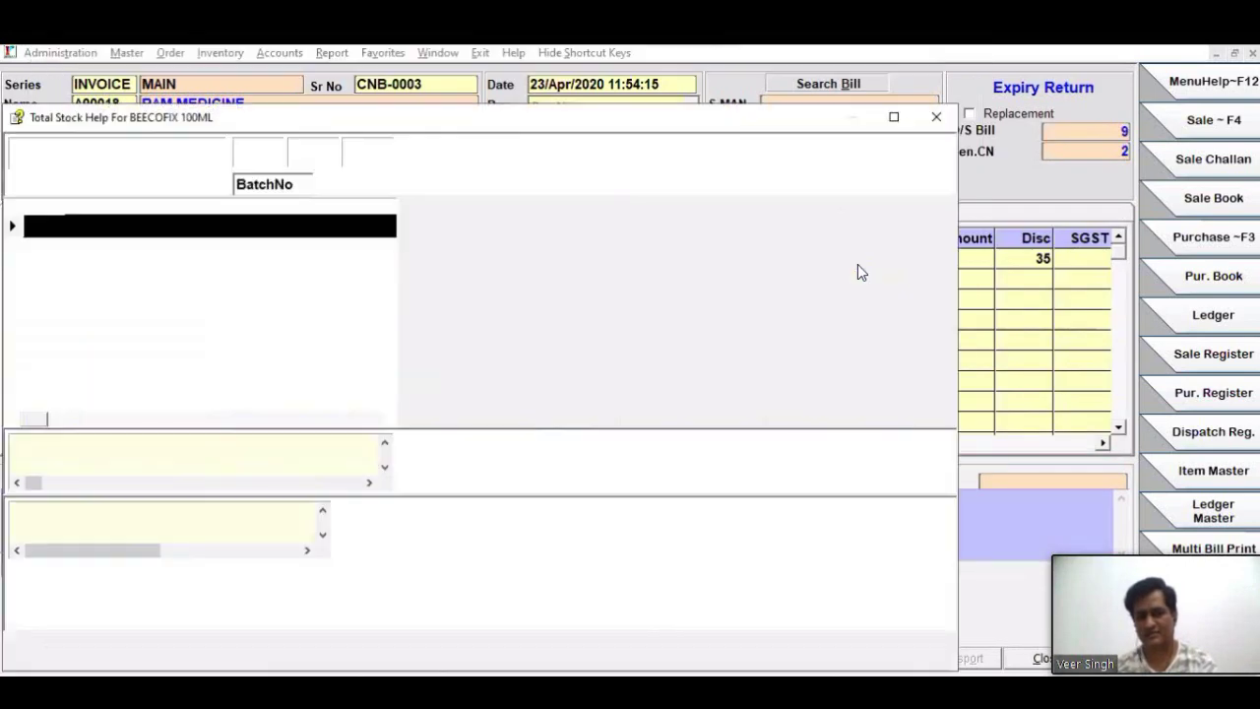
{"action": "key", "text": "Return"}
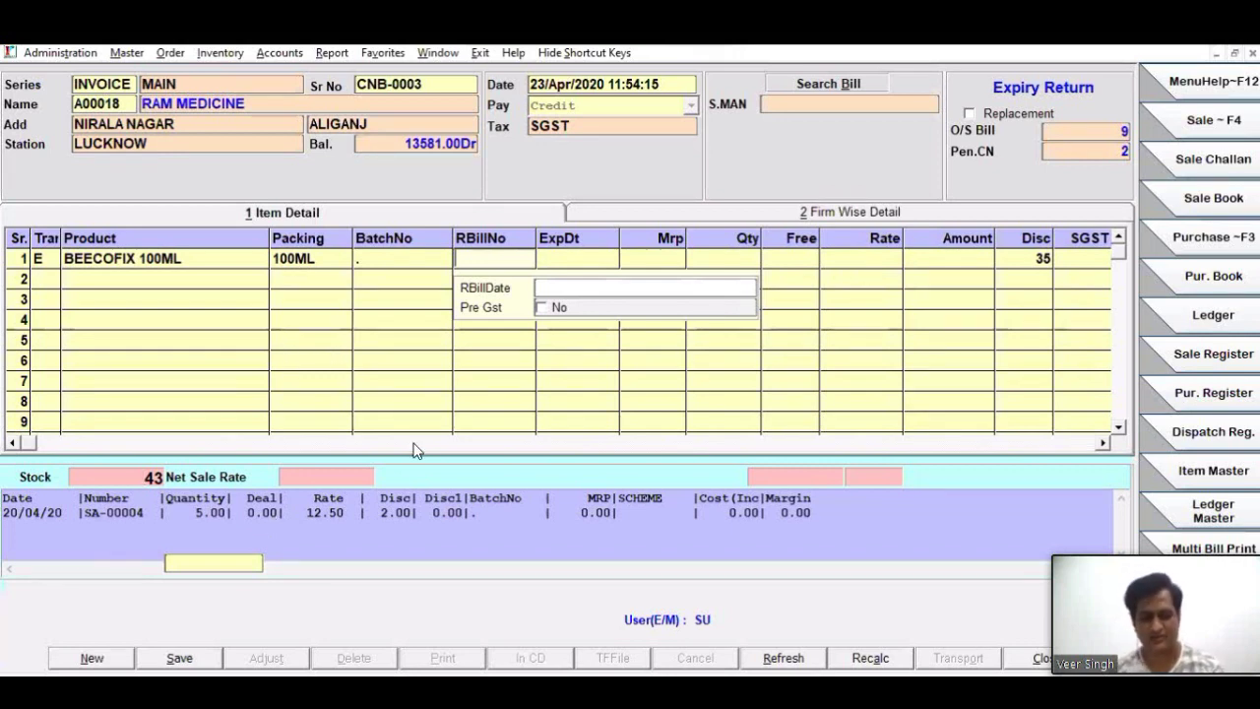
{"action": "key", "text": "Escape"}
{"action": "key", "text": "Return"}
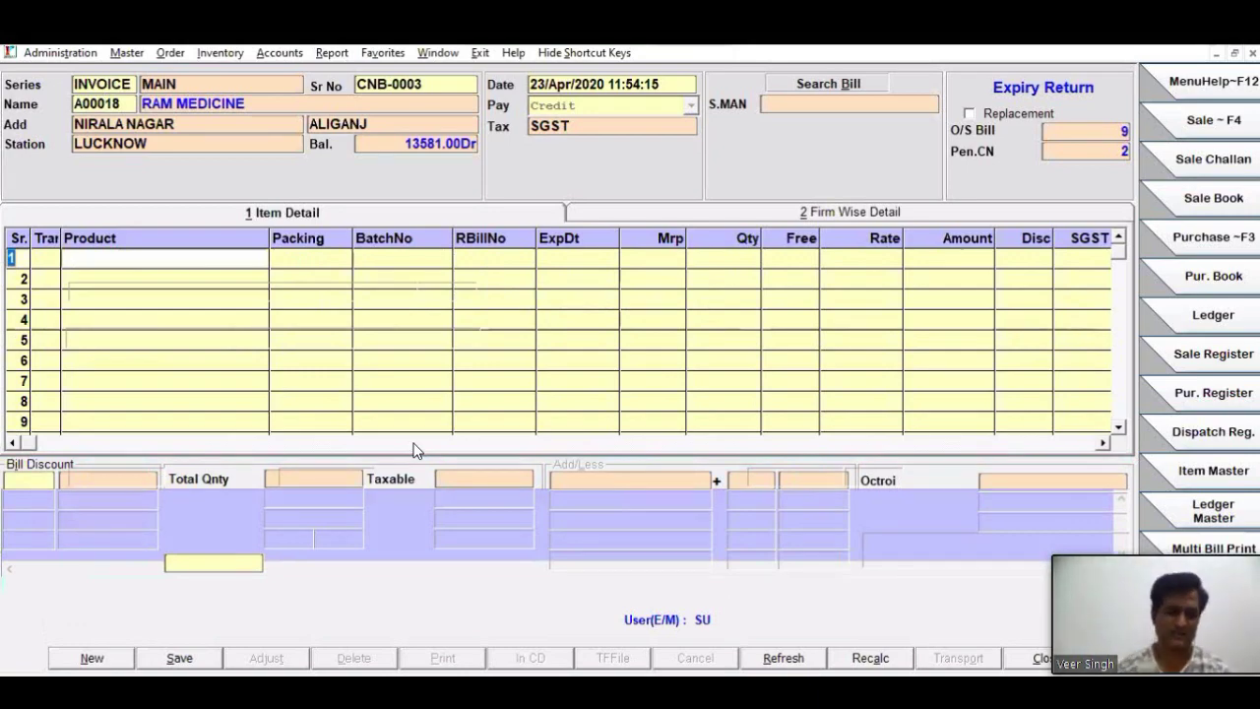
Step: Add XZYME DROP with its listed batch to the first item row
{"action": "key", "text": "Return"}
{"action": "type", "text": "X"}
{"action": "key", "text": "Down"}
{"action": "key", "text": "Down"}
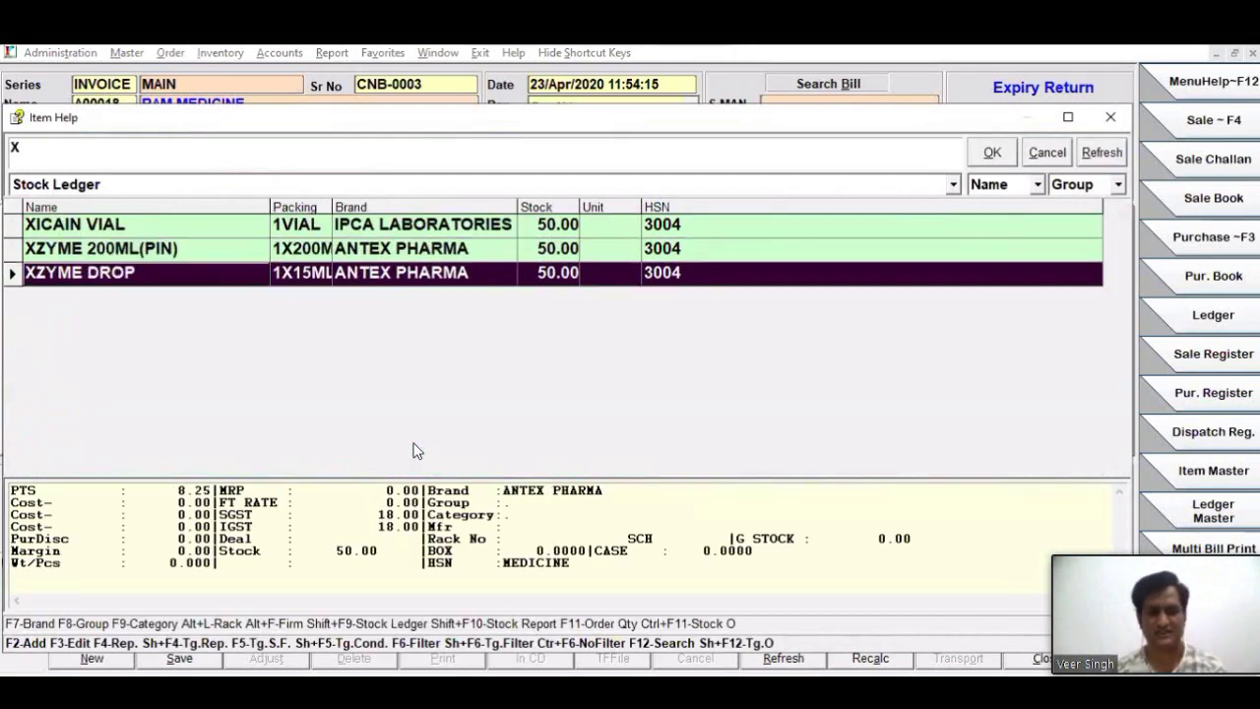
{"action": "key", "text": "Return"}
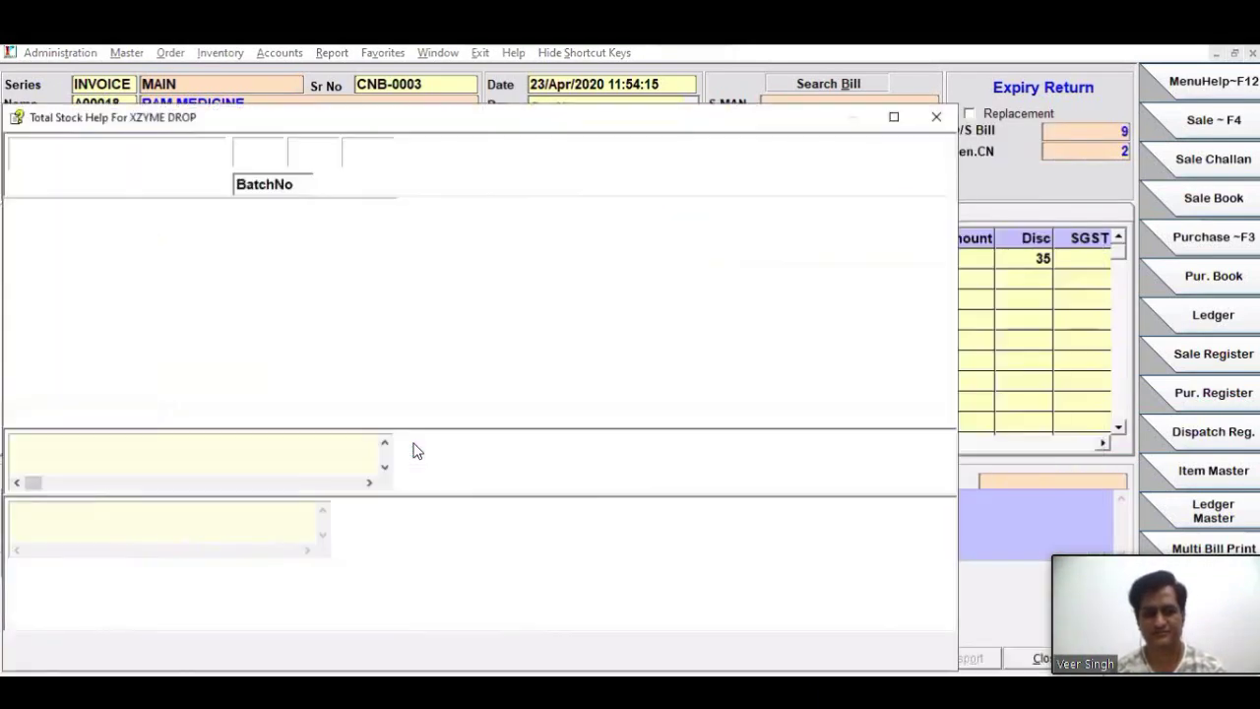
{"action": "key", "text": "Return"}
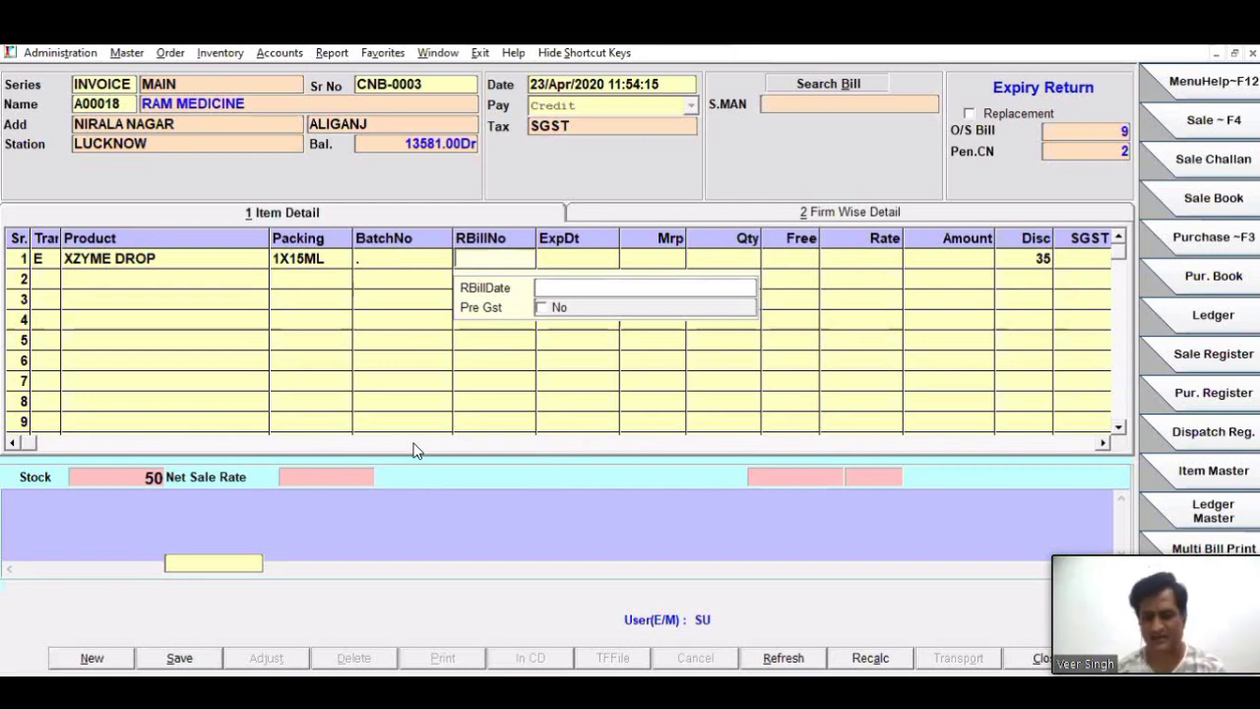
{"action": "type", "text": "ST00001"}
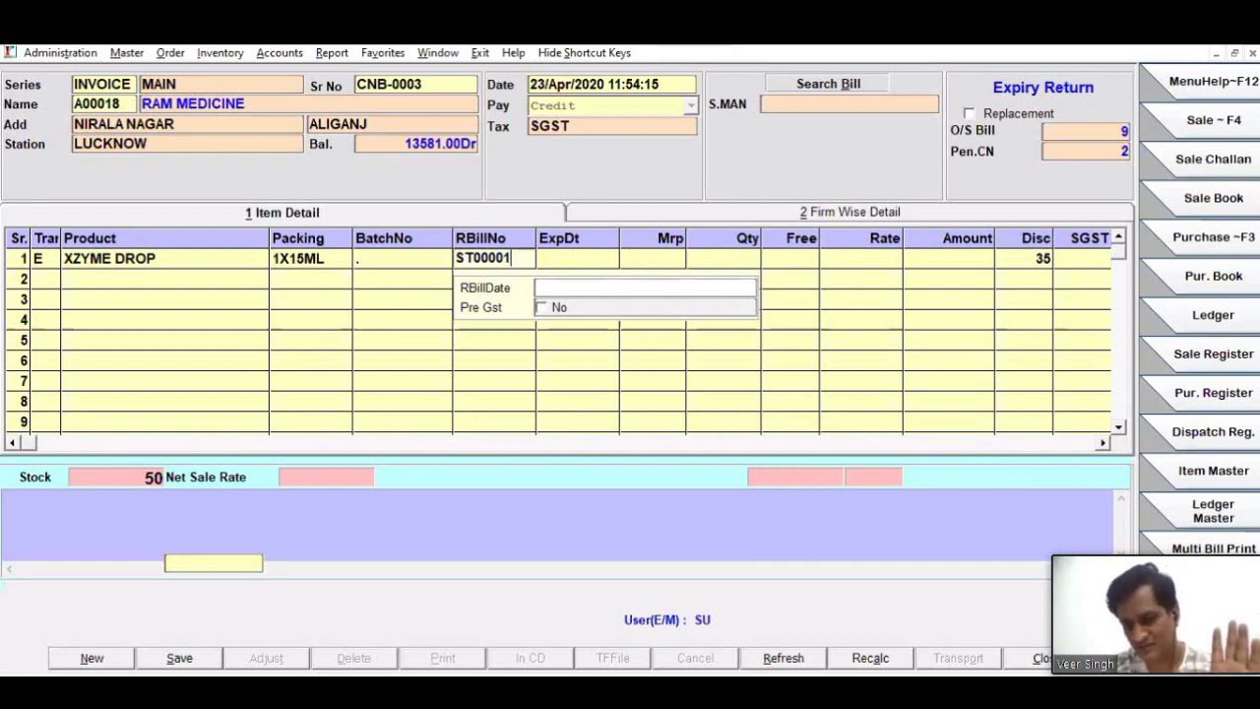
{"action": "key", "text": "BackSpace"}
{"action": "key", "text": "BackSpace"}
{"action": "key", "text": "BackSpace"}
{"action": "key", "text": "BackSpace"}
{"action": "key", "text": "BackSpace"}
{"action": "key", "text": "BackSpace"}
{"action": "key", "text": "BackSpace"}
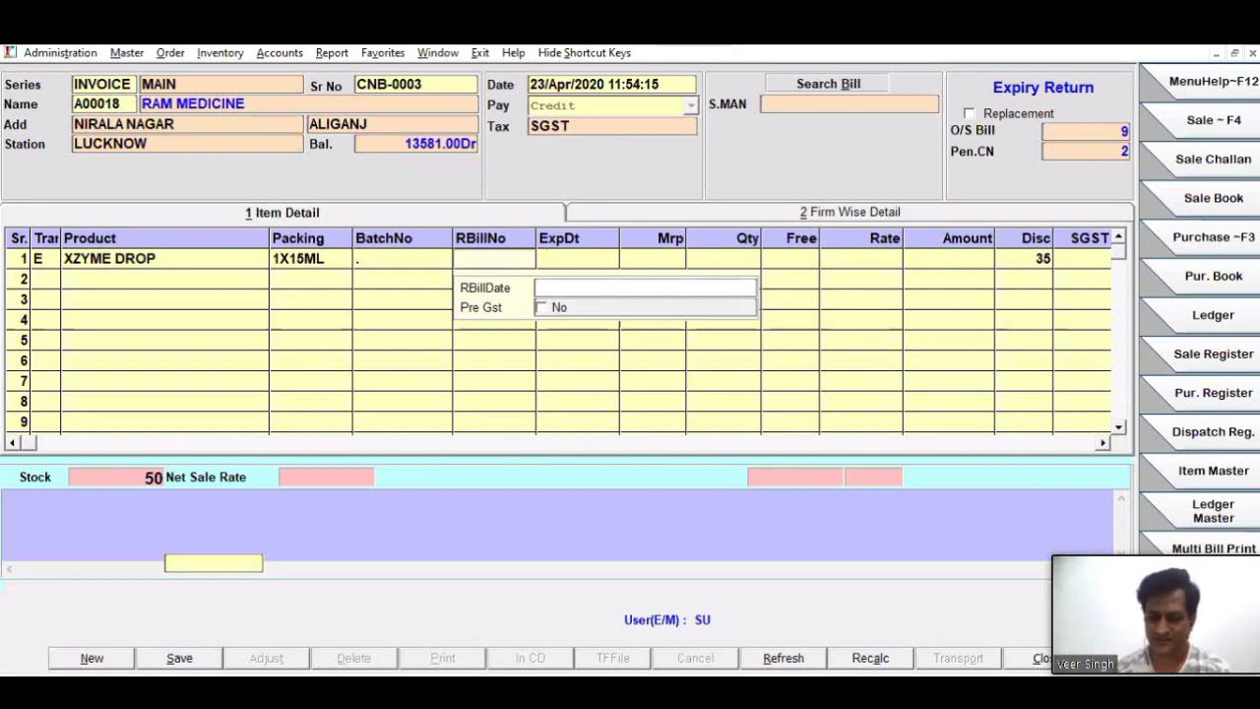
Step: Set XZYME DROP's return bill number to ST000151 with bill date 01/Apr/2017 and accept the Pre Gst option
{"action": "type", "text": "ST000151"}
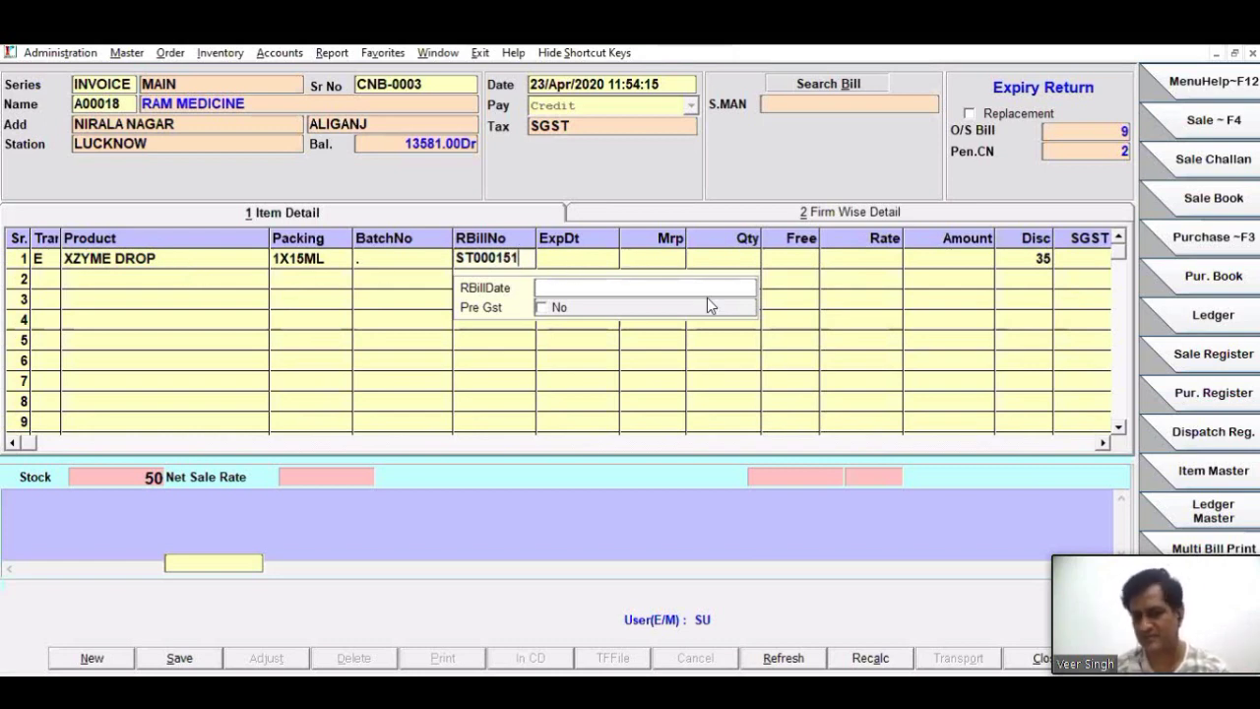
{"action": "key", "text": "Return"}
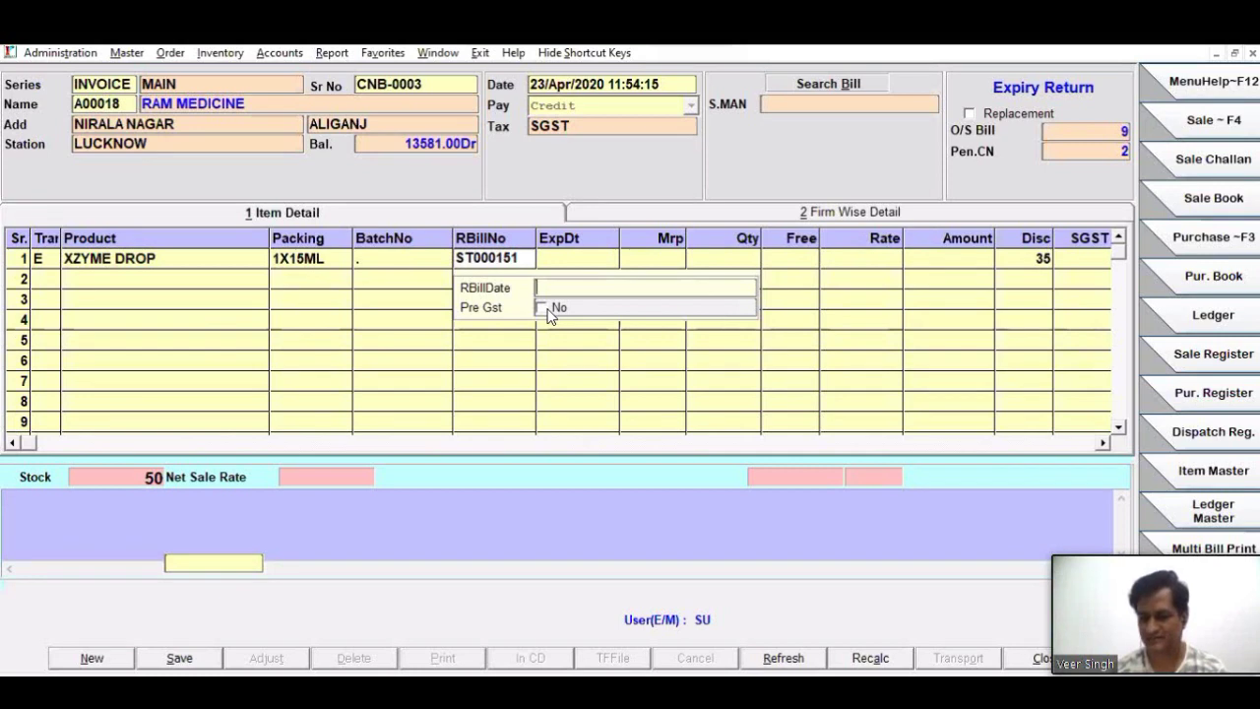
{"action": "type", "text": "1/4/17"}
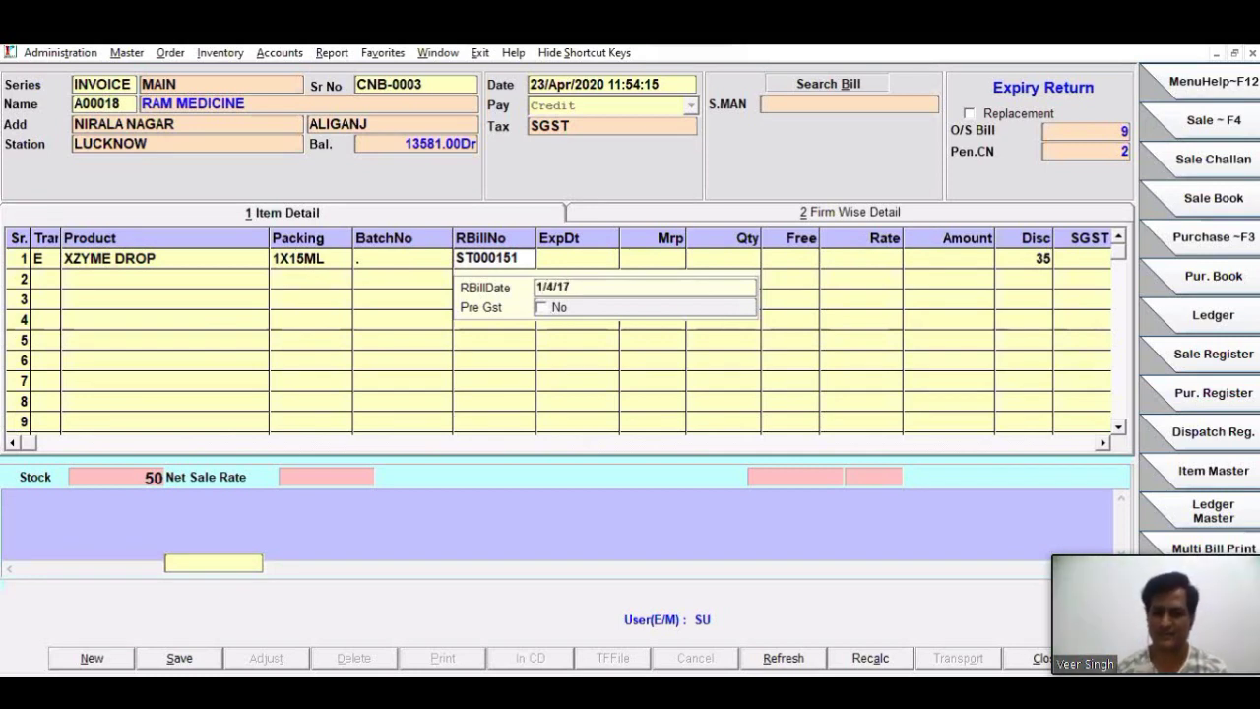
{"action": "key", "text": "Return"}
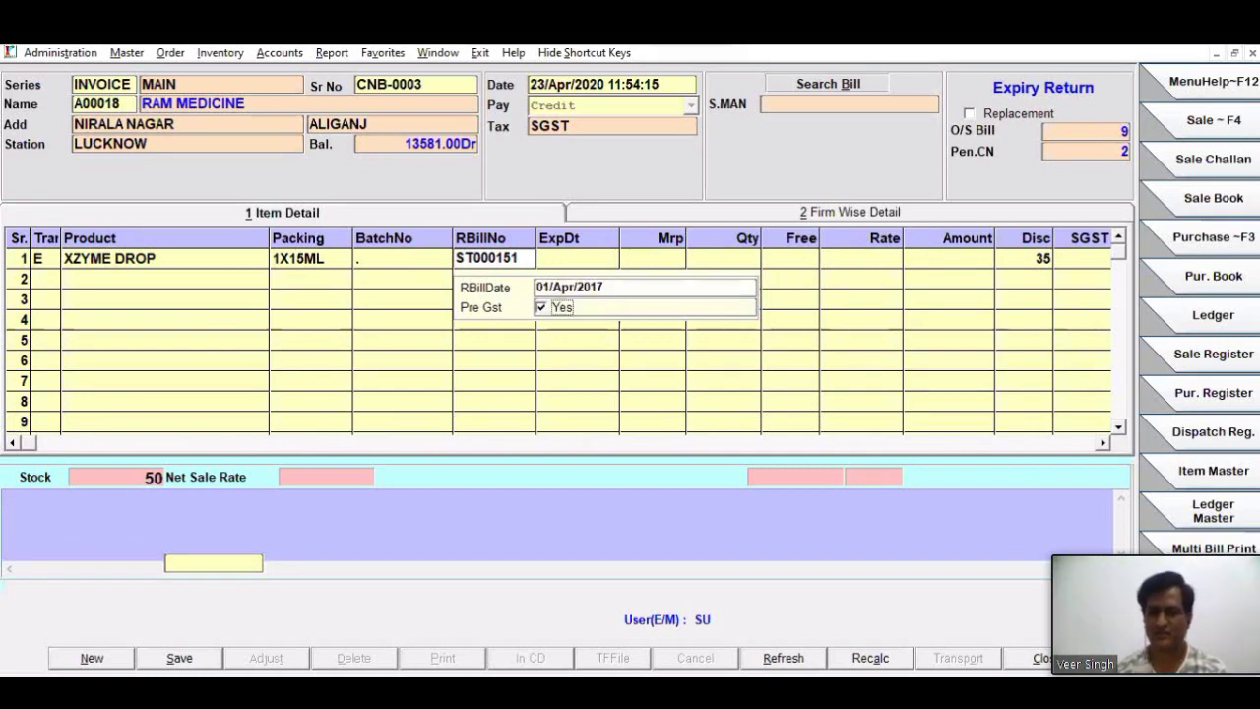
{"action": "key", "text": "Return"}
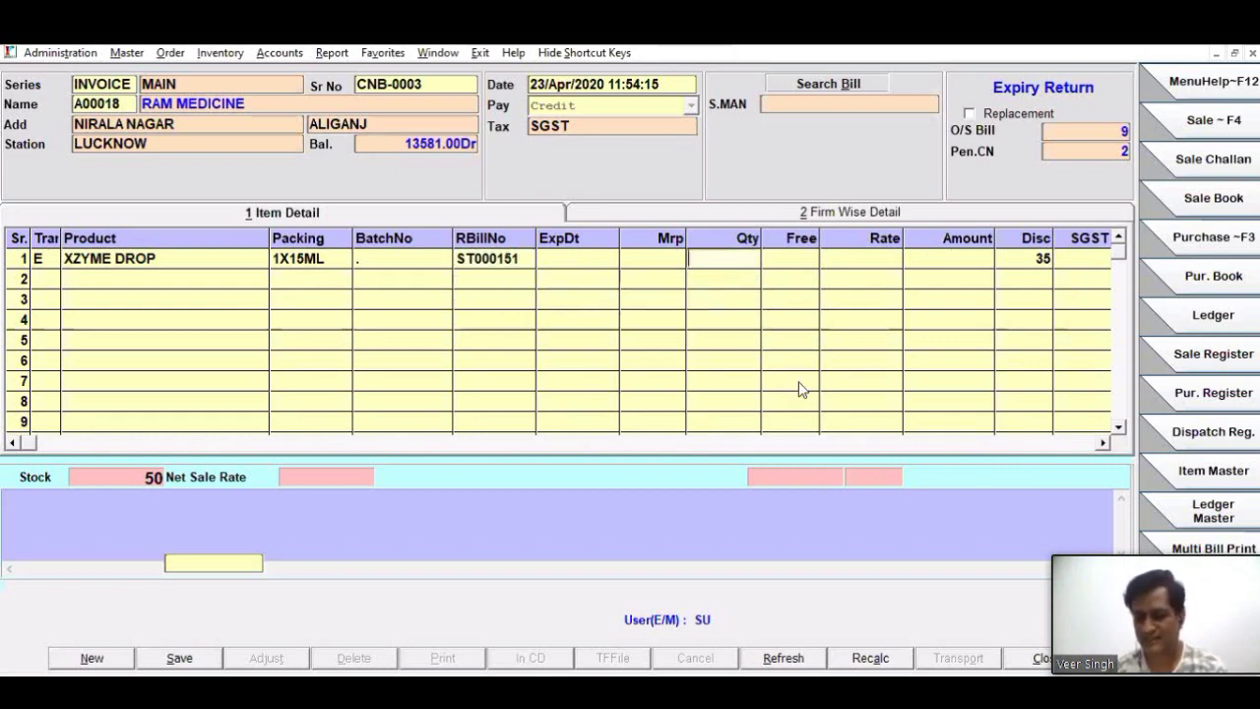
Step: Revisit XZYME DROP's return bill number and open the item's sale detail
{"action": "left_click", "coordinate": [490, 258]}
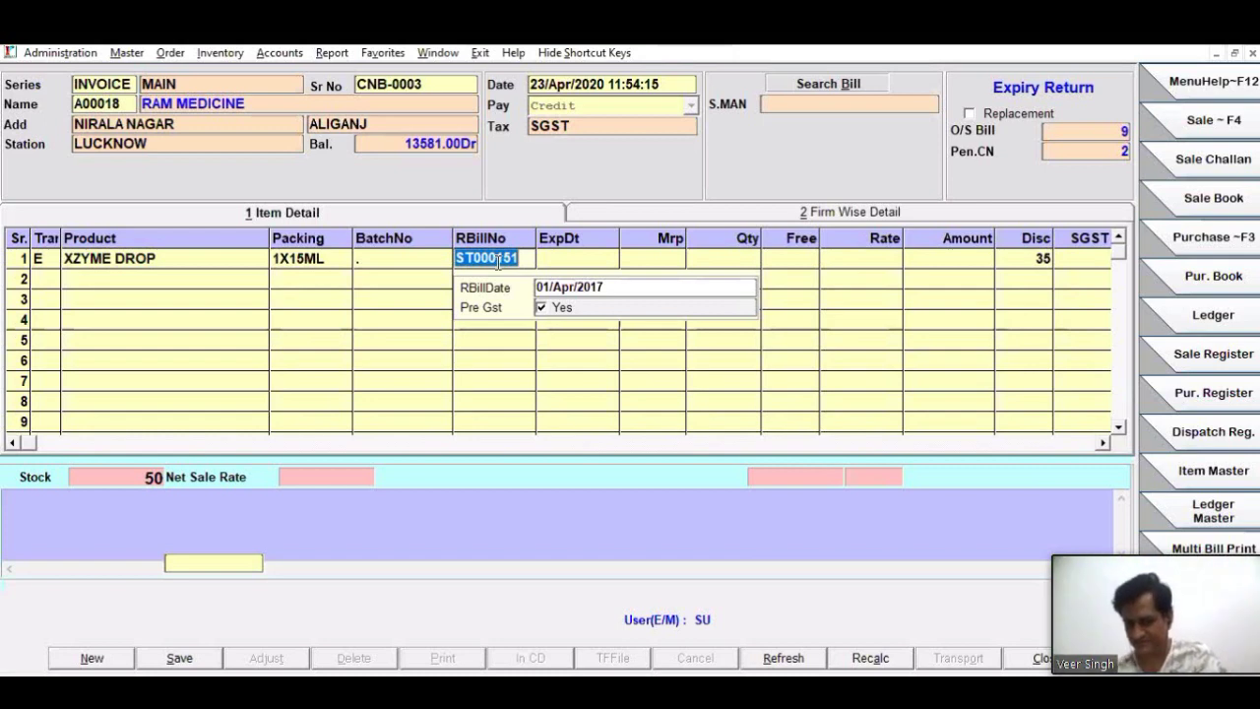
{"action": "key", "text": "Return"}
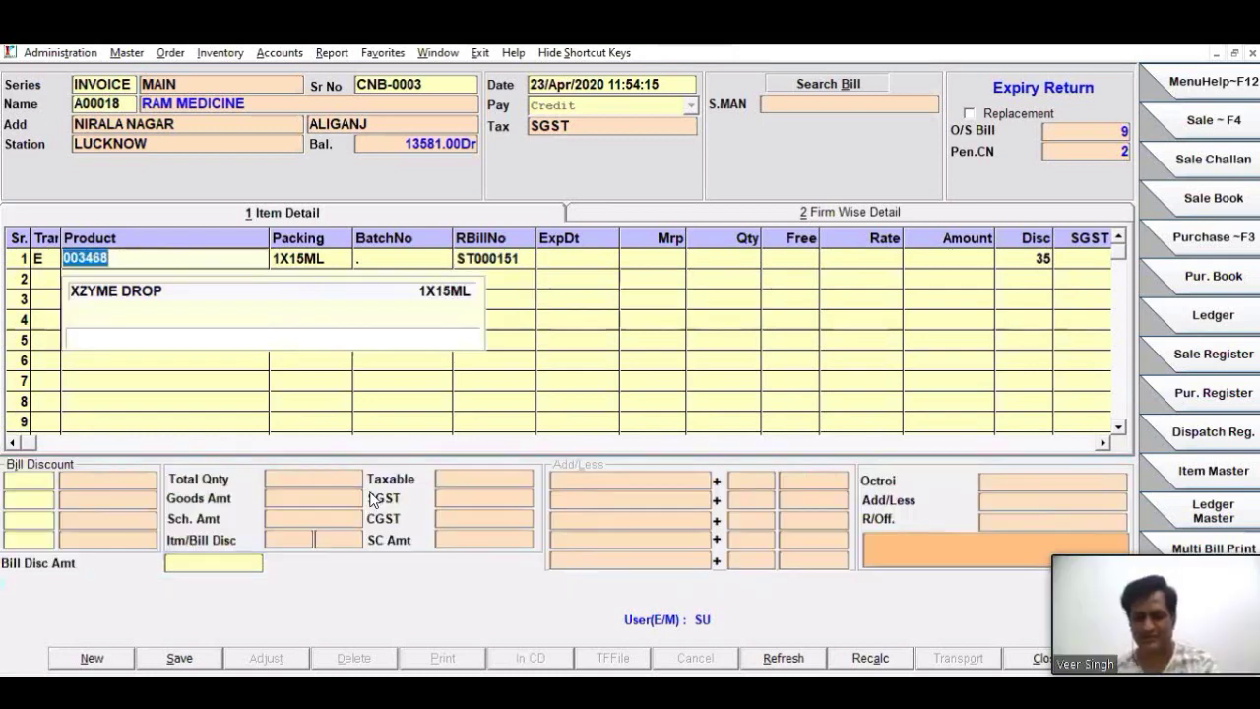
{"action": "key", "text": "Return"}
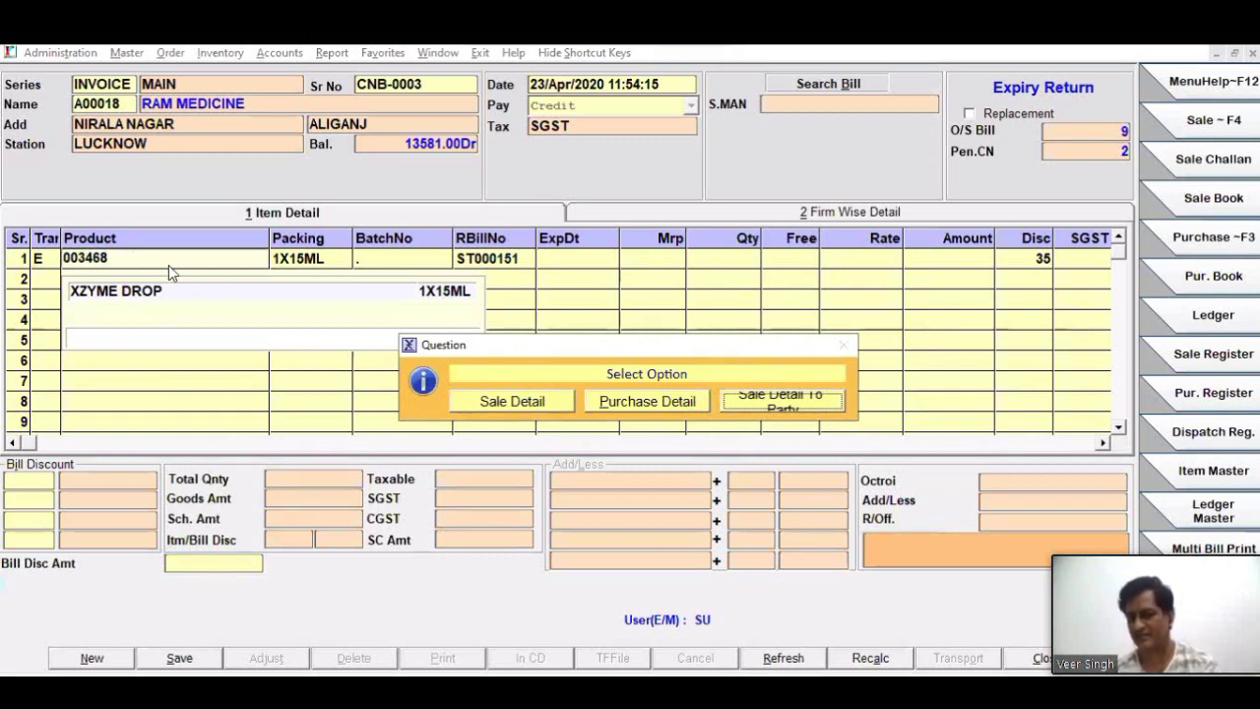
{"action": "left_click", "coordinate": [520, 399]}
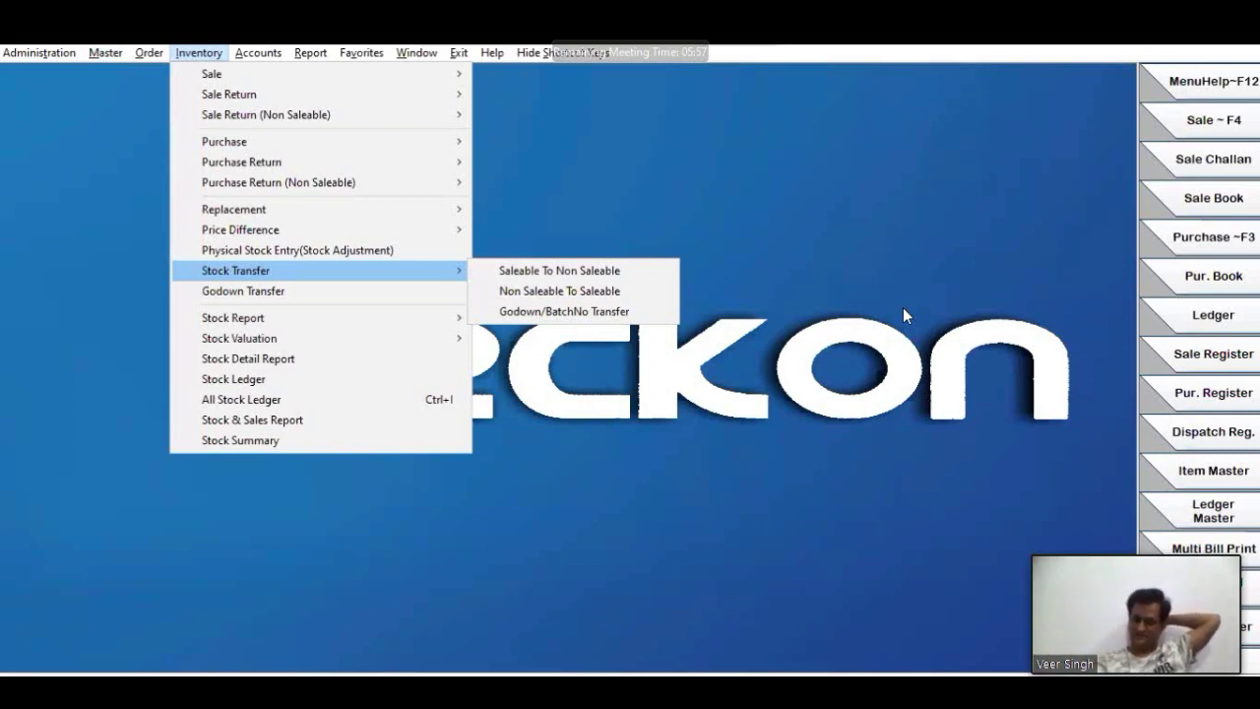
Step: Open the Non Saleable To Saleable stock transfer and select the MAIN series and the RCKPD firm
{"action": "left_click", "coordinate": [594, 294]}
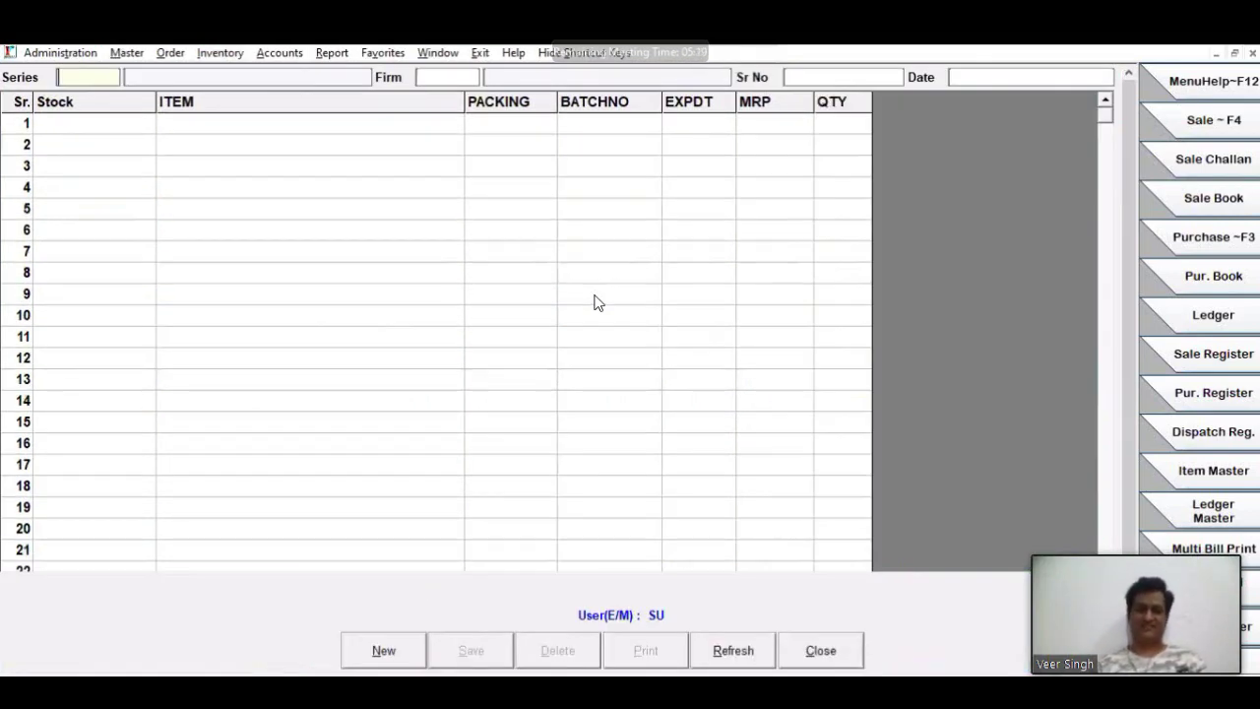
{"action": "key", "text": "Return"}
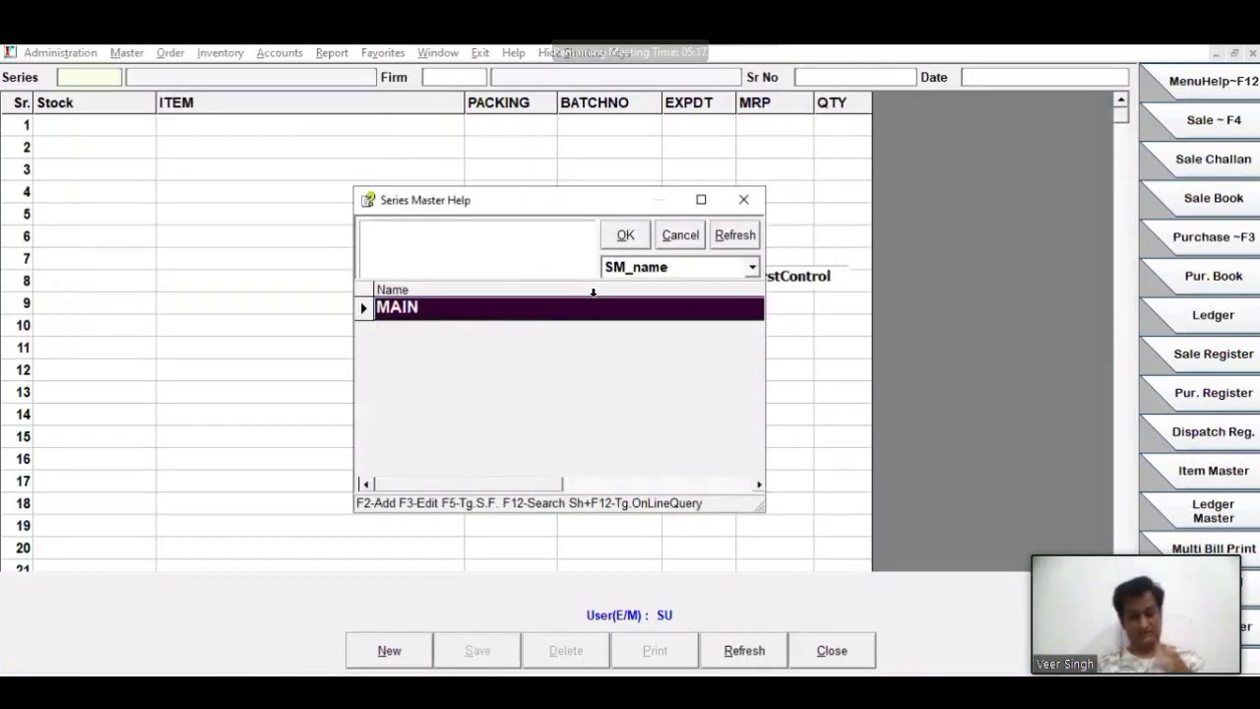
{"action": "key", "text": "Return"}
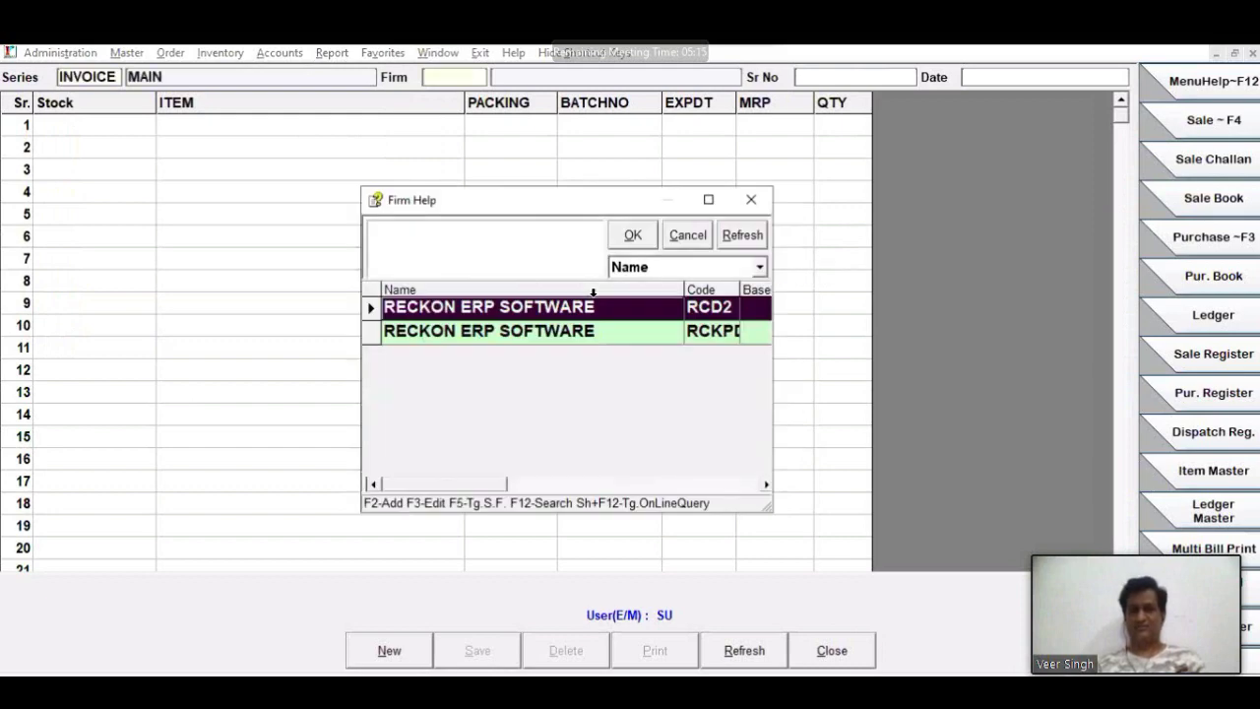
{"action": "key", "text": "Down"}
{"action": "key", "text": "Return"}
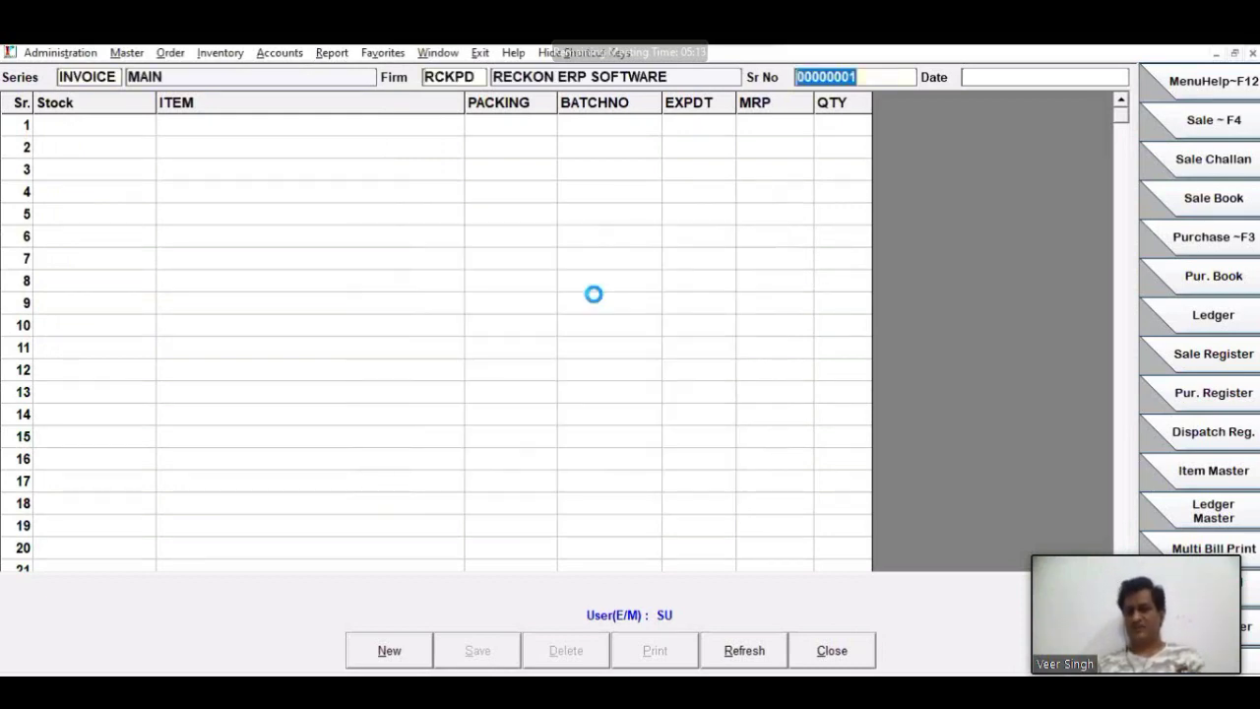
Step: Accept the transfer's serial number and date, and set the first row's stock type to Breakage
{"action": "key", "text": "Return"}
{"action": "key", "text": "Return"}
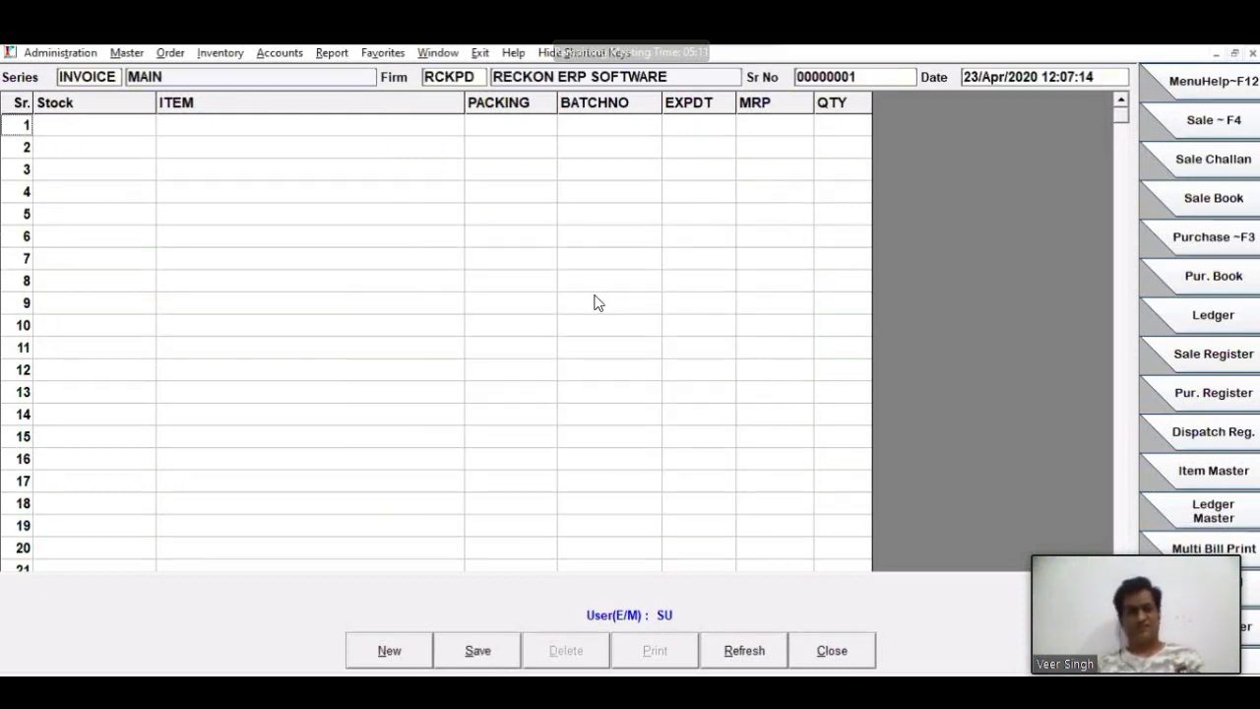
{"action": "key", "text": "Return"}
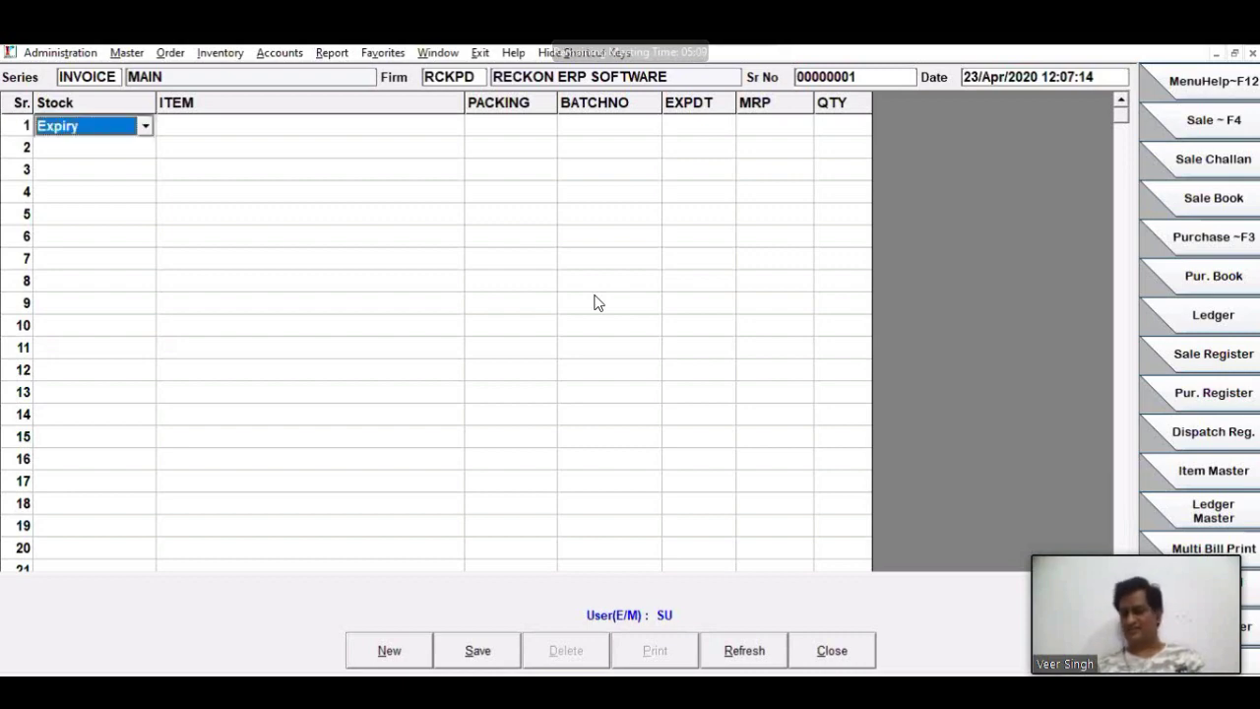
{"action": "key", "text": "Down"}
{"action": "key", "text": "Return"}
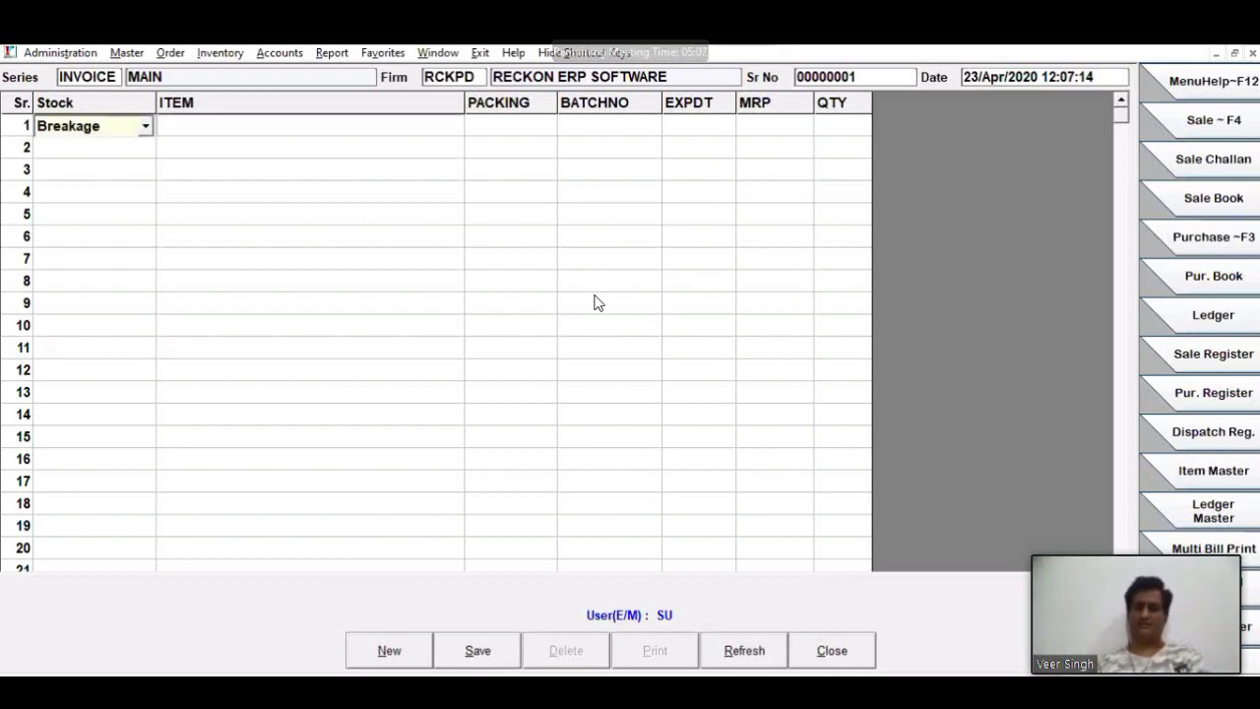
Step: Try to pick XZYME DROP and its breakage batch for the first row
{"action": "key", "text": "Return"}
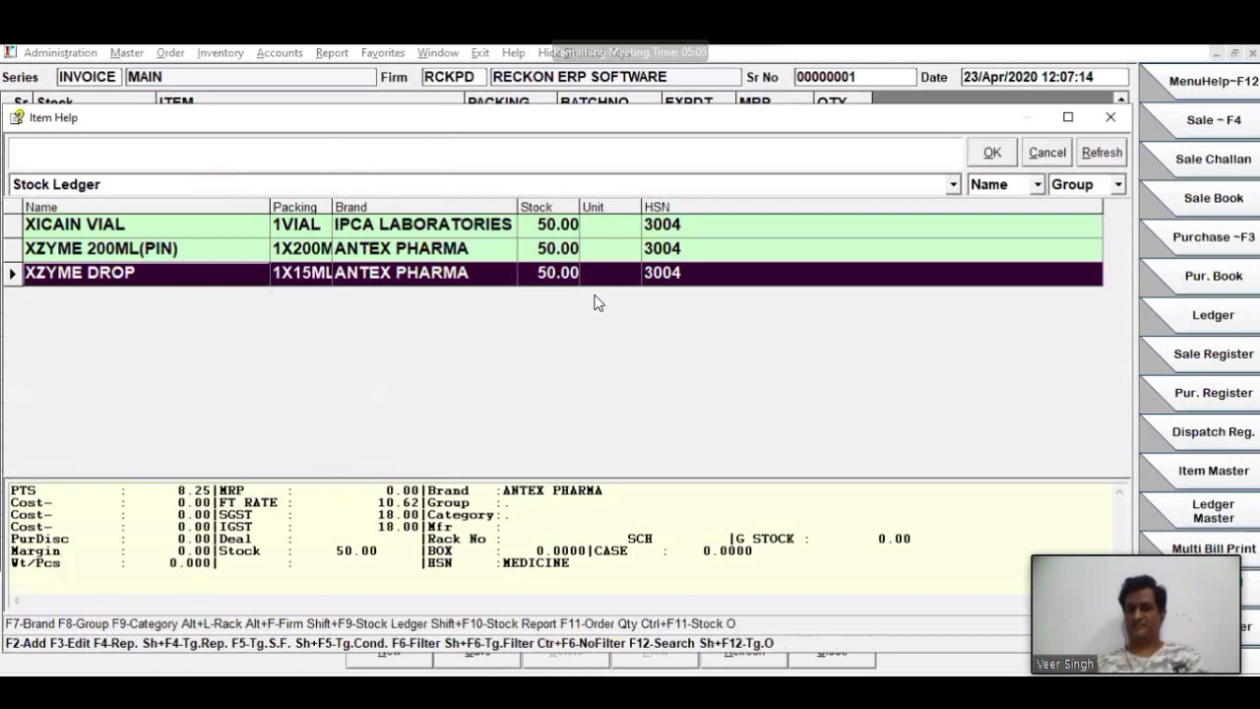
{"action": "key", "text": "Return"}
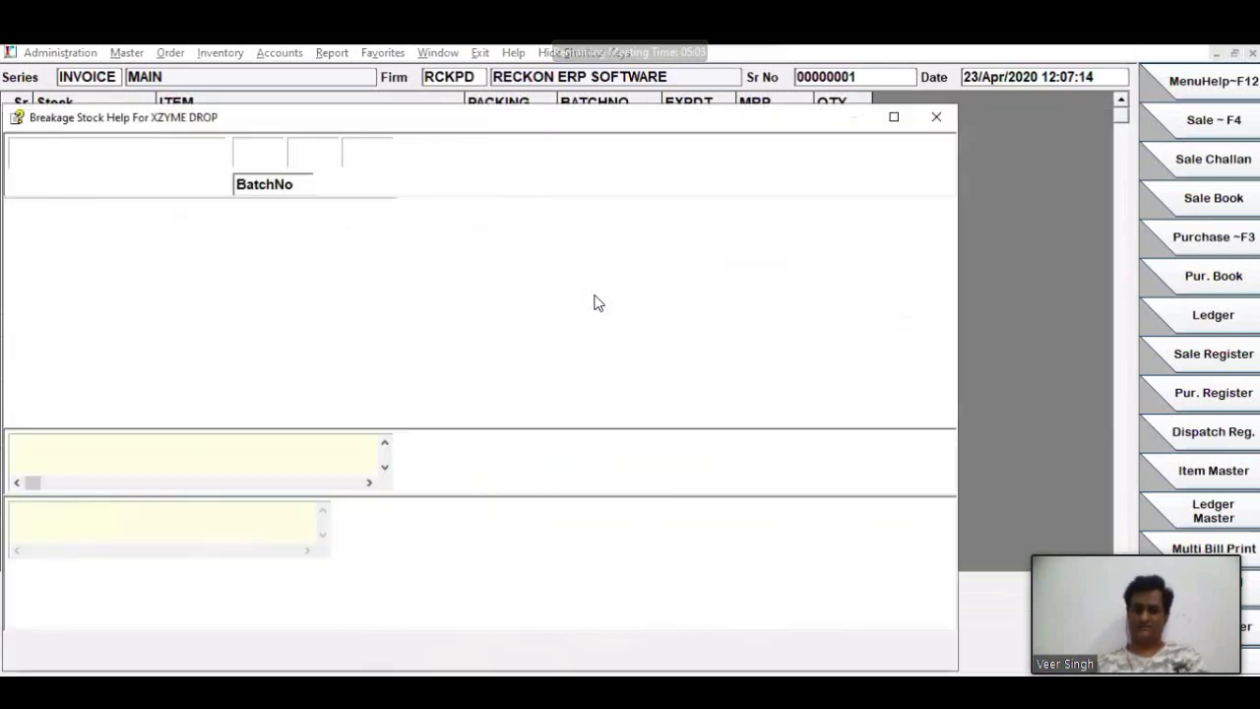
{"action": "key", "text": "Escape"}
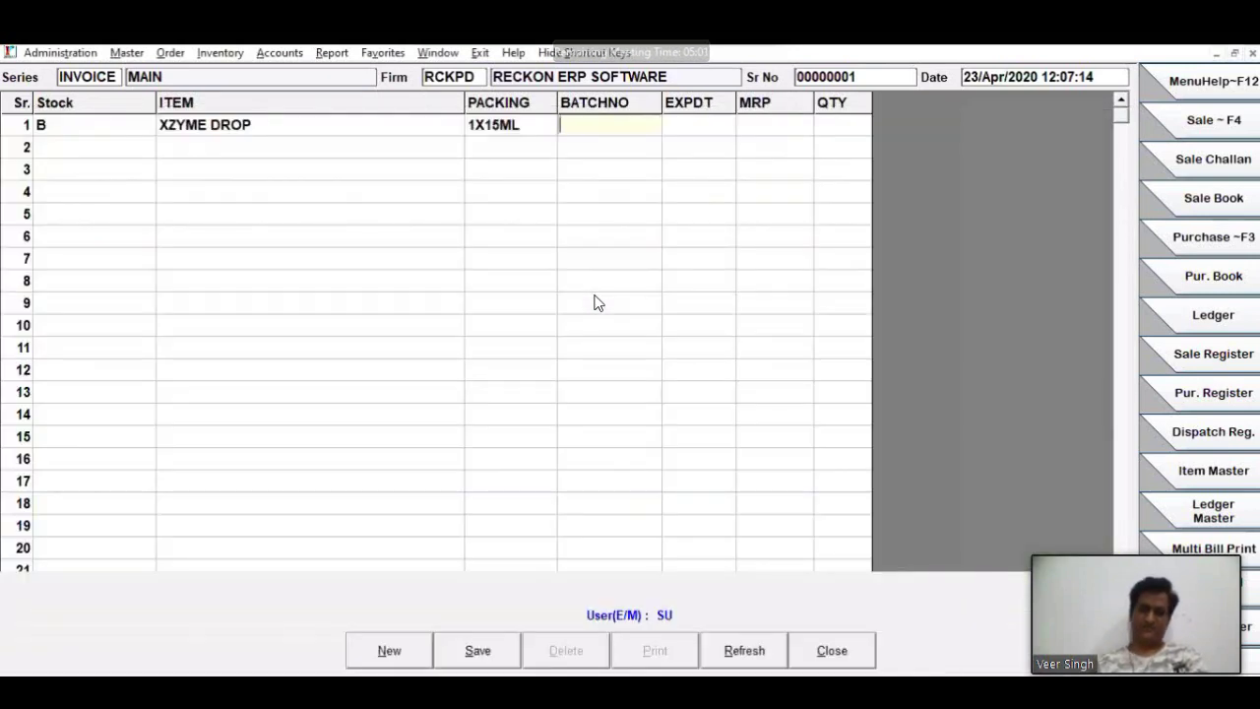
Step: Replace the first row's item with ABD PLUS SUSP from breakage stock and pick its listed batch
{"action": "left_click", "coordinate": [129, 129]}
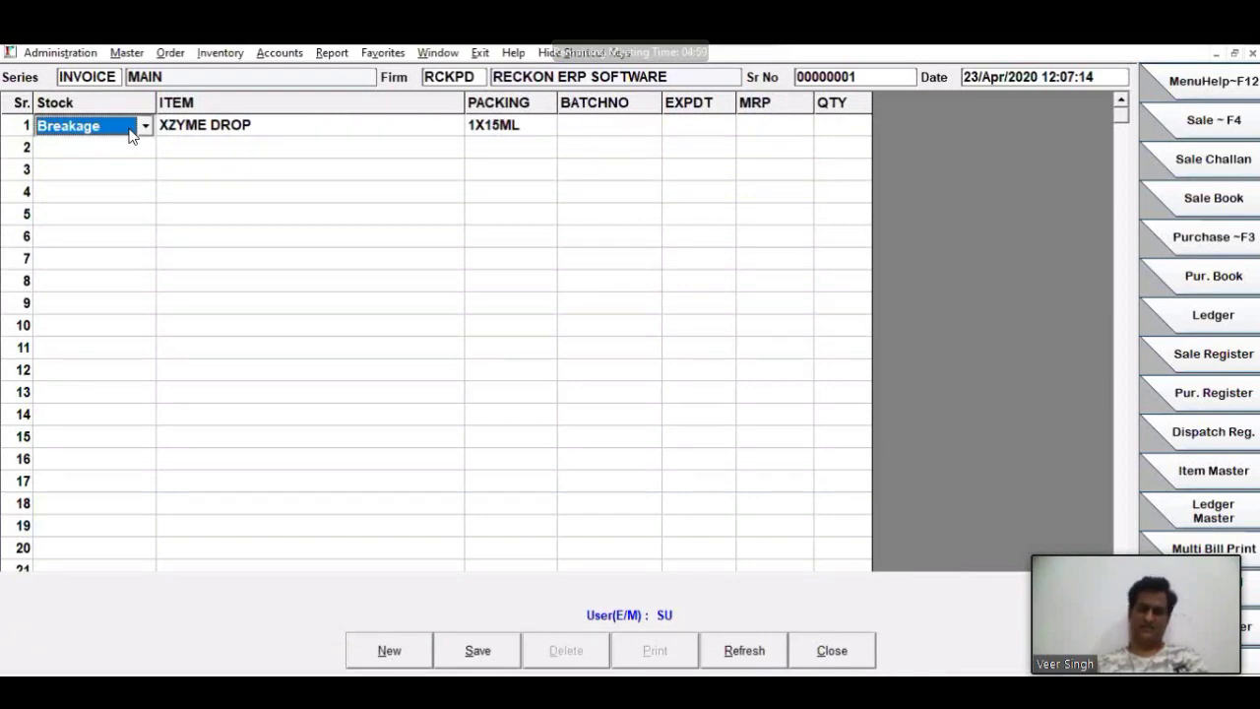
{"action": "key", "text": "Return"}
{"action": "type", "text": "ab"}
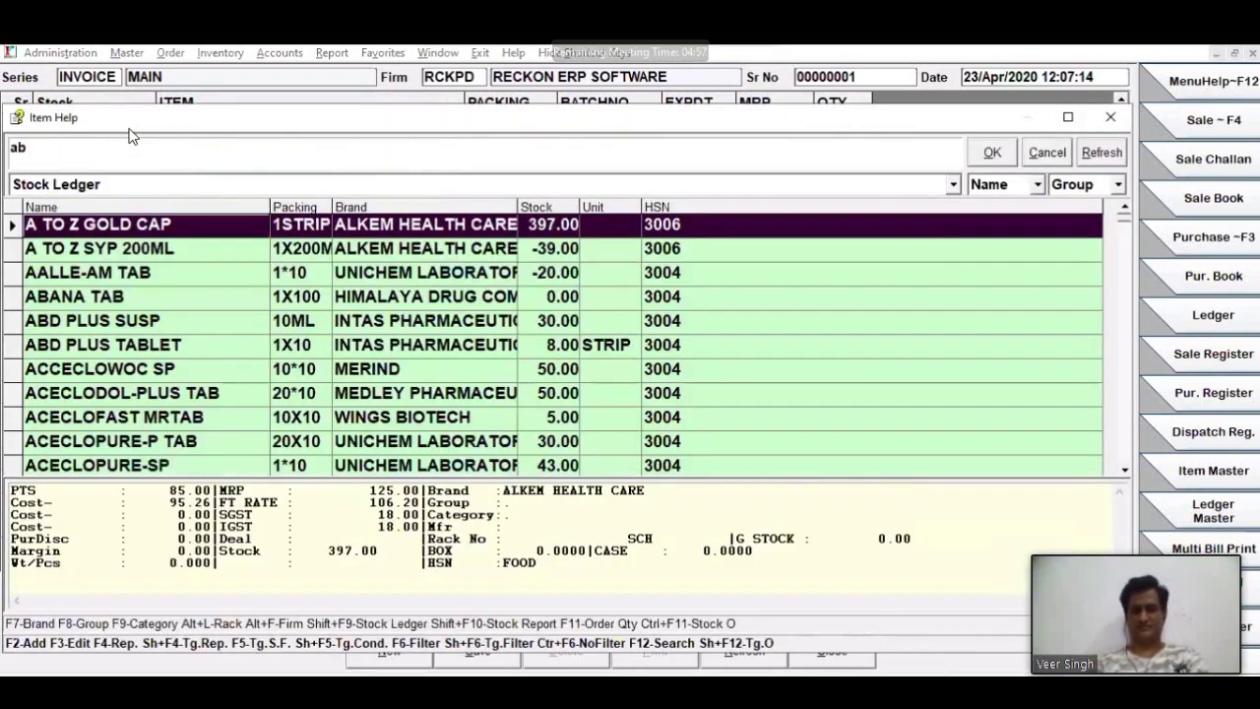
{"action": "key", "text": "Down"}
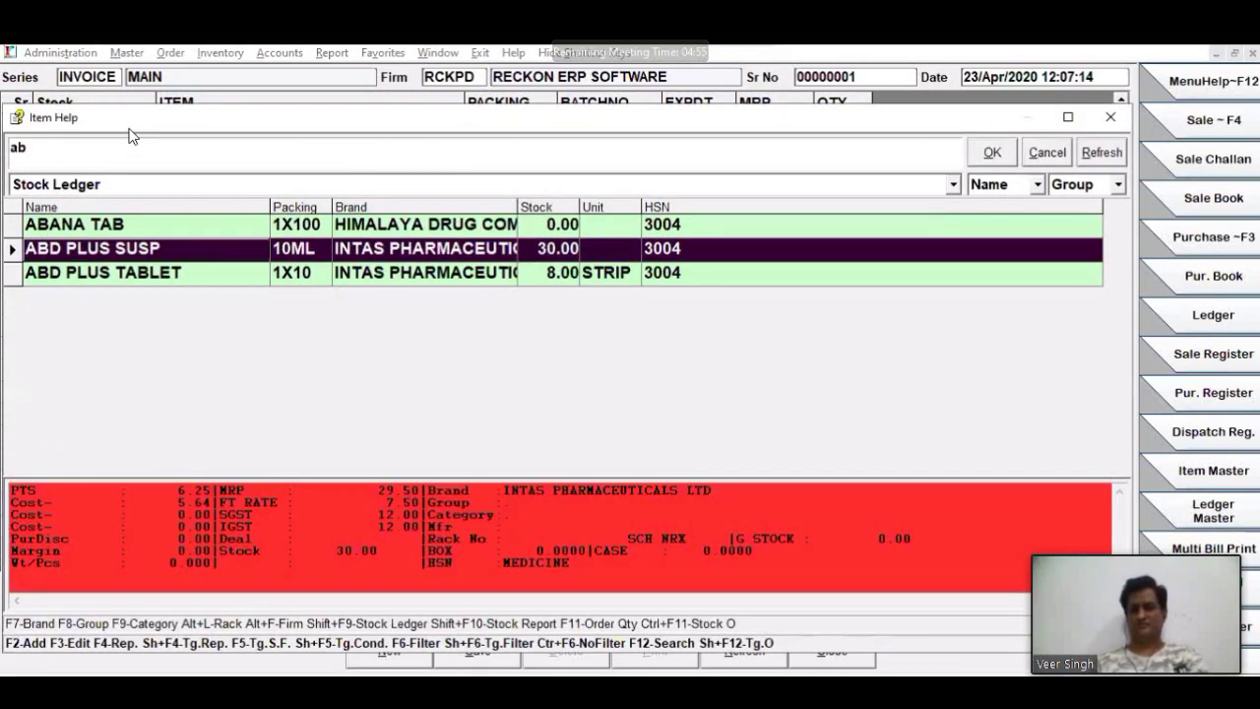
{"action": "key", "text": "Return"}
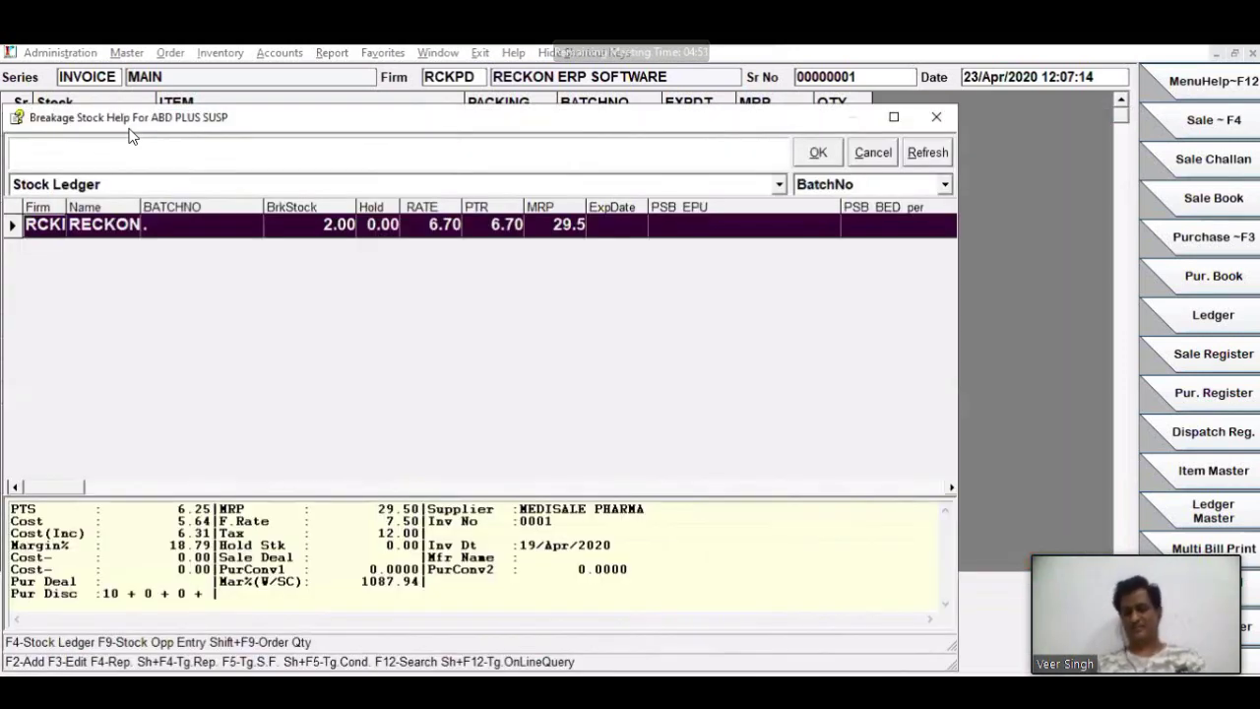
{"action": "key", "text": "Return"}
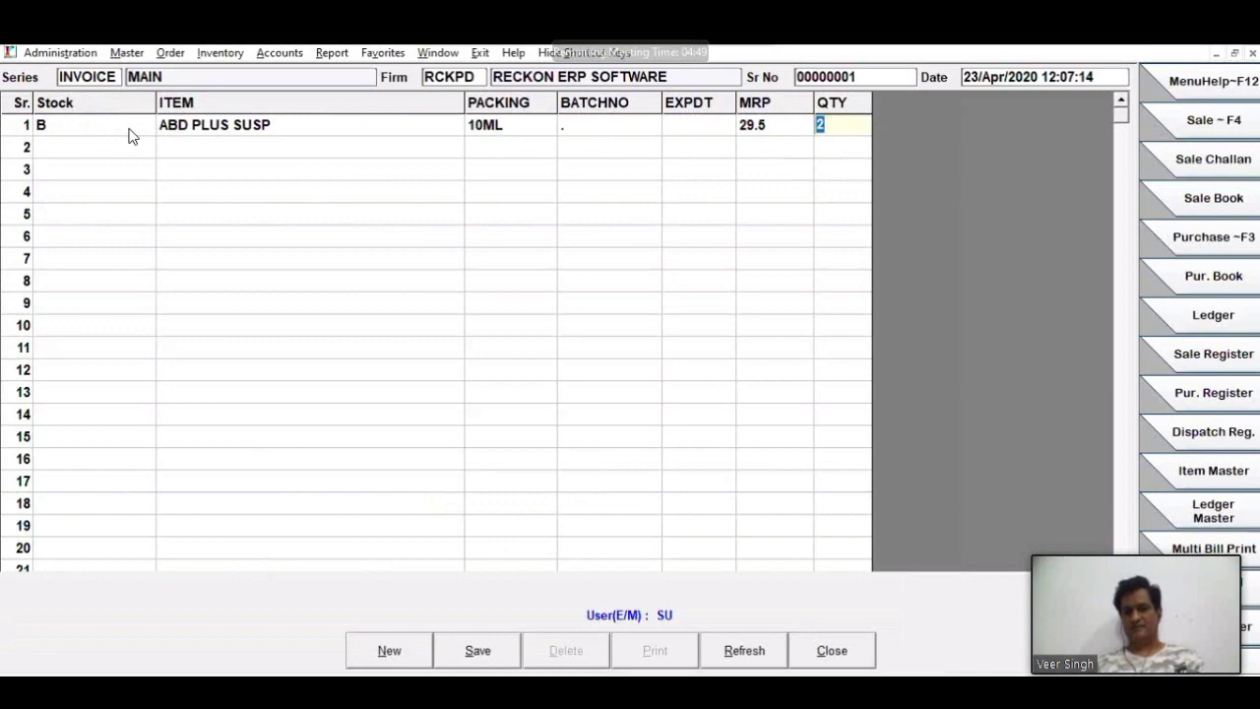
Step: Set ABD PLUS SUSP's transfer quantity to 1, save the stock transfer, and close it
{"action": "type", "text": "1"}
{"action": "key", "text": "Return"}
{"action": "key", "text": "alt+s"}
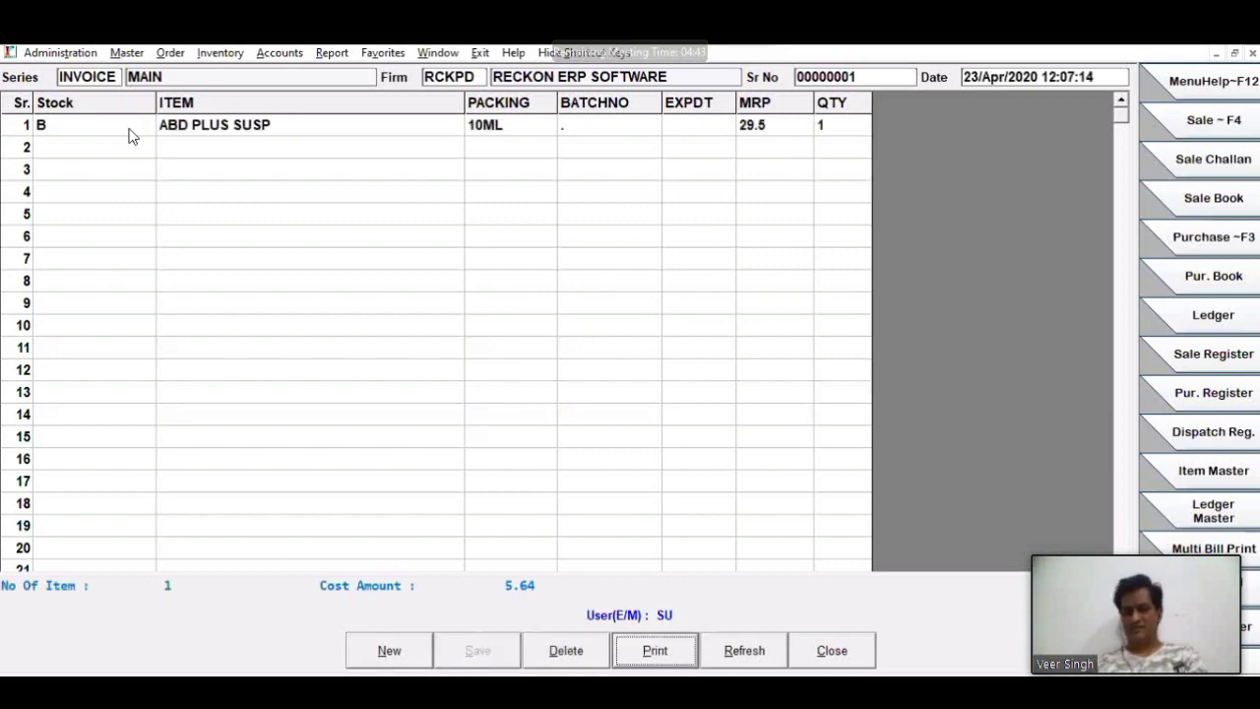
{"action": "key", "text": "Escape"}
{"action": "key", "text": "y"}
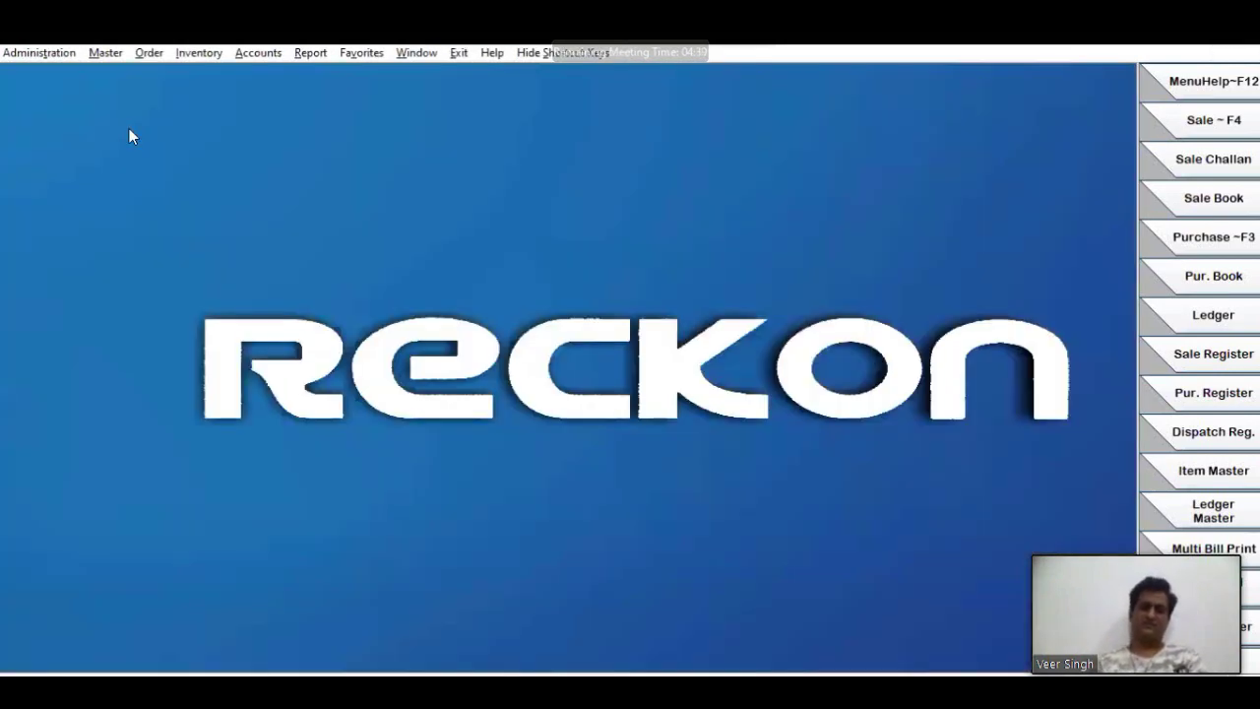
Step: Examine the B/E To Saleable entry in the saleable stock ledger for ABD PLUS SUSP
{"action": "type", "text": "abd"}
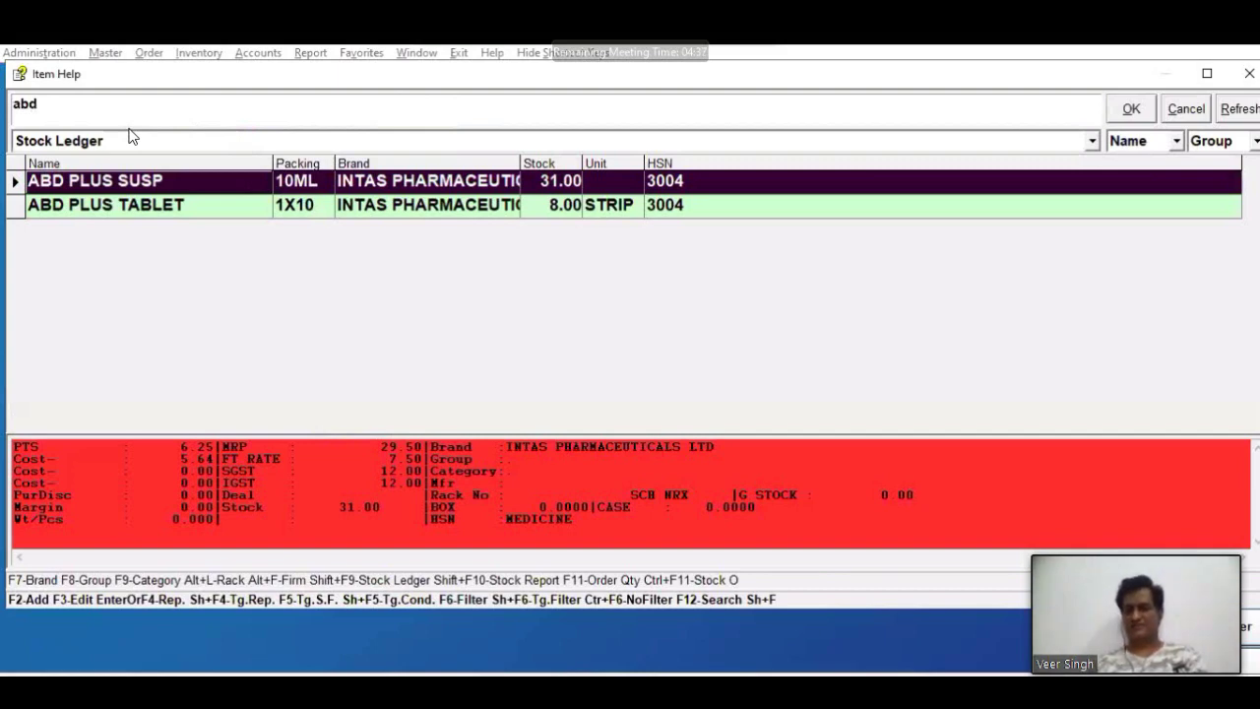
{"action": "key", "text": "Return"}
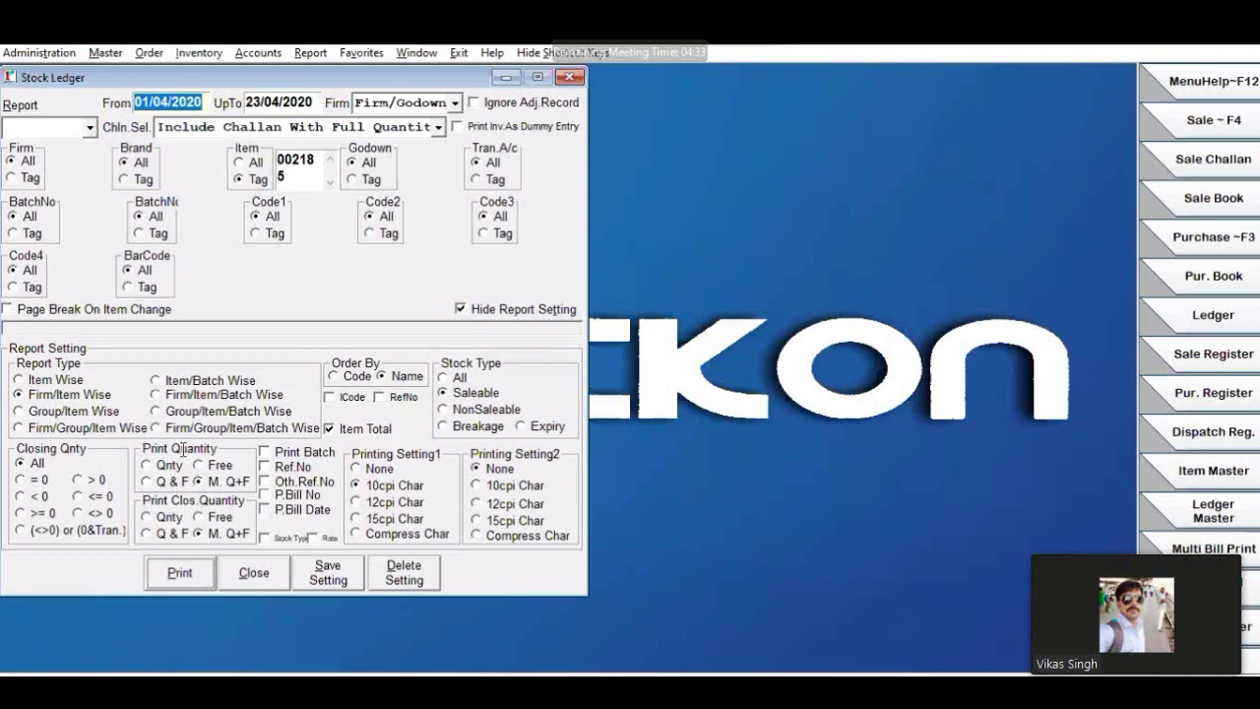
{"action": "key", "text": "Return"}
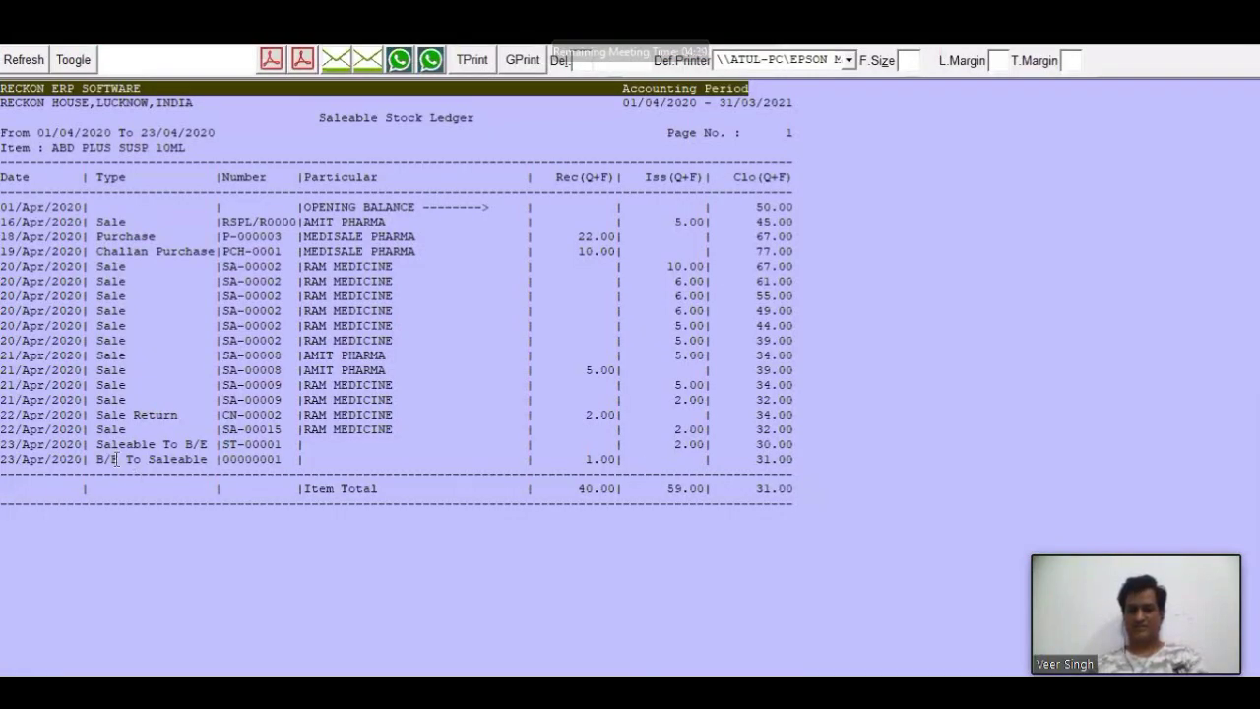
{"action": "left_click_drag", "start_coordinate": [103, 460], "coordinate": [630, 464]}
{"action": "key", "text": "Escape"}
{"action": "left_click", "coordinate": [637, 424]}
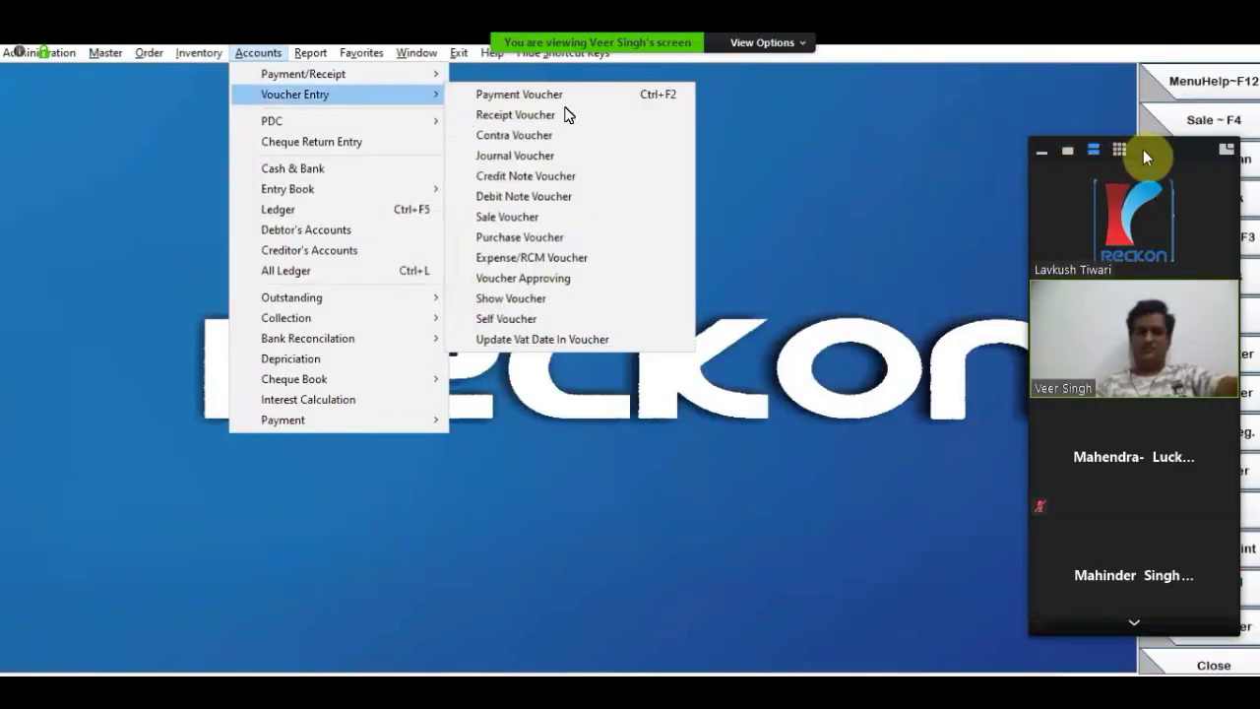
{"action": "left_click", "coordinate": [1066, 152]}
{"action": "left_click_drag", "start_coordinate": [1151, 151], "coordinate": [1186, 544]}
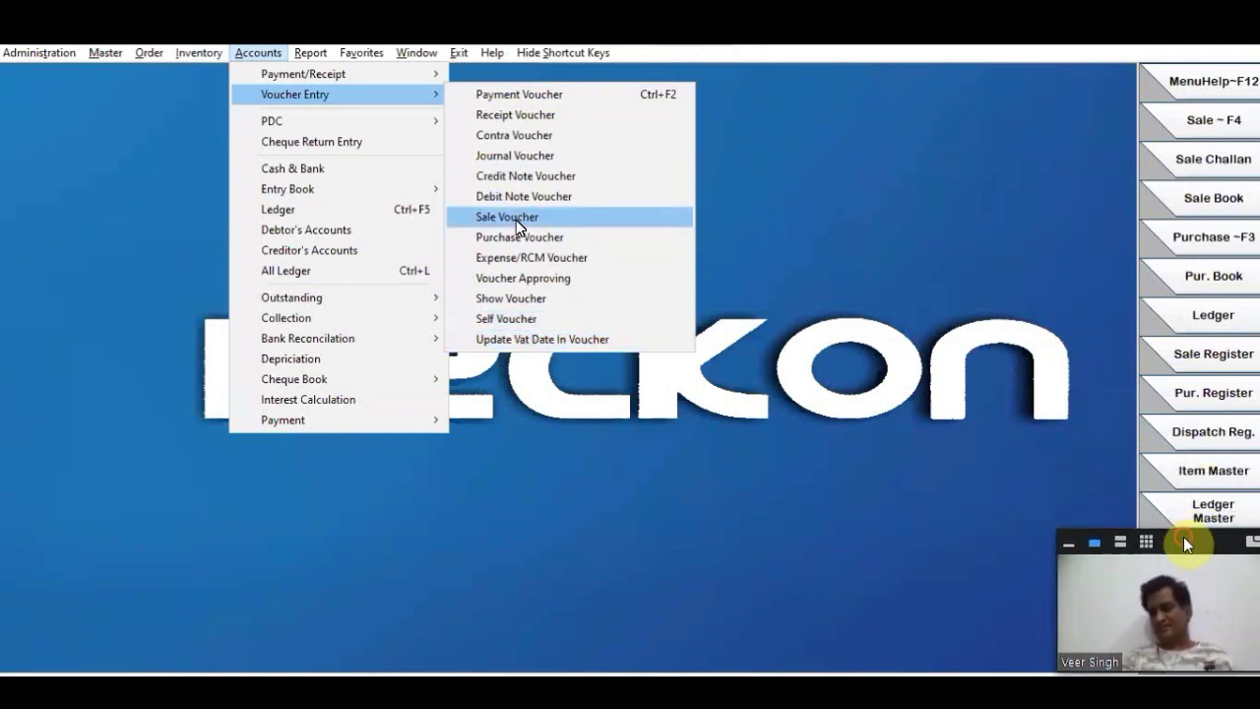
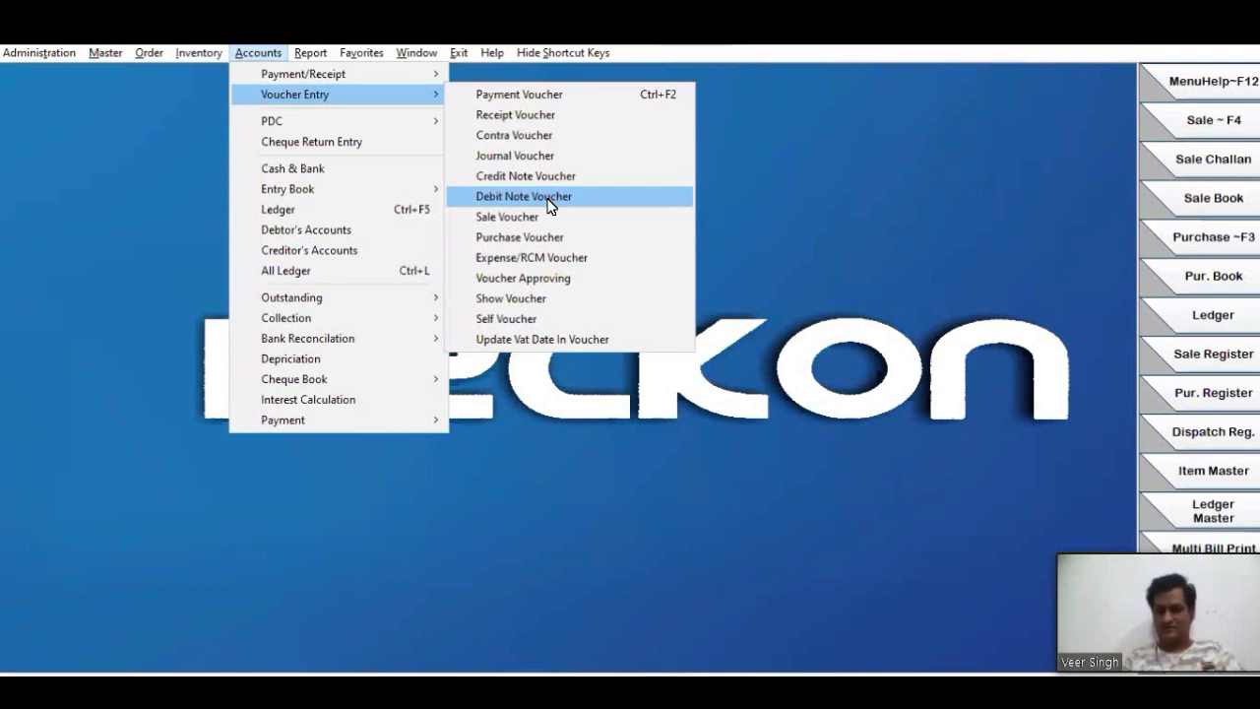
Step: Start a Debit Note Voucher for firm RCKPD dated 23/04/2020 with series INVOICE MAIN and tax type CGST Local
{"action": "left_click", "coordinate": [550, 200]}
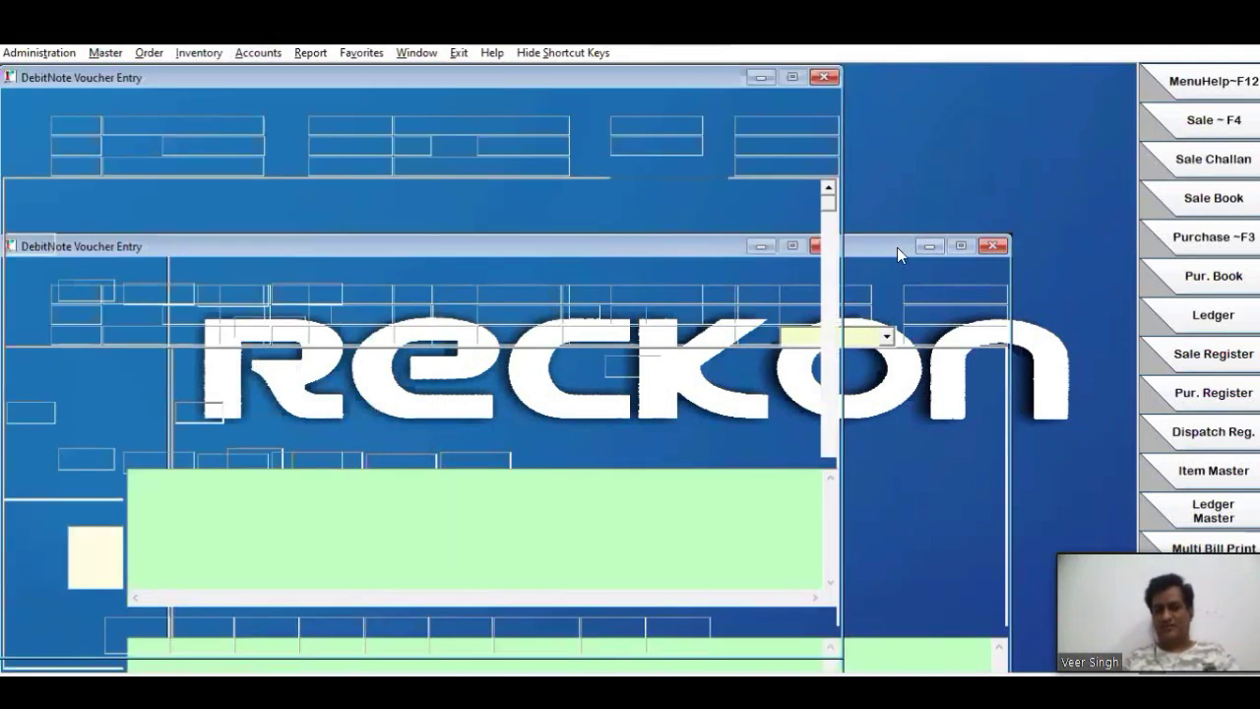
{"action": "key", "text": "Return"}
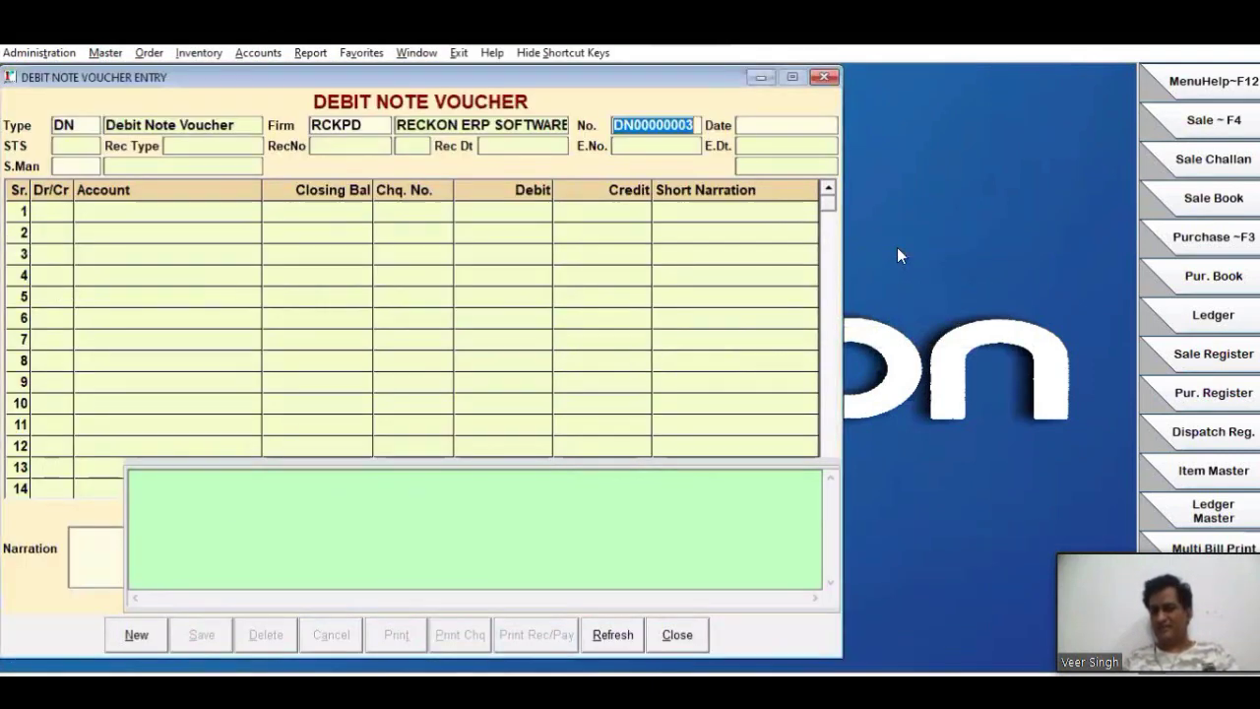
{"action": "key", "text": "Return"}
{"action": "key", "text": "Return"}
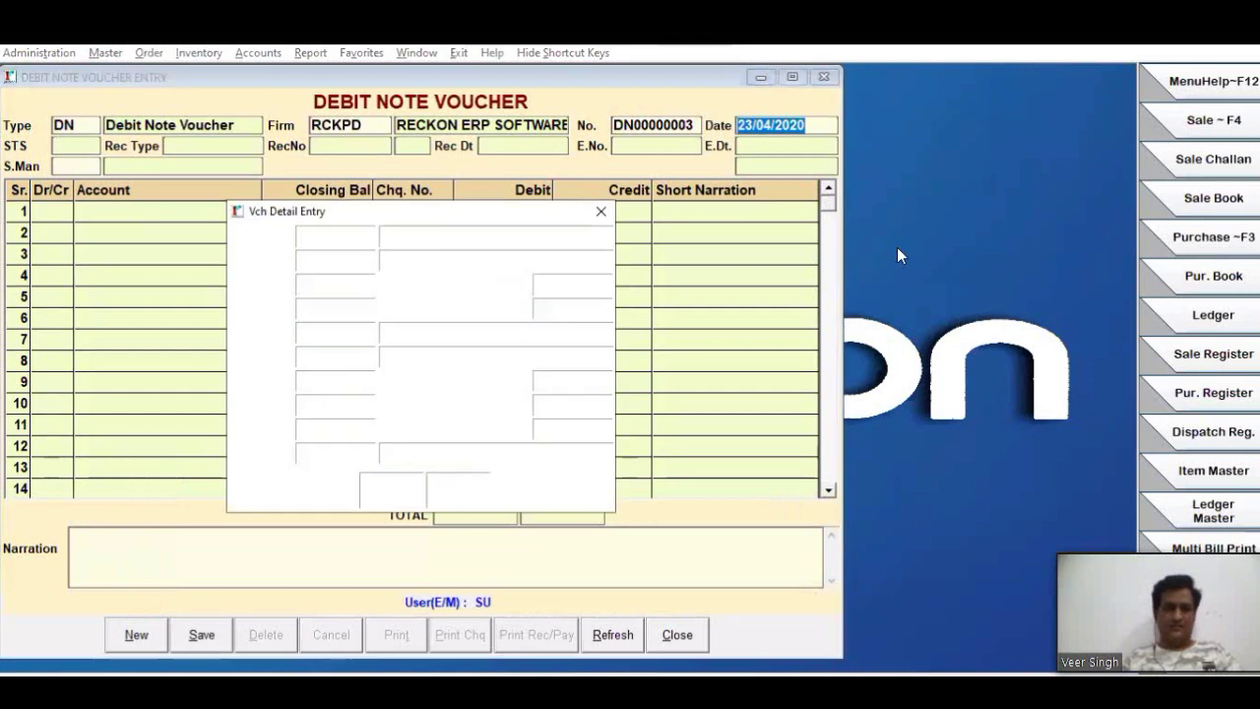
{"action": "key", "text": "Escape"}
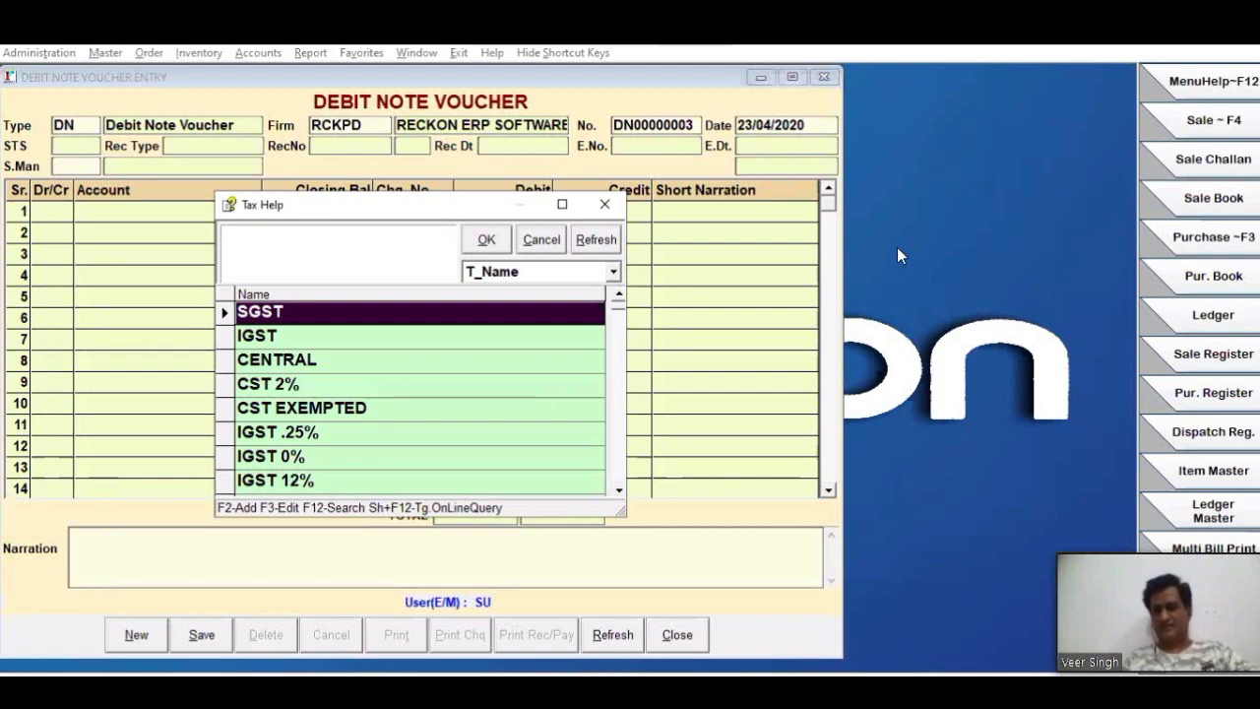
{"action": "key", "text": "Escape"}
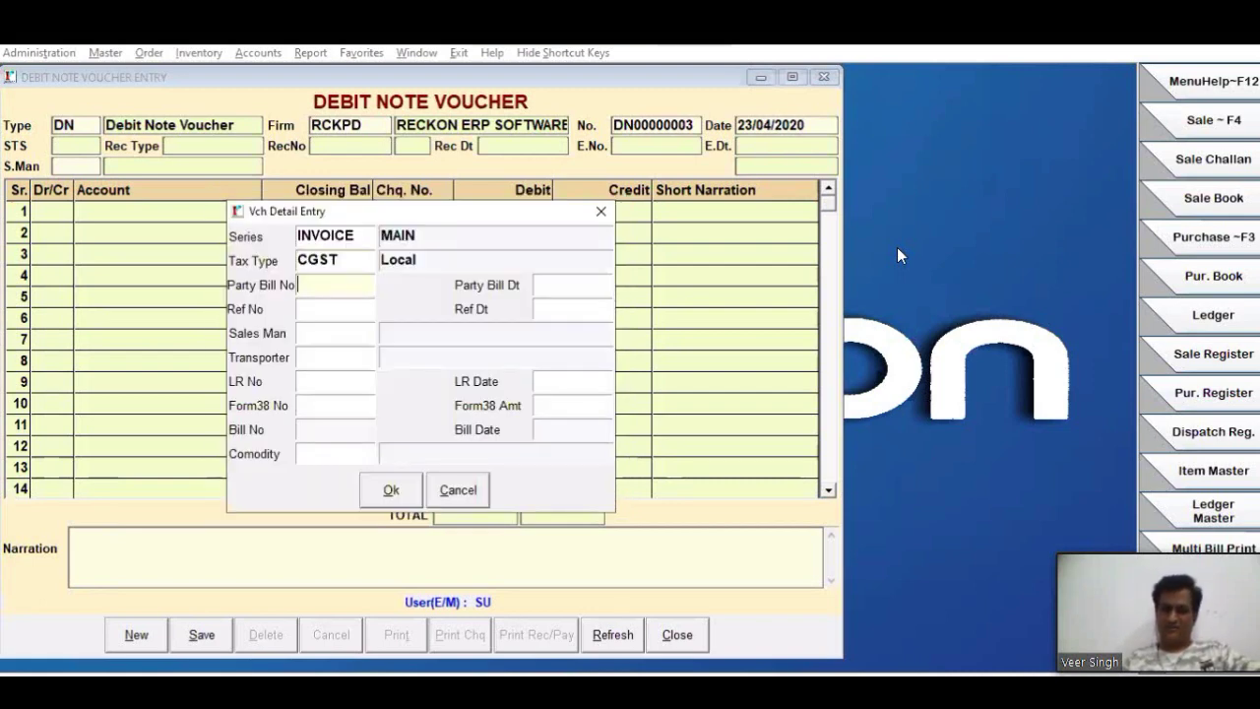
Step: Set the party bill number to CN0015215 with date 22/04/2020 and accept the remaining voucher details
{"action": "type", "text": "CN0015215"}
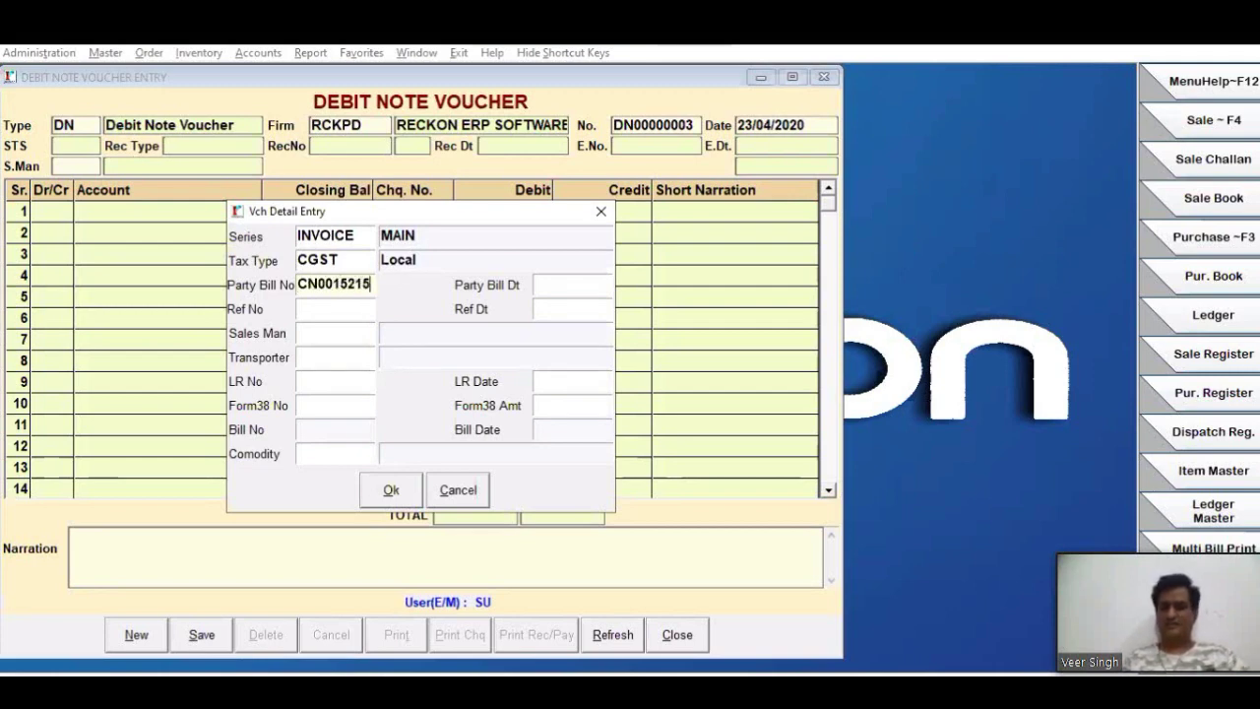
{"action": "key", "text": "Return"}
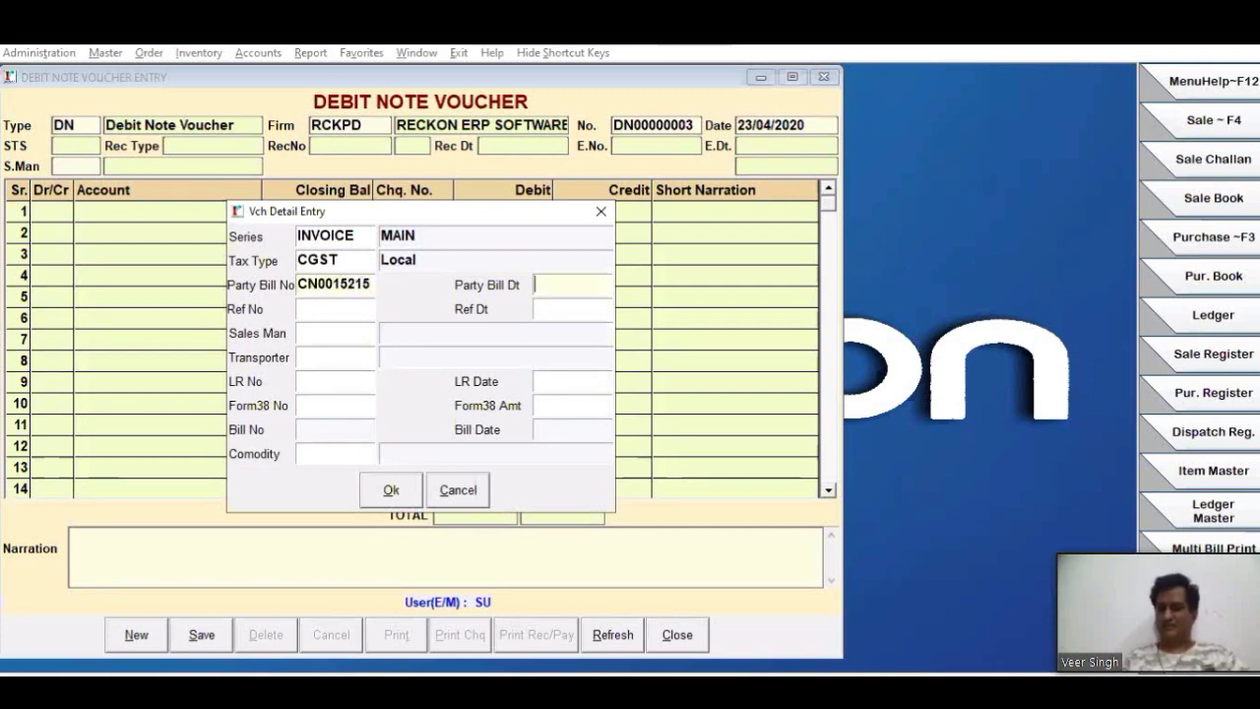
{"action": "type", "text": "22/"}
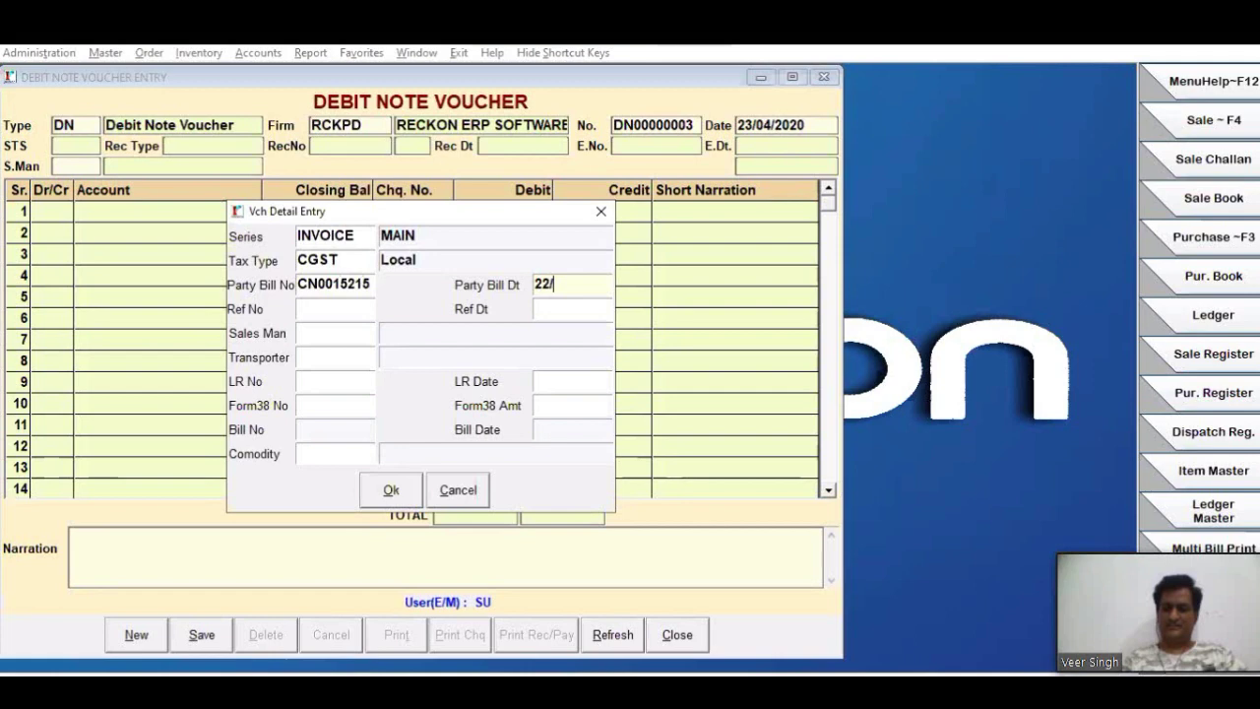
{"action": "type", "text": "04/2020"}
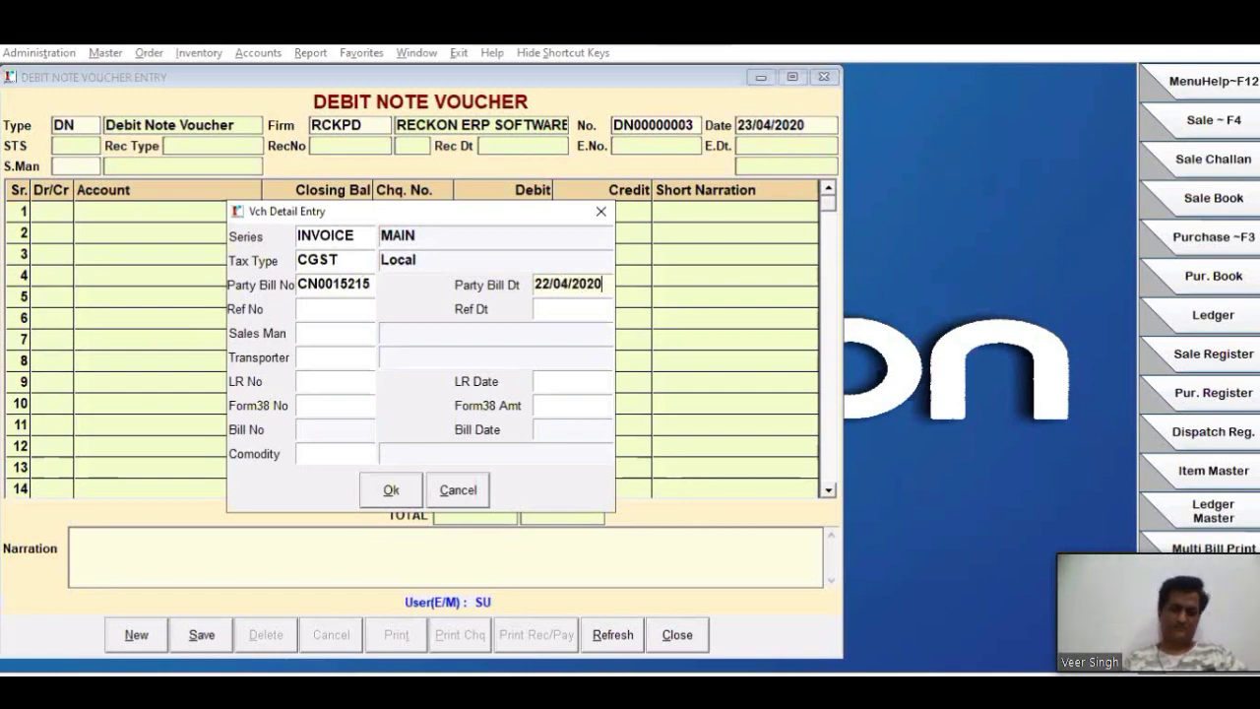
{"action": "key", "text": "Return"}
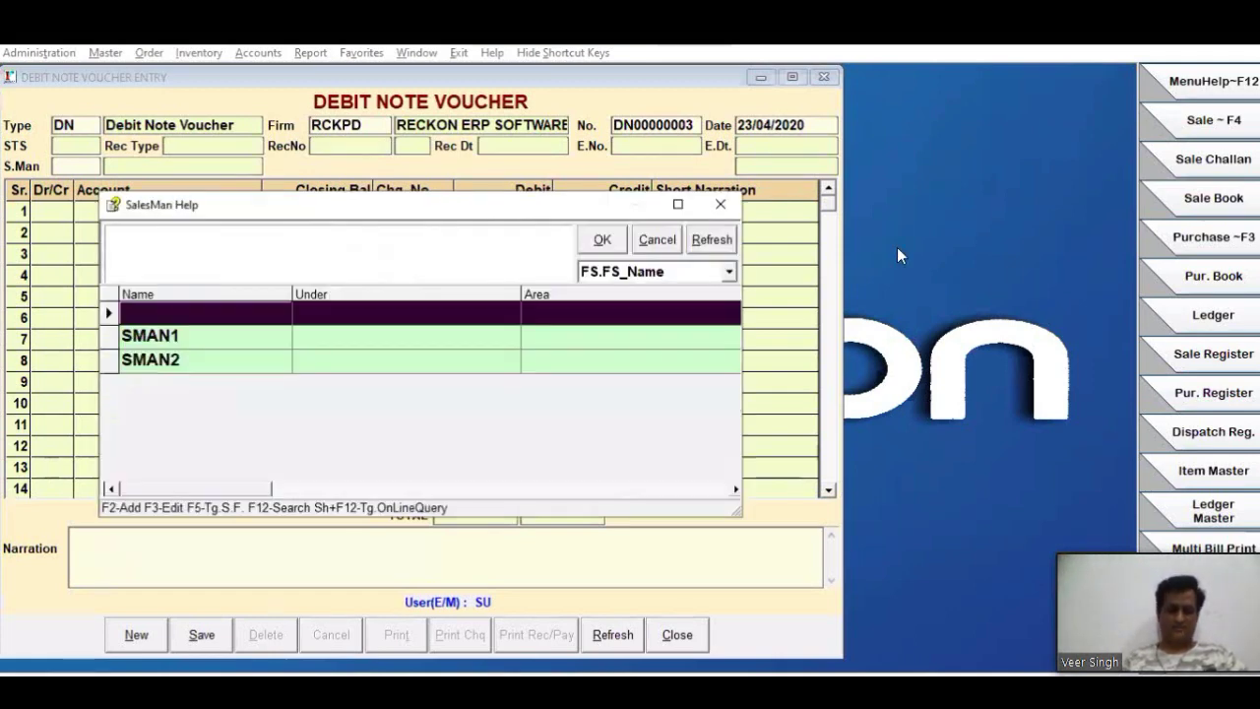
{"action": "key", "text": "Down"}
{"action": "key", "text": "Return"}
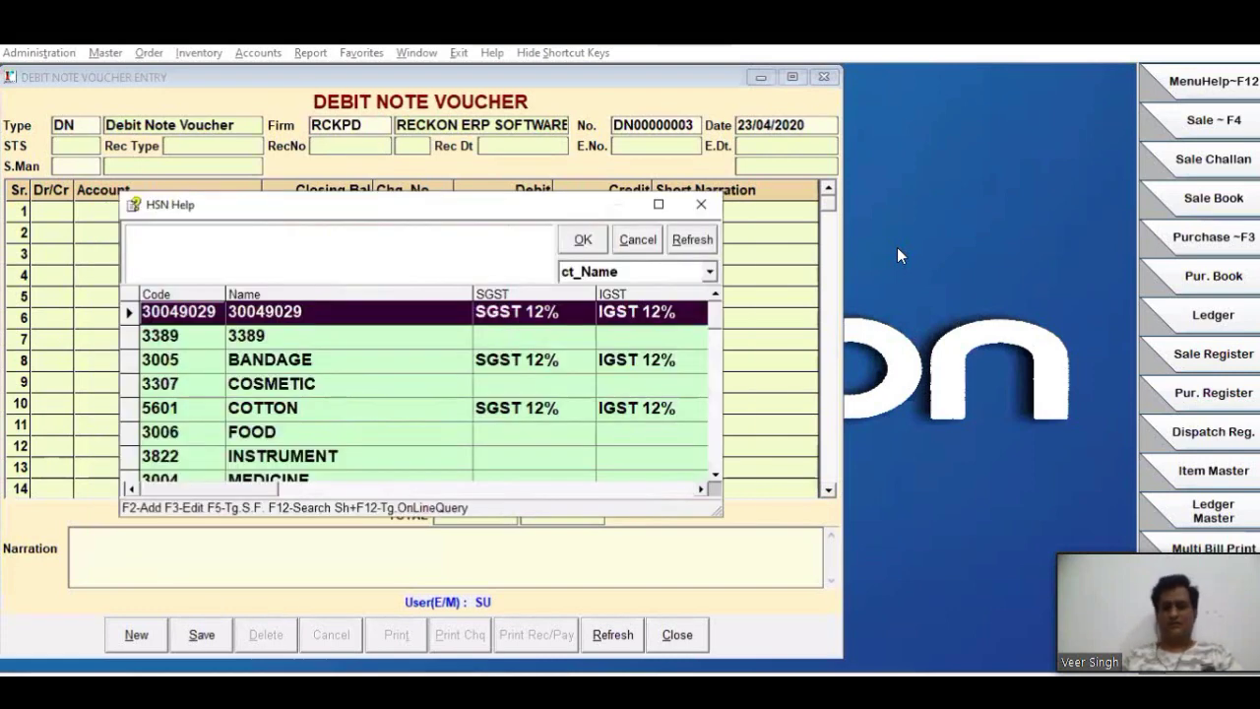
{"action": "key", "text": "Escape"}
{"action": "key", "text": "Return"}
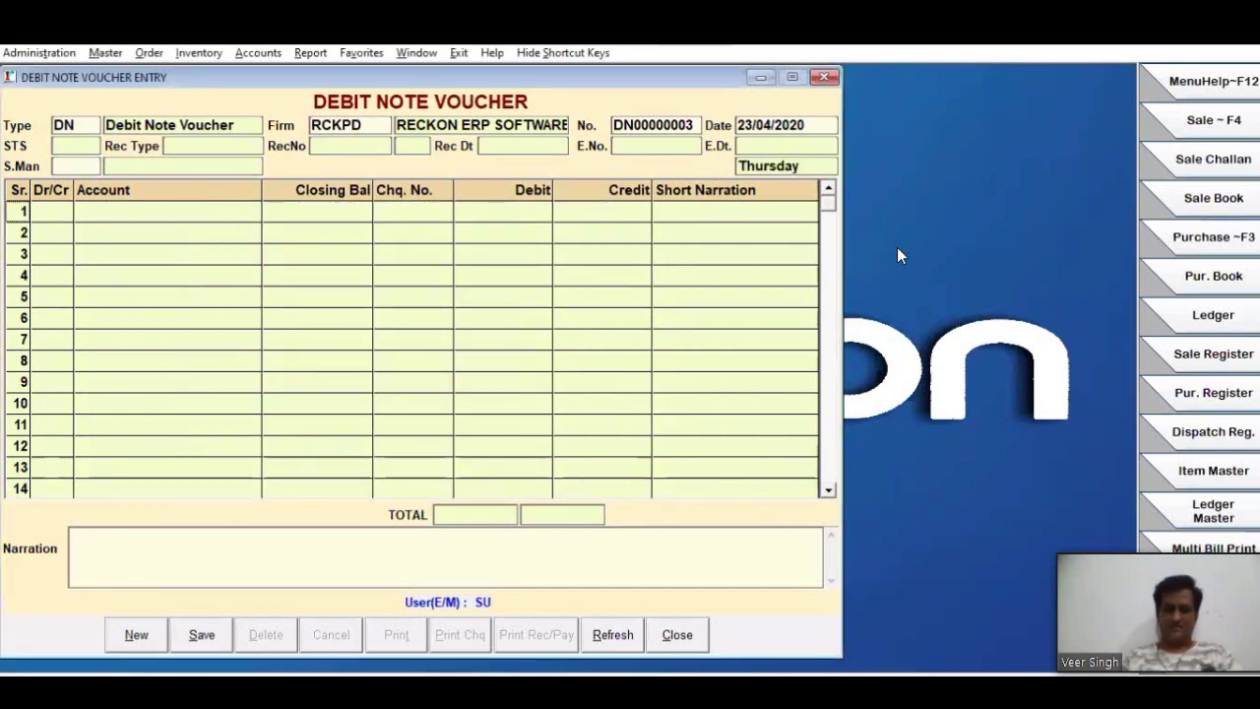
Step: Add a debit line for the MEDISALE PHARMA account with an amount of 1400
{"action": "key", "text": "Return"}
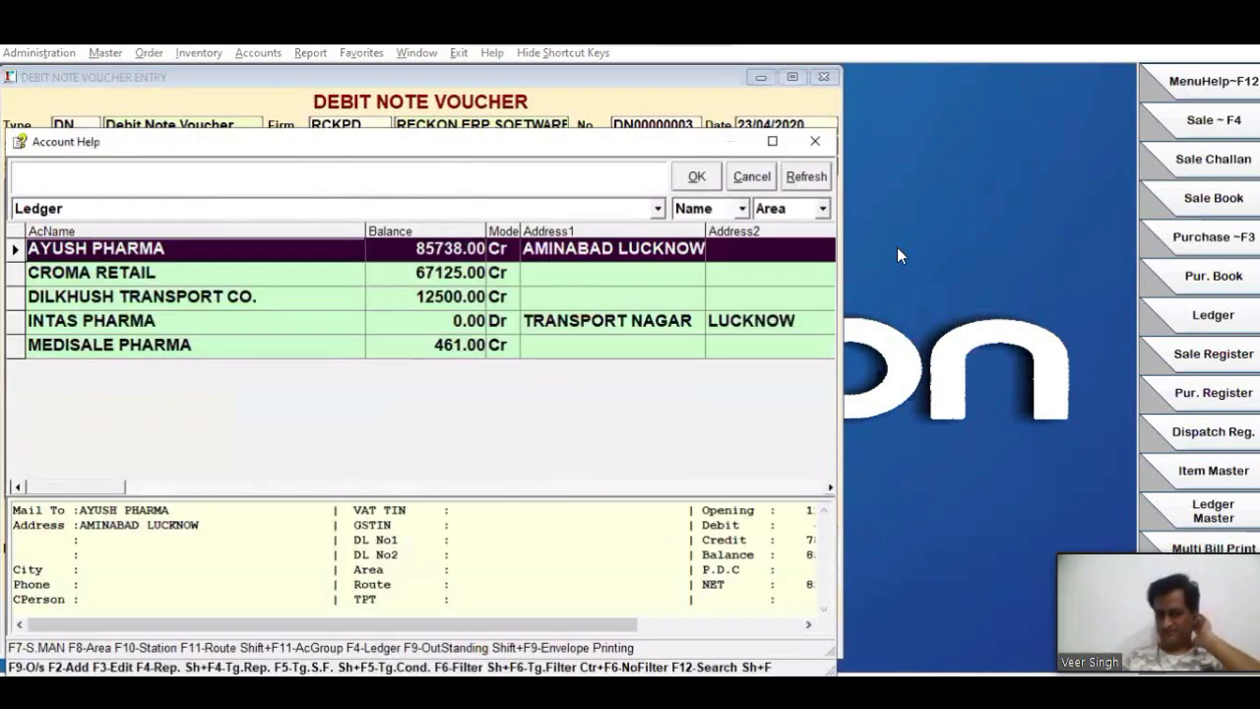
{"action": "key", "text": "Down"}
{"action": "key", "text": "Down"}
{"action": "key", "text": "Down"}
{"action": "key", "text": "Down"}
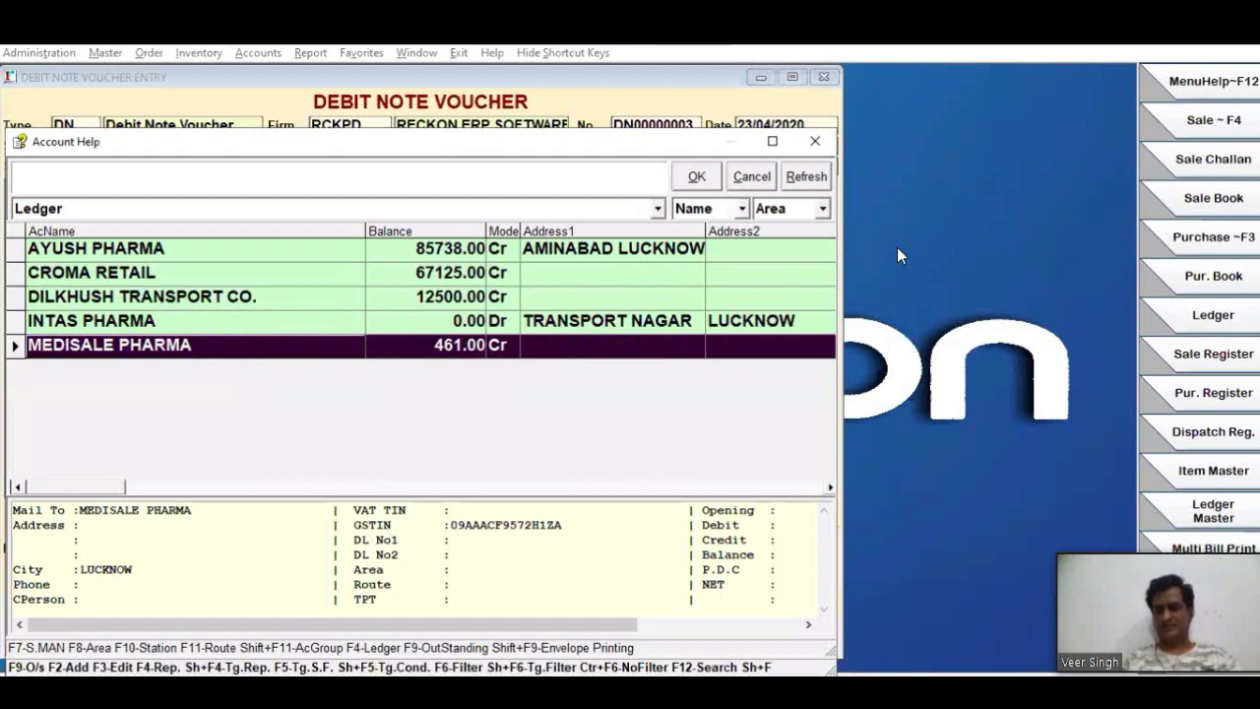
{"action": "key", "text": "Return"}
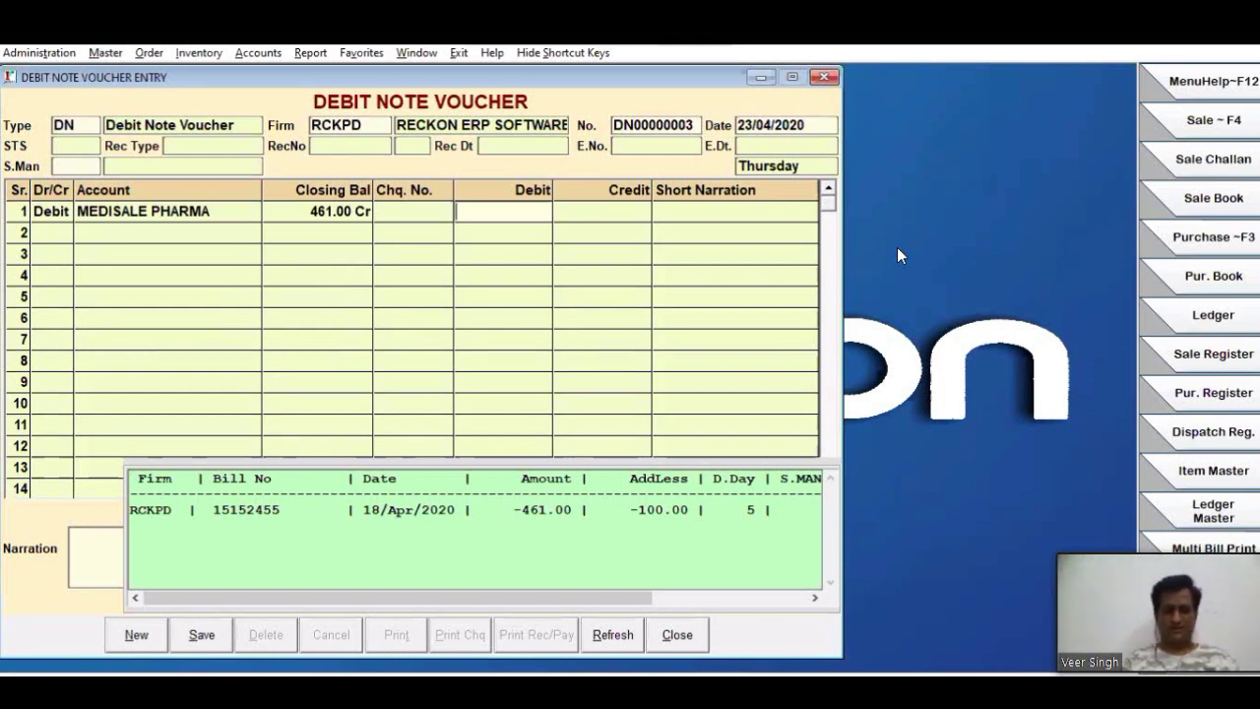
{"action": "type", "text": "1400"}
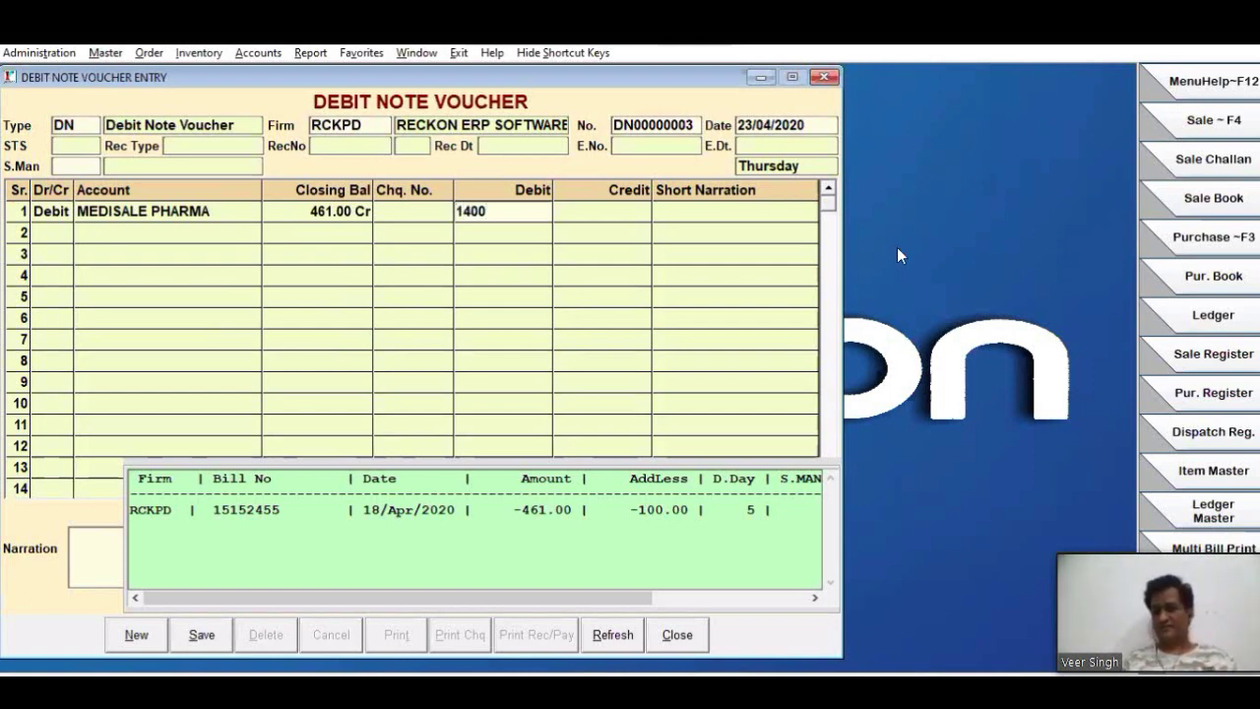
Step: Accept the MEDISALE PHARMA debit line without a cheque number or short narration
{"action": "key", "text": "Return"}
{"action": "key", "text": "Return"}
{"action": "key", "text": "Return"}
{"action": "key", "text": "Return"}
{"action": "key", "text": "Return"}
{"action": "key", "text": "Return"}
{"action": "key", "text": "Return"}
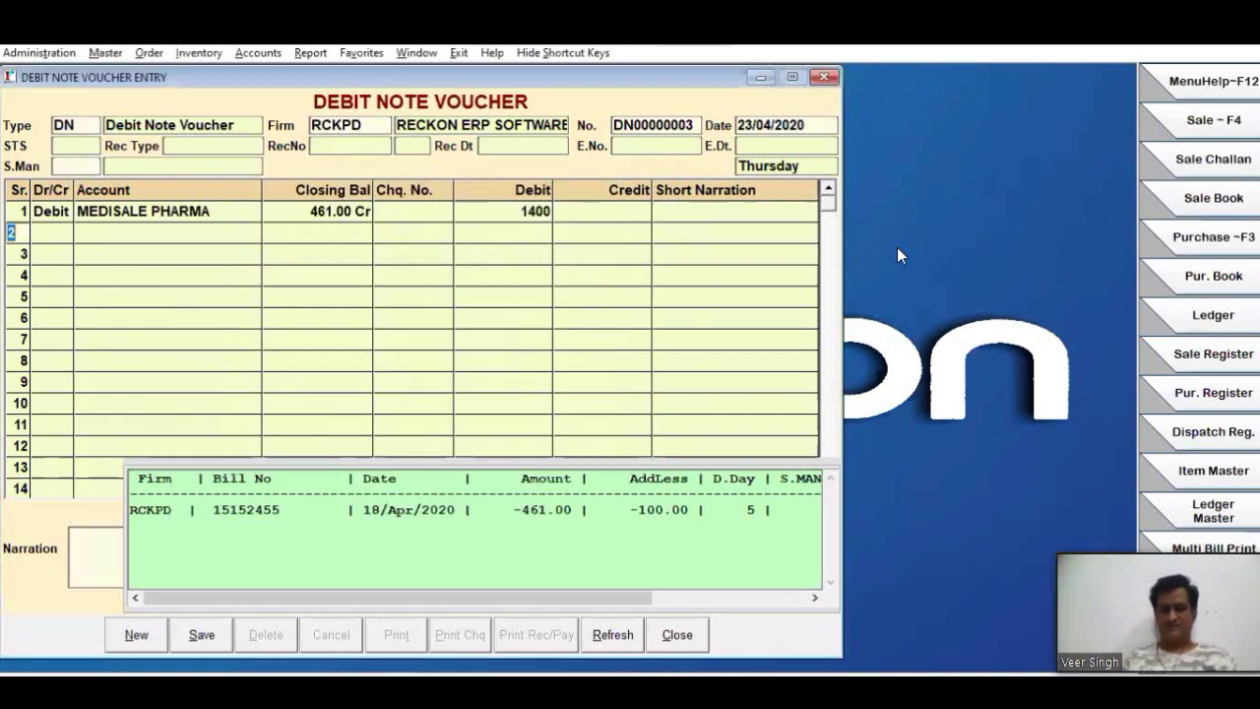
Step: Add a credit line for the Purchase GST 12% account in the second voucher row
{"action": "key", "text": "c"}
{"action": "key", "text": "Return"}
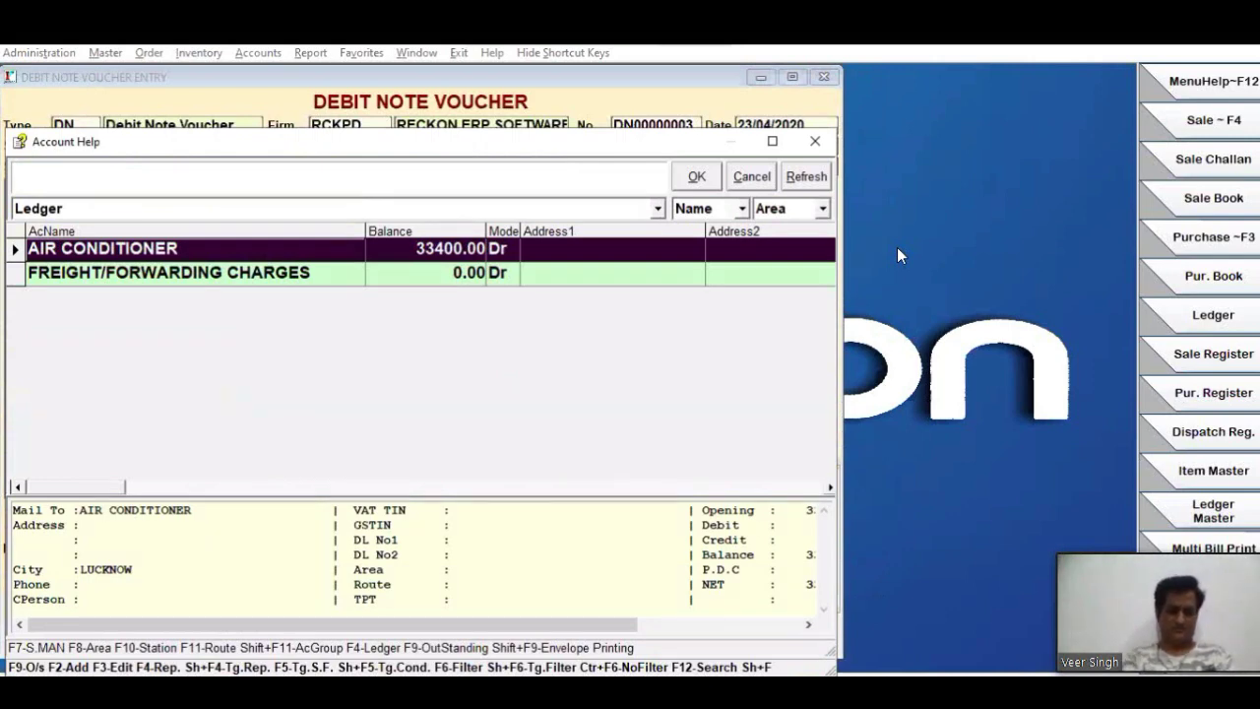
{"action": "type", "text": "pur"}
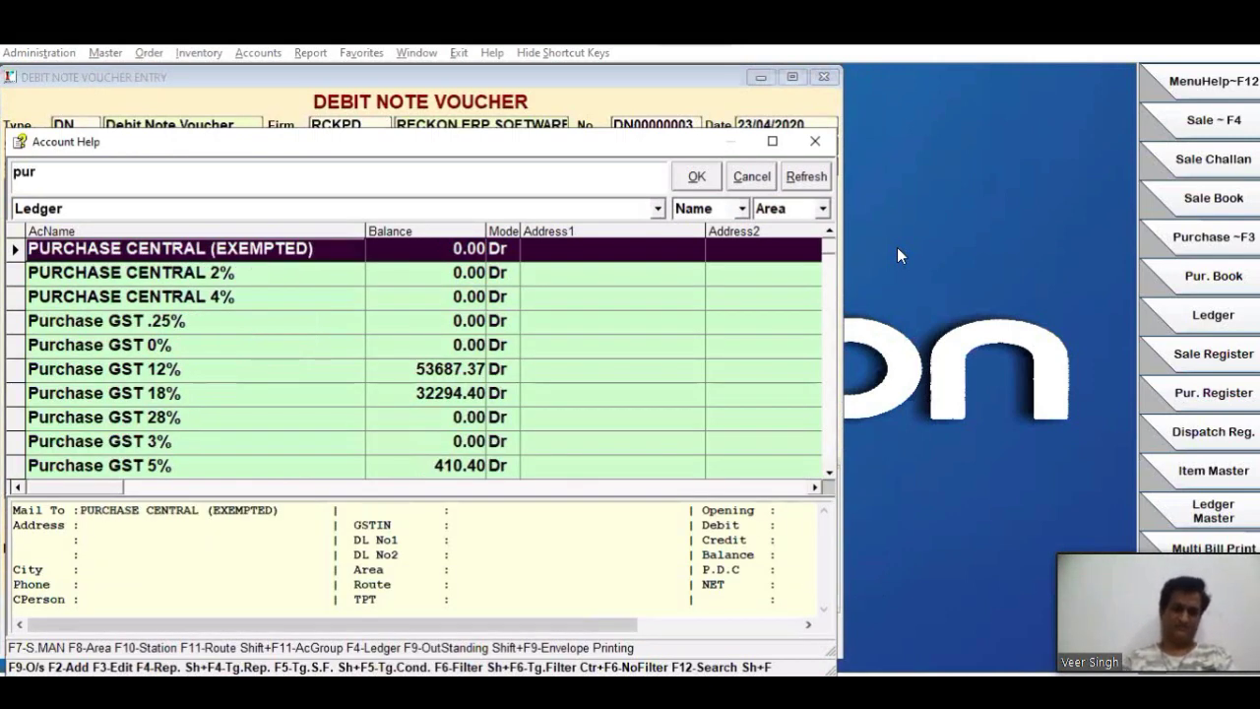
{"action": "key", "text": "Down"}
{"action": "key", "text": "Down"}
{"action": "key", "text": "Down"}
{"action": "key", "text": "Down"}
{"action": "key", "text": "Down"}
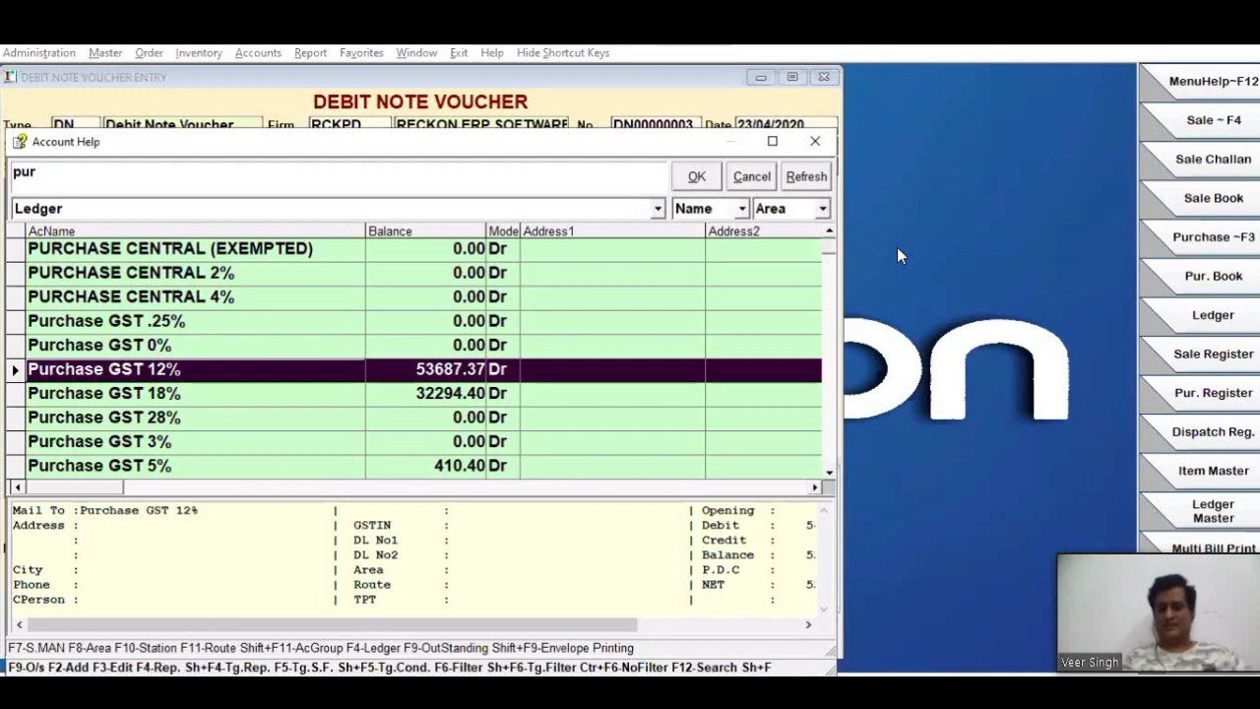
{"action": "key", "text": "Down"}
{"action": "key", "text": "Down"}
{"action": "key", "text": "Down"}
{"action": "key", "text": "Down"}
{"action": "key", "text": "Up"}
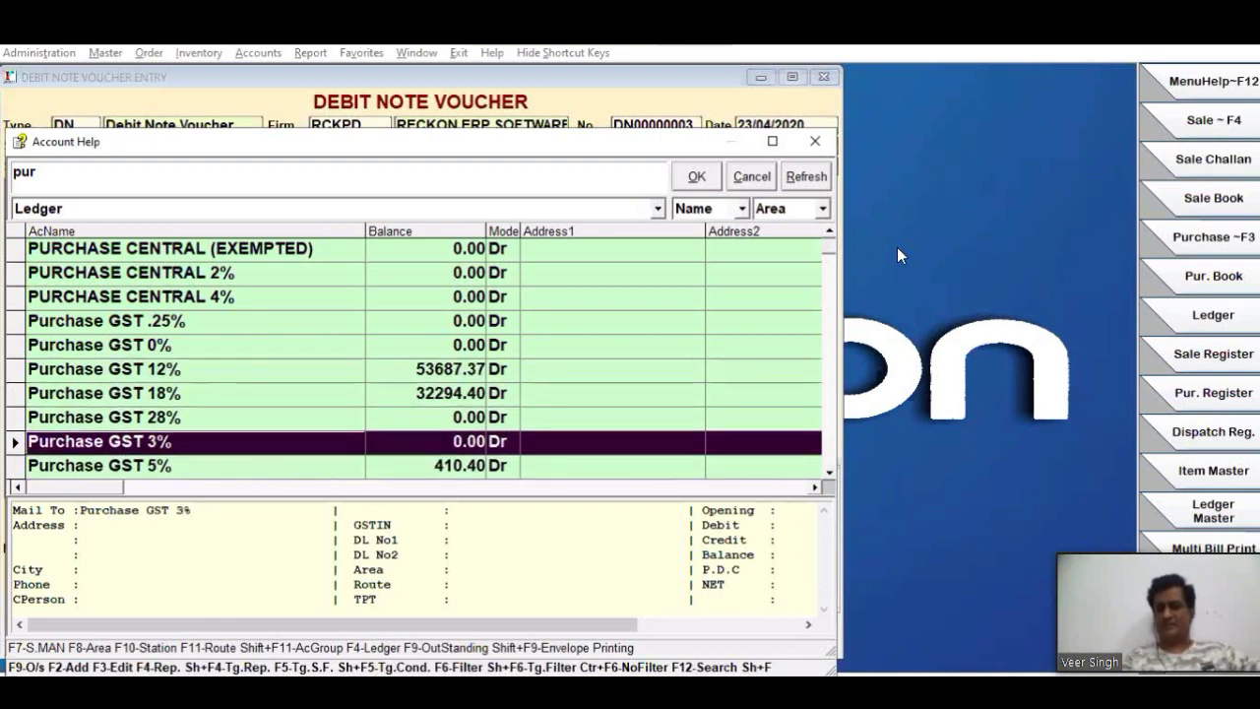
{"action": "key", "text": "Up"}
{"action": "key", "text": "Up"}
{"action": "key", "text": "Up"}
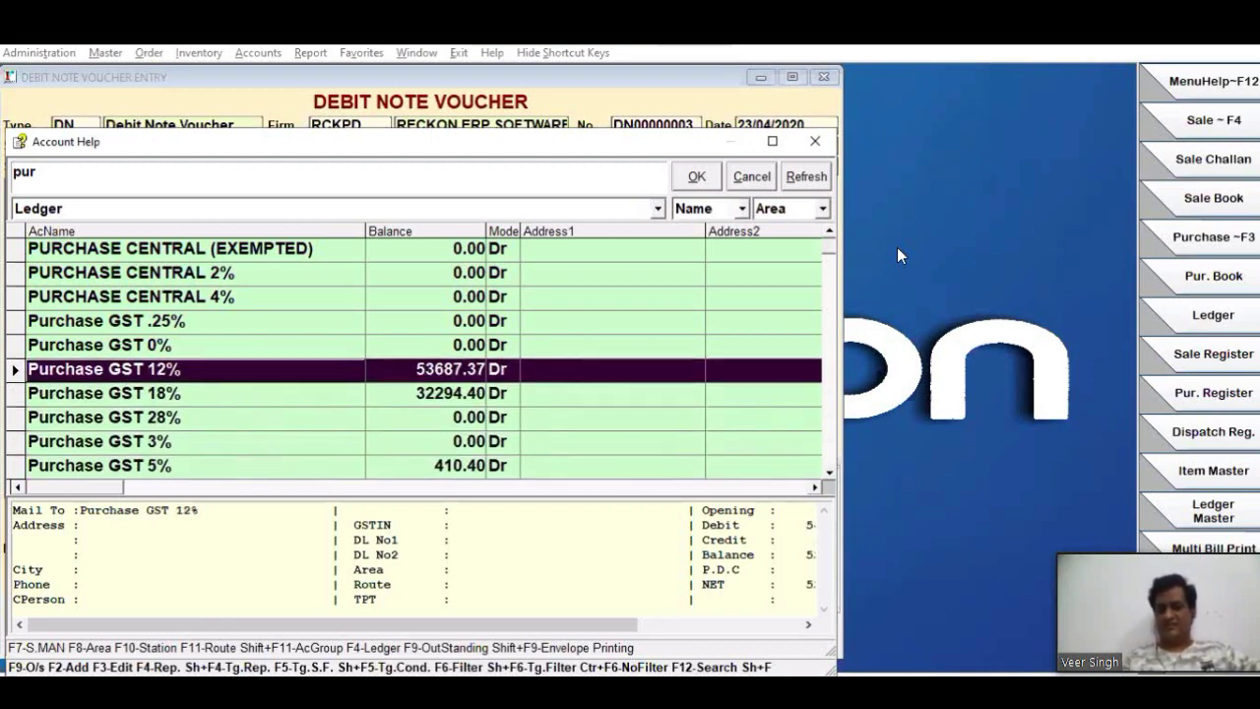
{"action": "key", "text": "Return"}
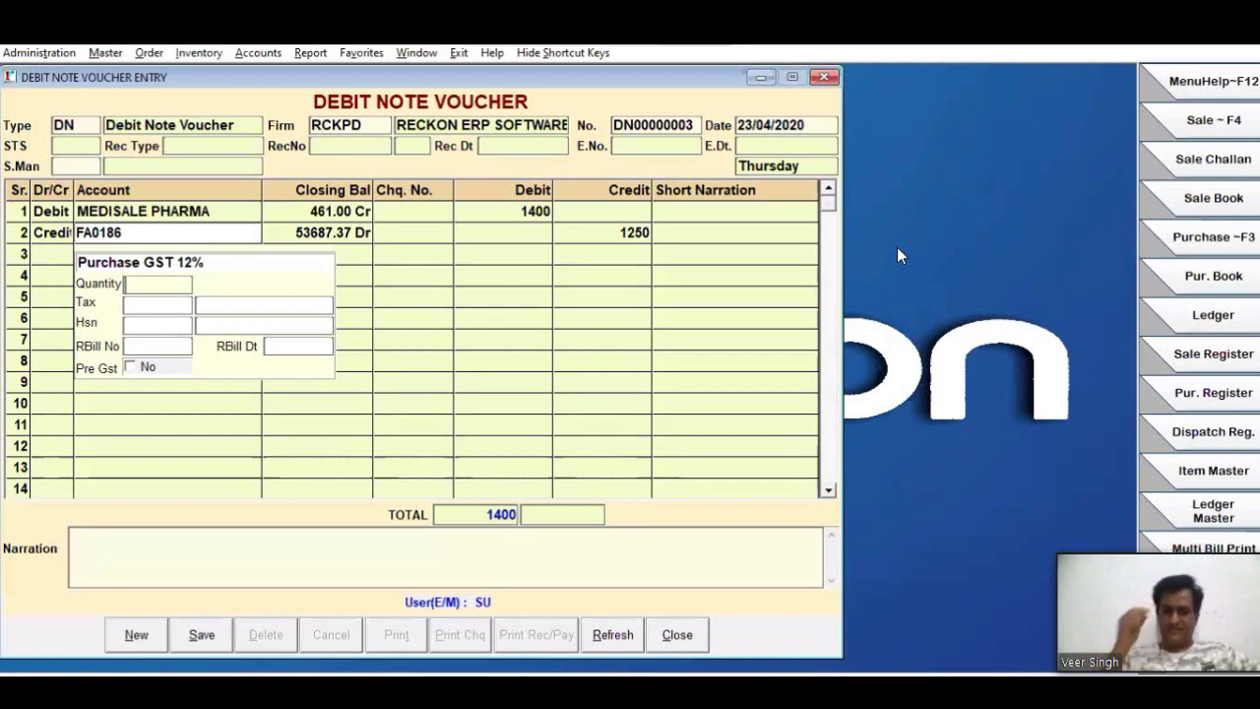
Step: Set the quantity to 10 and the tax to SGST 12% for the Purchase GST 12% line
{"action": "type", "text": "10"}
{"action": "key", "text": "Return"}
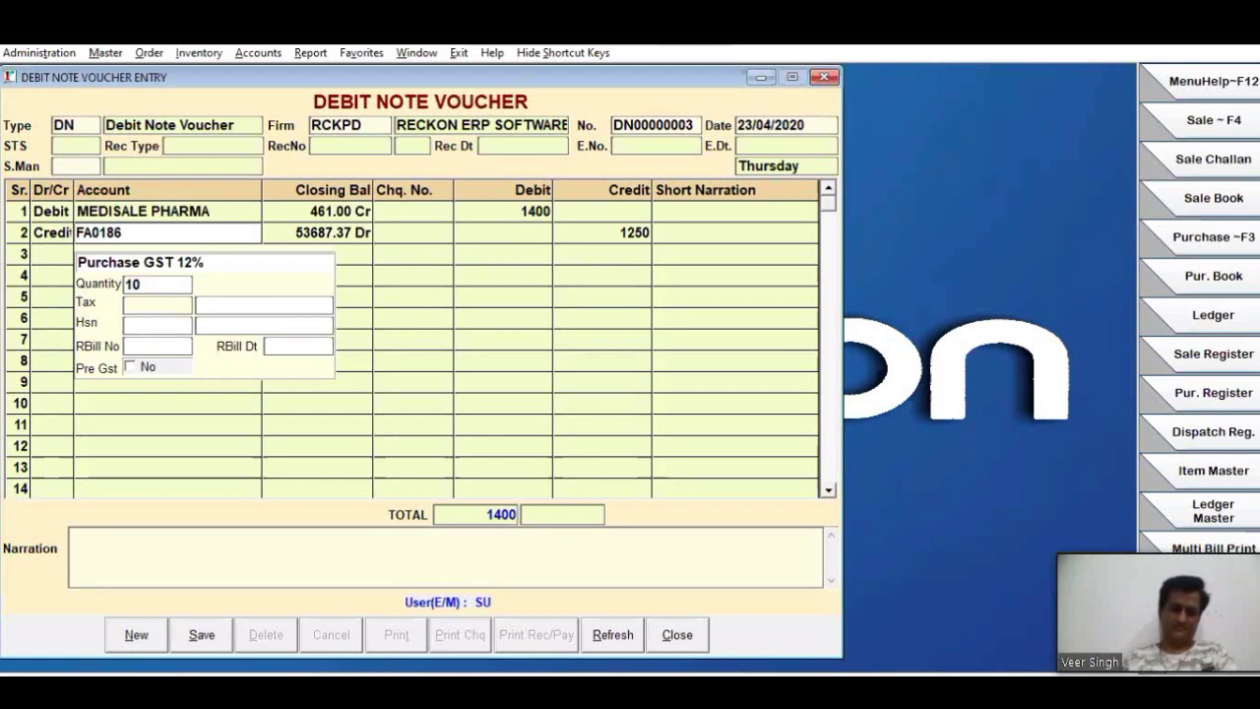
{"action": "type", "text": "sg"}
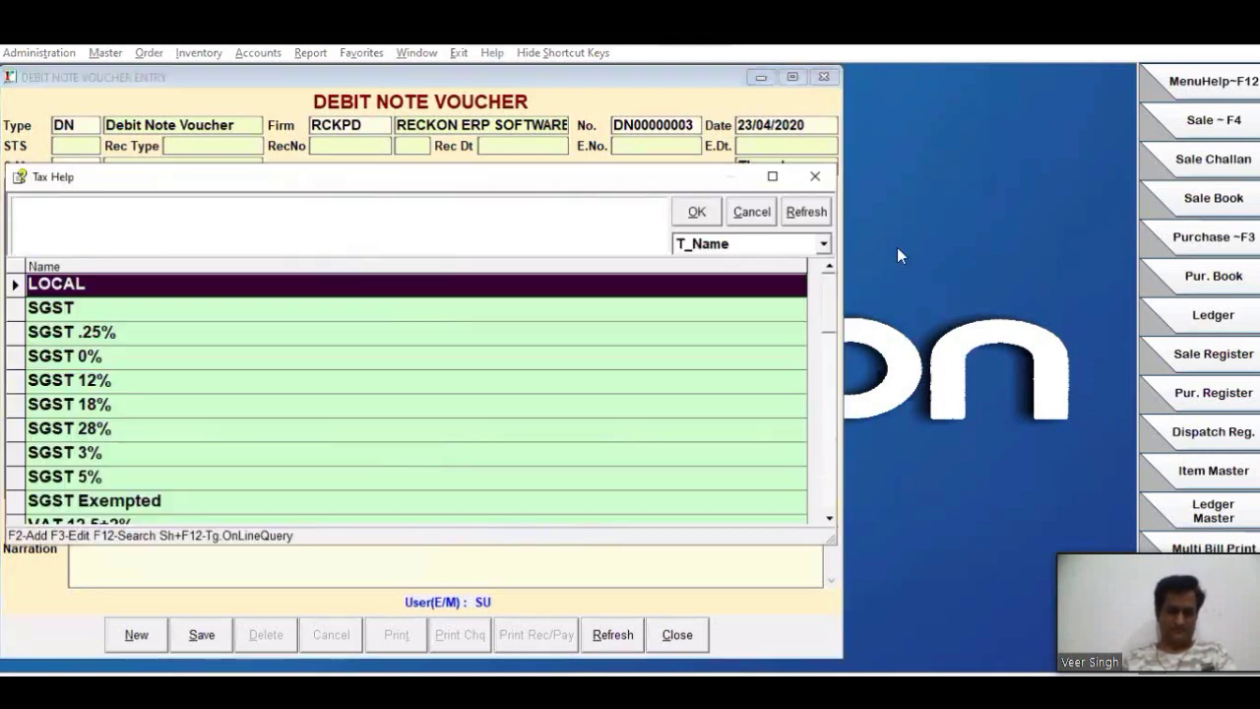
{"action": "type", "text": "s"}
{"action": "key", "text": "Down"}
{"action": "key", "text": "Down"}
{"action": "key", "text": "Down"}
{"action": "key", "text": "Down"}
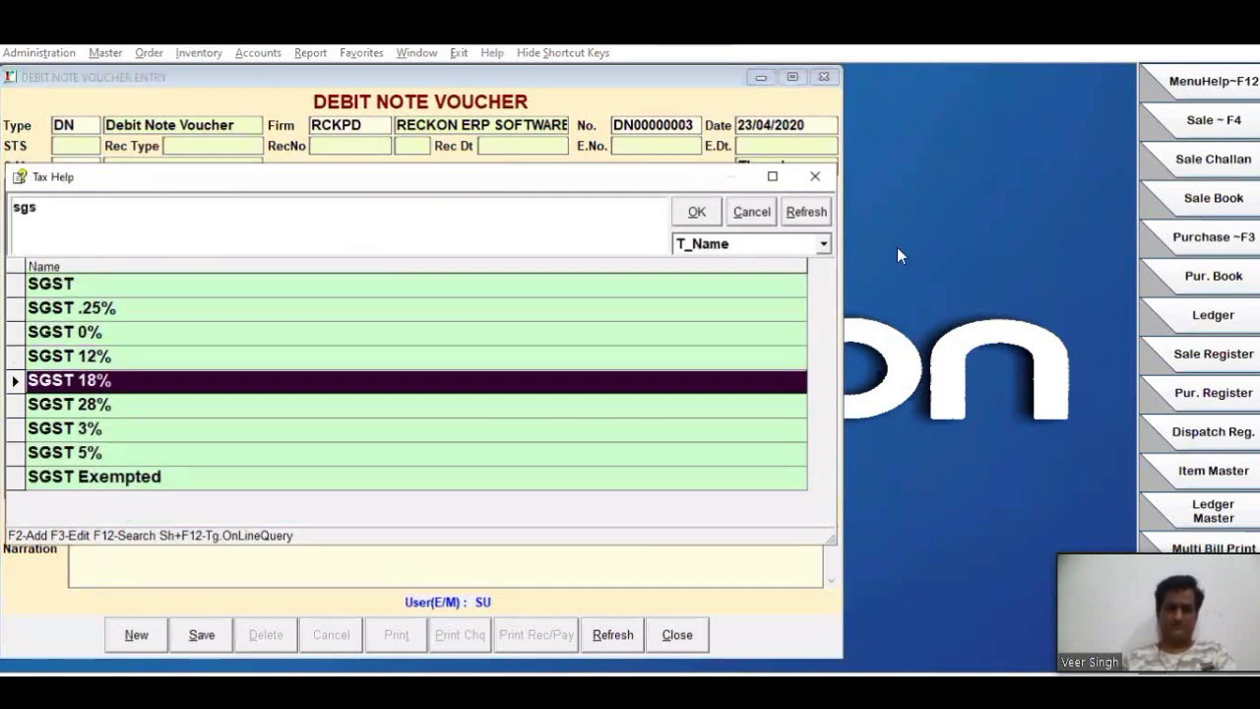
{"action": "key", "text": "Up"}
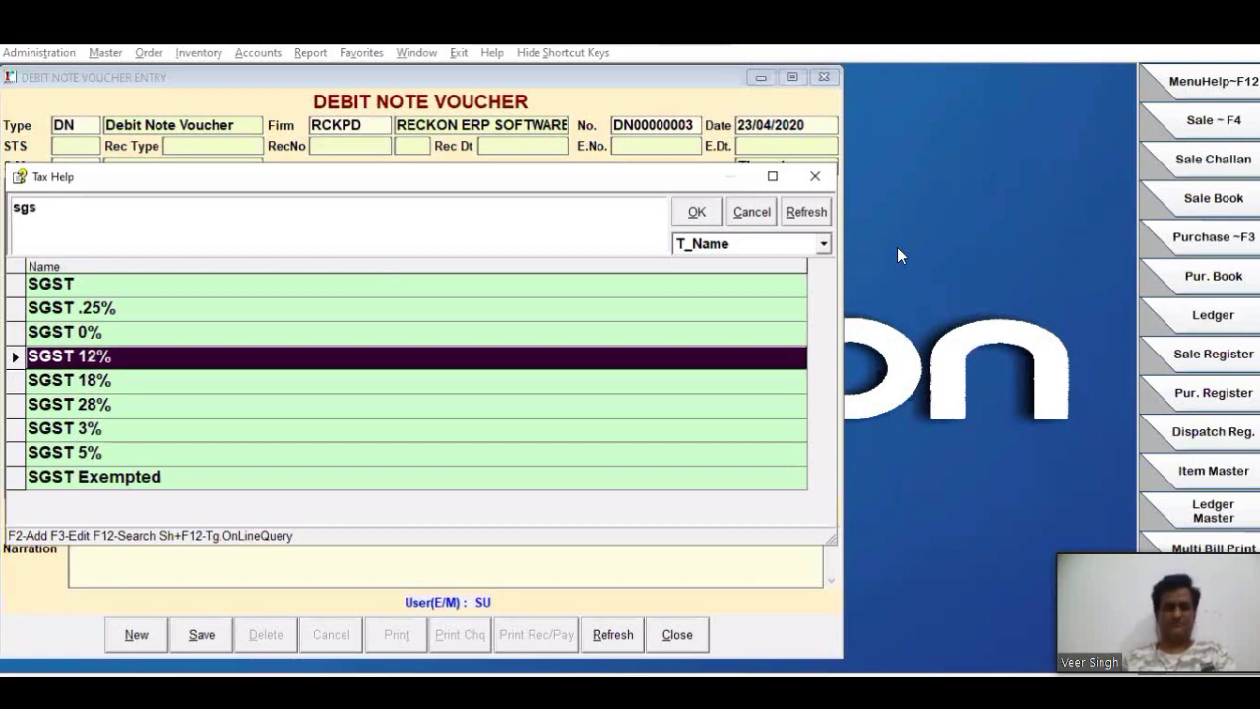
{"action": "key", "text": "Return"}
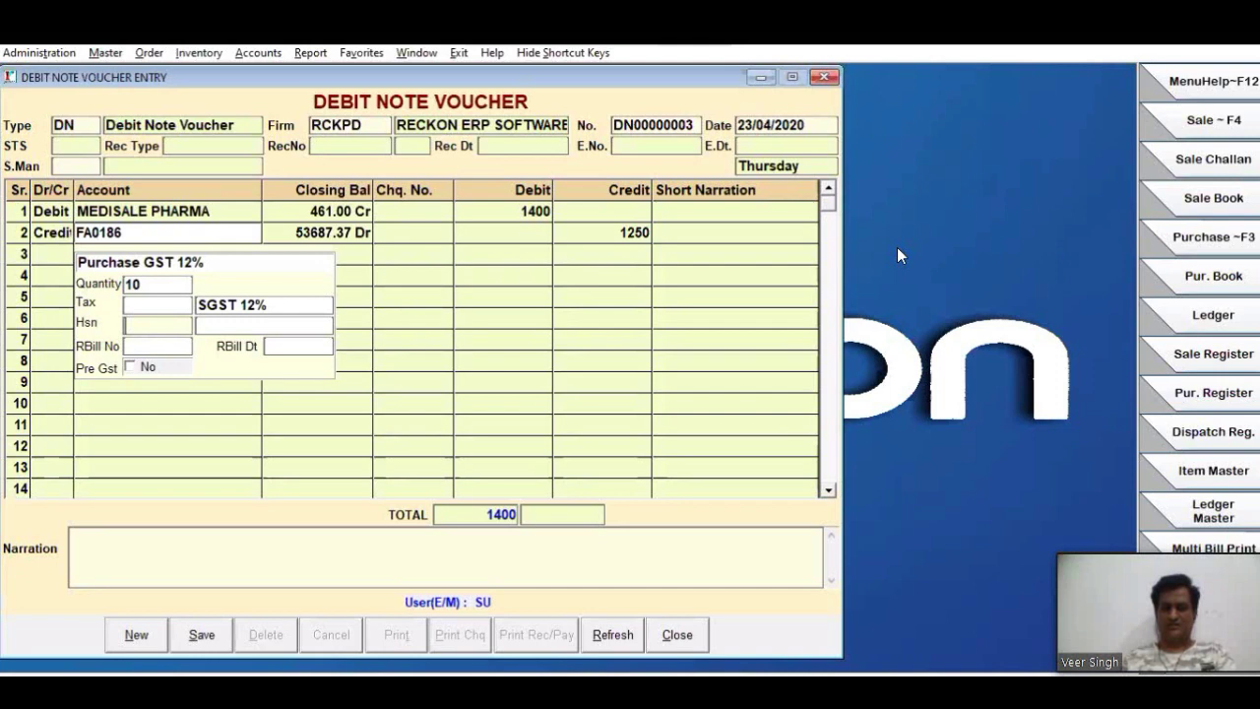
Step: Assign HSN 3389 to the Purchase GST 12% line, leaving the return bill fields blank and Pre Gst at No
{"action": "key", "text": "Return"}
{"action": "key", "text": "Down"}
{"action": "key", "text": "Down"}
{"action": "key", "text": "Down"}
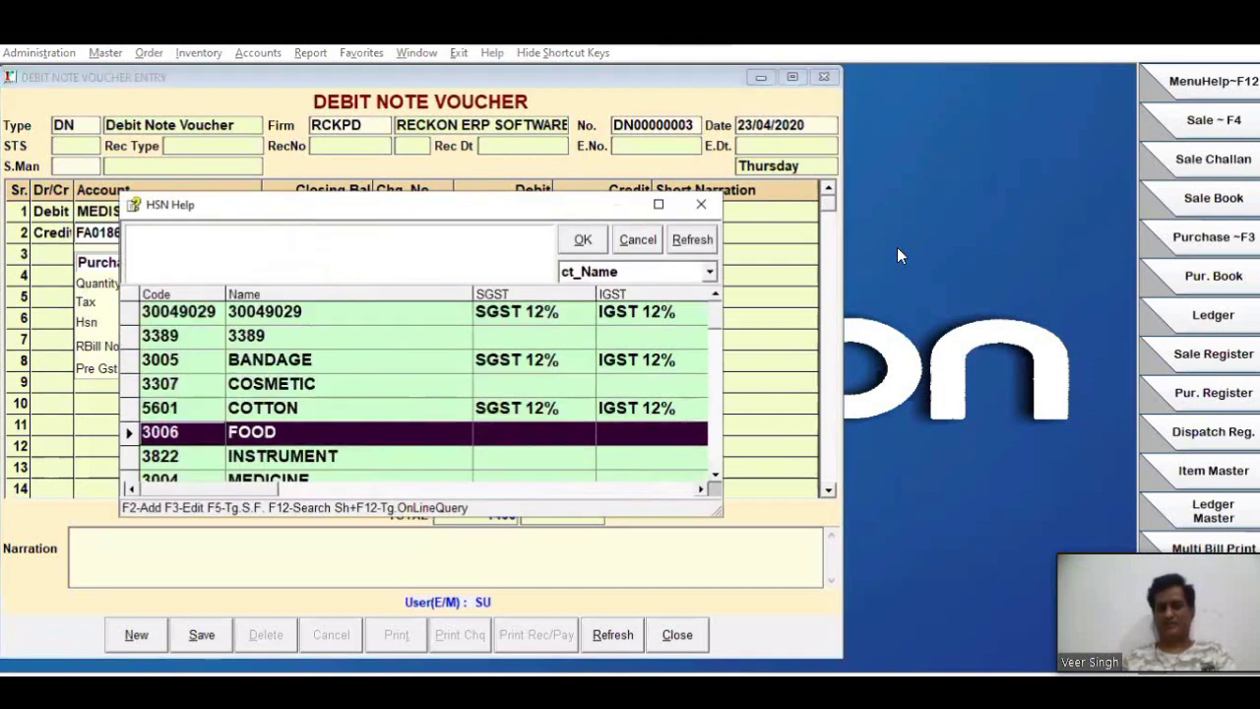
{"action": "key", "text": "Up"}
{"action": "key", "text": "Up"}
{"action": "key", "text": "Up"}
{"action": "key", "text": "Up"}
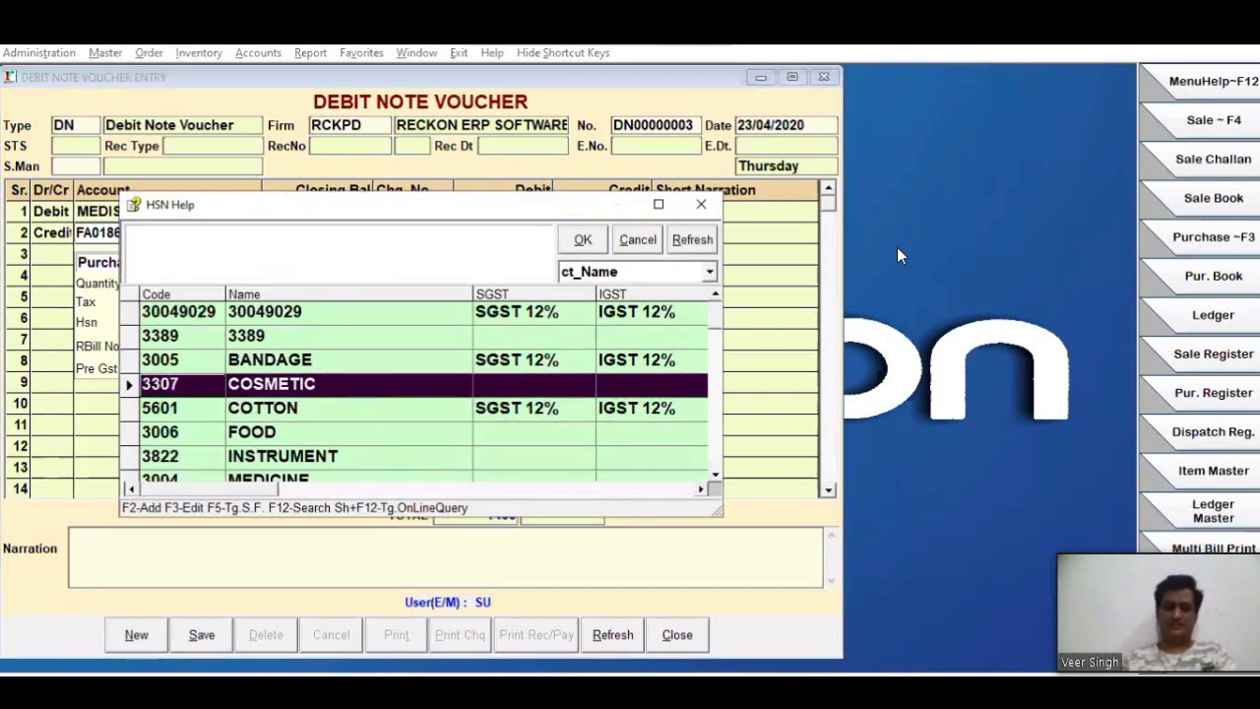
{"action": "key", "text": "Return"}
{"action": "key", "text": "Return"}
{"action": "key", "text": "Return"}
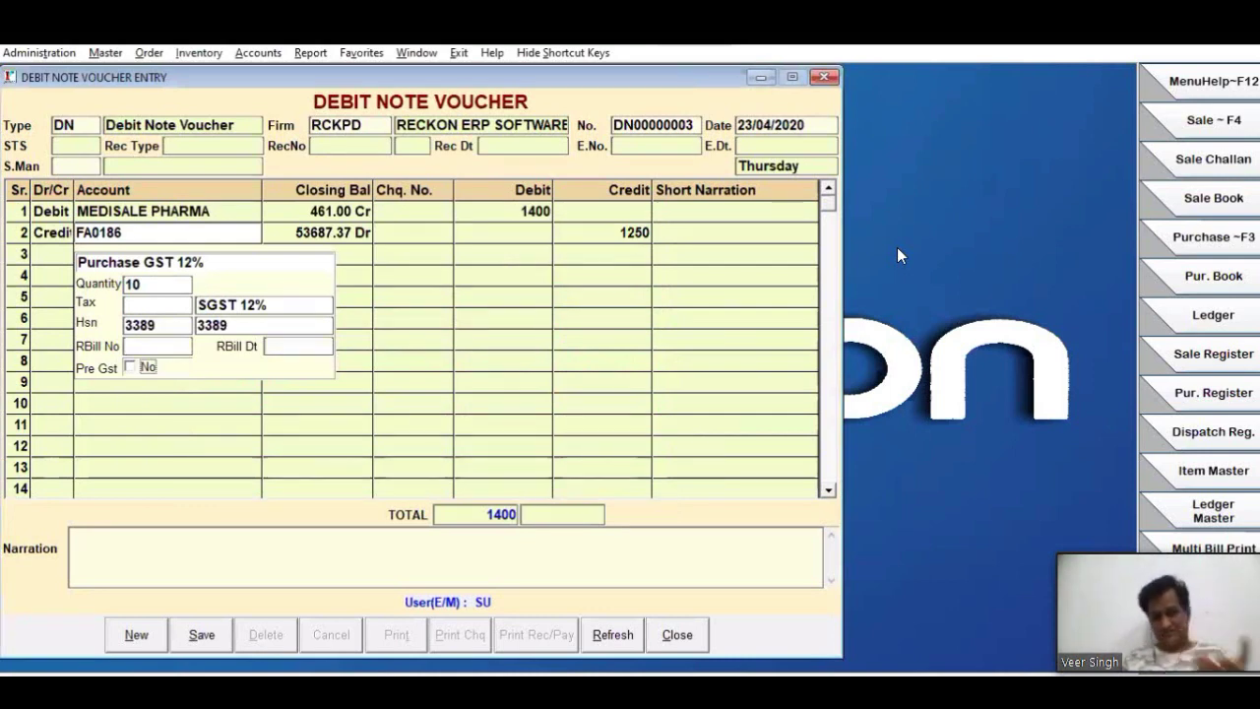
{"action": "key", "text": "Return"}
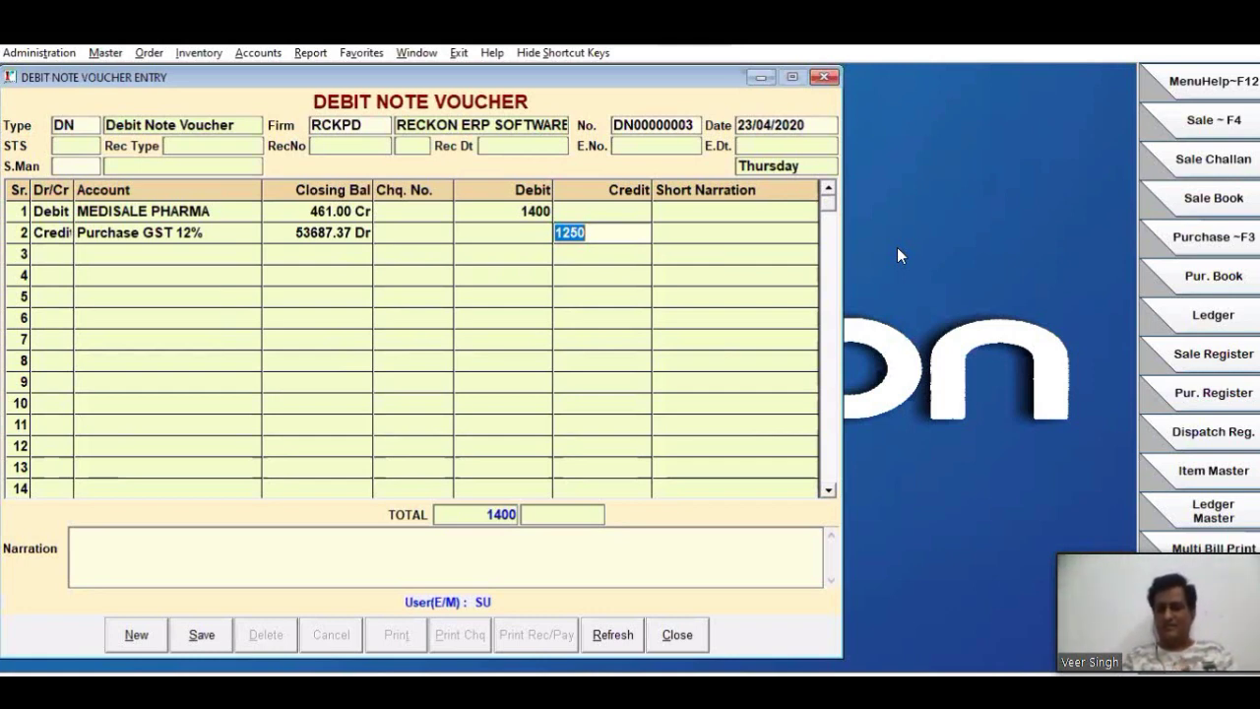
Step: Set the Purchase GST 12% credit amount to 500 and accept the line without a narration
{"action": "type", "text": "500"}
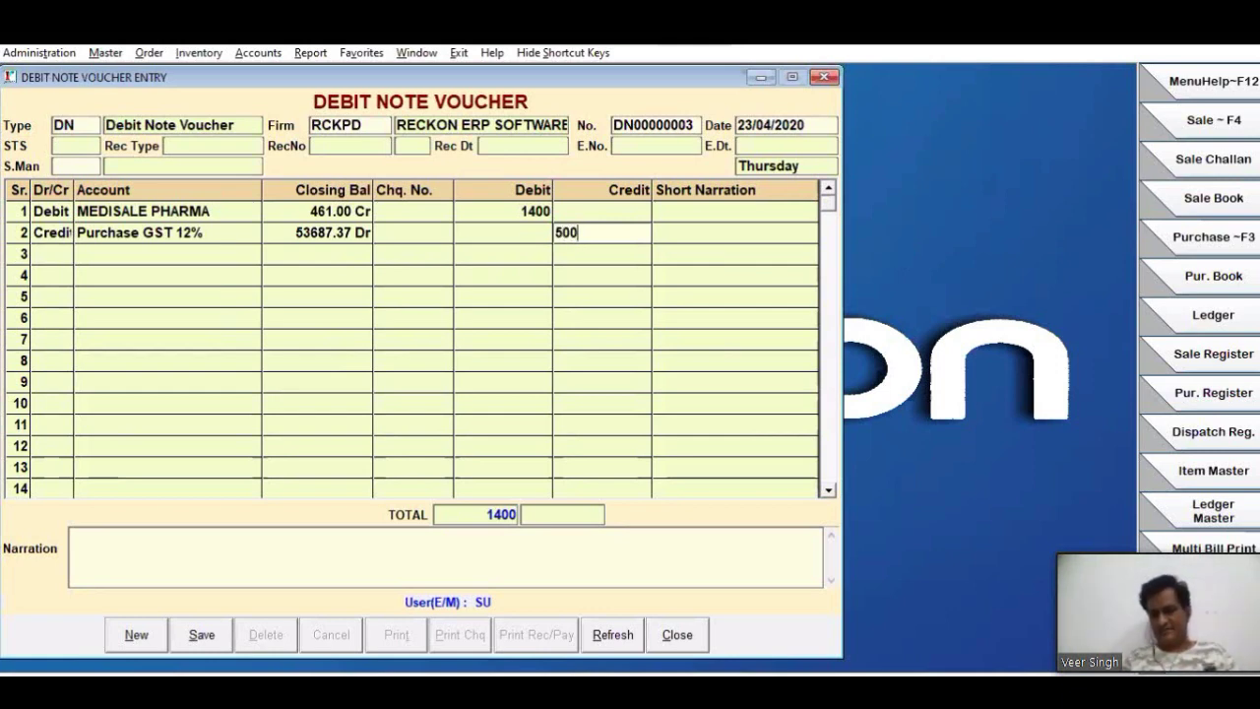
{"action": "key", "text": "Return"}
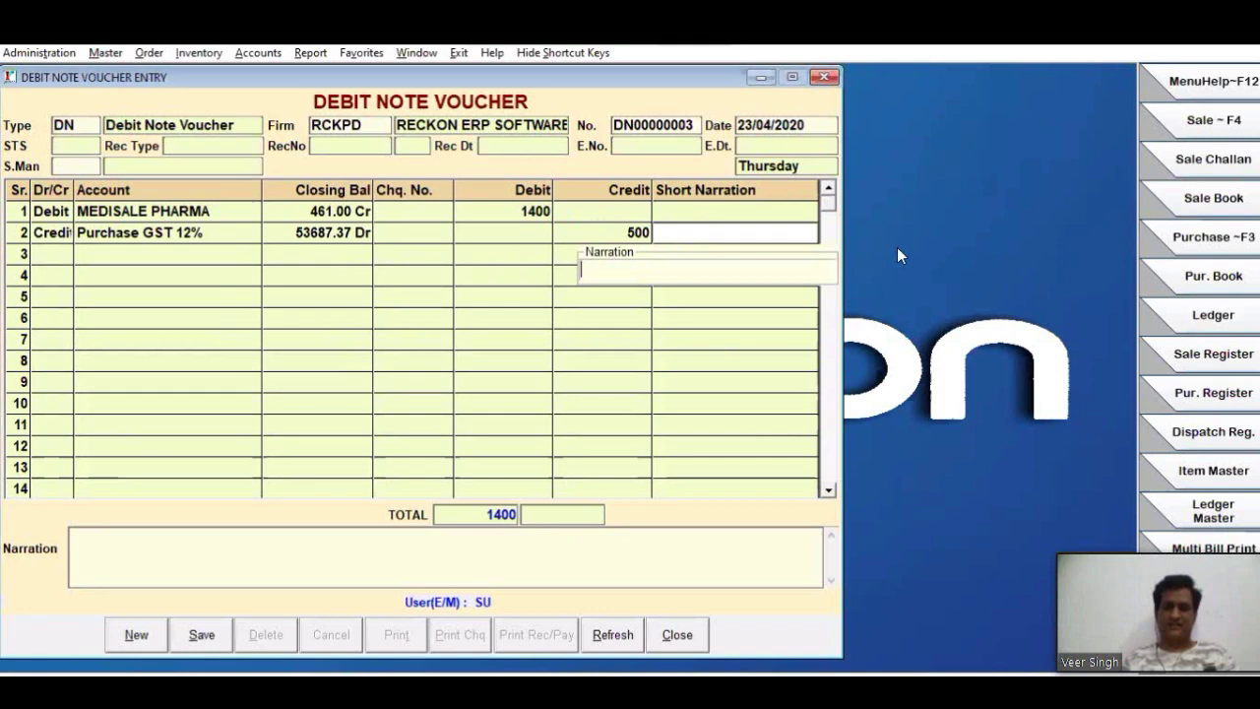
{"action": "key", "text": "Return"}
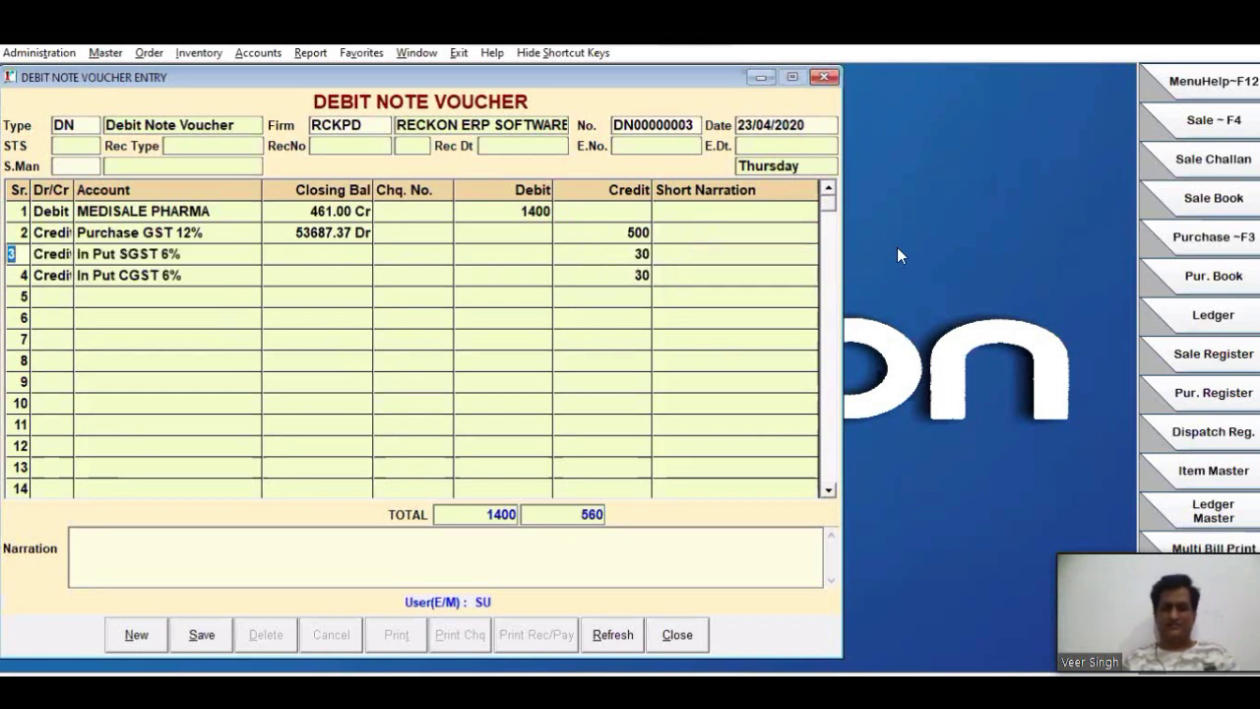
Step: Add a credit line for the Purchase GST 18% account below the CGST 6% line
{"action": "key", "text": "Down"}
{"action": "key", "text": "Down"}
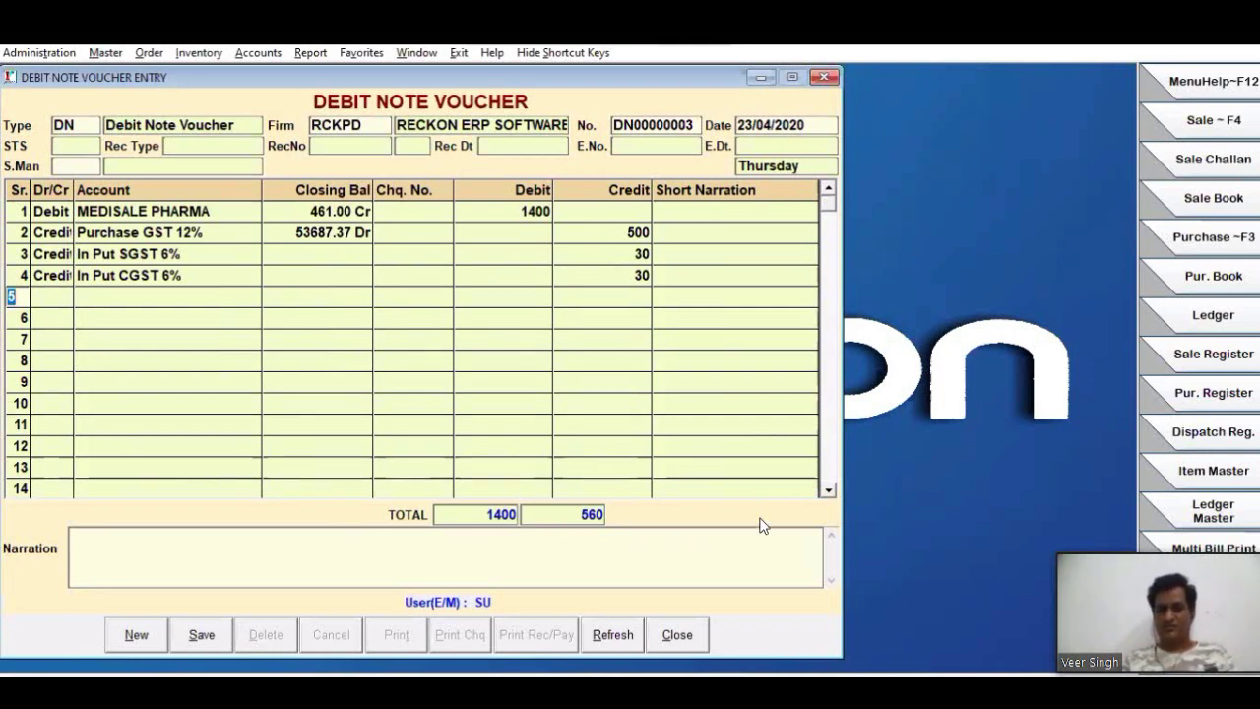
{"action": "key", "text": "Return"}
{"action": "key", "text": "Return"}
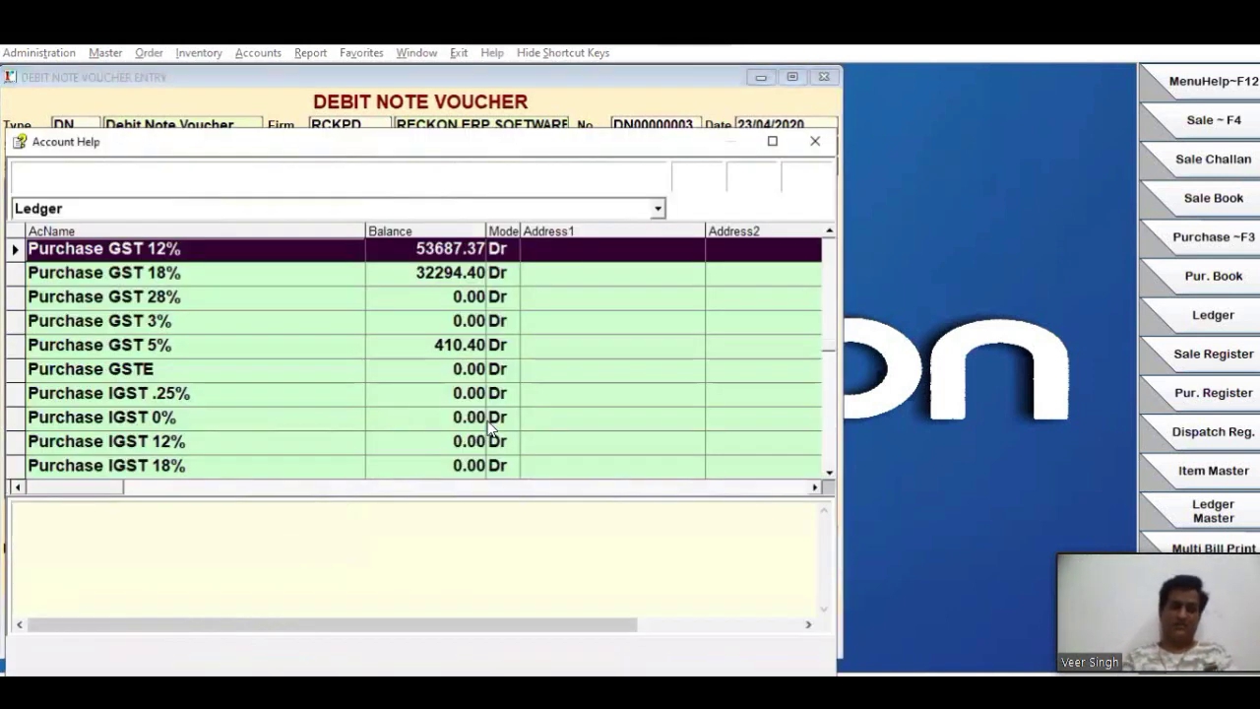
{"action": "type", "text": "p"}
{"action": "key", "text": "Down"}
{"action": "key", "text": "Down"}
{"action": "key", "text": "Down"}
{"action": "key", "text": "Down"}
{"action": "key", "text": "Down"}
{"action": "key", "text": "Down"}
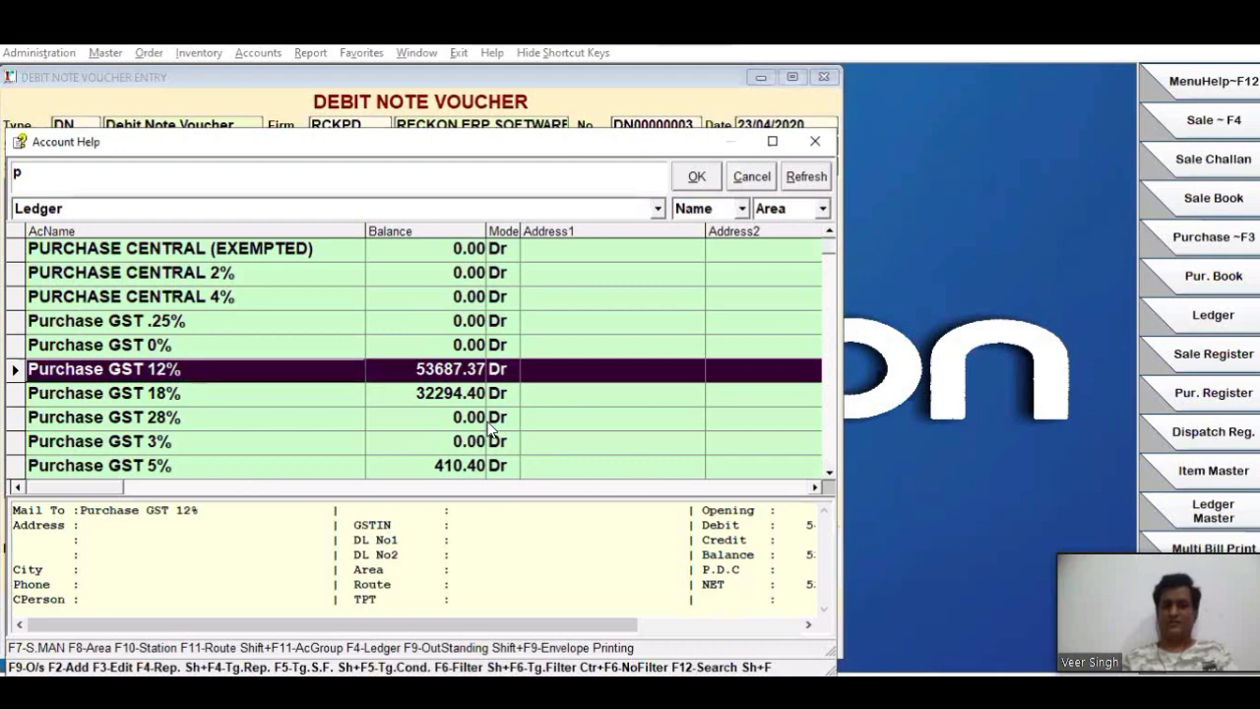
{"action": "key", "text": "Return"}
Step: Set the quantity to 1 and the tax to SGST 18% for the Purchase GST 18% line
{"action": "type", "text": "1"}
{"action": "key", "text": "Return"}
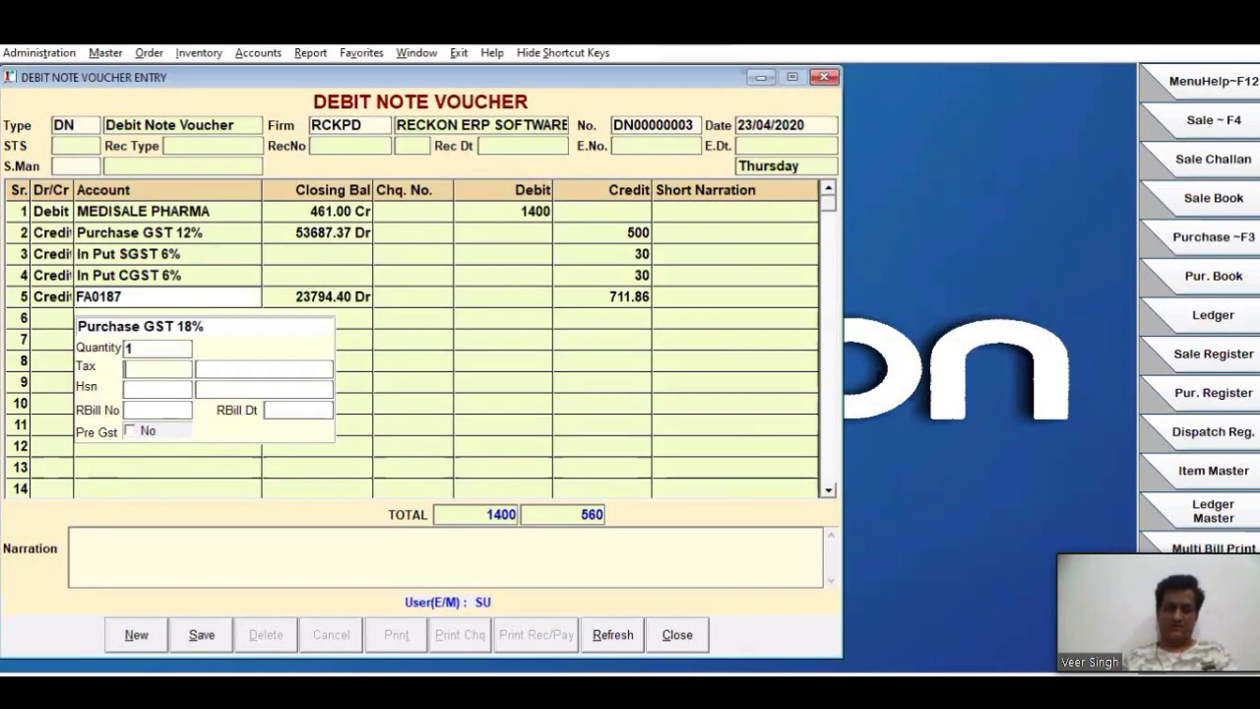
{"action": "type", "text": "sgs"}
{"action": "key", "text": "Down"}
{"action": "key", "text": "Down"}
{"action": "key", "text": "Down"}
{"action": "key", "text": "Down"}
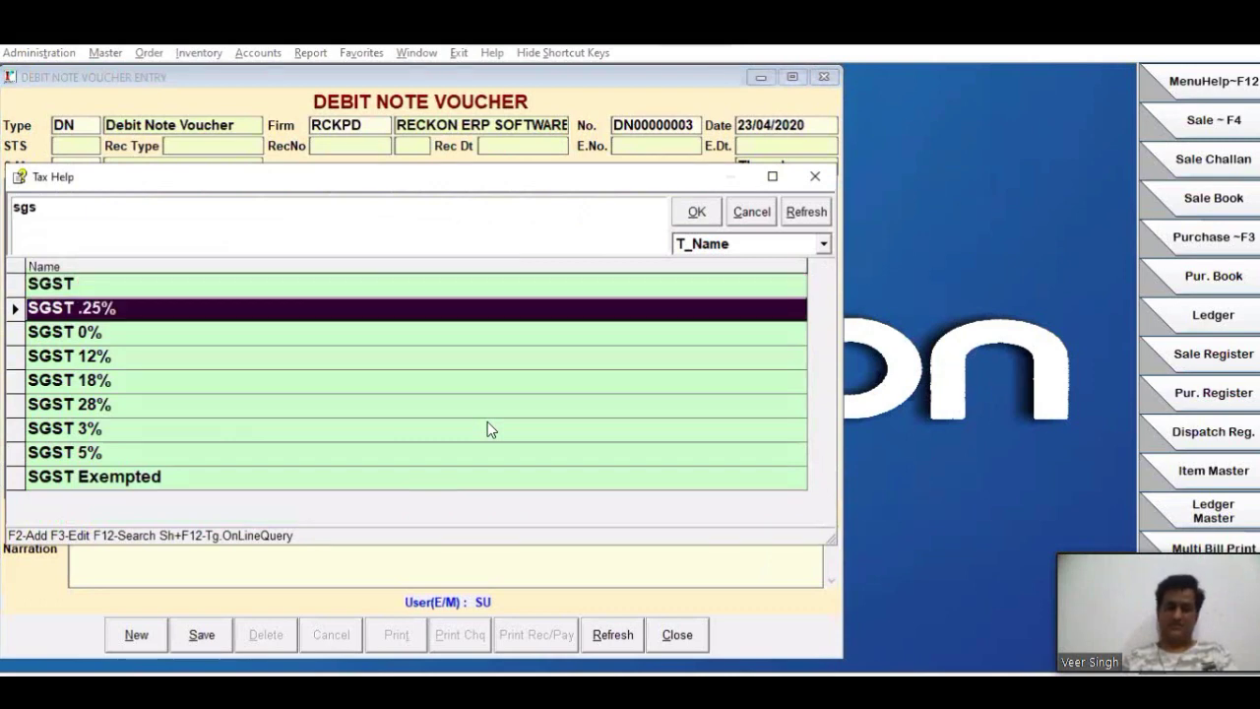
{"action": "key", "text": "Return"}
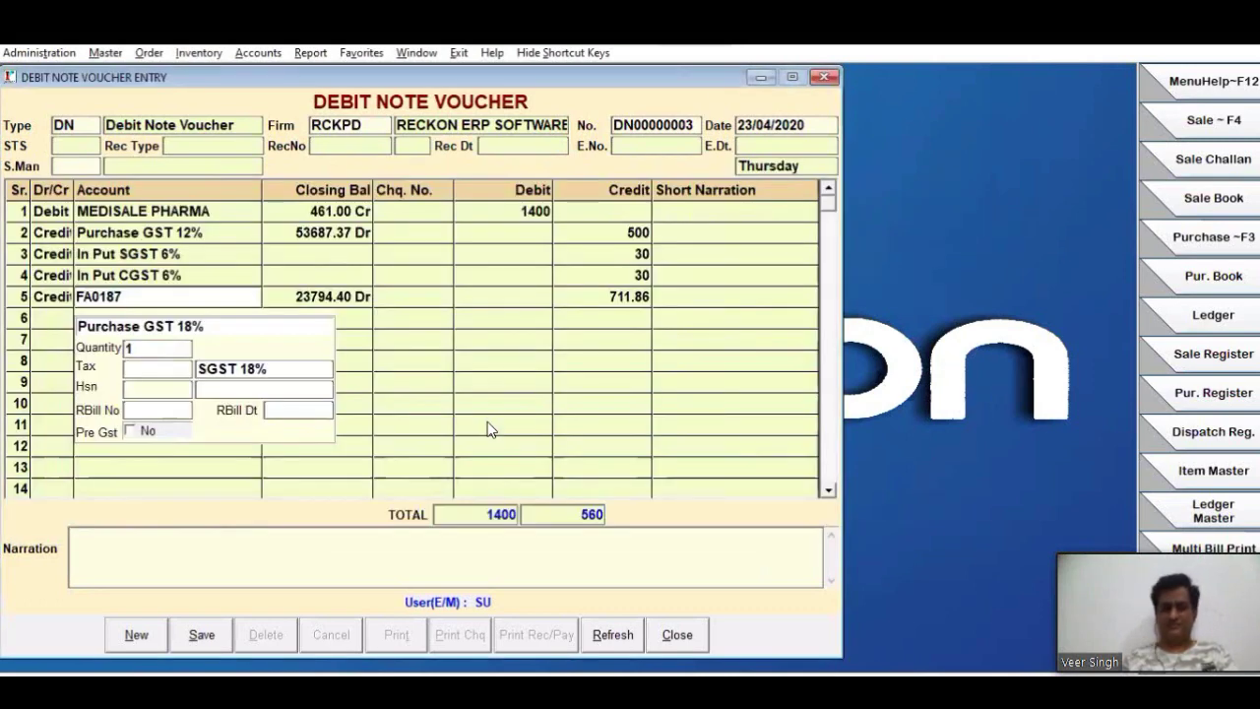
Step: Assign HSN 3005 BANDAGE to the Purchase GST 18% line, leaving the return bill fields blank and Pre Gst at No
{"action": "key", "text": "Return"}
{"action": "key", "text": "Down"}
{"action": "key", "text": "Down"}
{"action": "key", "text": "Up"}
{"action": "key", "text": "Return"}
{"action": "key", "text": "Return"}
{"action": "key", "text": "Return"}
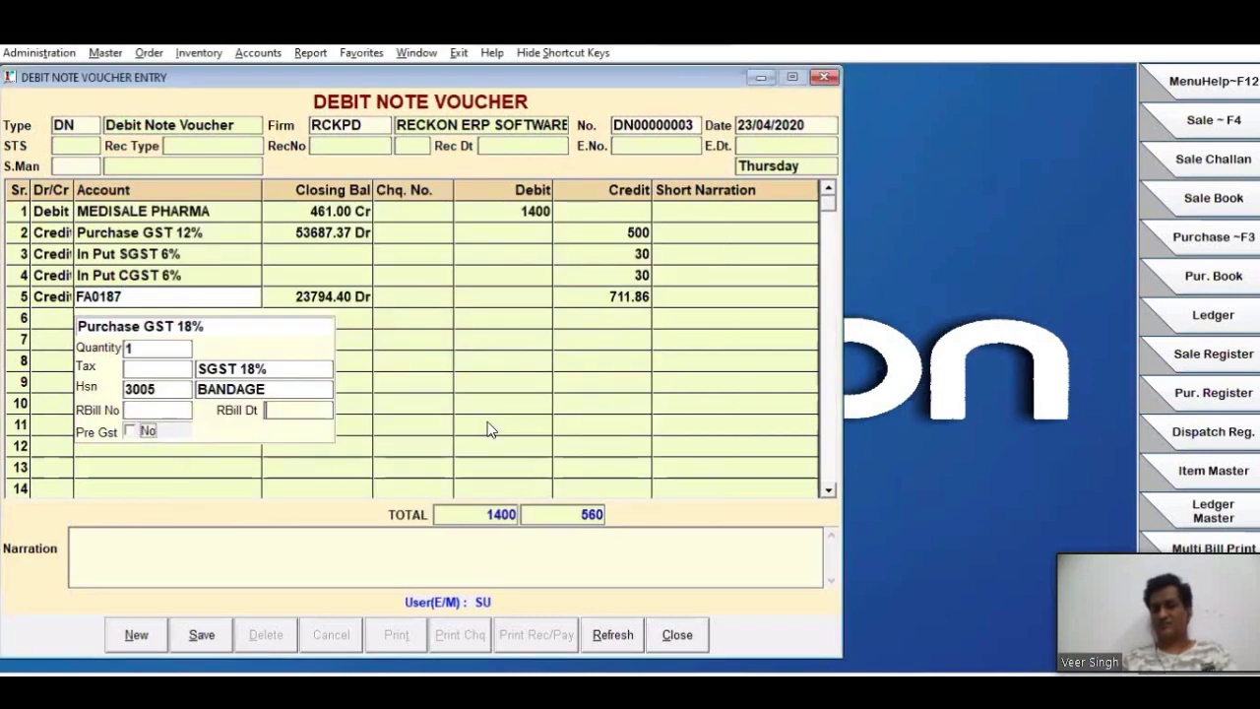
{"action": "key", "text": "Return"}
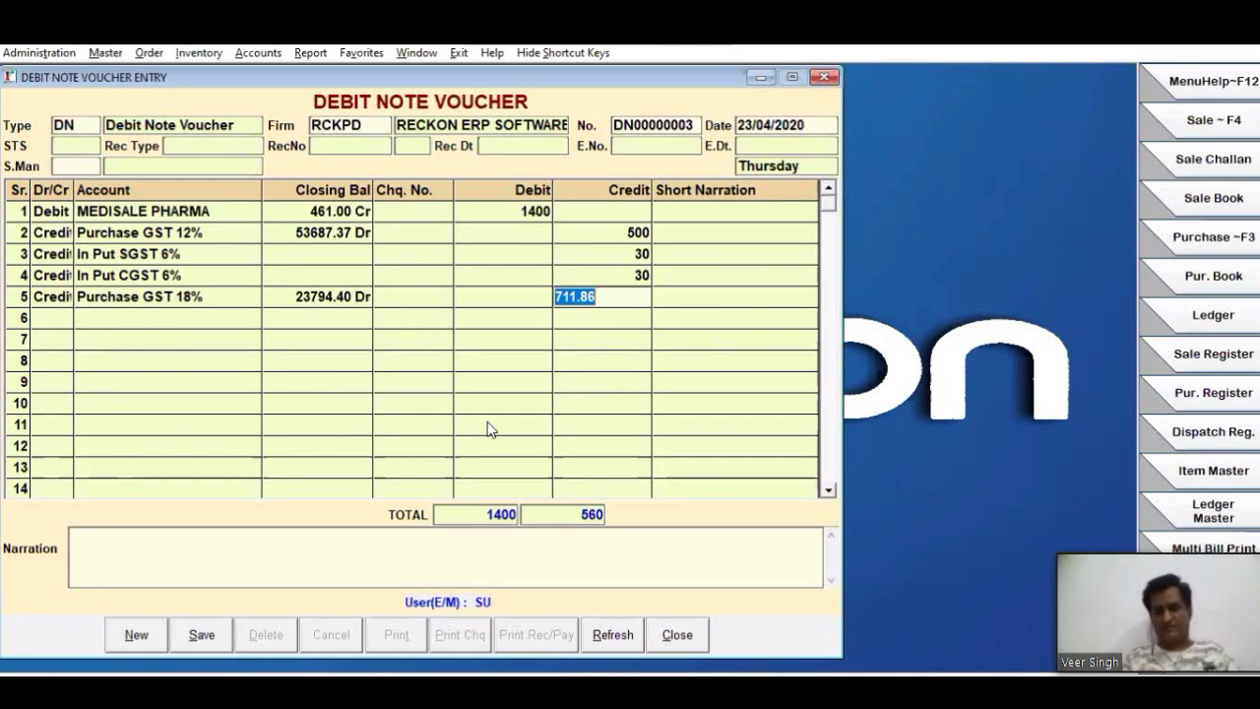
Step: Set the Purchase GST 18% credit amount to 711 and accept the line without a narration
{"action": "type", "text": "71"}
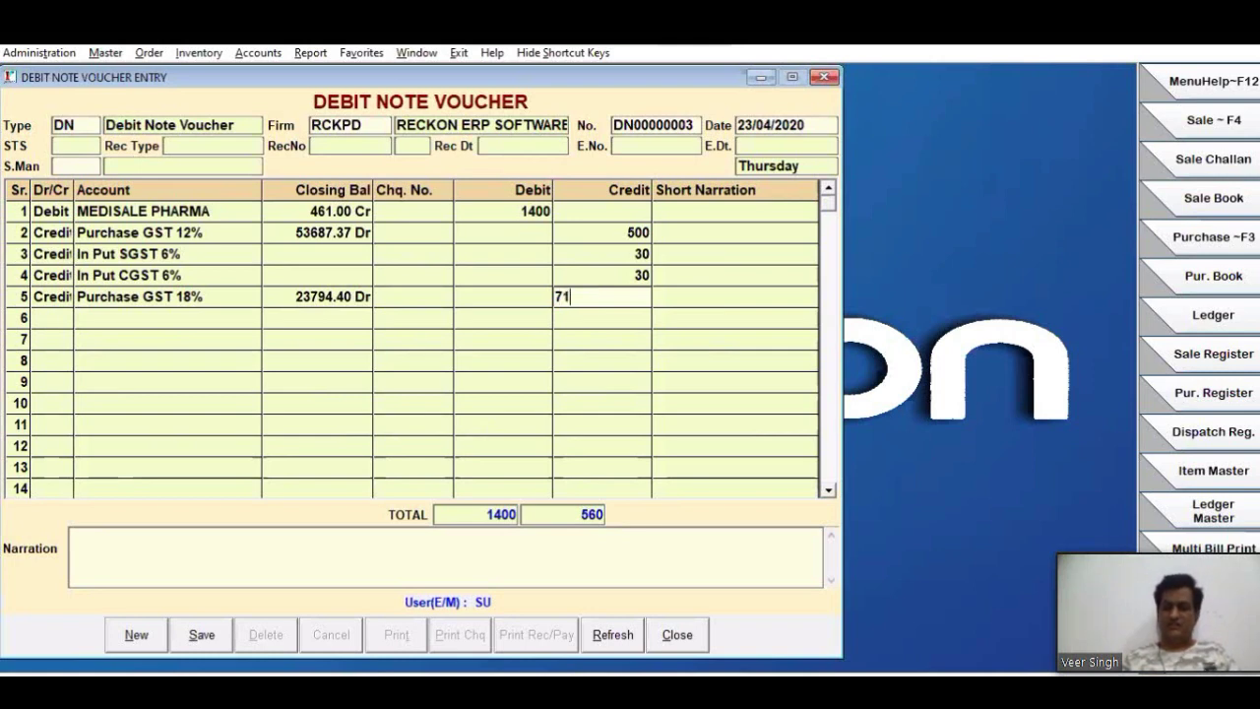
{"action": "type", "text": "1.50"}
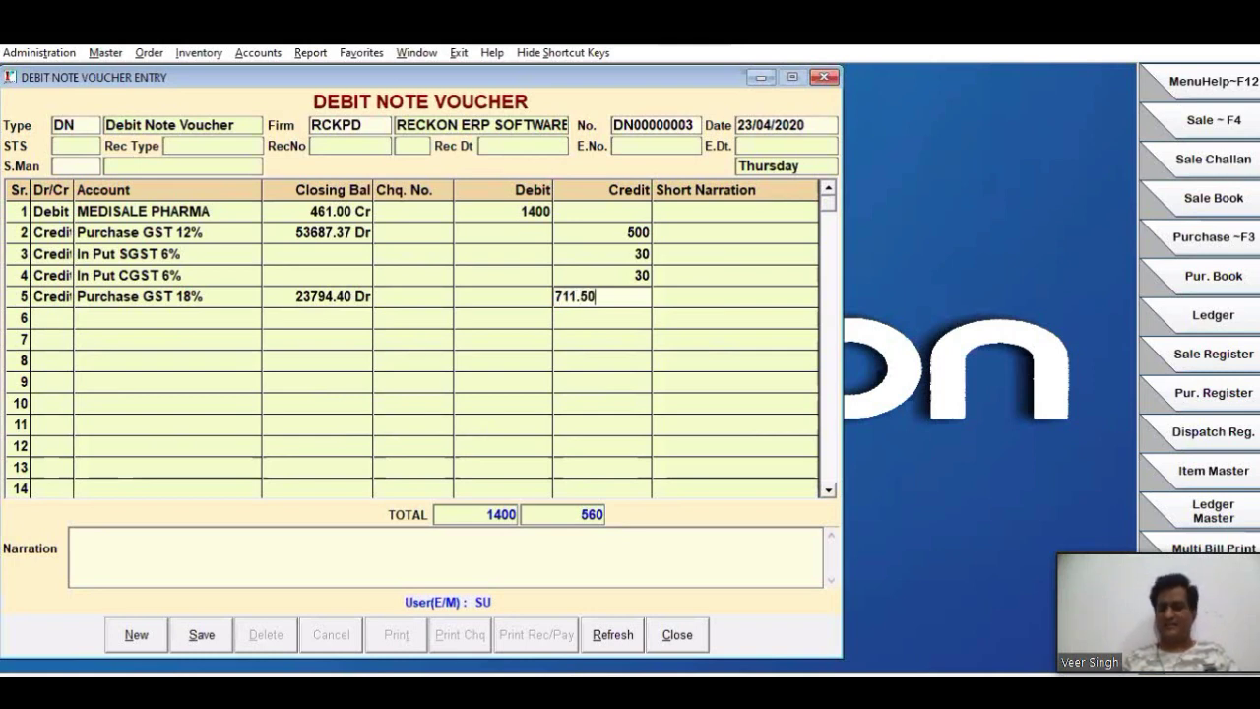
{"action": "key", "text": "BackSpace"}
{"action": "key", "text": "BackSpace"}
{"action": "key", "text": "BackSpace"}
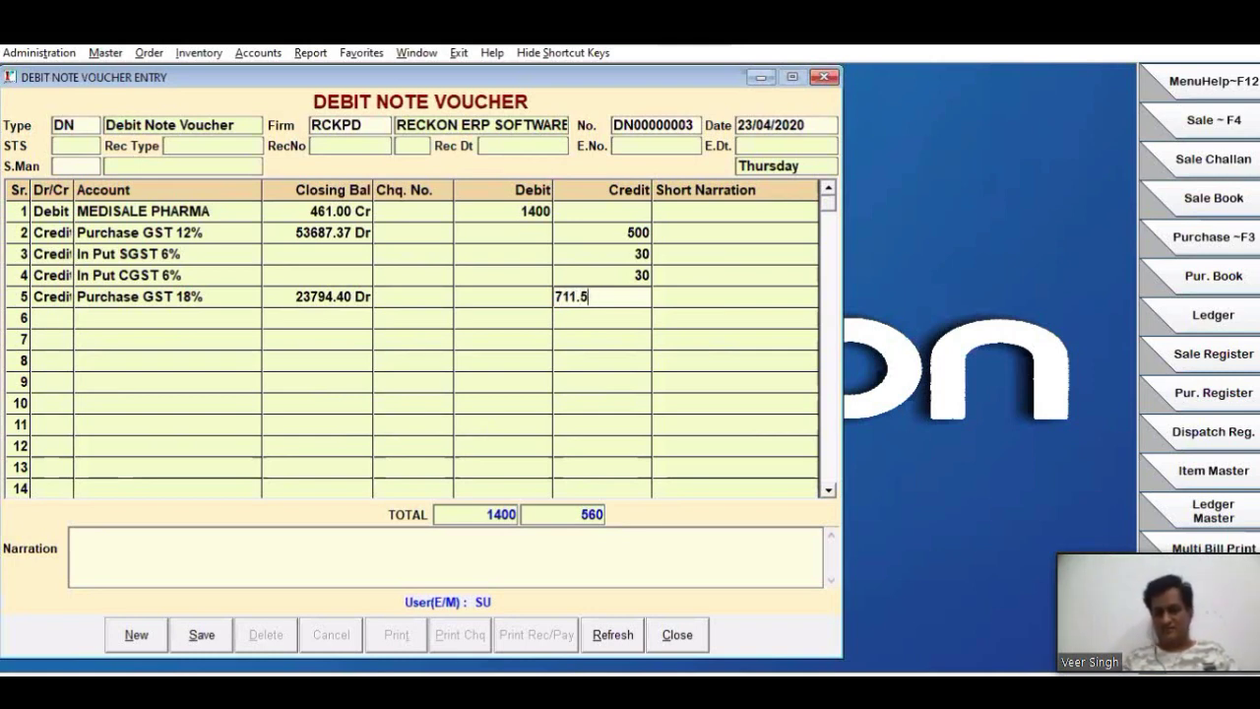
{"action": "key", "text": "Return"}
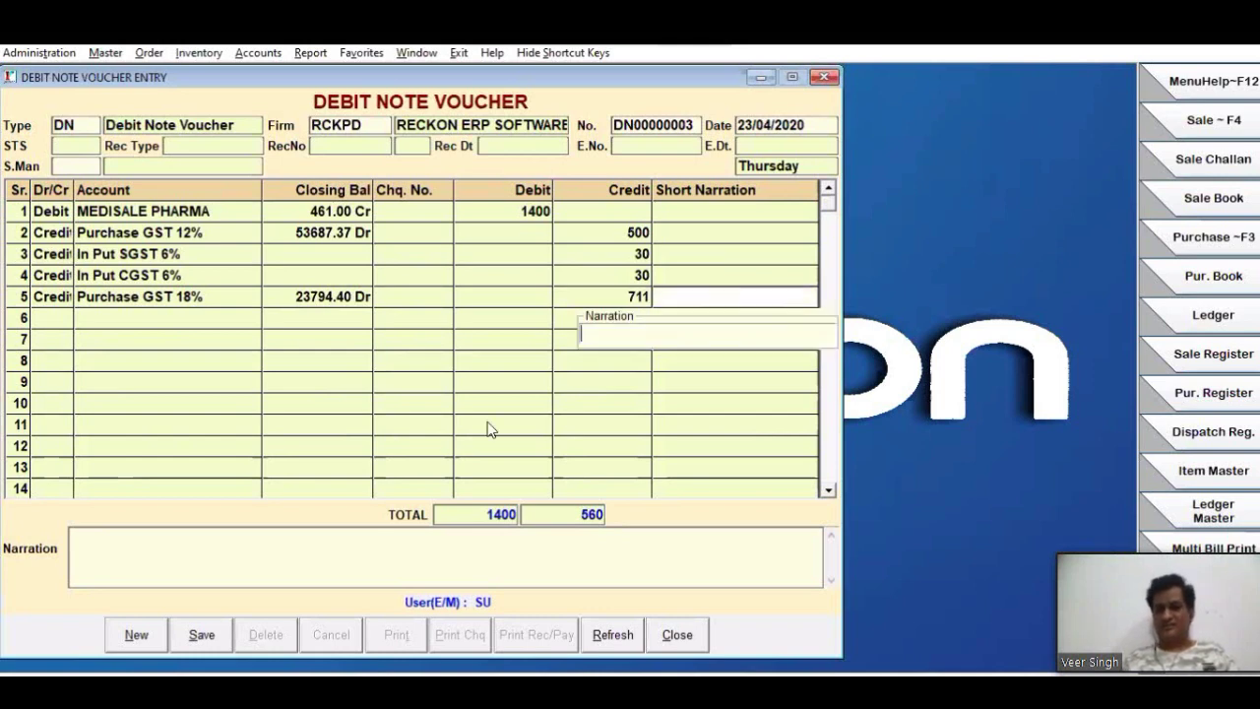
{"action": "key", "text": "Return"}
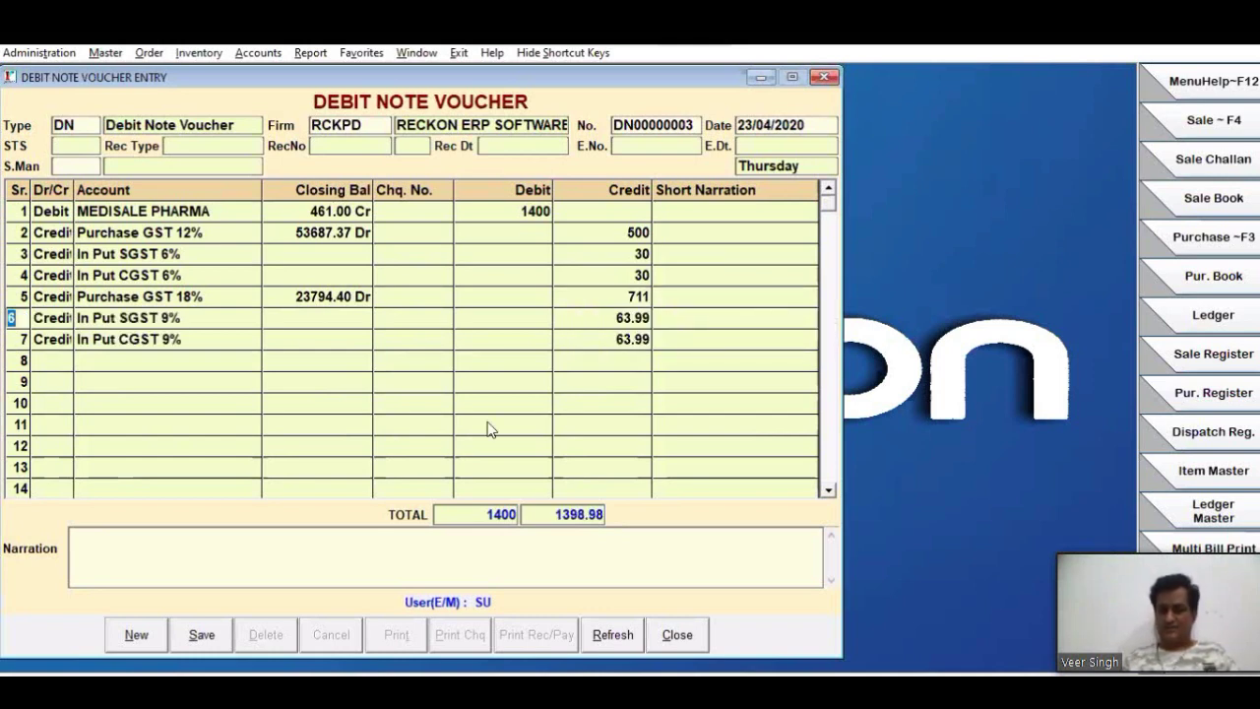
Step: Add a credit line for the ROUNDED Off account below the CGST 9% line with an amount of 1.02
{"action": "key", "text": "Down"}
{"action": "key", "text": "Down"}
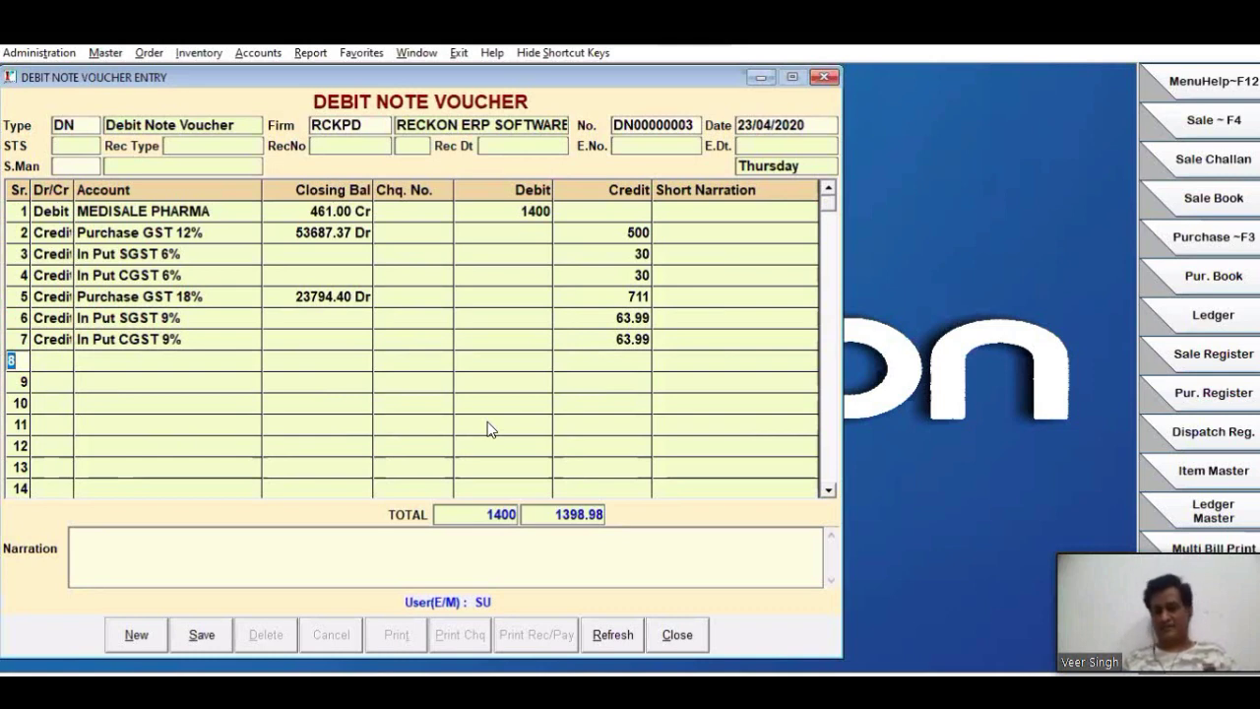
{"action": "key", "text": "Return"}
{"action": "key", "text": "Return"}
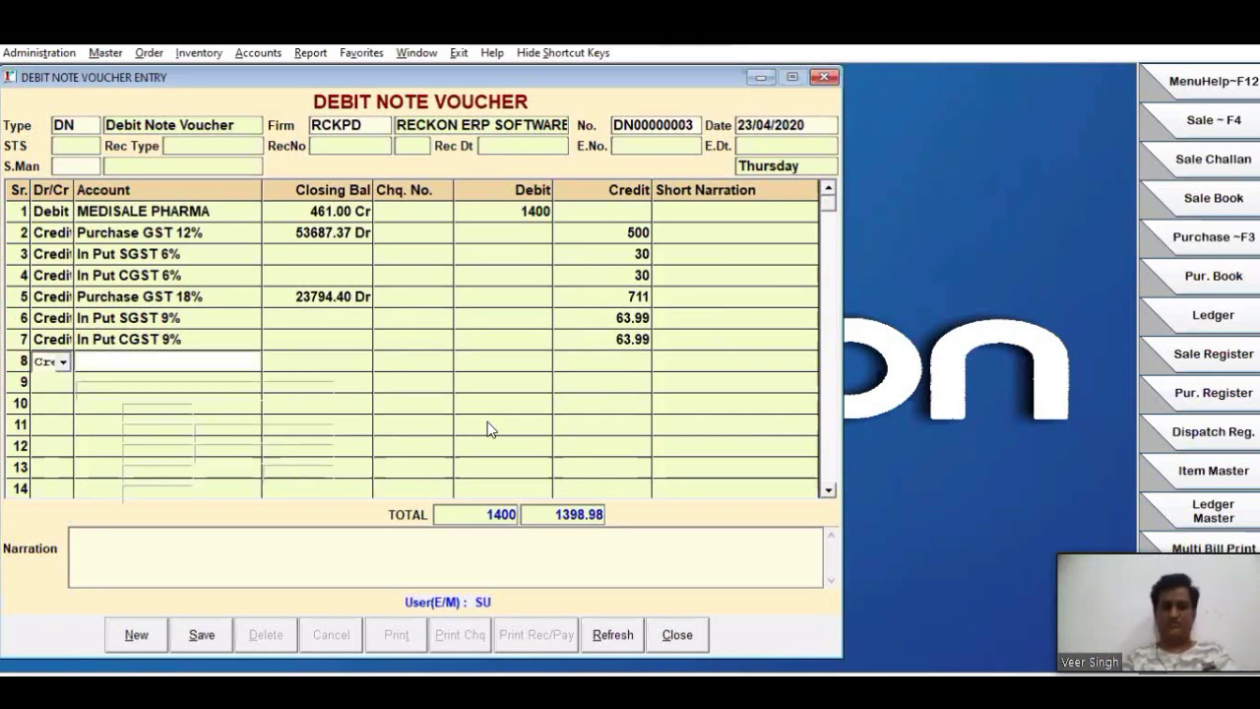
{"action": "type", "text": "rr"}
{"action": "key", "text": "BackSpace"}
{"action": "key", "text": "BackSpace"}
{"action": "type", "text": "o"}
{"action": "key", "text": "BackSpace"}
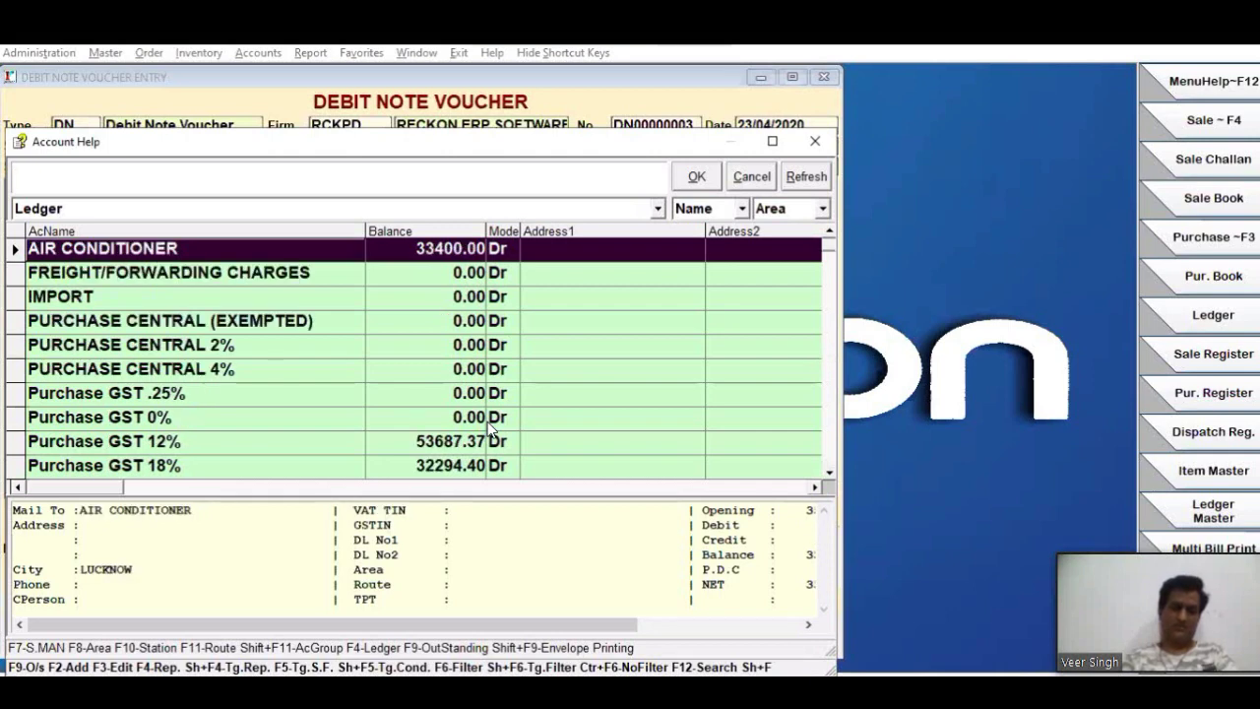
{"action": "type", "text": "f"}
{"action": "key", "text": "BackSpace"}
{"action": "type", "text": "rou"}
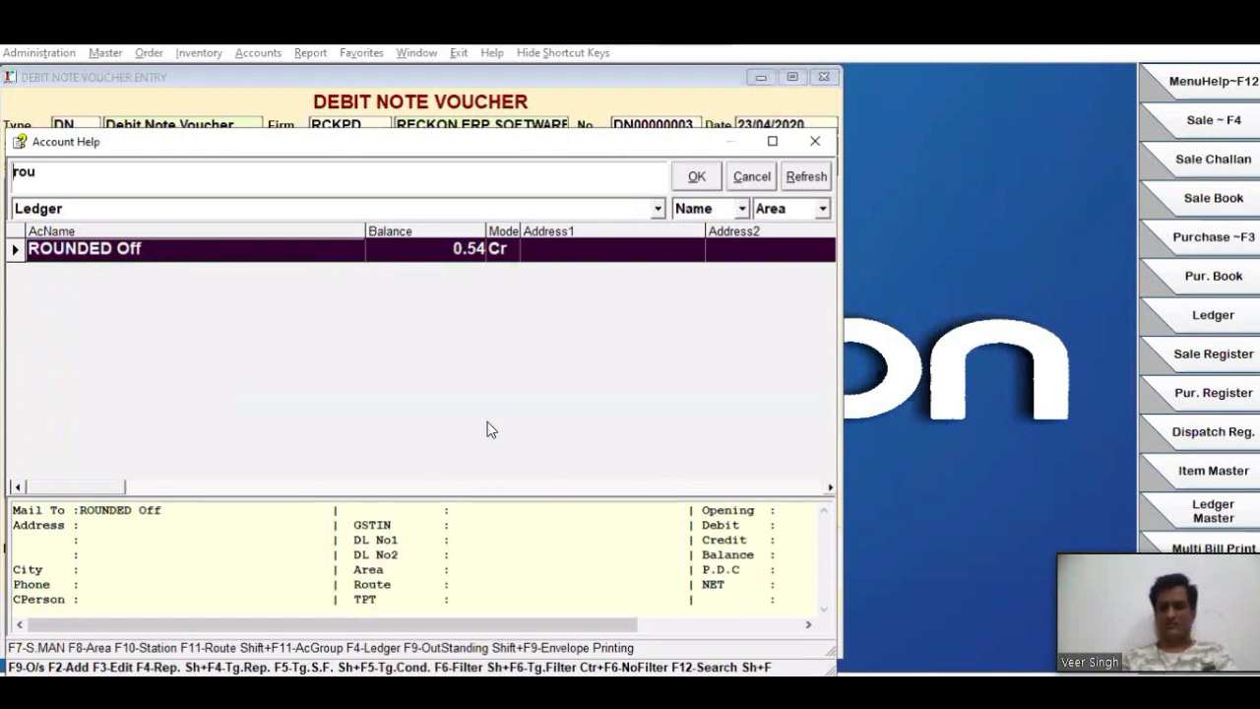
{"action": "key", "text": "Return"}
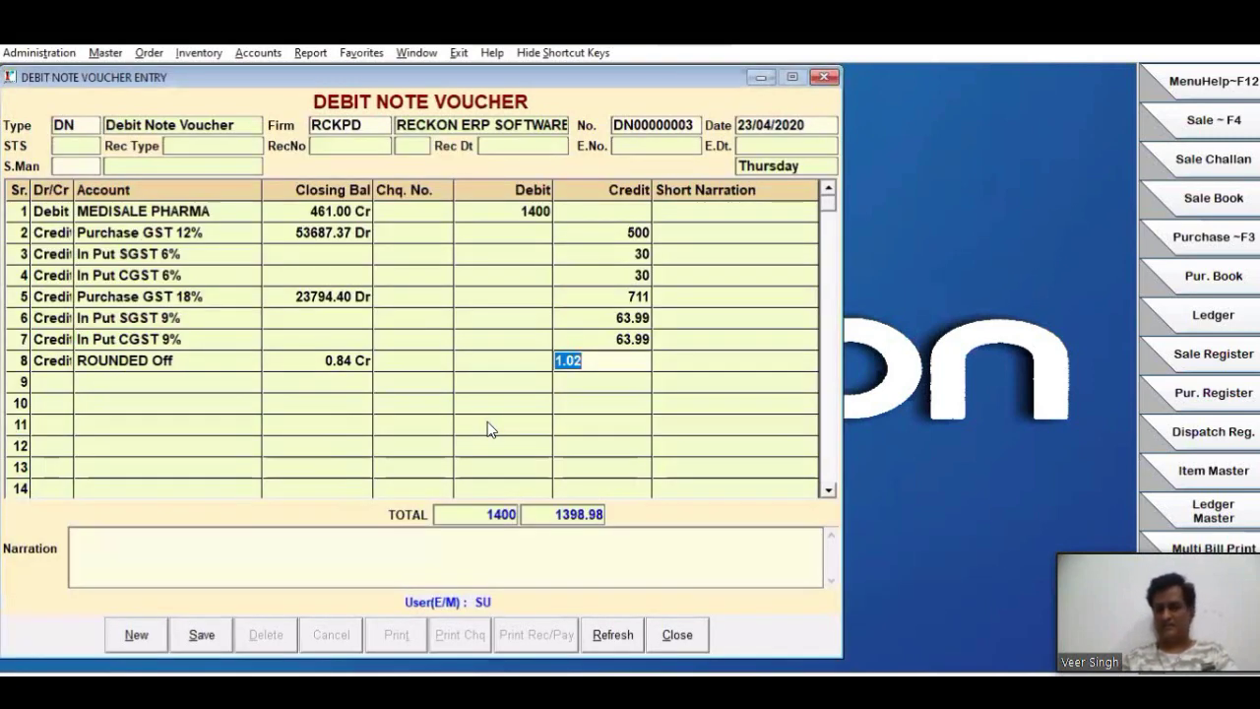
{"action": "key", "text": "Return"}
{"action": "key", "text": "Return"}
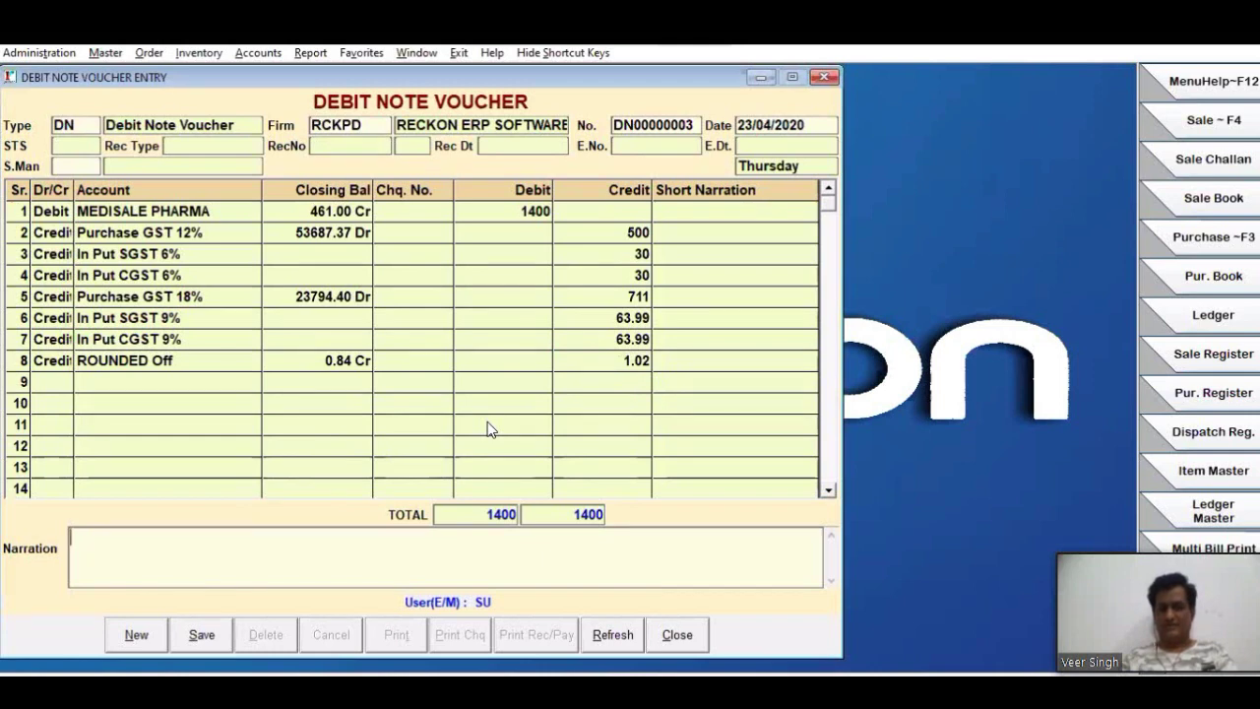
Step: Enter the voucher narration "entry no agst" and save the debit note voucher
{"action": "type", "text": "d"}
{"action": "key", "text": "BackSpace"}
{"action": "type", "text": "en"}
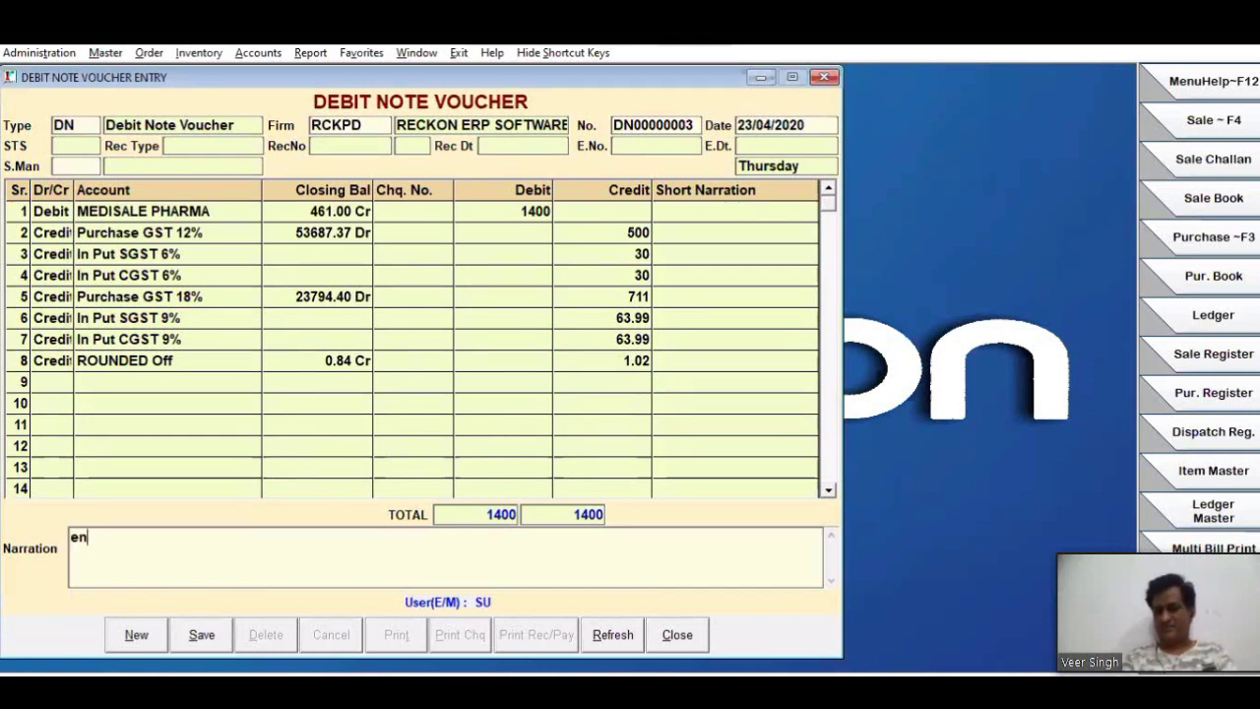
{"action": "type", "text": "try no agst"}
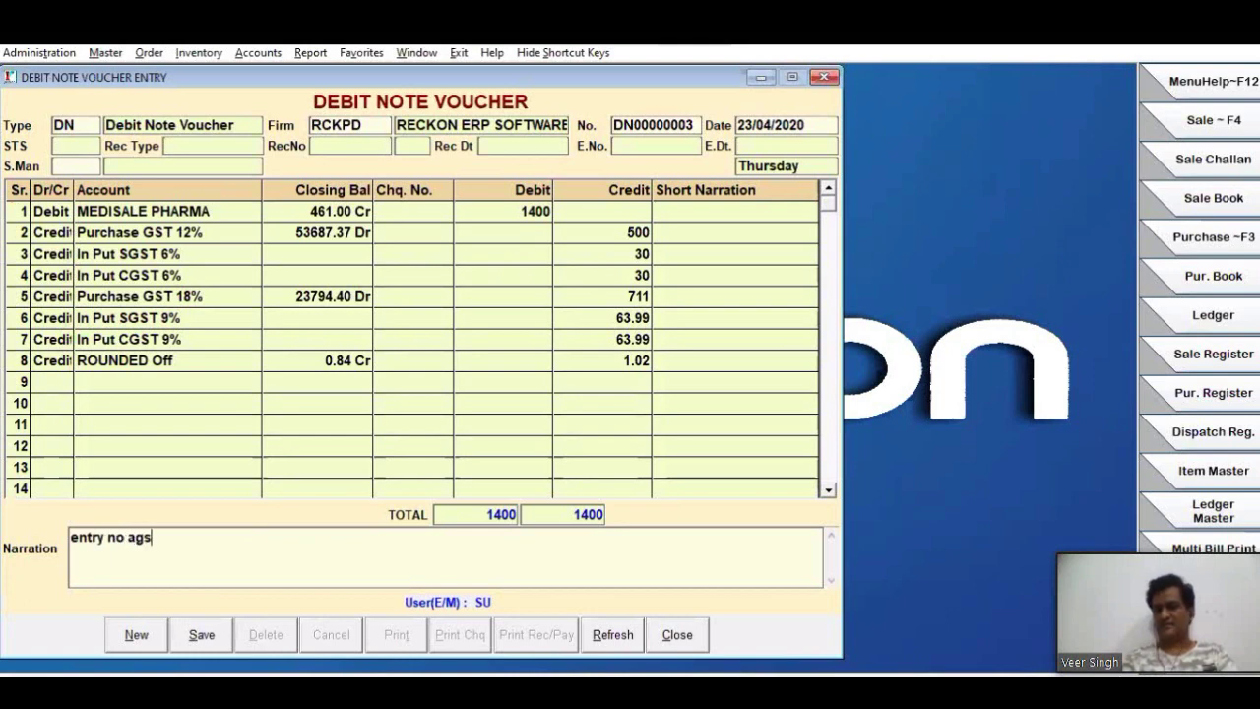
{"action": "key", "text": "alt+s"}
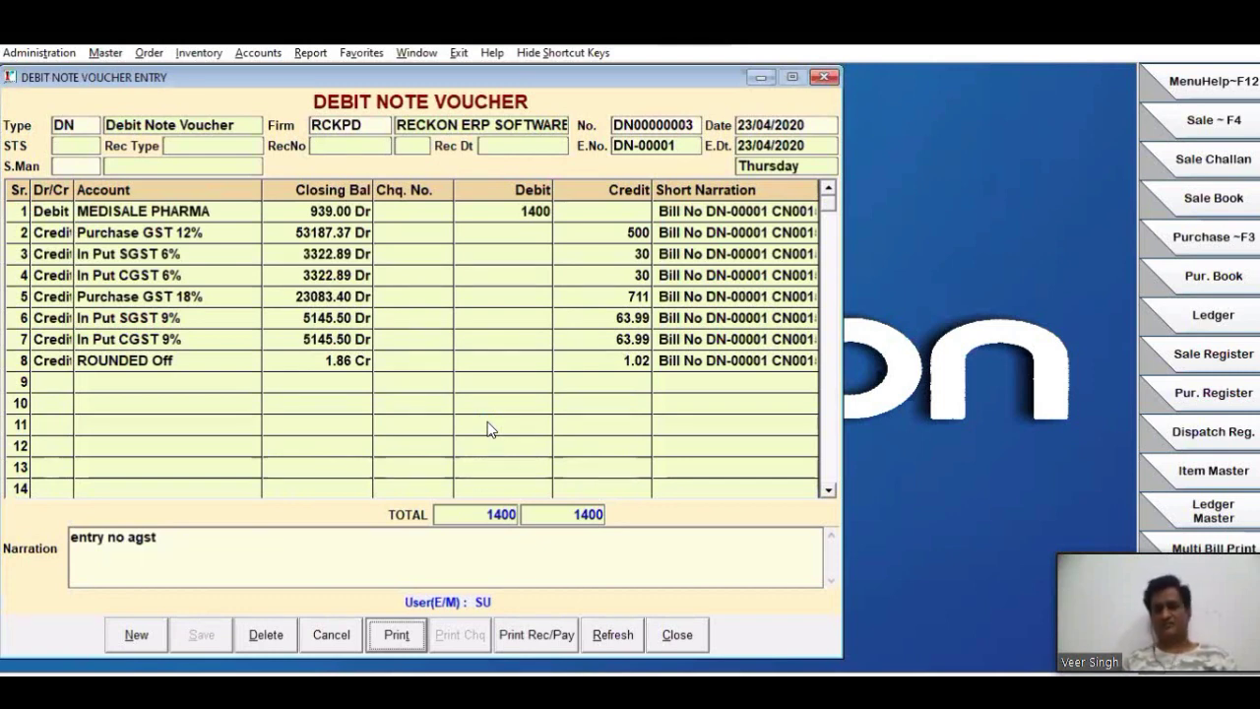
Step: Reopen the saved debit note DN00000003 and bring up the bill adjustment for the MEDISALE PHARMA debit line
{"action": "left_click", "coordinate": [695, 125]}
{"action": "key", "text": "Return"}
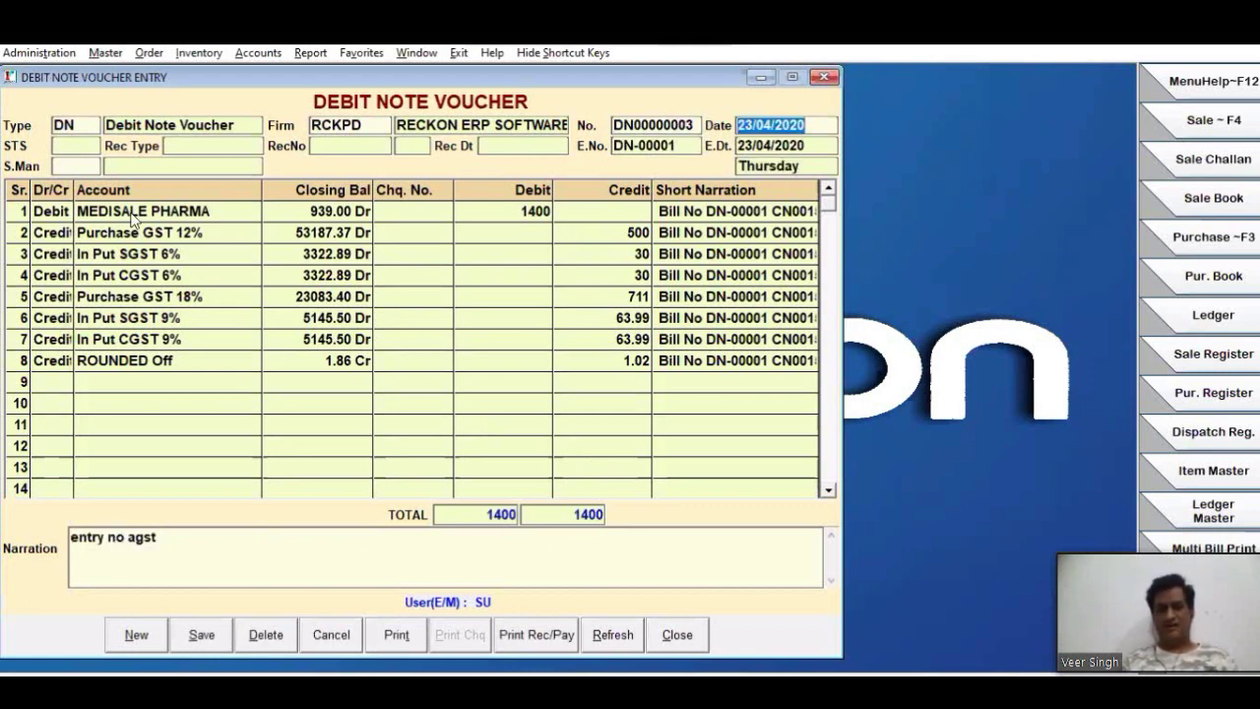
{"action": "key", "text": "Return"}
{"action": "key", "text": "Return"}
{"action": "key", "text": "Return"}
{"action": "key", "text": "Return"}
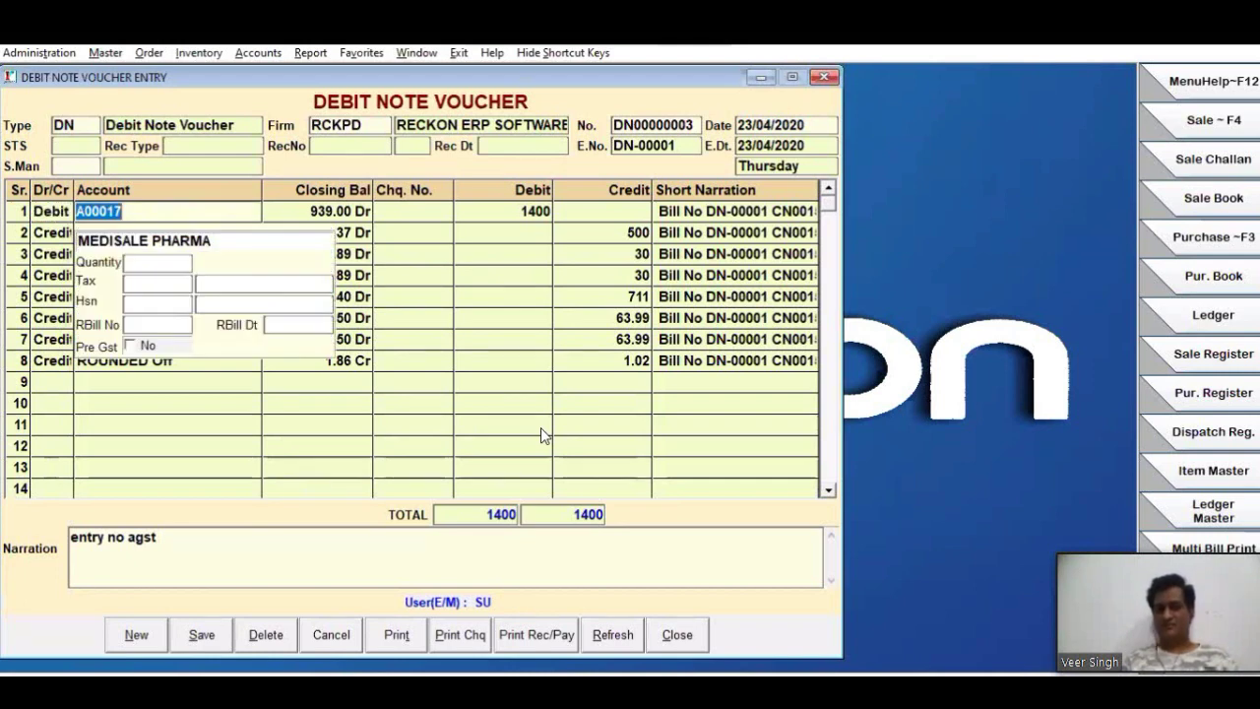
{"action": "key", "text": "Return"}
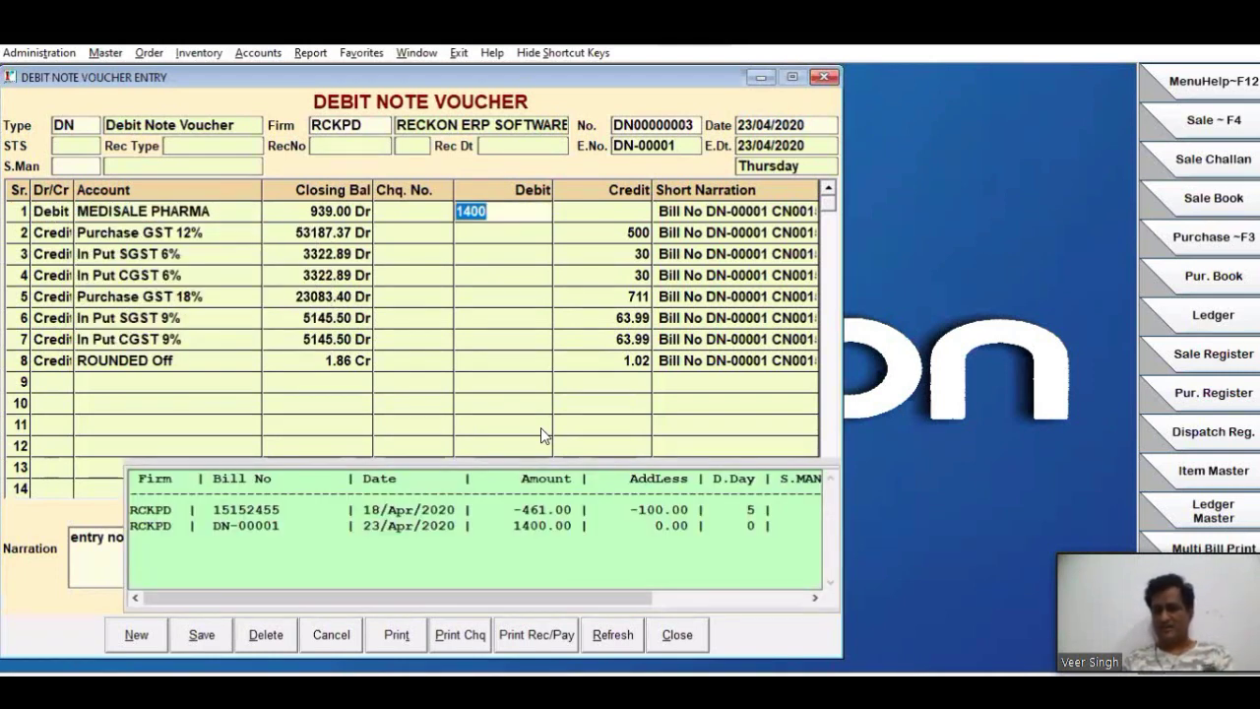
{"action": "key", "text": "Return"}
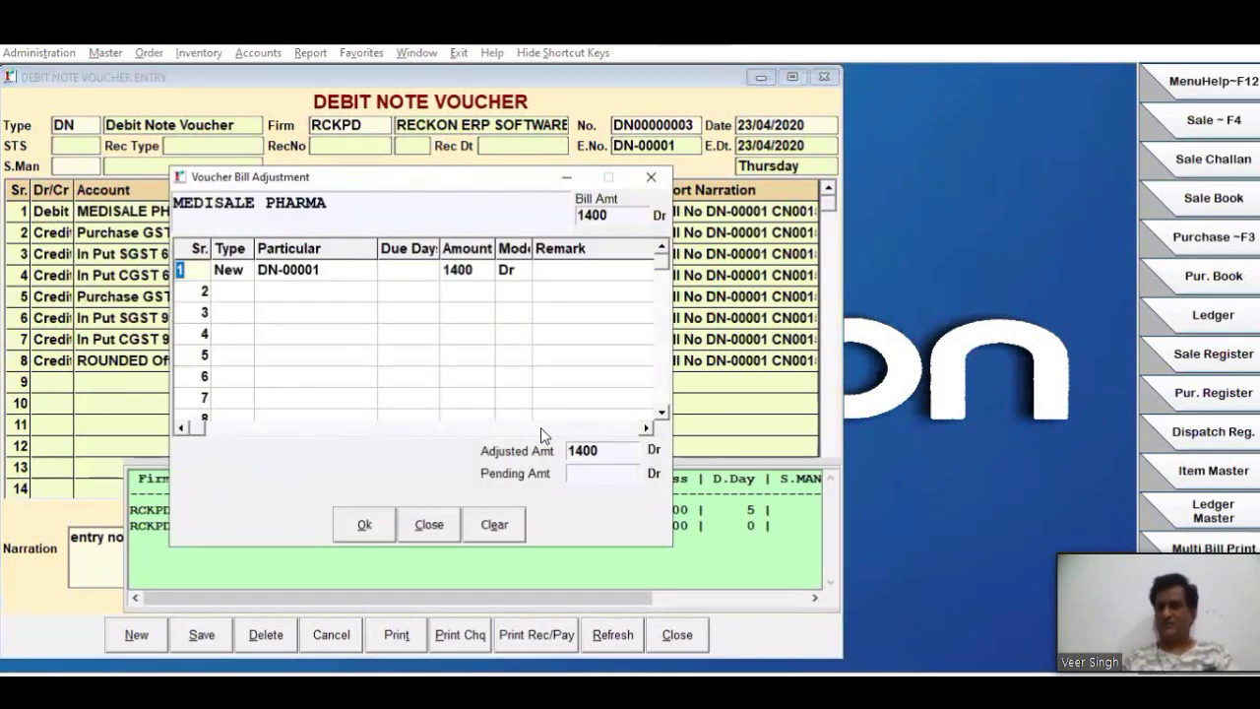
Step: Clear the existing bill adjustment and adjust 461 Dr against the outstanding bill dated 18/Apr/2020, leaving the remark blank
{"action": "key", "text": "alt+l"}
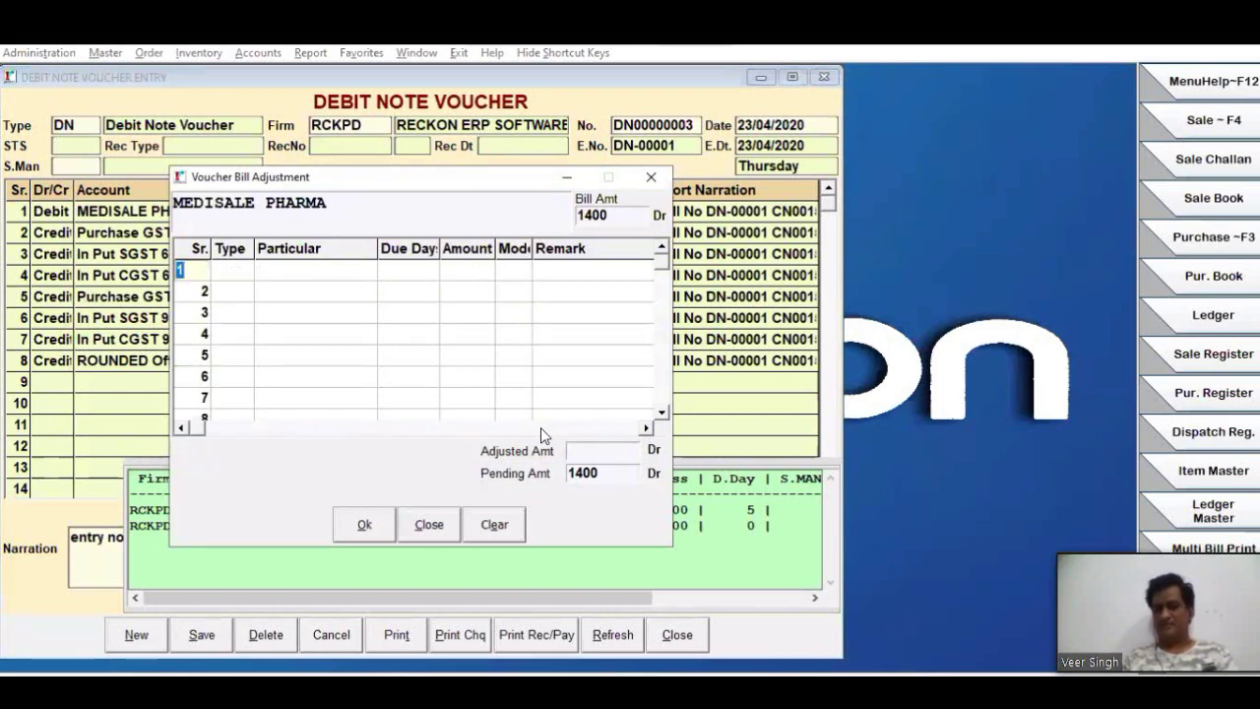
{"action": "key", "text": "Return"}
{"action": "key", "text": "Down"}
{"action": "key", "text": "Return"}
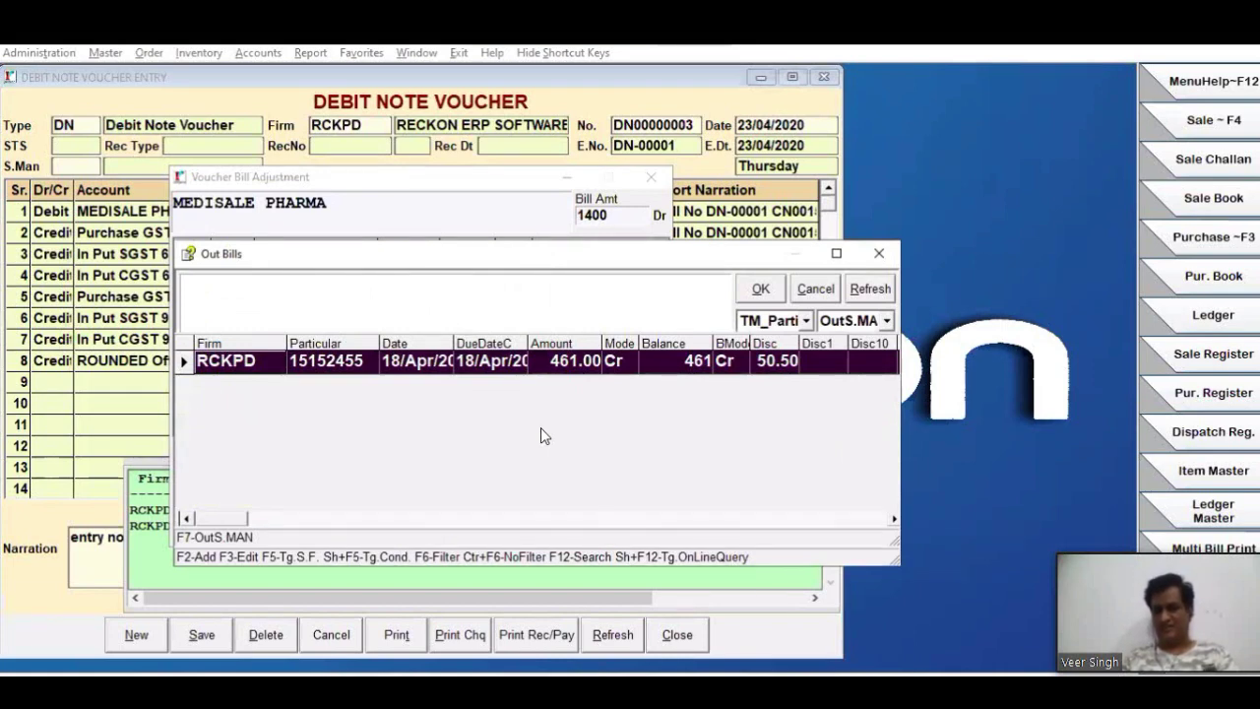
{"action": "key", "text": "Return"}
{"action": "key", "text": "Return"}
{"action": "key", "text": "Return"}
{"action": "key", "text": "Return"}
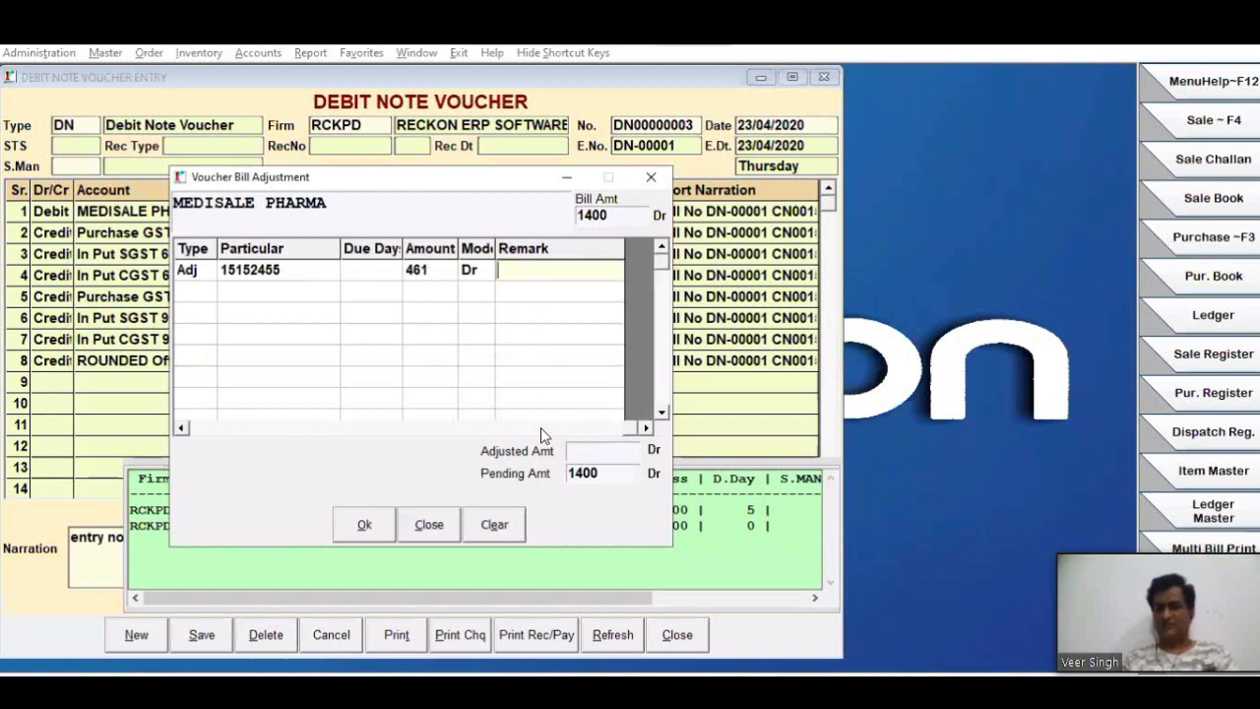
{"action": "key", "text": "Return"}
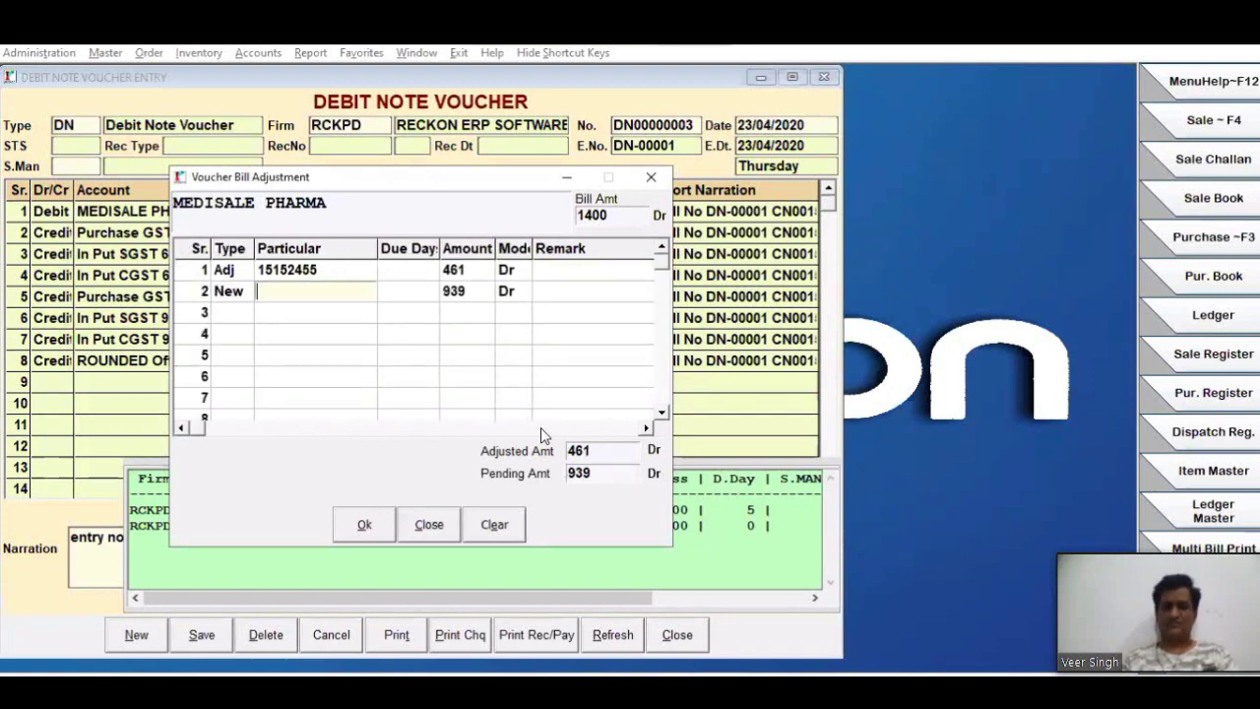
Step: Book the remaining 939 Dr as a New adjustment with blank particulars, and save the debit note voucher
{"action": "key", "text": "Return"}
{"action": "key", "text": "Return"}
{"action": "key", "text": "Return"}
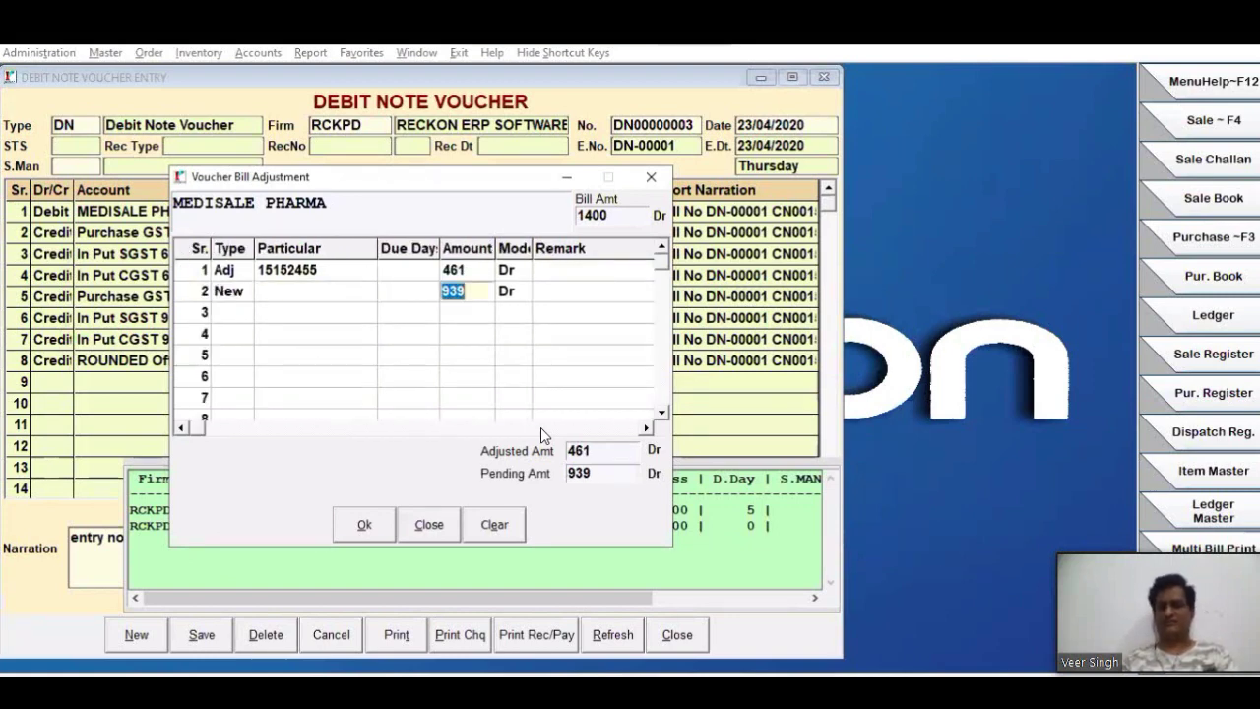
{"action": "key", "text": "Return"}
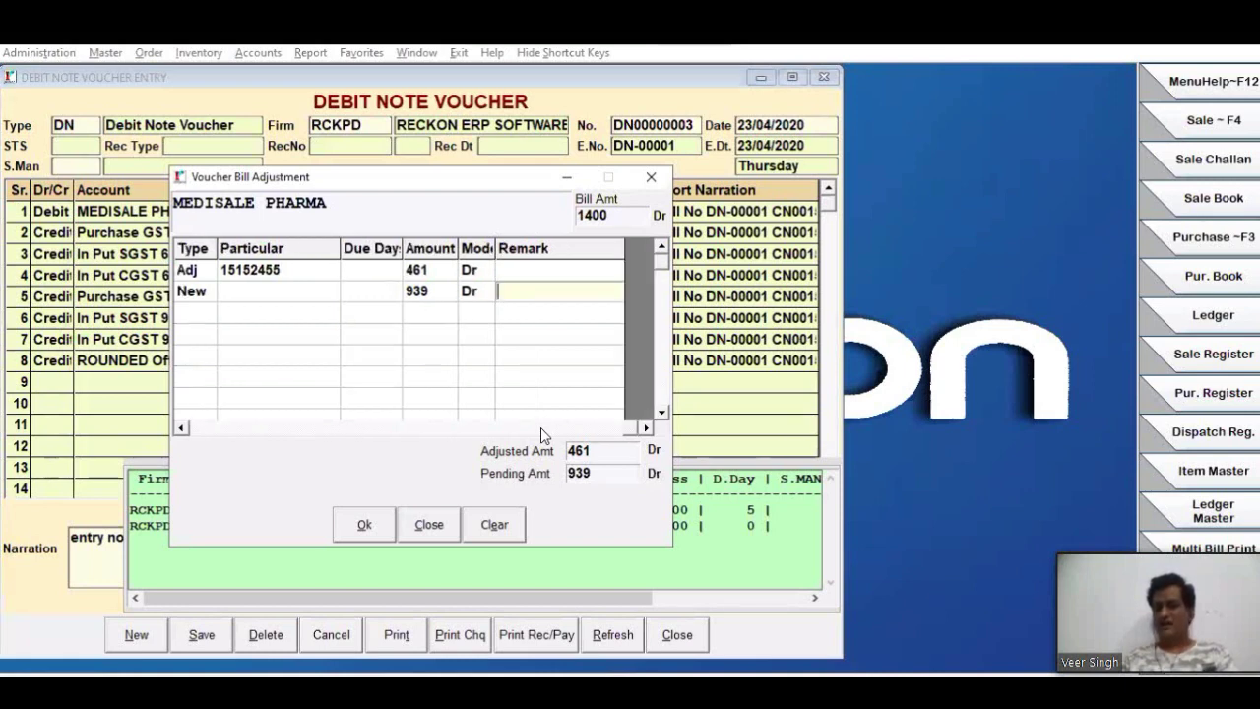
{"action": "key", "text": "Return"}
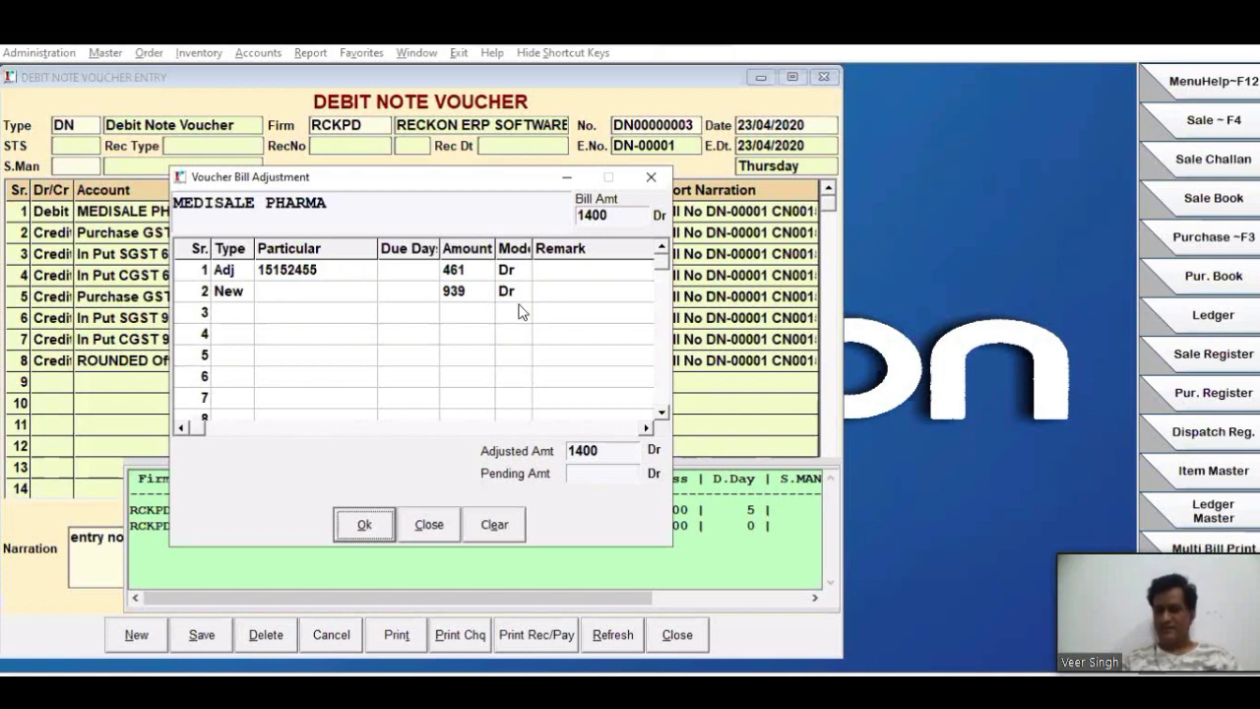
{"action": "left_click", "coordinate": [366, 526]}
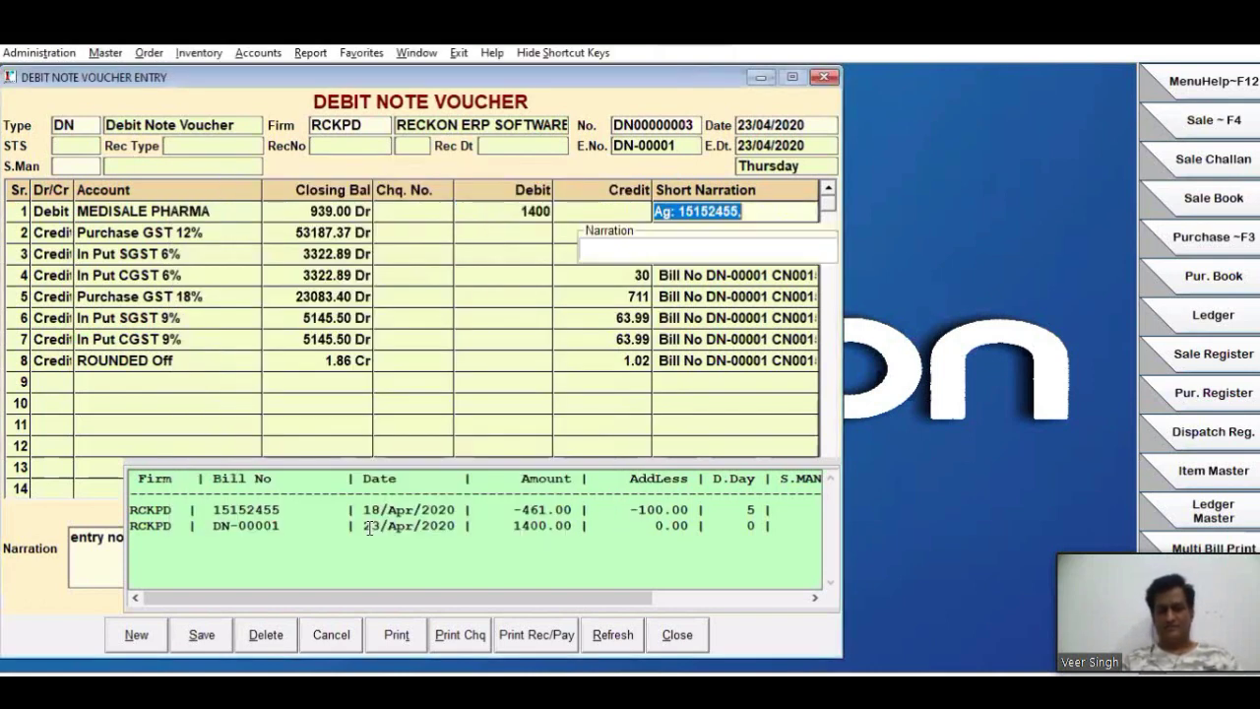
{"action": "left_click", "coordinate": [202, 636]}
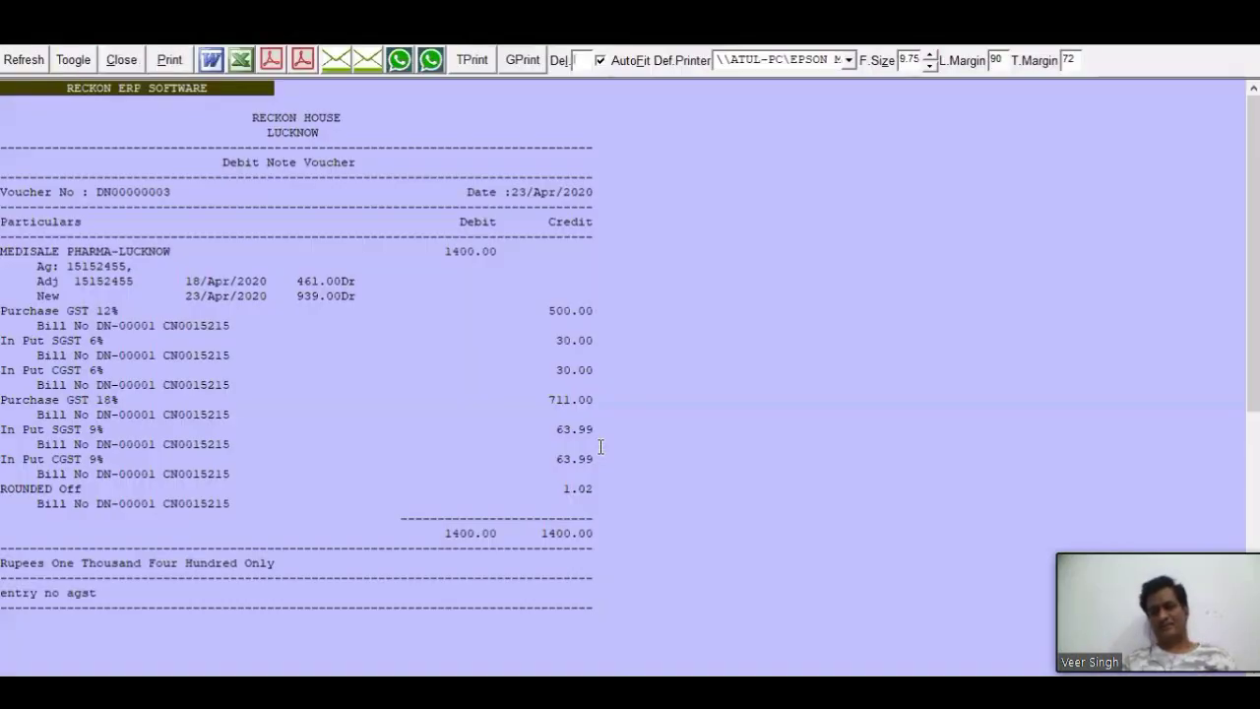
{"action": "left_click", "coordinate": [124, 61]}
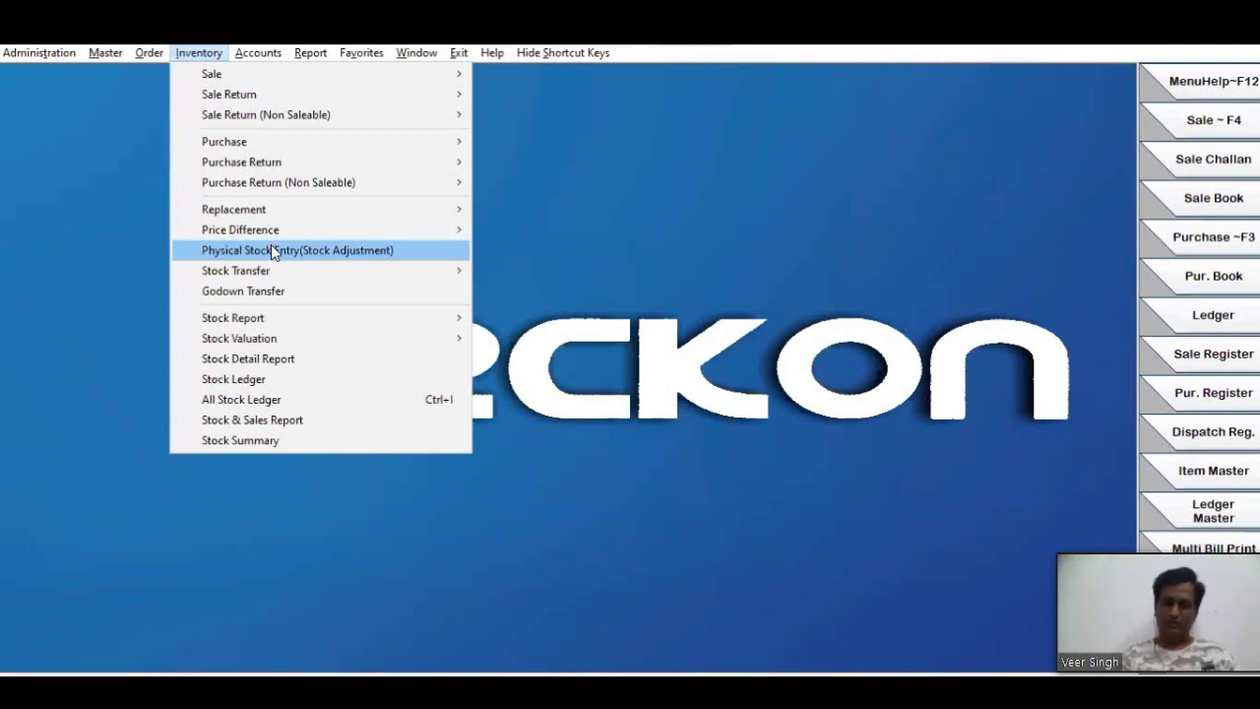
Step: Start a physical stock adjustment entry in the MAIN series for firm RCD2, keeping the default serial number and date
{"action": "left_click", "coordinate": [274, 252]}
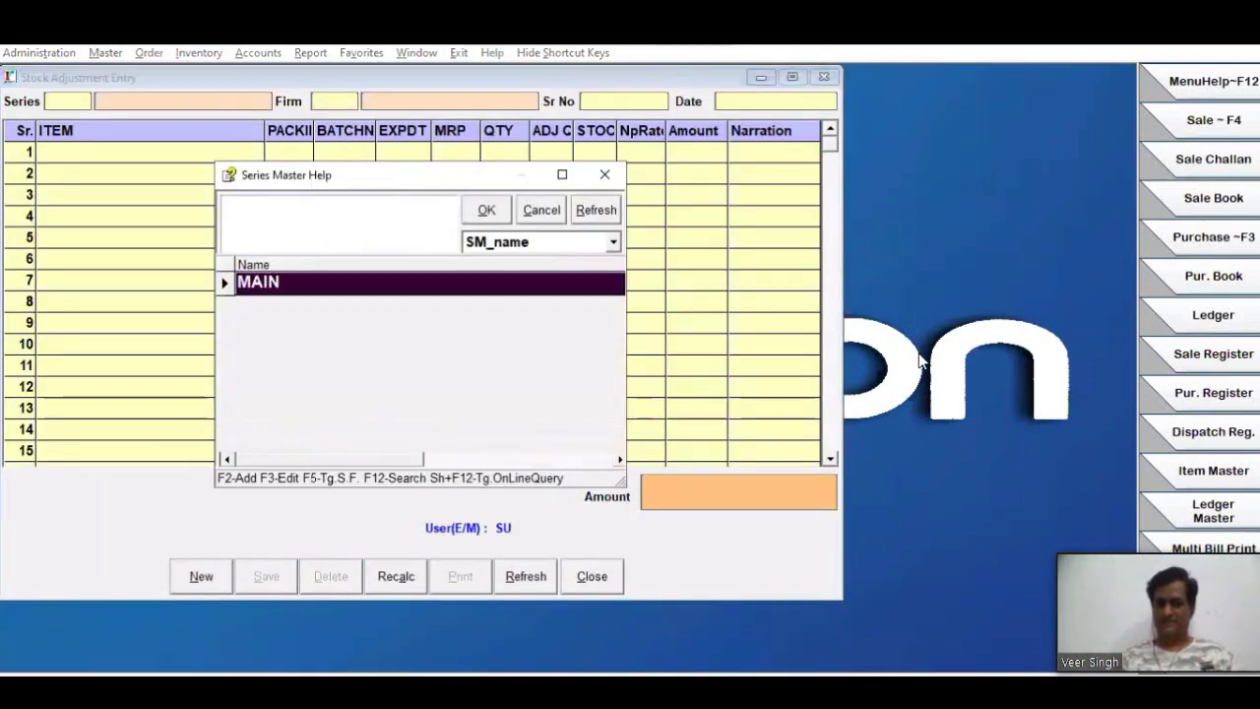
{"action": "key", "text": "Escape"}
{"action": "key", "text": "Return"}
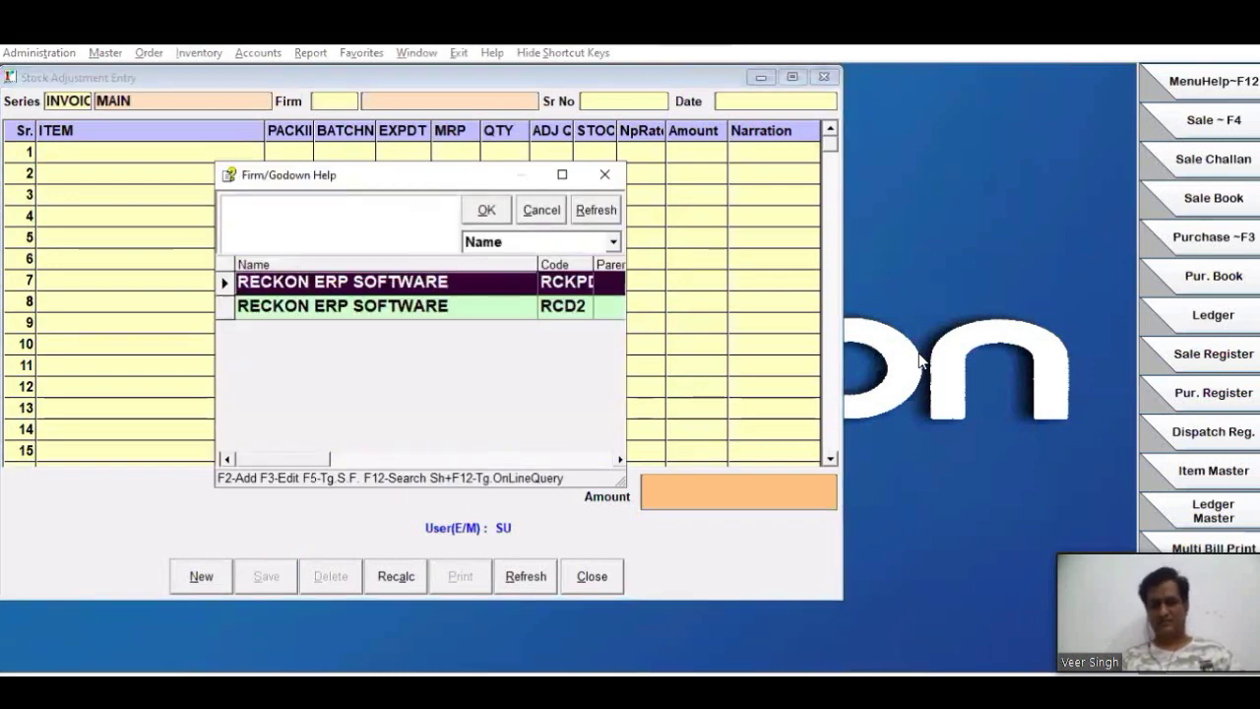
{"action": "key", "text": "Down"}
{"action": "key", "text": "Return"}
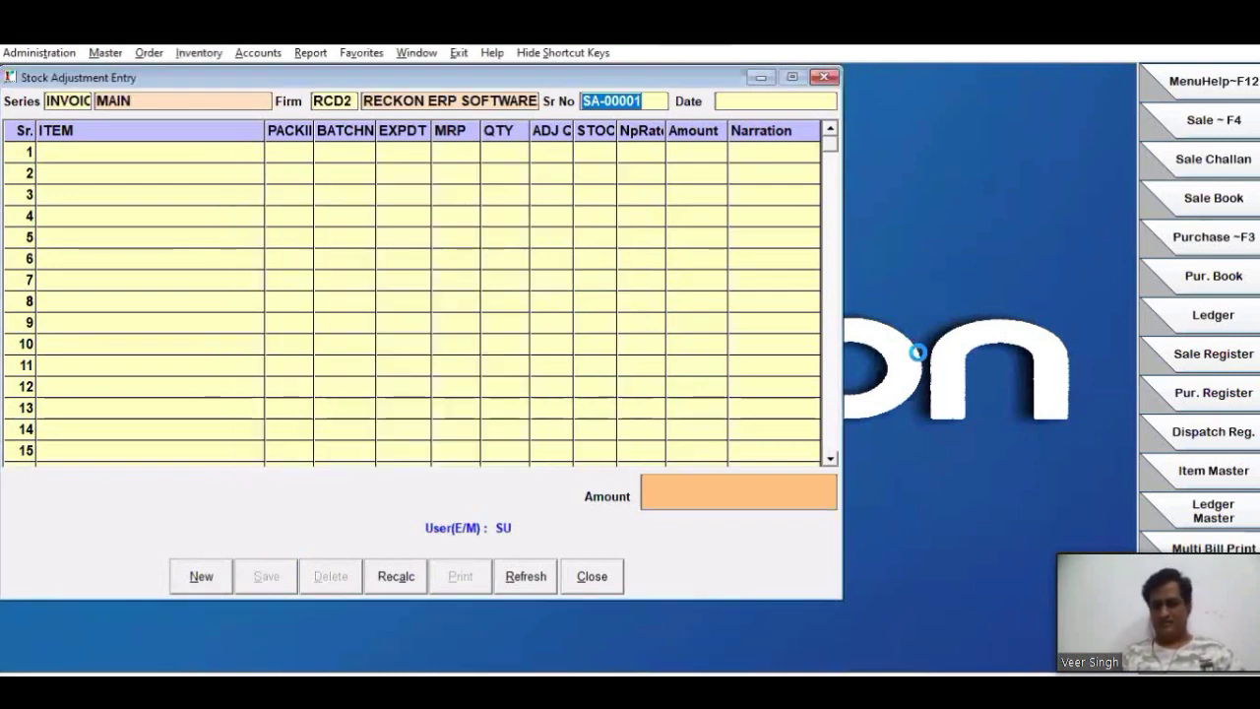
{"action": "key", "text": "Return"}
{"action": "key", "text": "Return"}
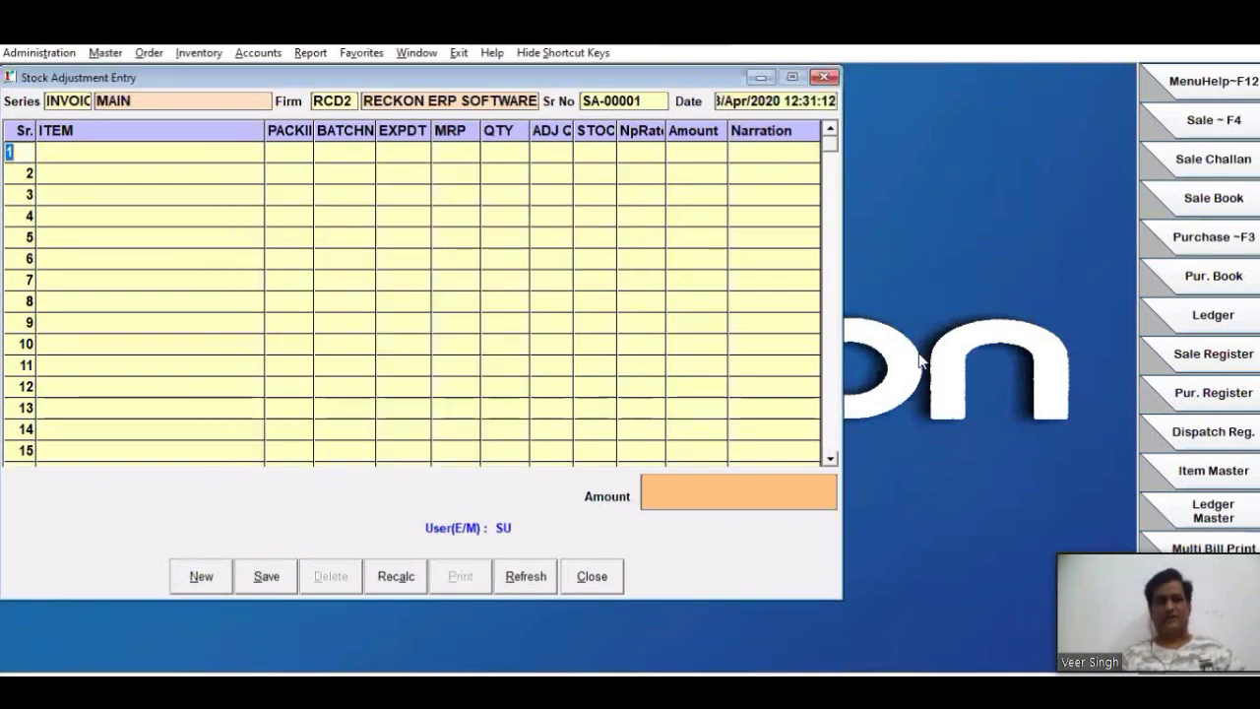
Step: Add A TO Z GOLD CAP, batch P2, as the first item of the stock adjustment
{"action": "key", "text": "Return"}
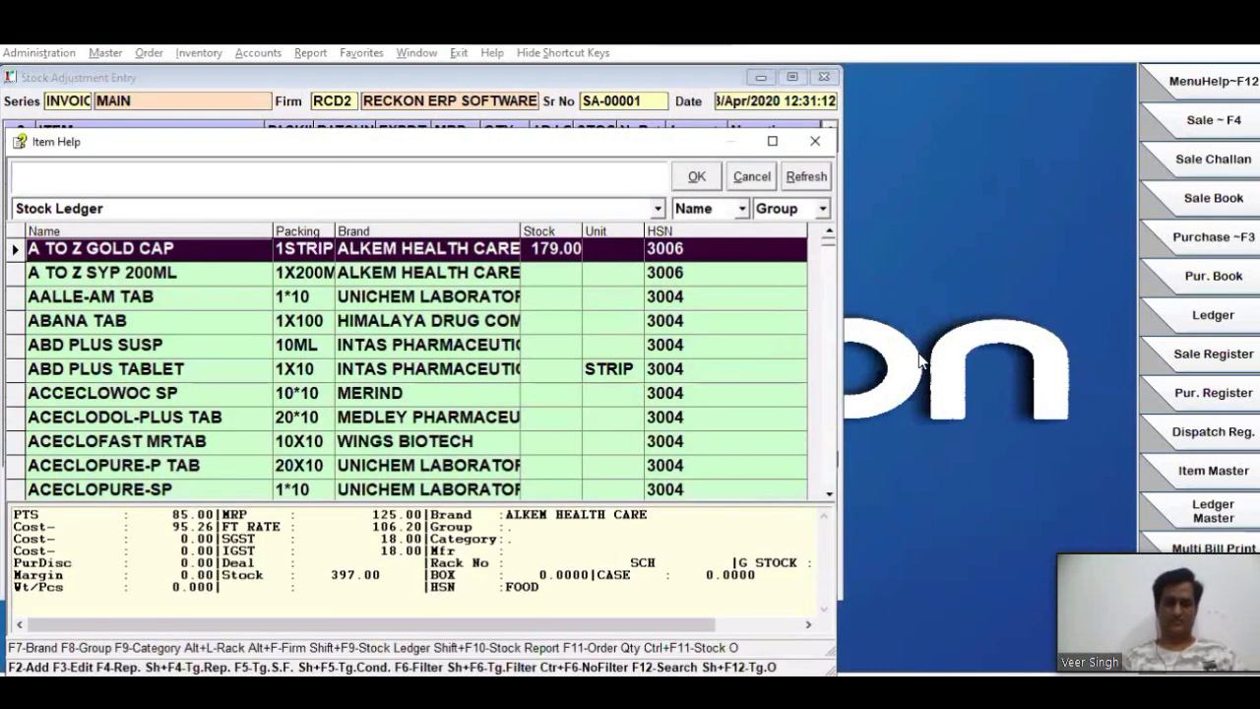
{"action": "key", "text": "Return"}
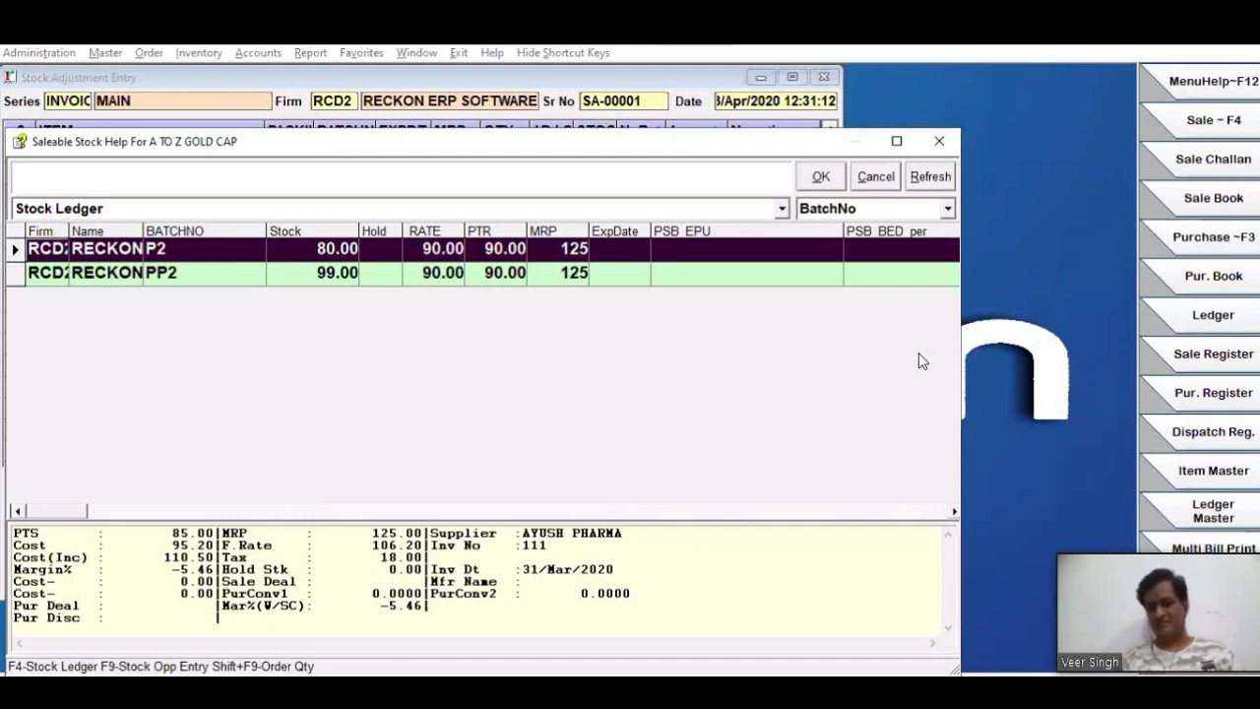
{"action": "key", "text": "Down"}
{"action": "key", "text": "Up"}
{"action": "key", "text": "Down"}
{"action": "key", "text": "Up"}
{"action": "key", "text": "Return"}
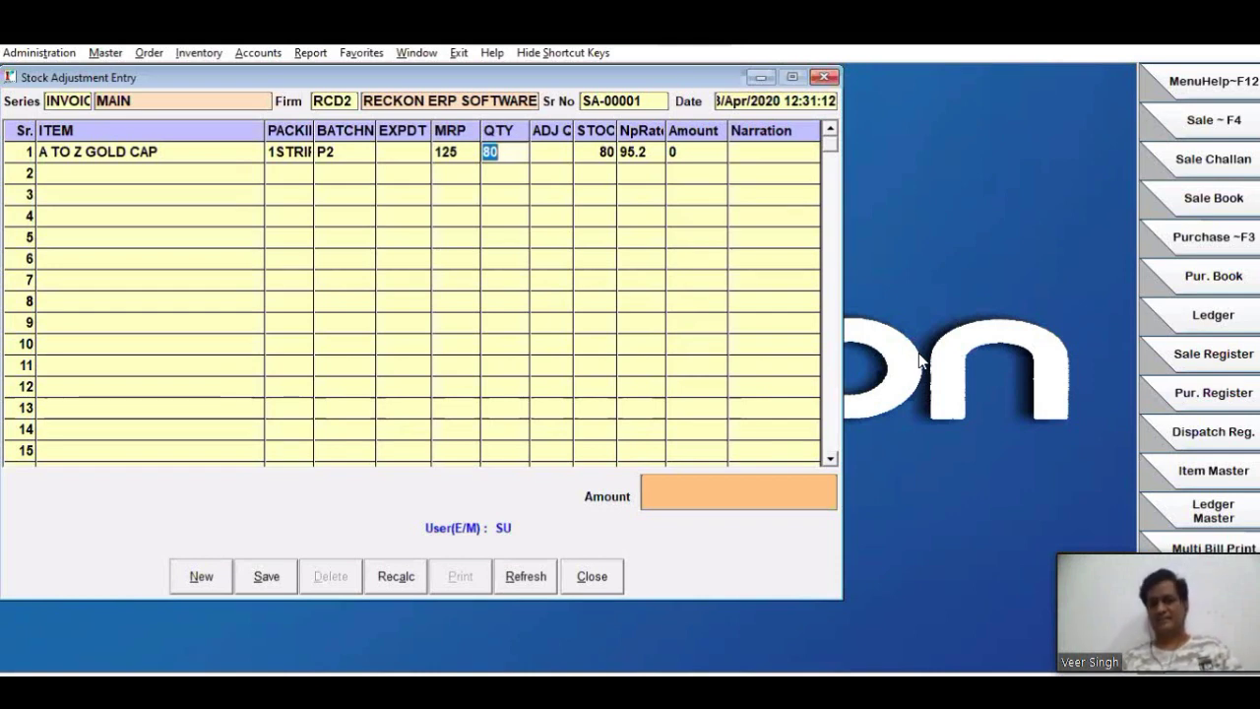
Step: Set the A TO Z GOLD CAP quantity to 70 and accept the line with an adjustment of -10 and no narration
{"action": "type", "text": "70"}
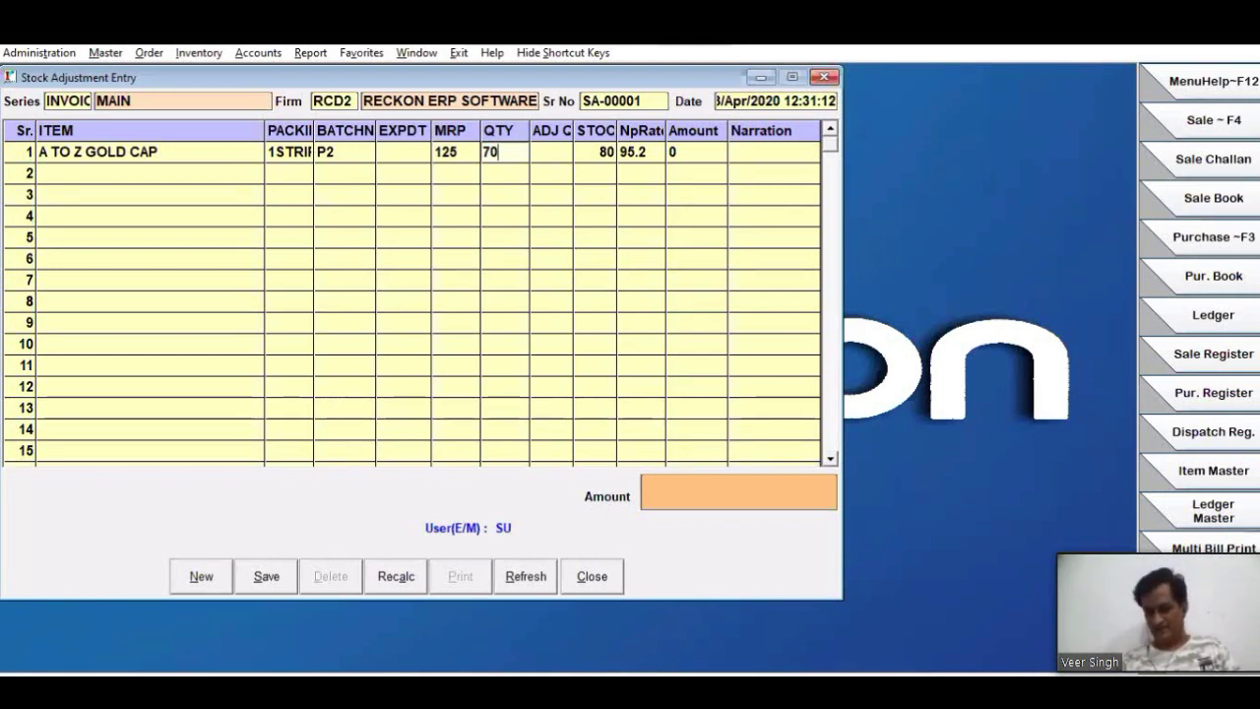
{"action": "key", "text": "Return"}
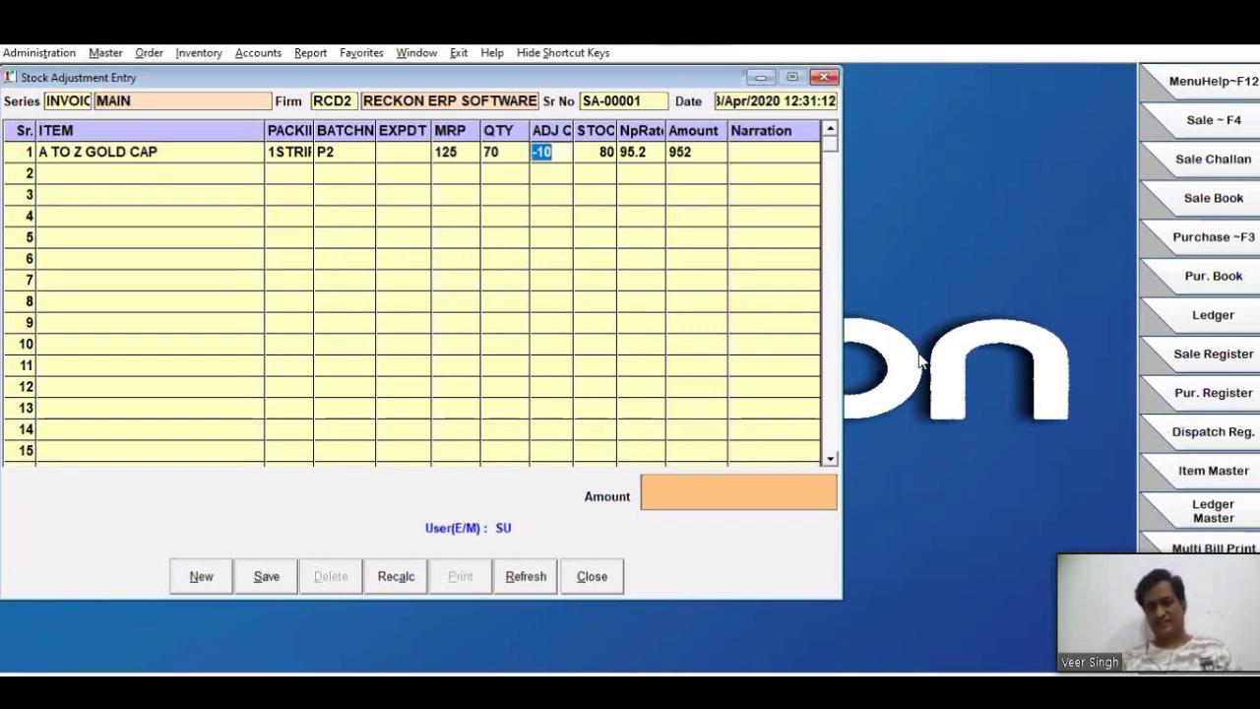
{"action": "key", "text": "Return"}
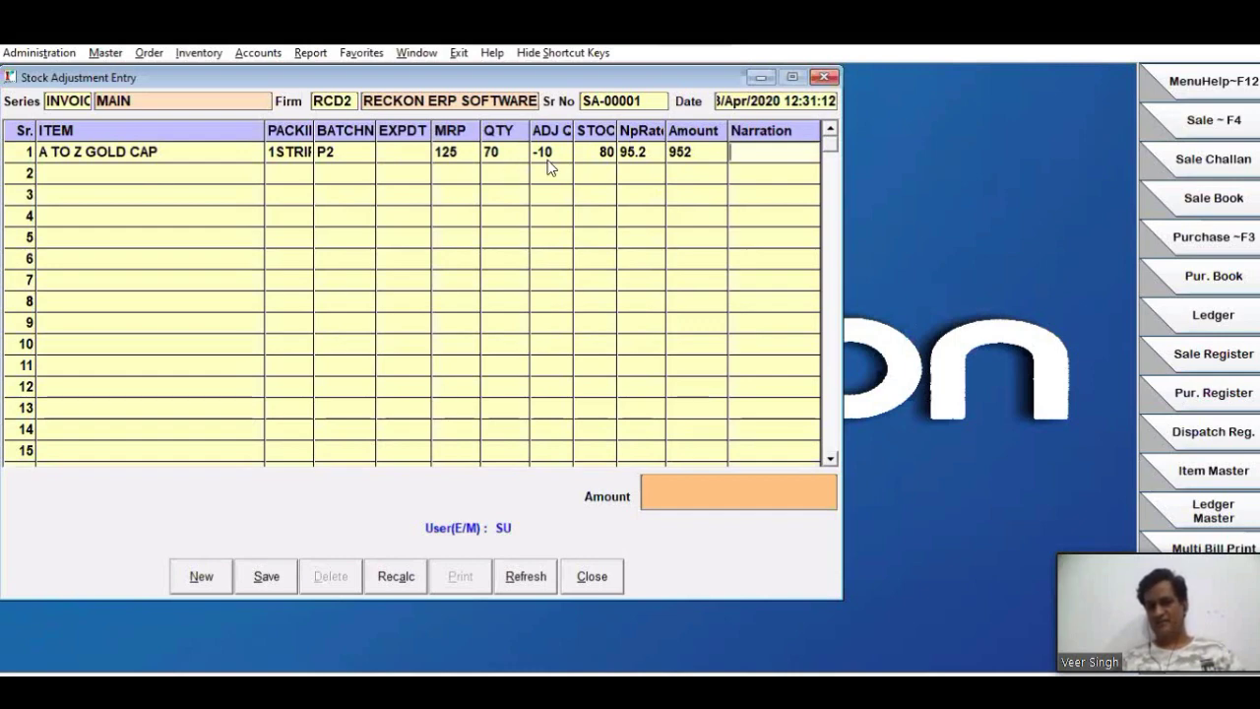
{"action": "key", "text": "Return"}
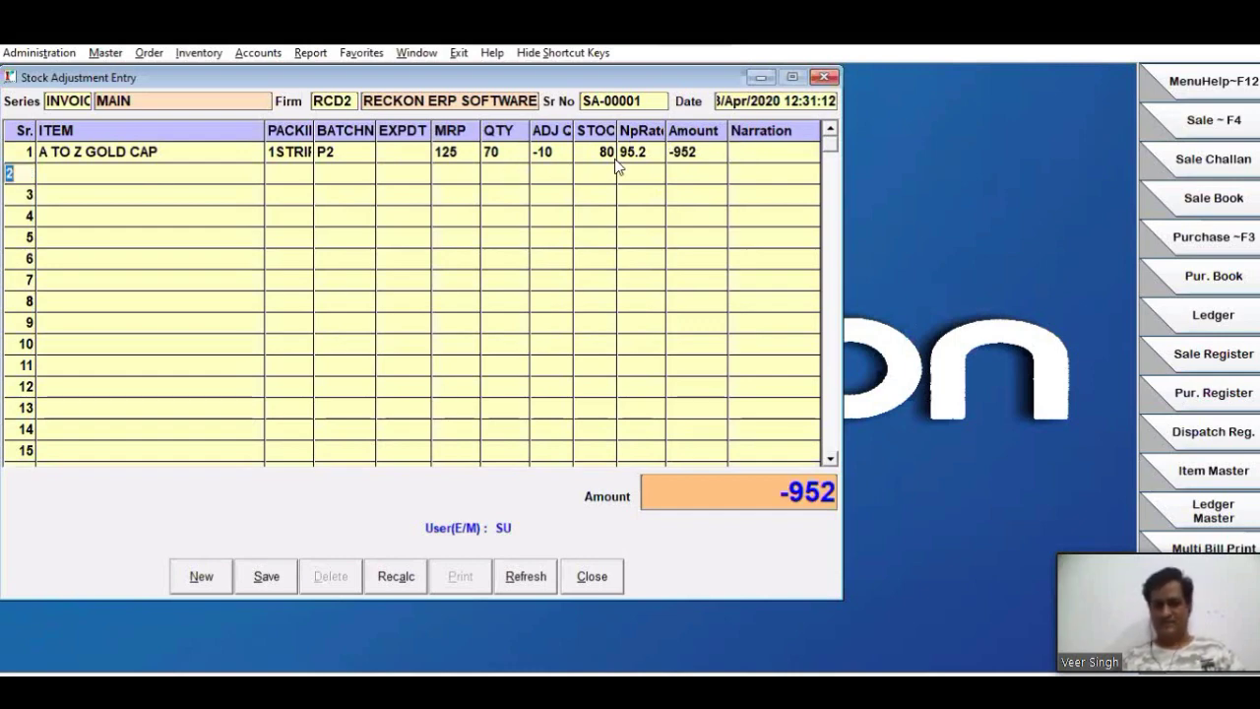
Step: Add A TO Z GOLD CAP, batch PP2, as the second item with quantity 104 and no narration
{"action": "key", "text": "Return"}
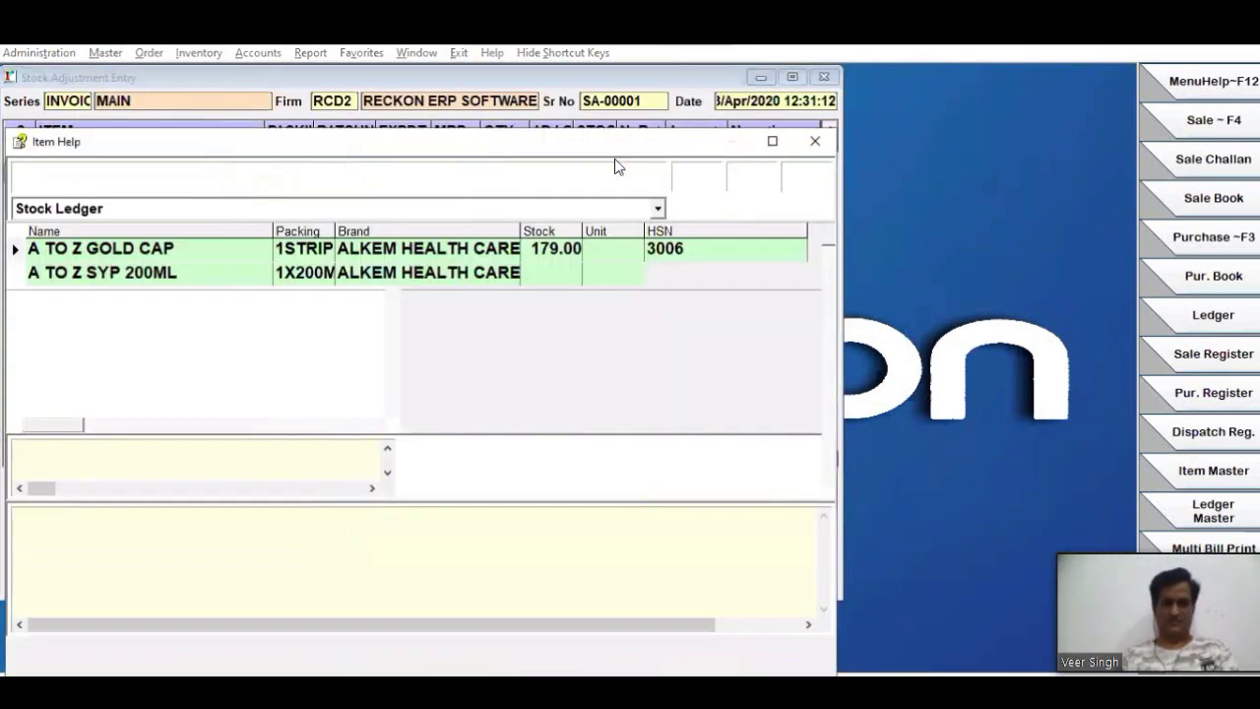
{"action": "key", "text": "Return"}
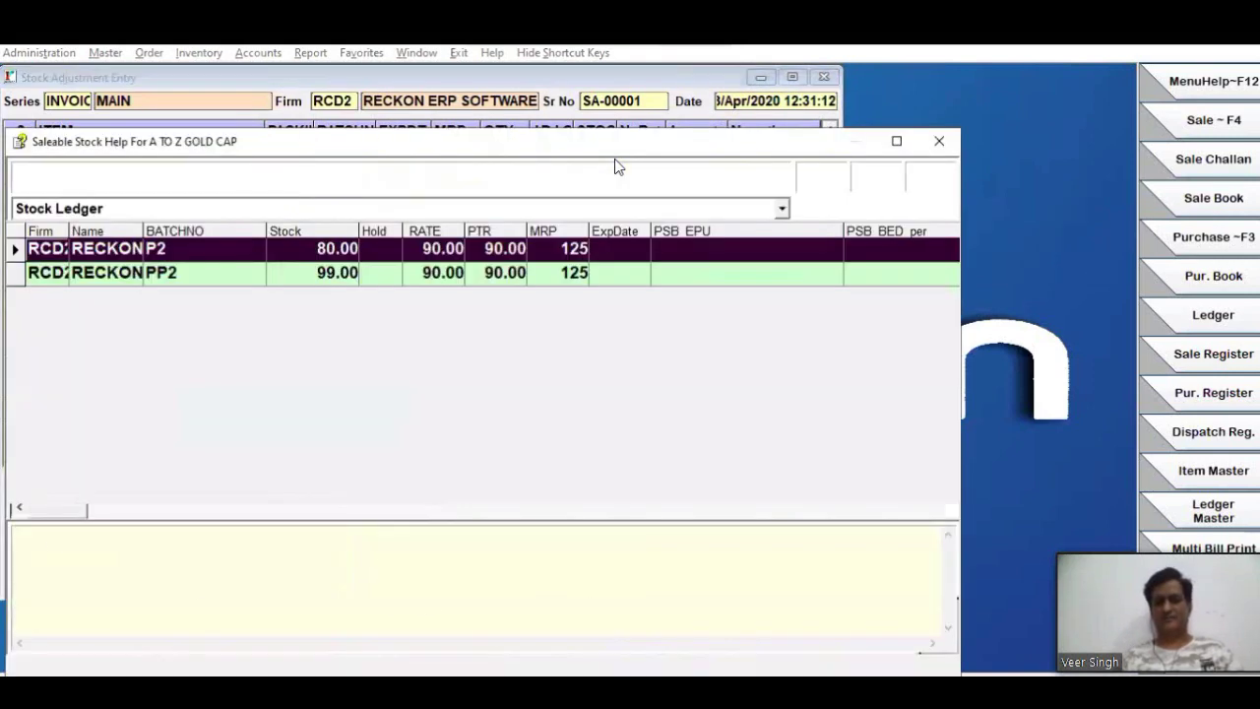
{"action": "key", "text": "Down"}
{"action": "key", "text": "Return"}
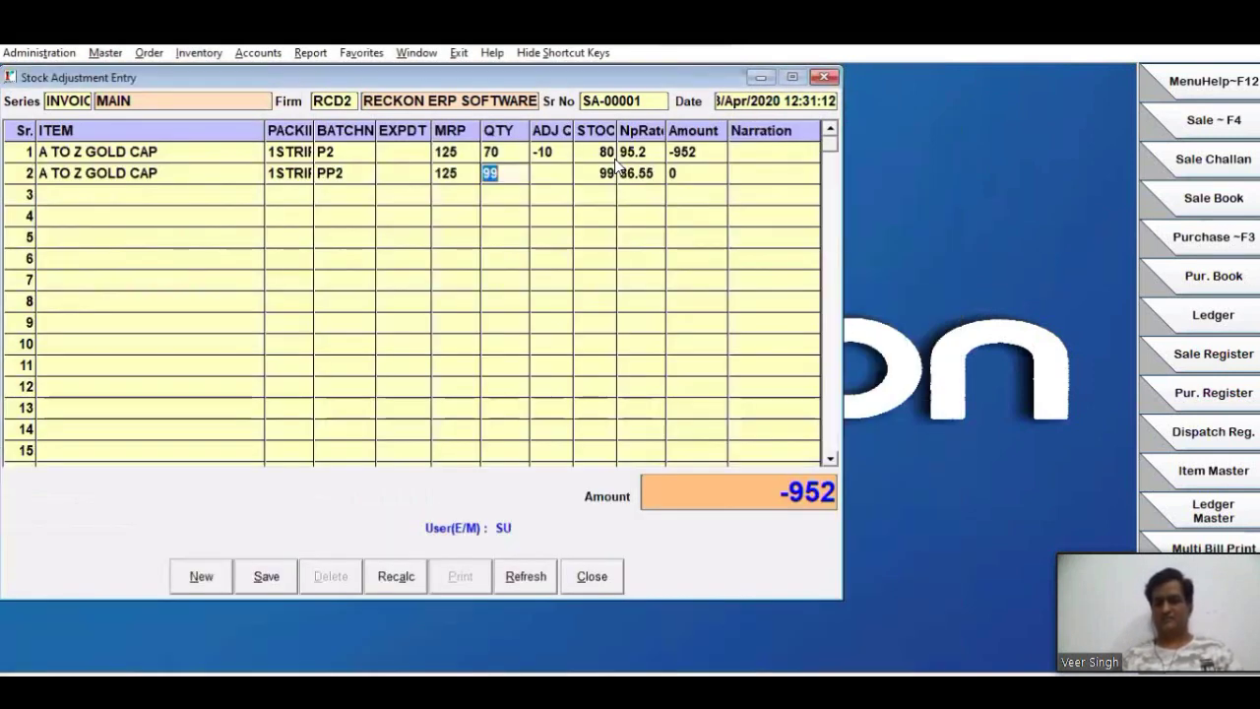
{"action": "type", "text": "104"}
{"action": "key", "text": "Return"}
{"action": "key", "text": "Return"}
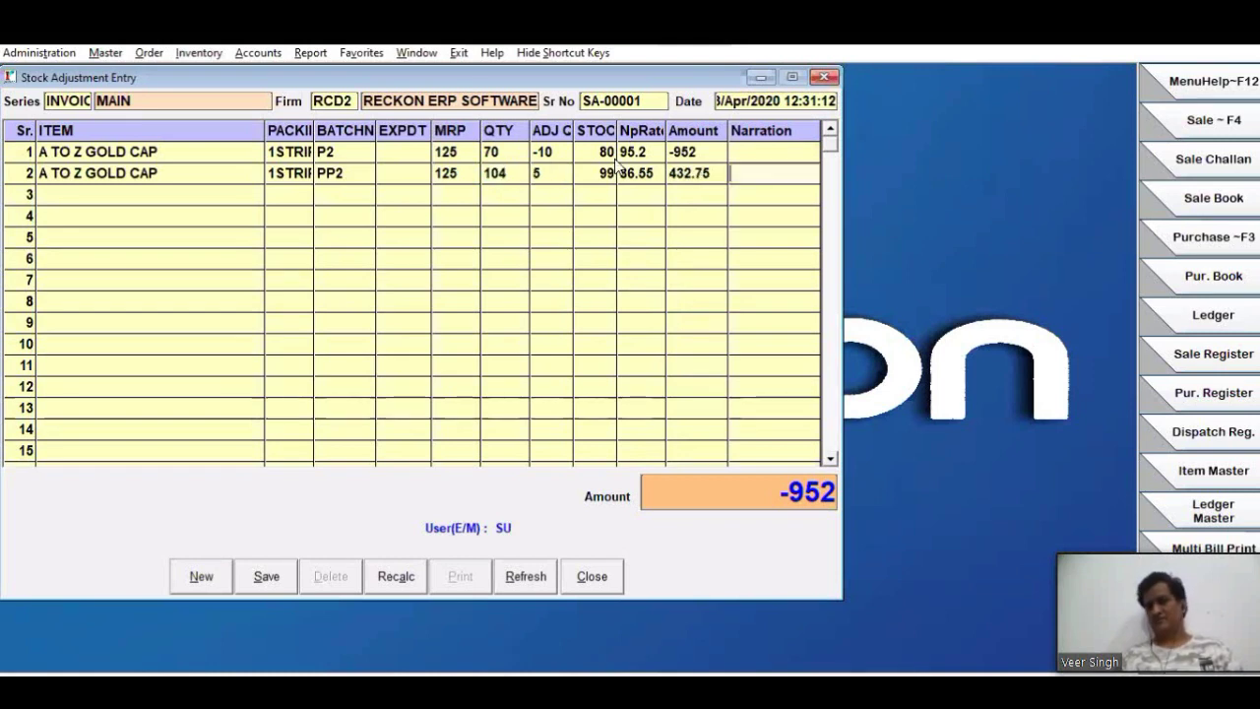
{"action": "key", "text": "Return"}
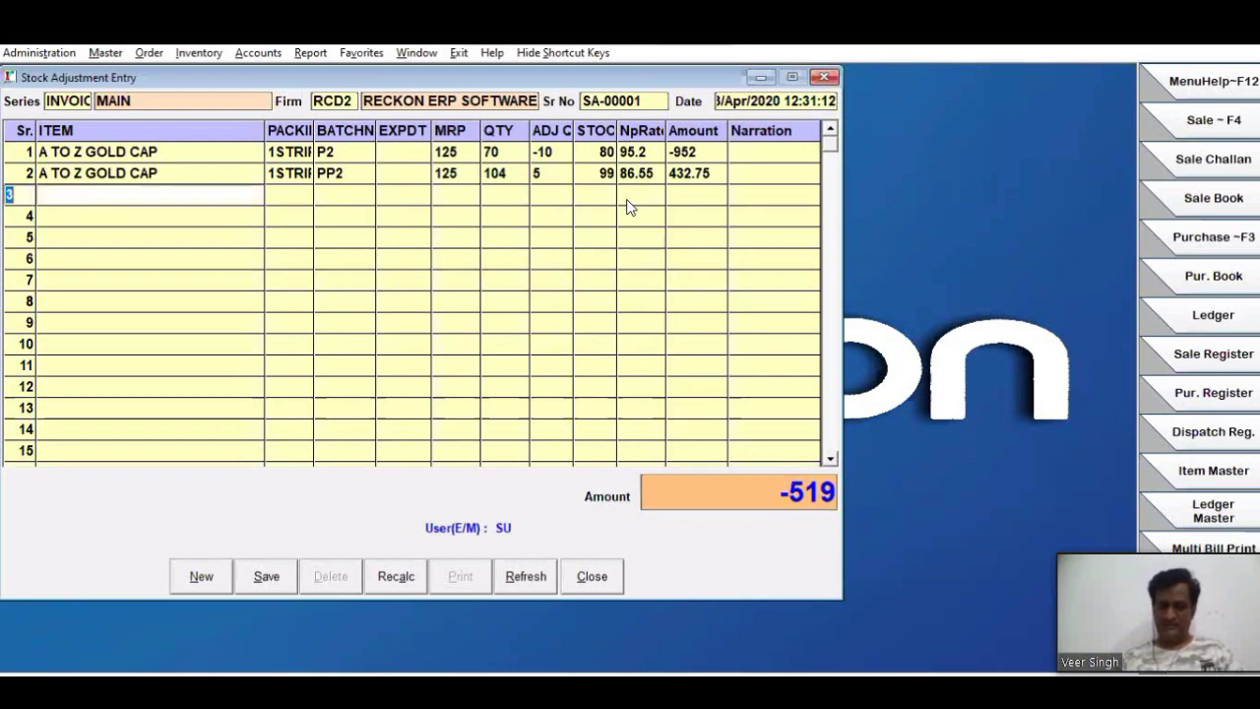
Step: Add ALLERMIN-AM TAB as the third item with batch number 1 and a blank expiry date
{"action": "key", "text": "Return"}
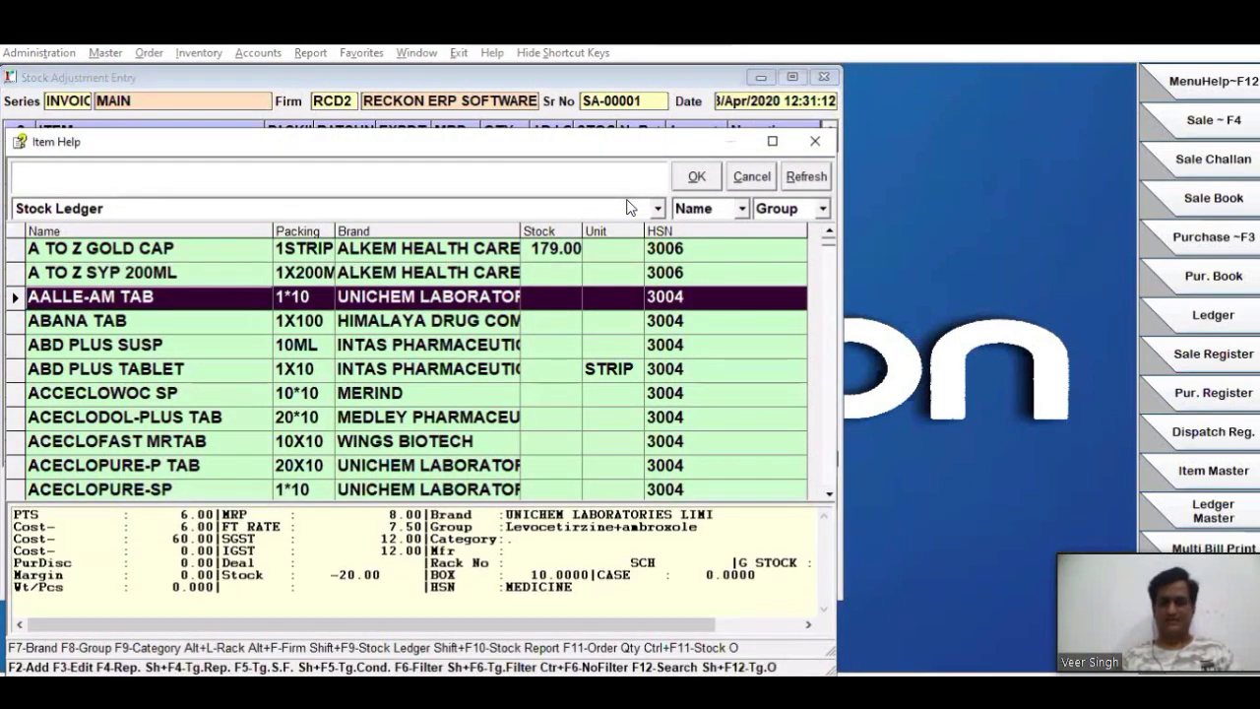
{"action": "key", "text": "Down"}
{"action": "key", "text": "Down"}
{"action": "key", "text": "Down"}
{"action": "key", "text": "Down"}
{"action": "key", "text": "Down"}
{"action": "key", "text": "Down"}
{"action": "key", "text": "Down"}
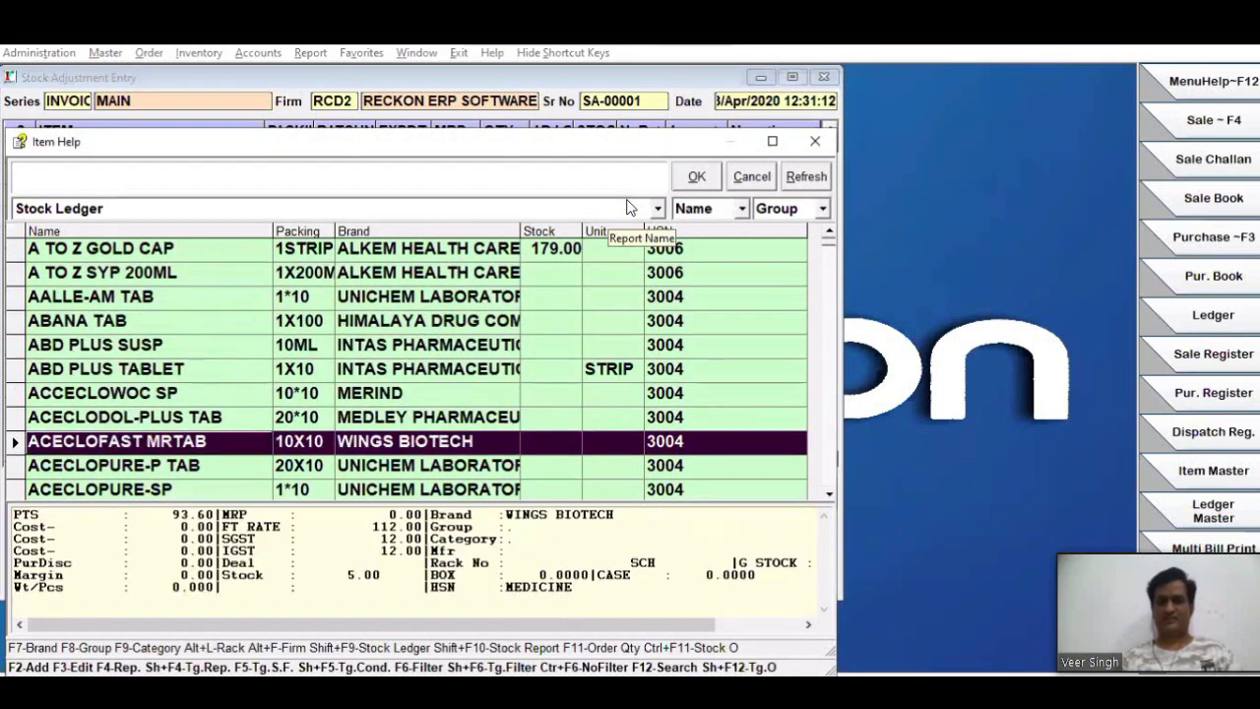
{"action": "key", "text": "Down"}
{"action": "key", "text": "Down"}
{"action": "key", "text": "Down"}
{"action": "key", "text": "Down"}
{"action": "key", "text": "Down"}
{"action": "key", "text": "Down"}
{"action": "key", "text": "Down"}
{"action": "key", "text": "Down"}
{"action": "key", "text": "Down"}
{"action": "key", "text": "Down"}
{"action": "key", "text": "Down"}
{"action": "key", "text": "Down"}
{"action": "key", "text": "Down"}
{"action": "key", "text": "Down"}
{"action": "key", "text": "Down"}
{"action": "key", "text": "Down"}
{"action": "key", "text": "Down"}
{"action": "key", "text": "Down"}
{"action": "key", "text": "Down"}
{"action": "key", "text": "Down"}
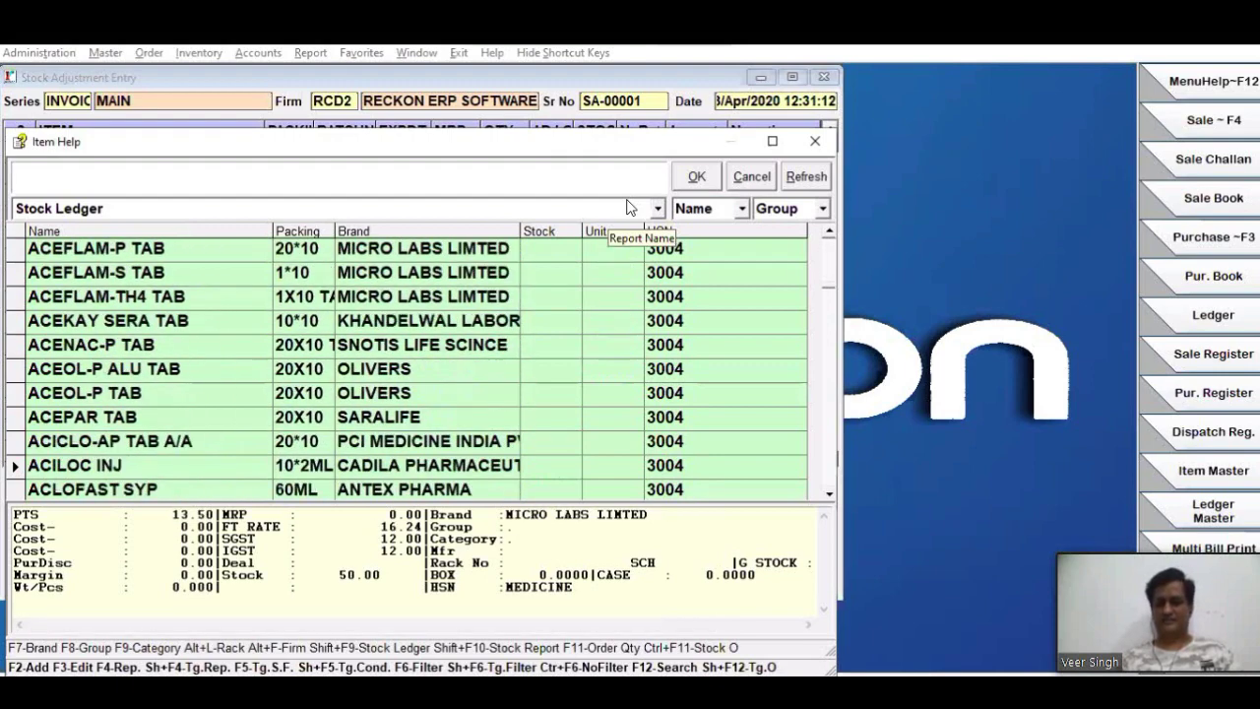
{"action": "key", "text": "Return"}
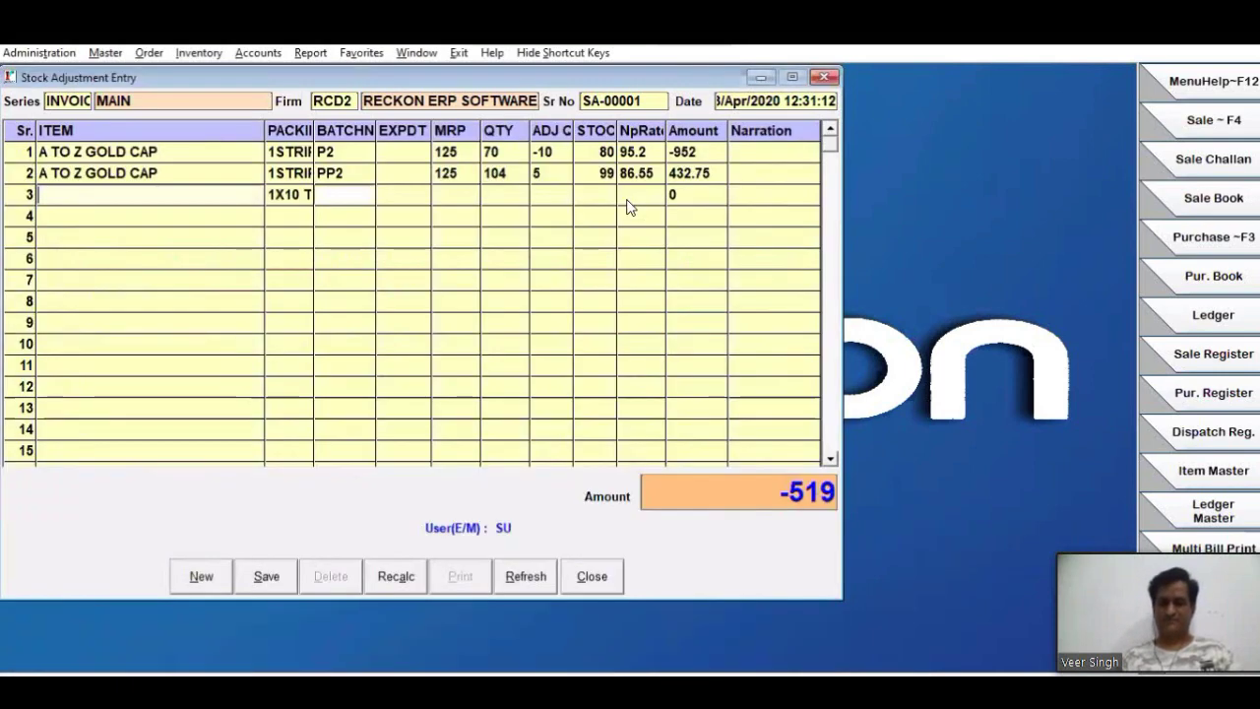
{"action": "key", "text": "Escape"}
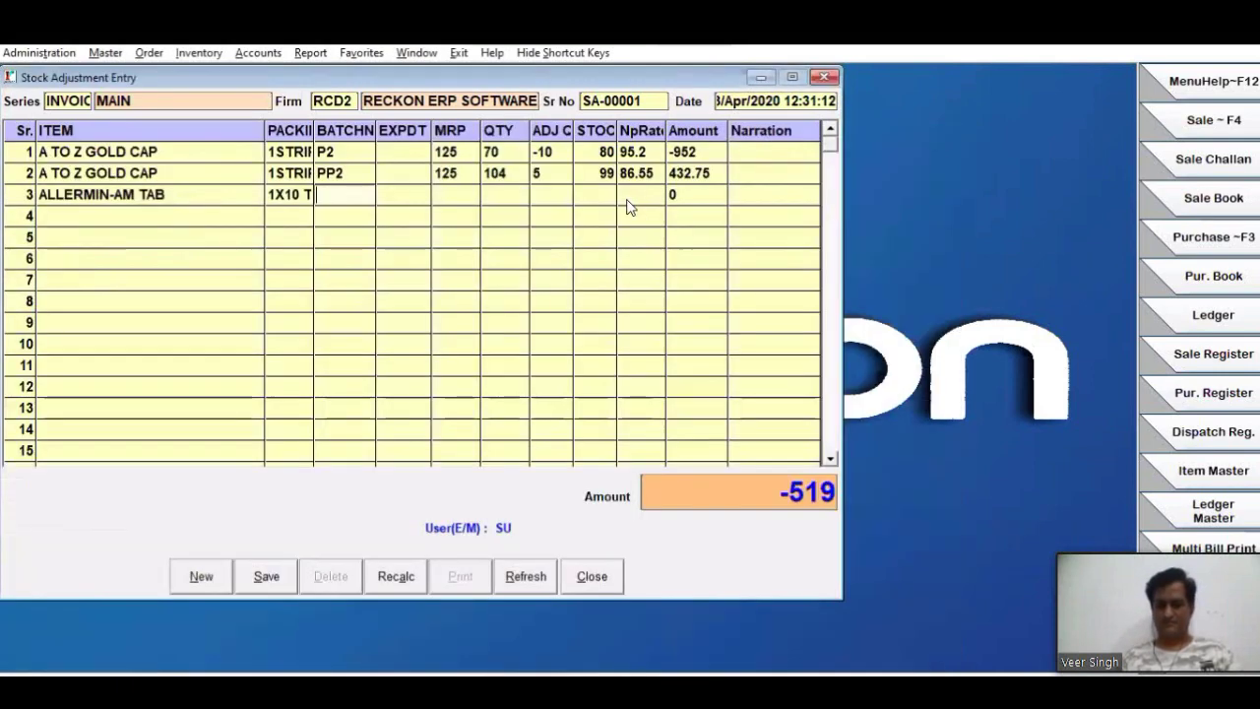
{"action": "type", "text": "1"}
{"action": "key", "text": "Return"}
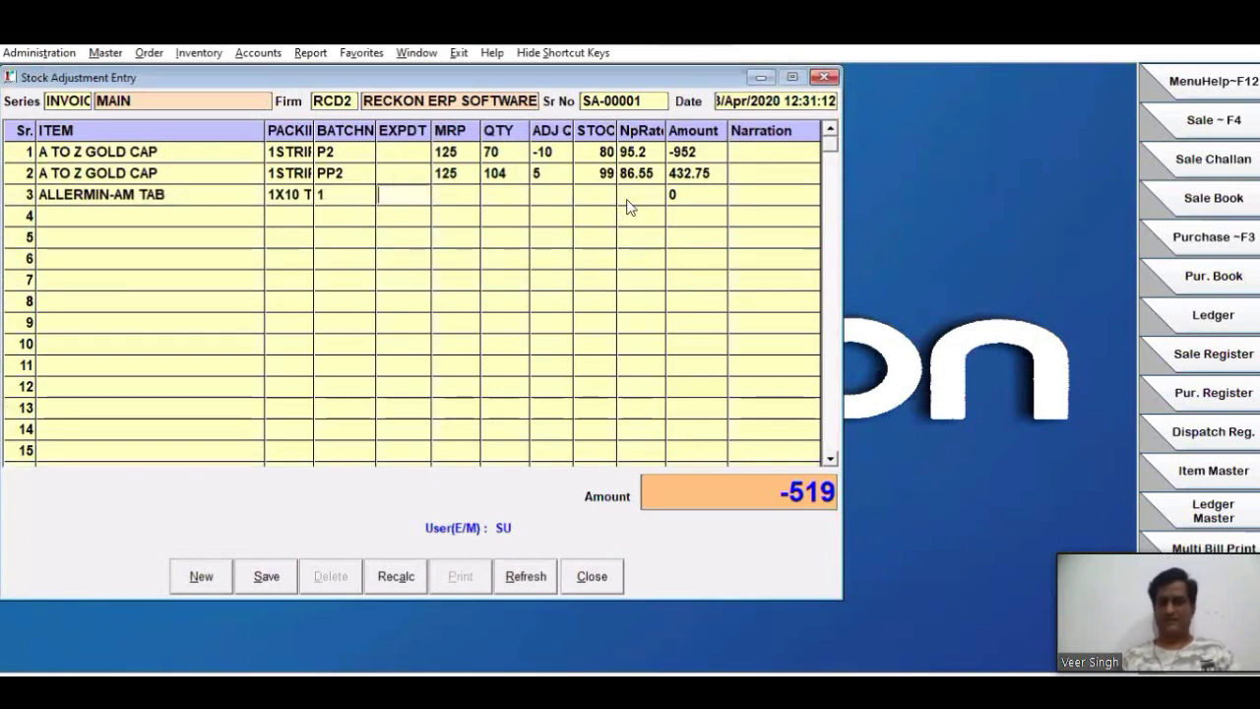
{"action": "key", "text": "Return"}
Step: Set the ALLERMIN-AM TAB batch rates to MRP 100, purchase rate 80, cost 75 and Rate A 85
{"action": "type", "text": "1"}
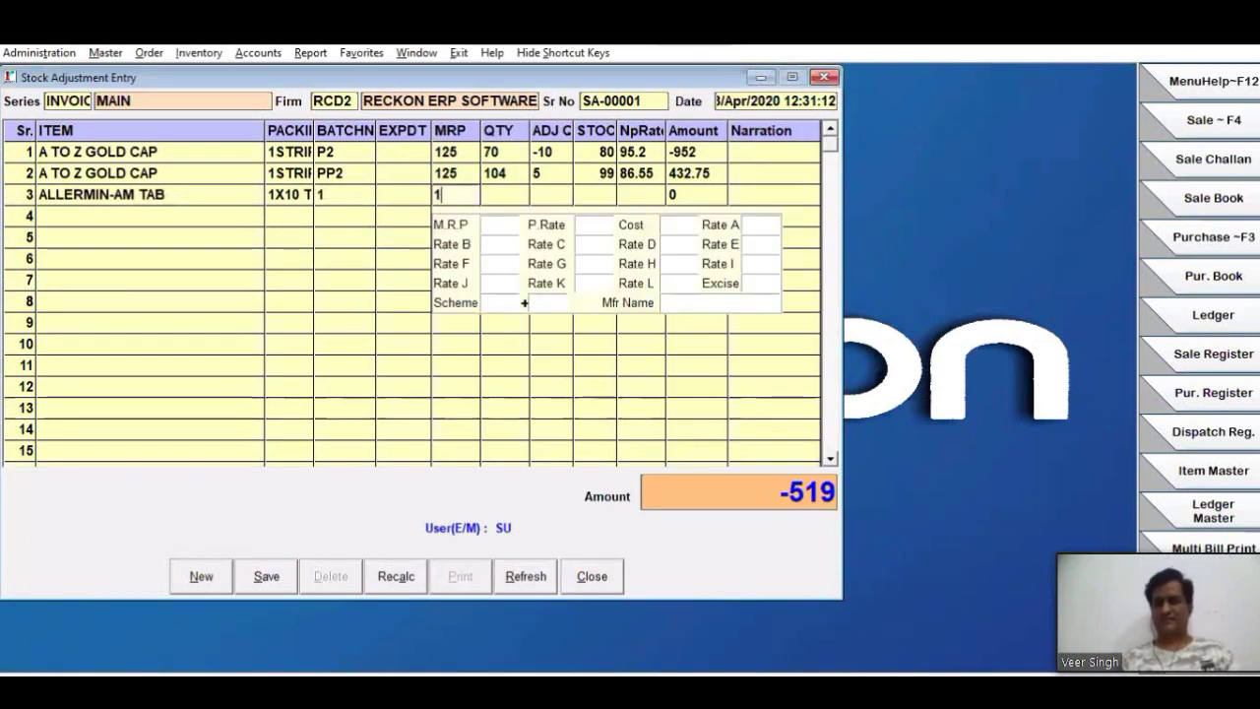
{"action": "type", "text": "000"}
{"action": "key", "text": "BackSpace"}
{"action": "key", "text": "Return"}
{"action": "key", "text": "Return"}
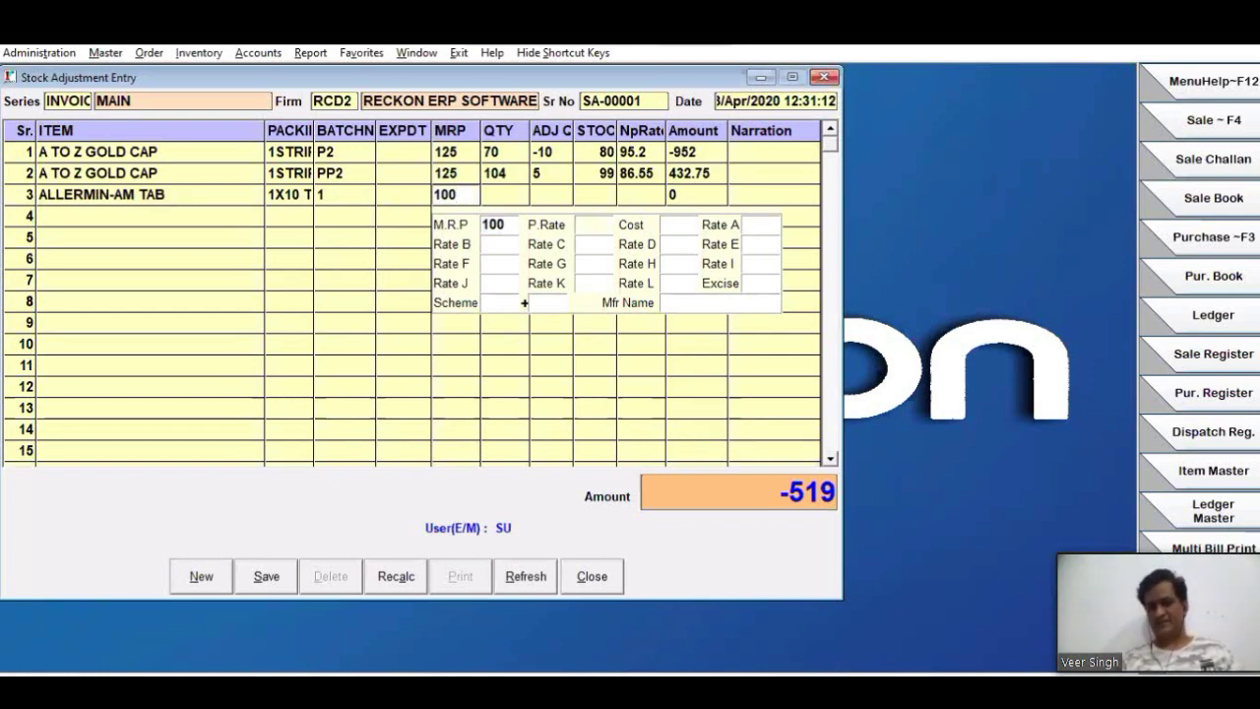
{"action": "type", "text": "80"}
{"action": "key", "text": "Return"}
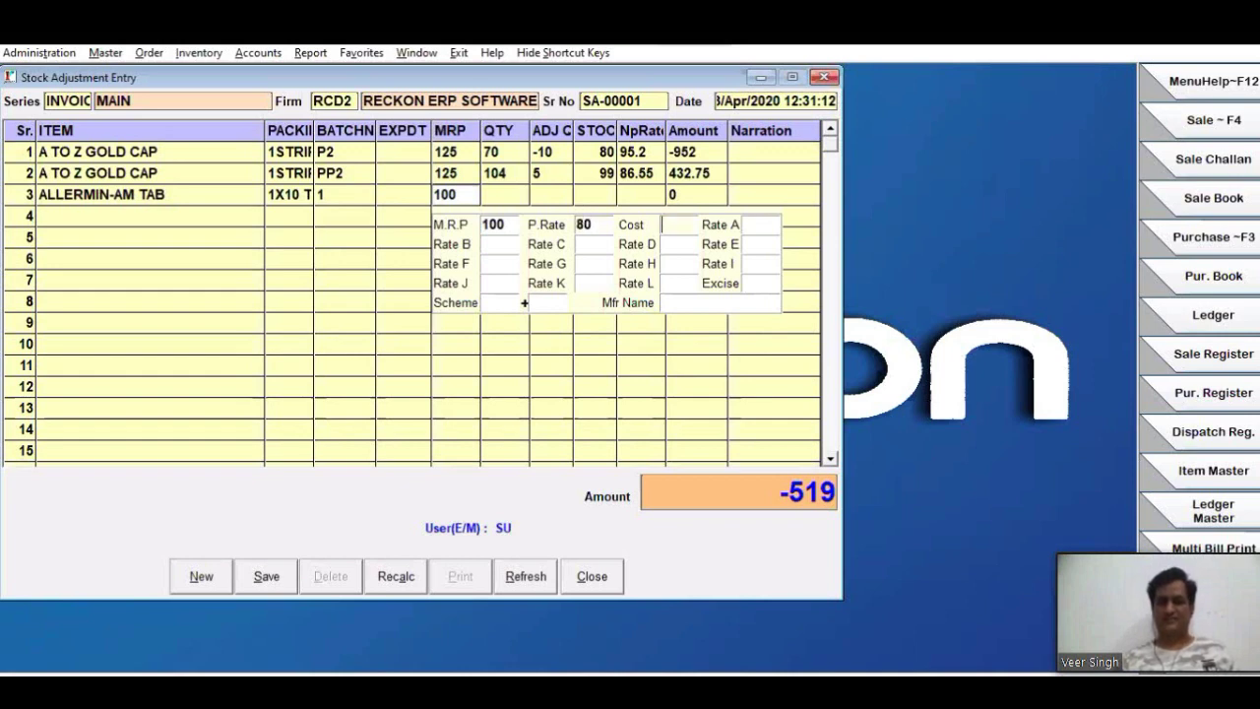
{"action": "type", "text": "75"}
{"action": "key", "text": "Return"}
{"action": "type", "text": "75"}
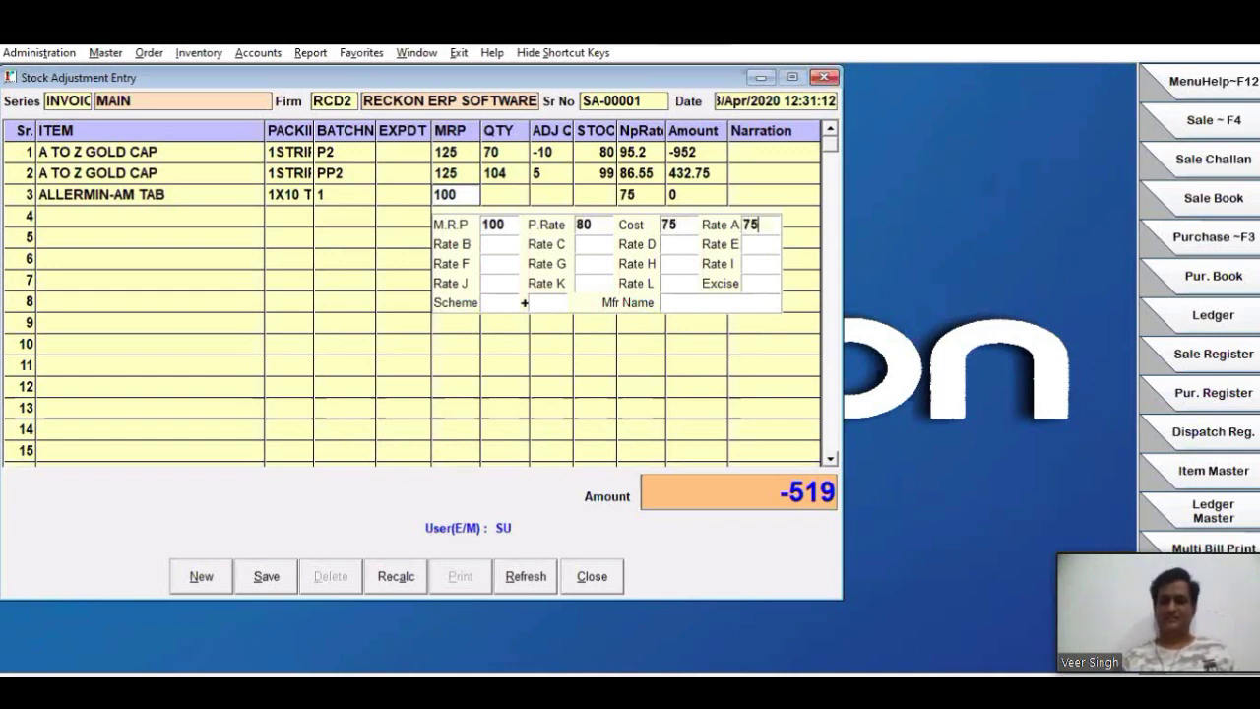
{"action": "key", "text": "BackSpace"}
{"action": "key", "text": "BackSpace"}
{"action": "type", "text": "85"}
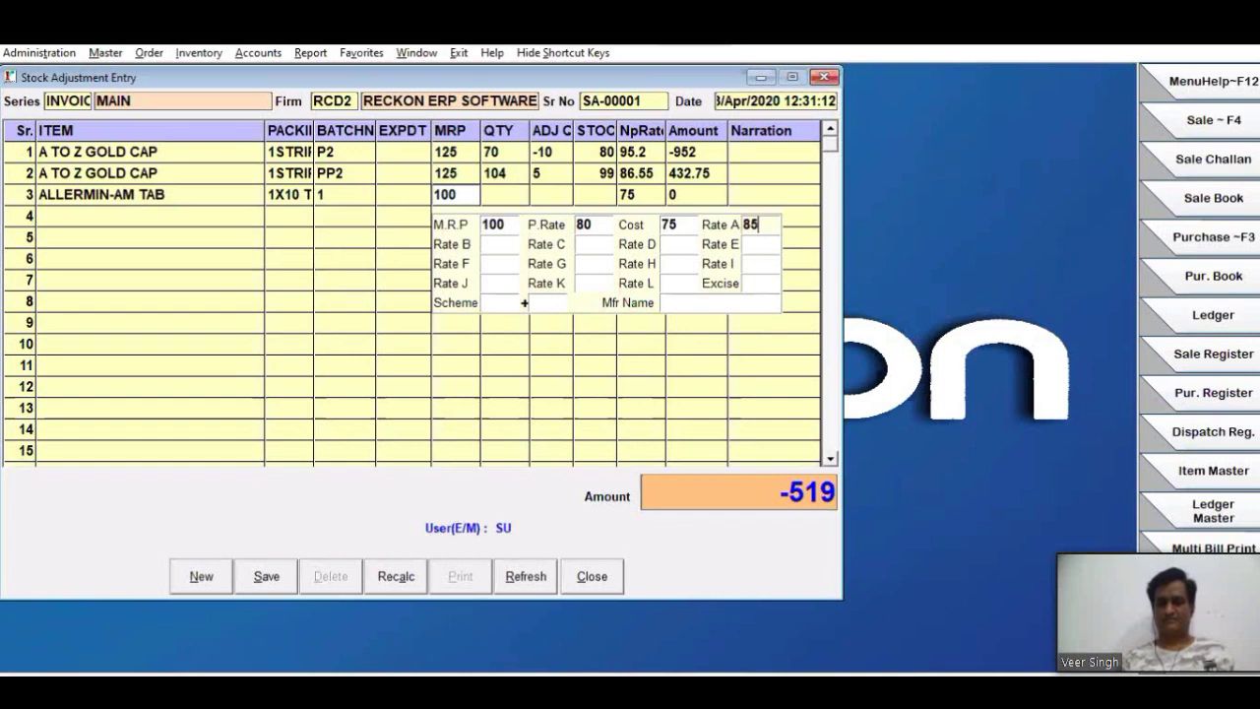
{"action": "key", "text": "Return"}
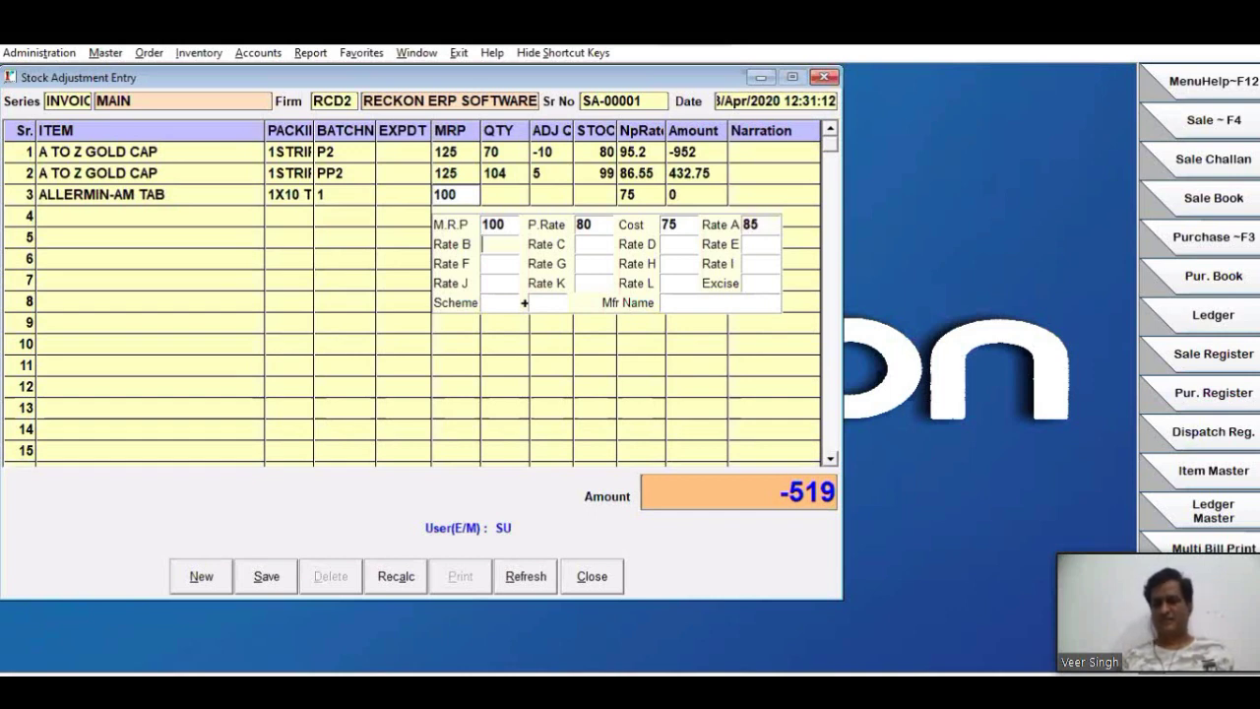
Step: Keep the cost and Rate A, and leave the remaining rates, excise, scheme and manufacturer name blank for ALLERMIN-AM TAB
{"action": "key", "text": "Up"}
{"action": "key", "text": "Up"}
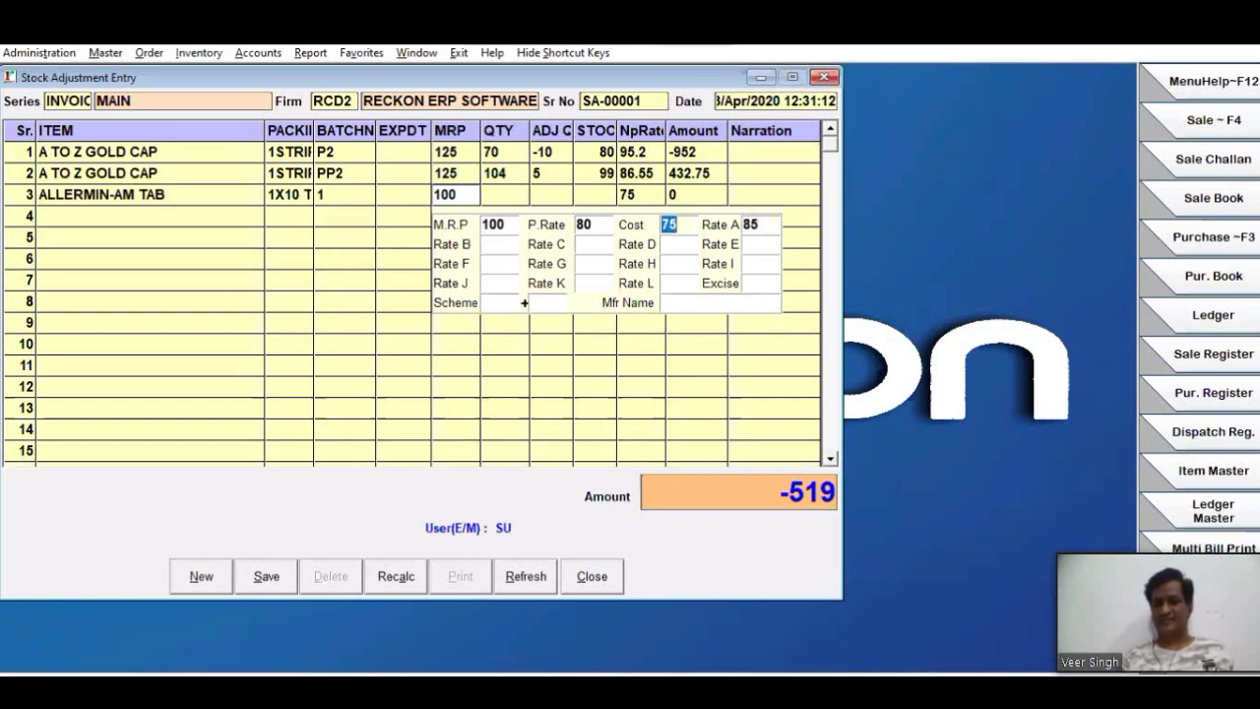
{"action": "key", "text": "Return"}
{"action": "key", "text": "Return"}
{"action": "key", "text": "Return"}
{"action": "key", "text": "Return"}
{"action": "key", "text": "Return"}
{"action": "key", "text": "Return"}
{"action": "key", "text": "Return"}
{"action": "key", "text": "Return"}
{"action": "key", "text": "Return"}
{"action": "key", "text": "Return"}
{"action": "key", "text": "Return"}
{"action": "key", "text": "Return"}
{"action": "key", "text": "Return"}
{"action": "key", "text": "Return"}
{"action": "key", "text": "Return"}
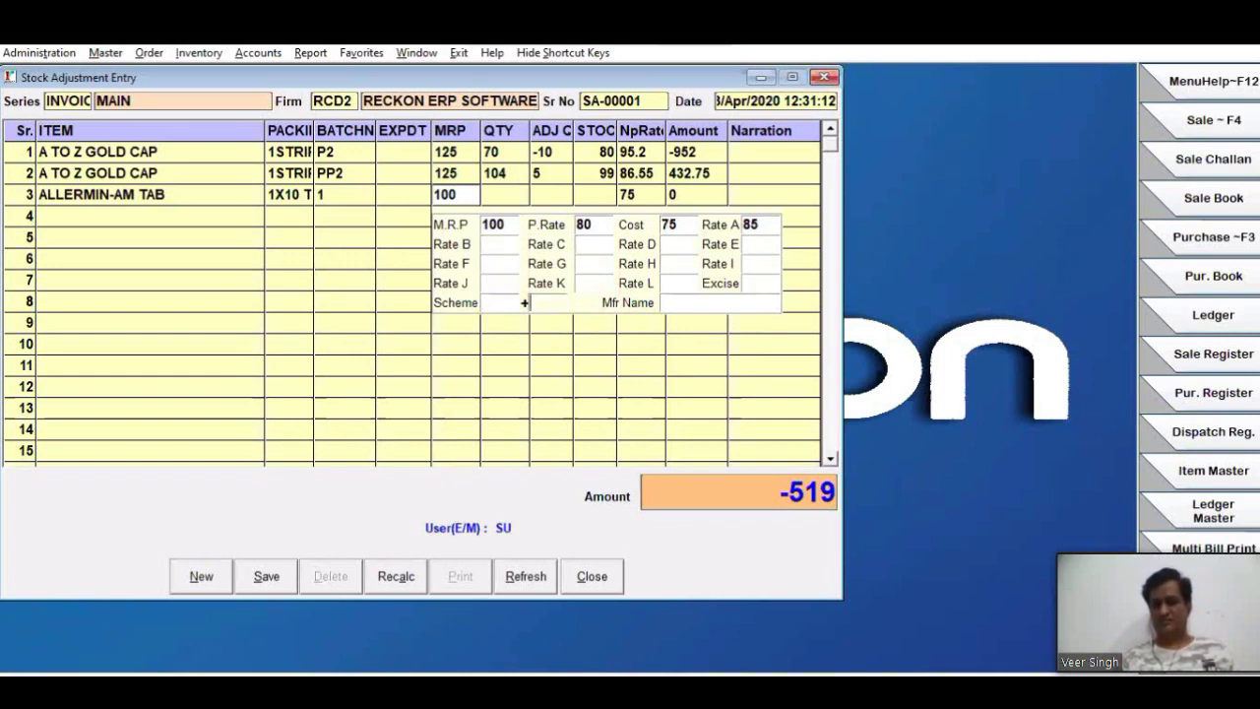
{"action": "key", "text": "Return"}
{"action": "key", "text": "Return"}
Step: Set the ALLERMIN-AM TAB quantity to 10 with no narration, and save the stock adjustment entry
{"action": "type", "text": "10"}
{"action": "key", "text": "Return"}
{"action": "key", "text": "Return"}
{"action": "key", "text": "Return"}
{"action": "left_click", "coordinate": [262, 575]}
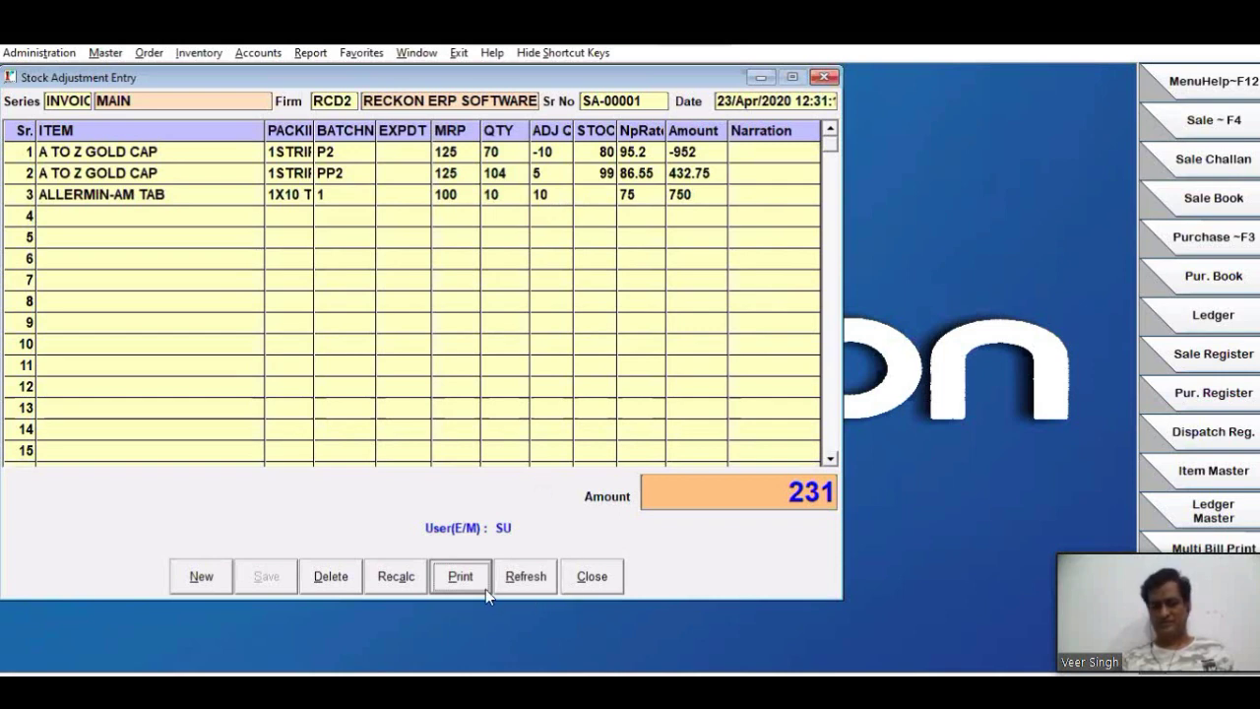
Step: Preview the stock adjustment printout with the default columns at full width, and check the variance quantities and amounts
{"action": "left_click", "coordinate": [459, 577]}
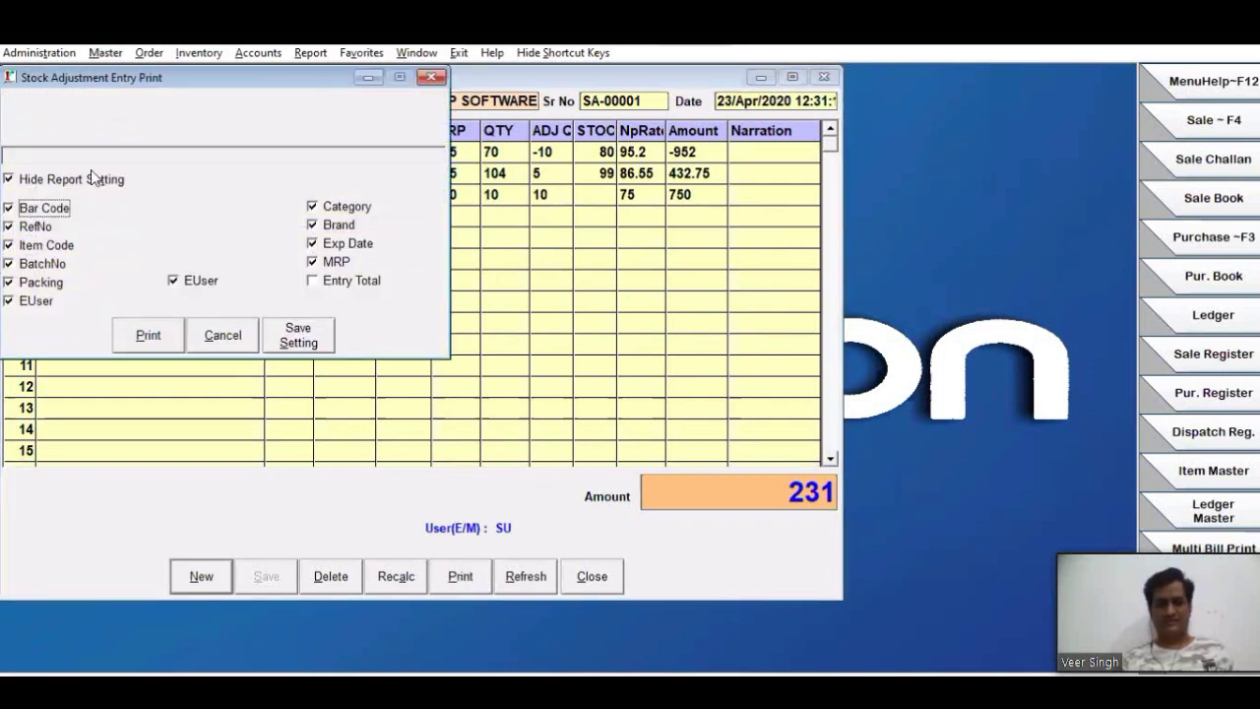
{"action": "left_click", "coordinate": [150, 334]}
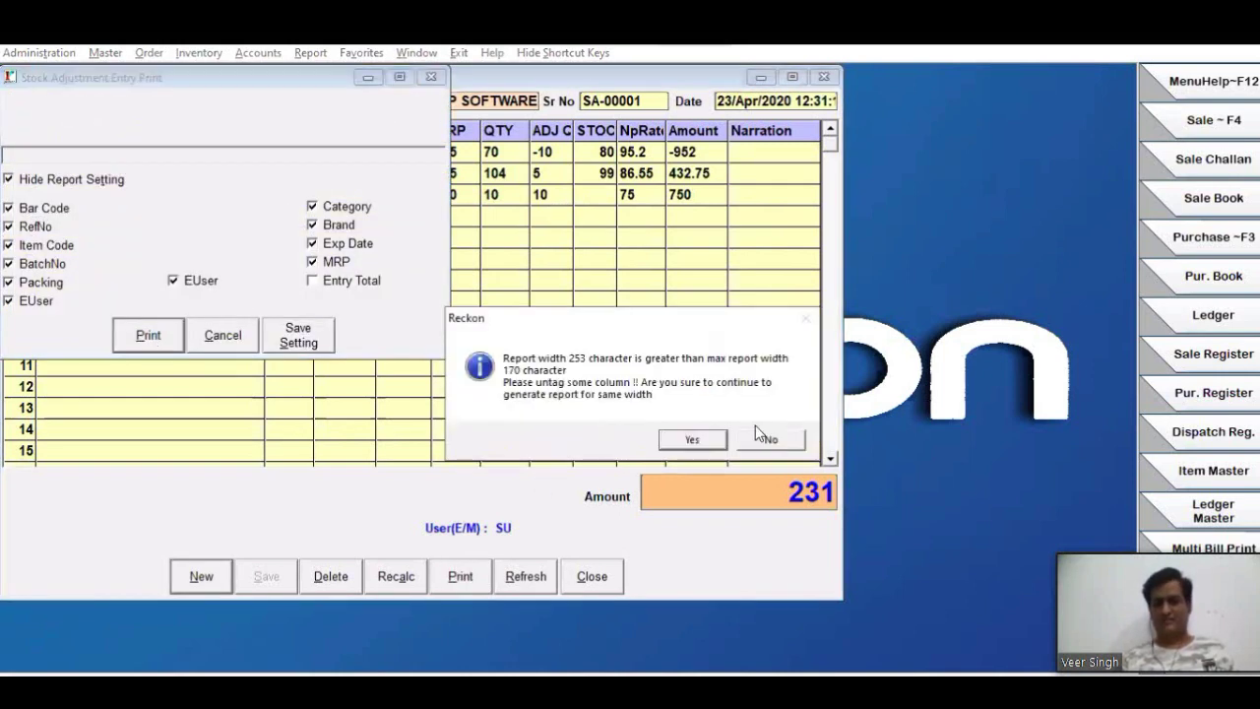
{"action": "left_click", "coordinate": [719, 440]}
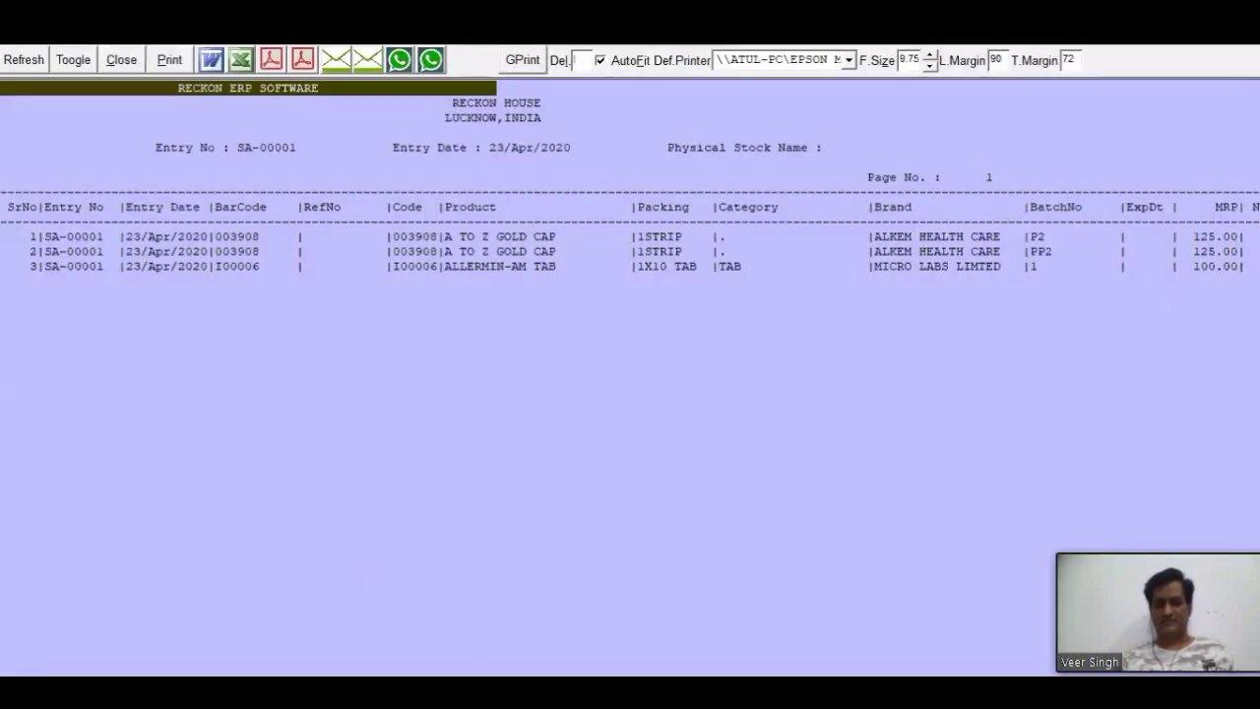
{"action": "scroll", "coordinate": [631, 246], "scroll_direction": "right", "scroll_amount": 10}
{"action": "left_click_drag", "start_coordinate": [970, 249], "coordinate": [1040, 252]}
{"action": "left_click", "coordinate": [1058, 266]}
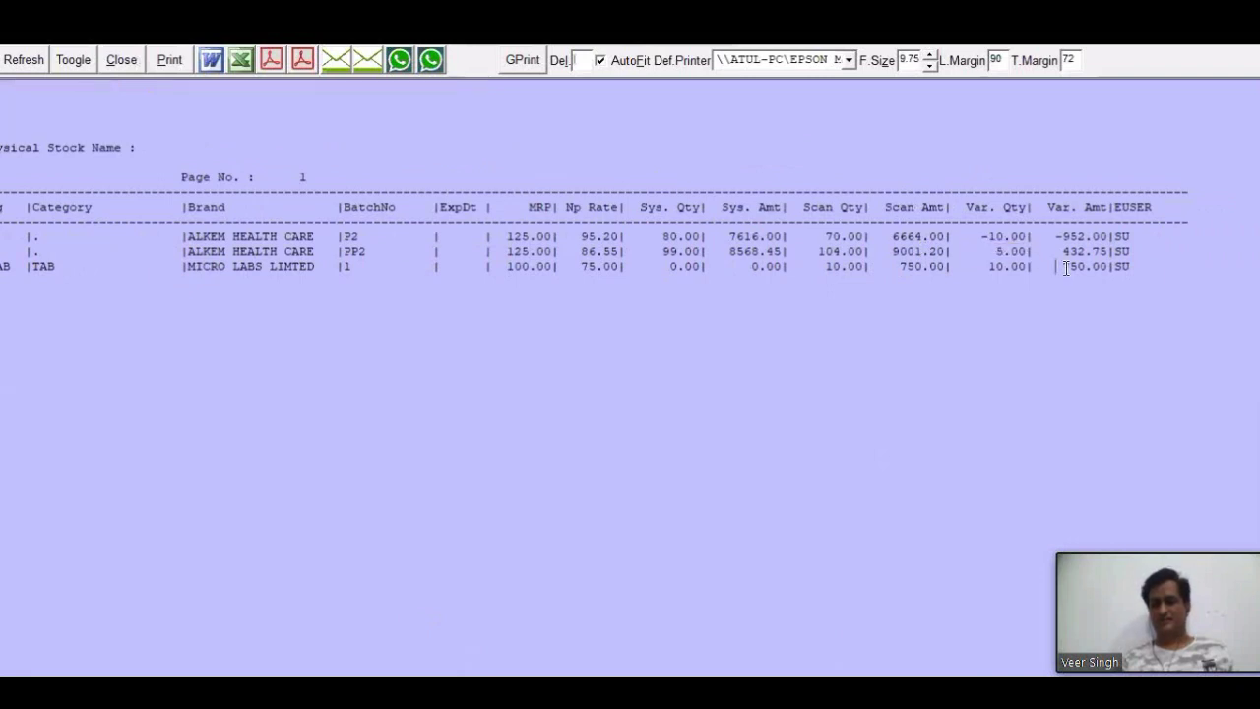
Step: Close the preview without printing, and exit the print settings and the stock adjustment entry
{"action": "left_click", "coordinate": [102, 61]}
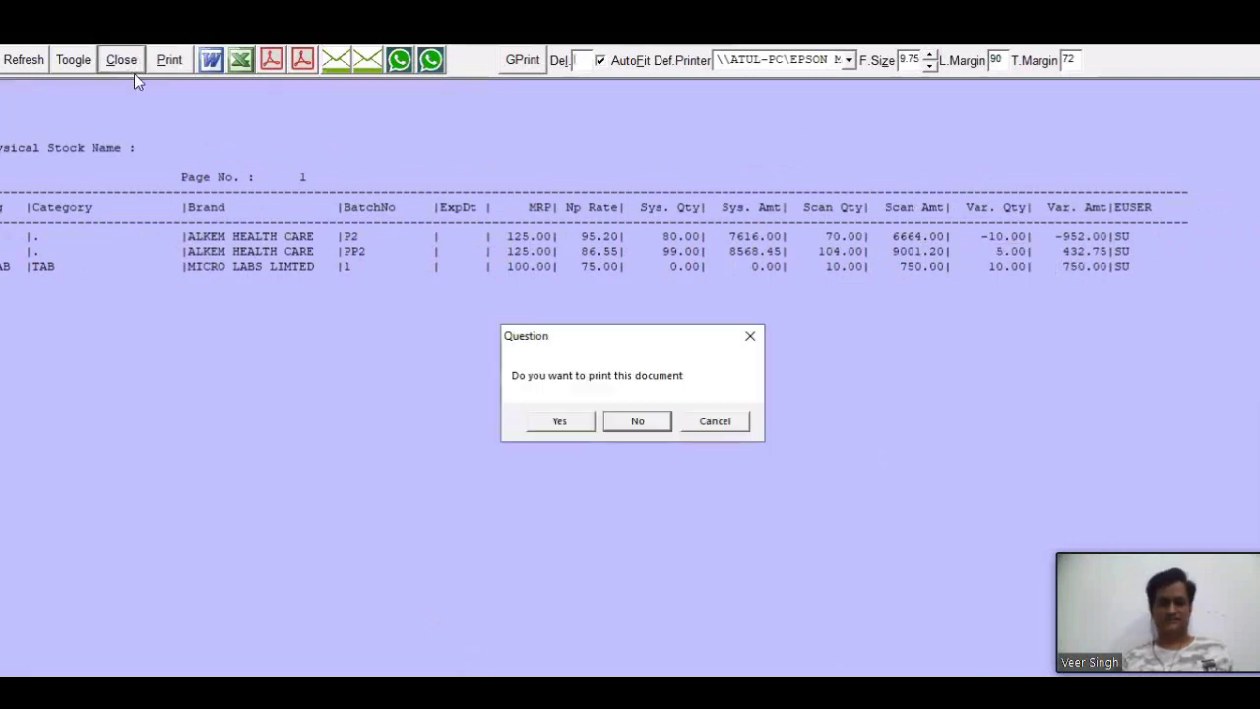
{"action": "left_click", "coordinate": [638, 421]}
{"action": "left_click", "coordinate": [225, 337]}
{"action": "left_click", "coordinate": [575, 581]}
{"action": "left_click", "coordinate": [596, 403]}
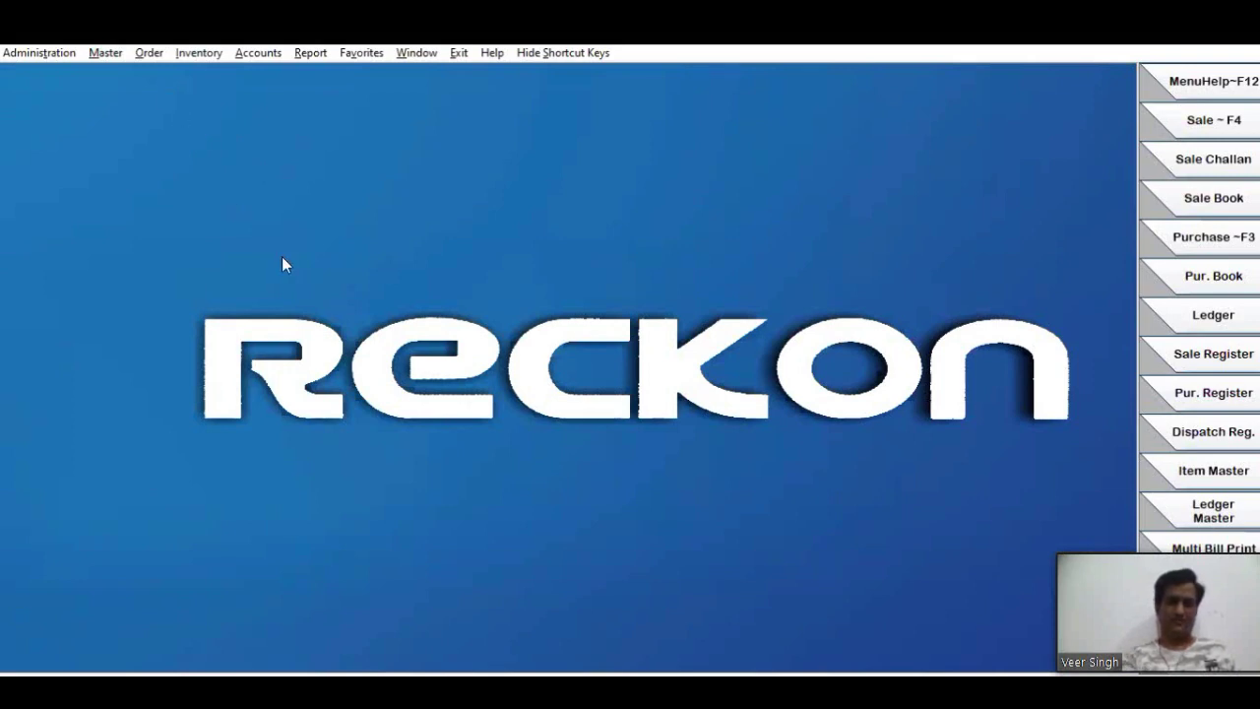
Step: Generate the Stock Adjustment Register for 23/04/2020 covering ALL physical stock, with Entry Total included and the full report width
{"action": "key", "text": "alt+r"}
{"action": "mouse_move", "coordinate": [415, 183]}
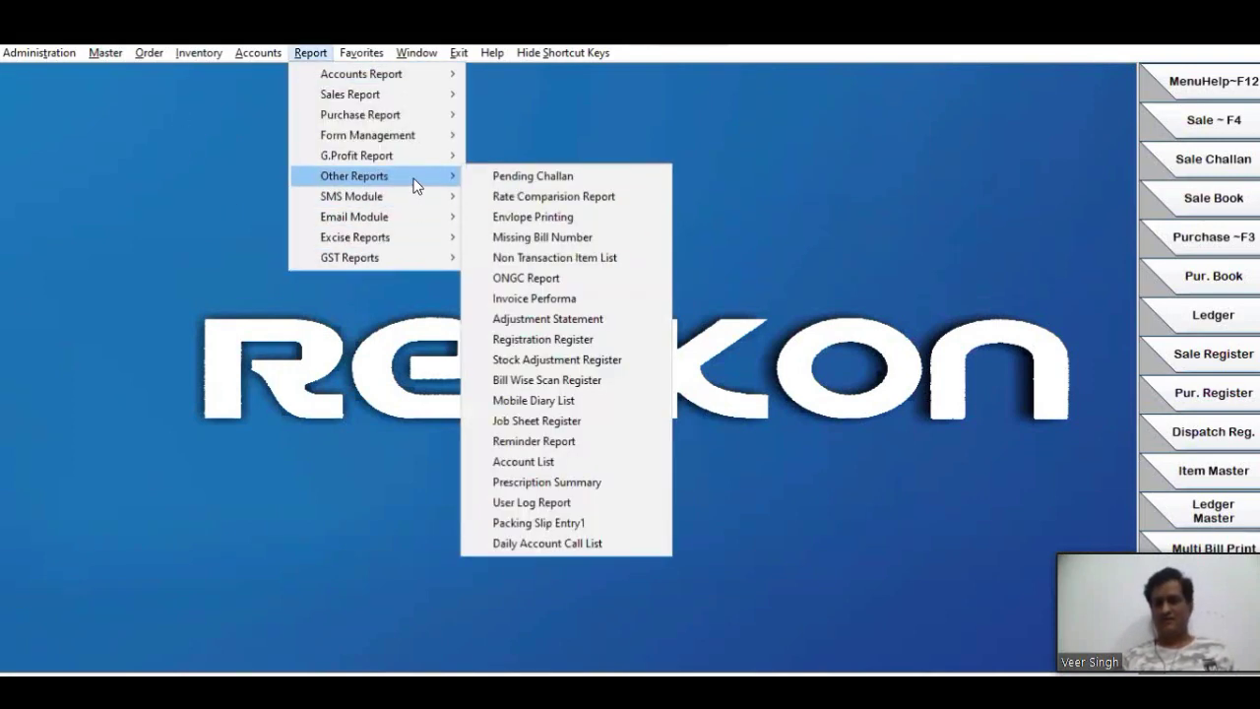
{"action": "left_click", "coordinate": [567, 362]}
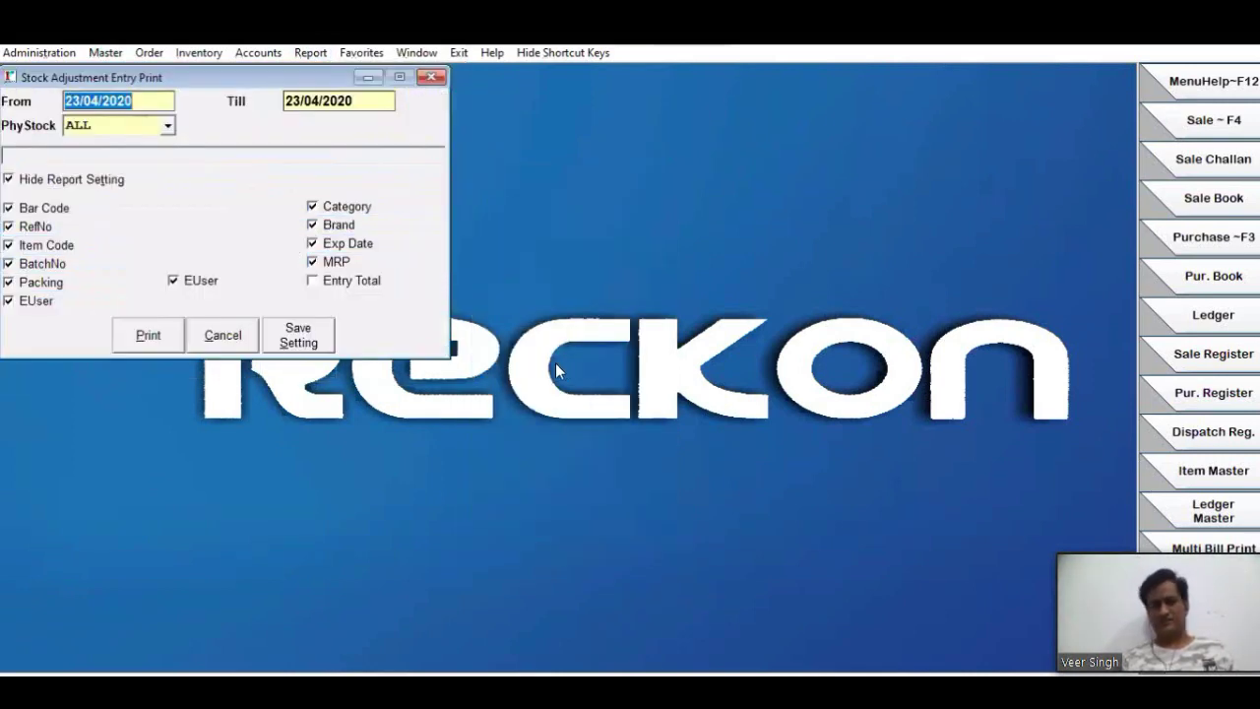
{"action": "left_click", "coordinate": [342, 282]}
{"action": "left_click", "coordinate": [145, 338]}
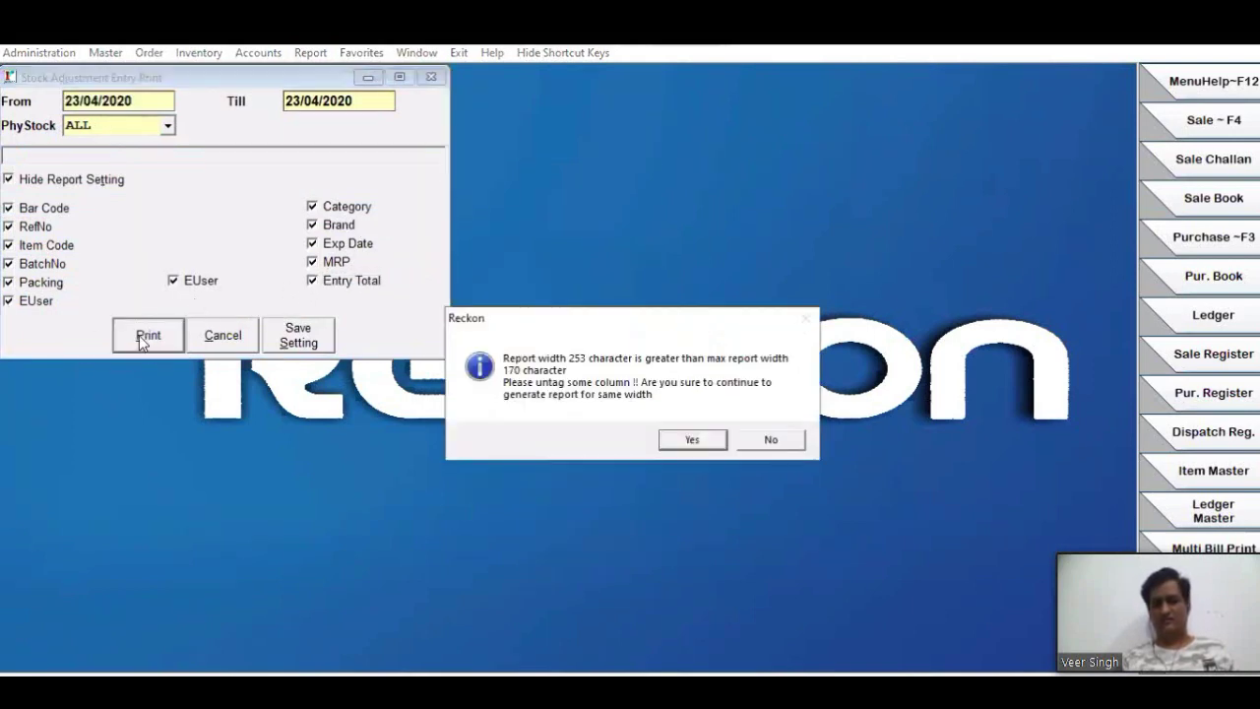
{"action": "left_click", "coordinate": [692, 440]}
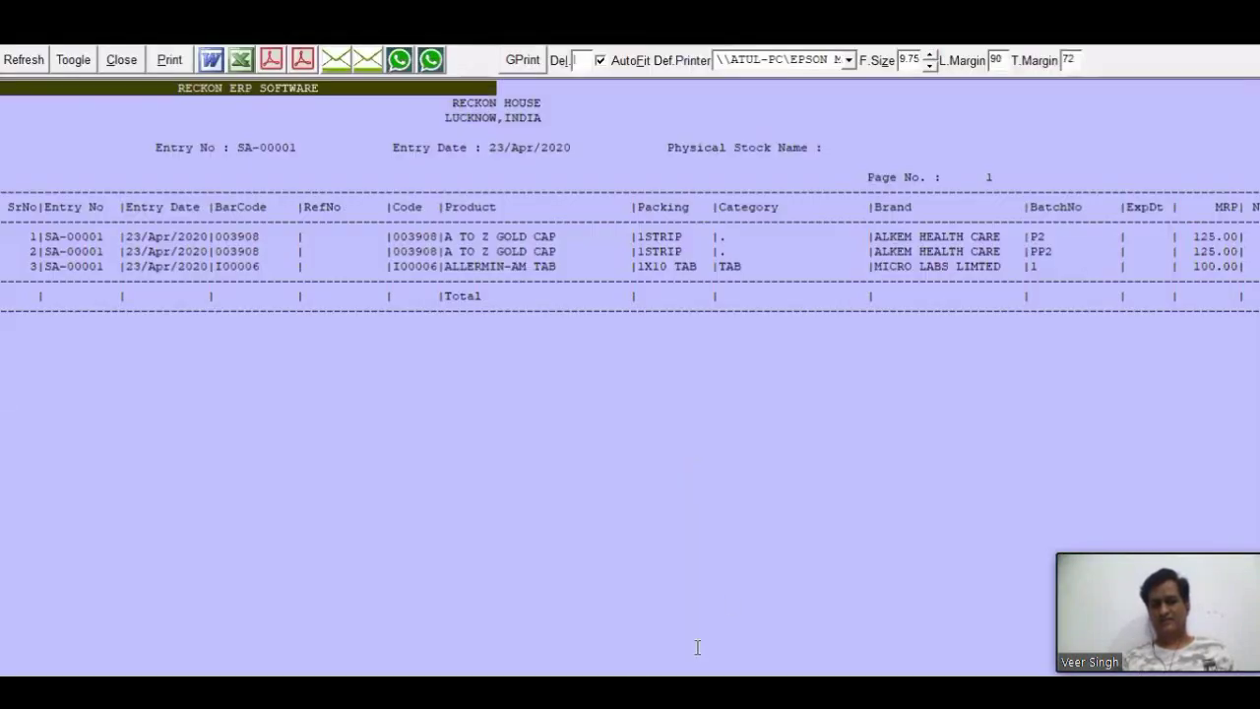
Step: Examine the register's system, scanned and variance quantities for each batch, along with the variance amounts and their total
{"action": "left_click_drag", "start_coordinate": [697, 685], "coordinate": [1132, 684]}
{"action": "left_click_drag", "start_coordinate": [695, 679], "coordinate": [1091, 675]}
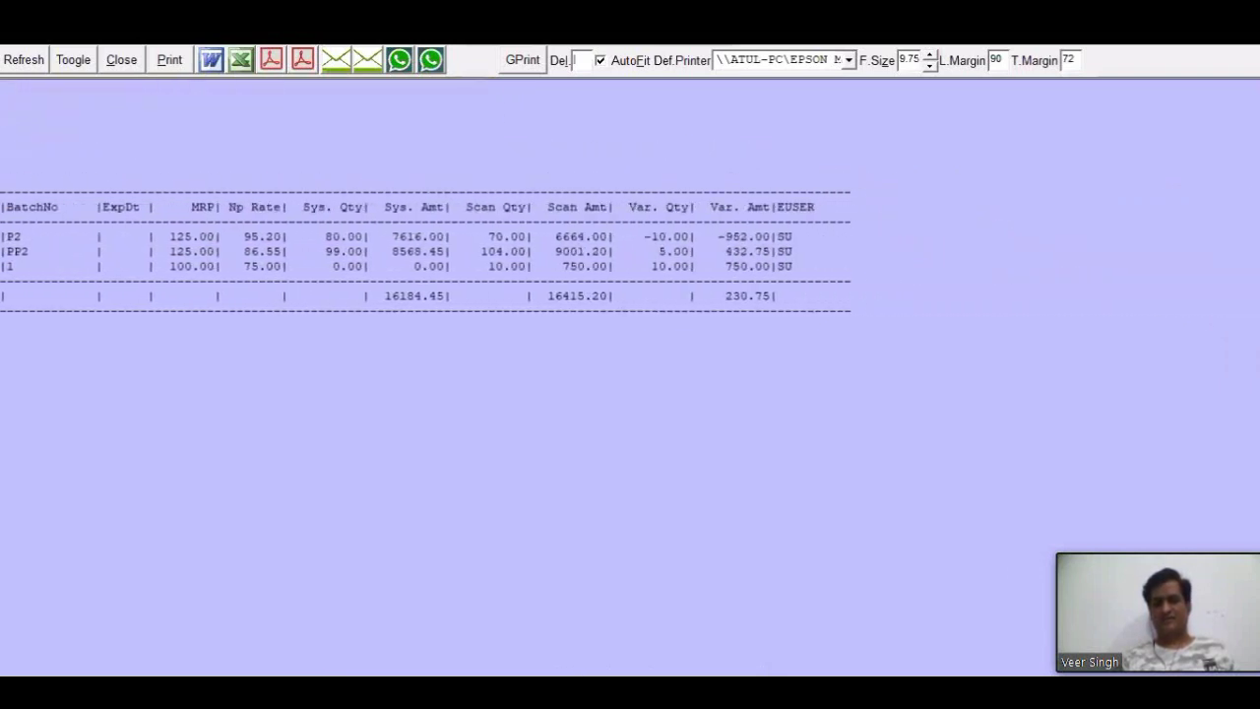
{"action": "left_click_drag", "start_coordinate": [318, 236], "coordinate": [359, 233]}
{"action": "left_click_drag", "start_coordinate": [467, 236], "coordinate": [528, 240]}
{"action": "left_click_drag", "start_coordinate": [631, 238], "coordinate": [682, 267]}
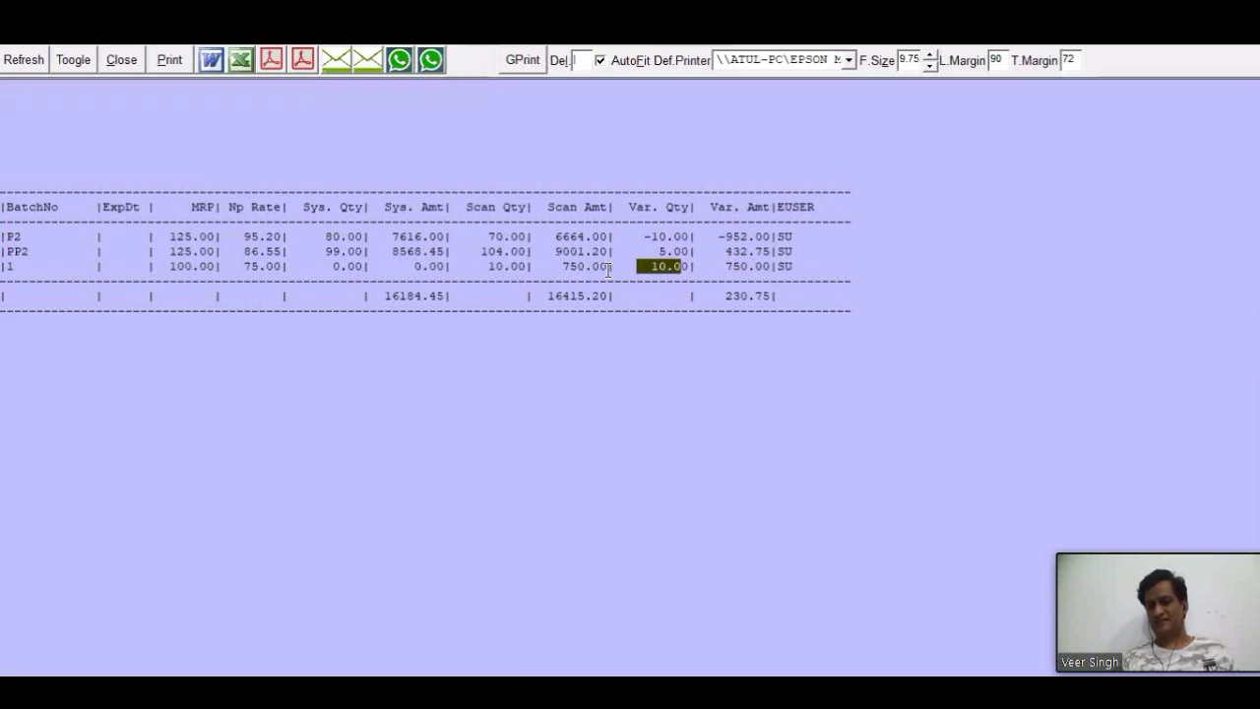
{"action": "left_click_drag", "start_coordinate": [777, 249], "coordinate": [719, 249]}
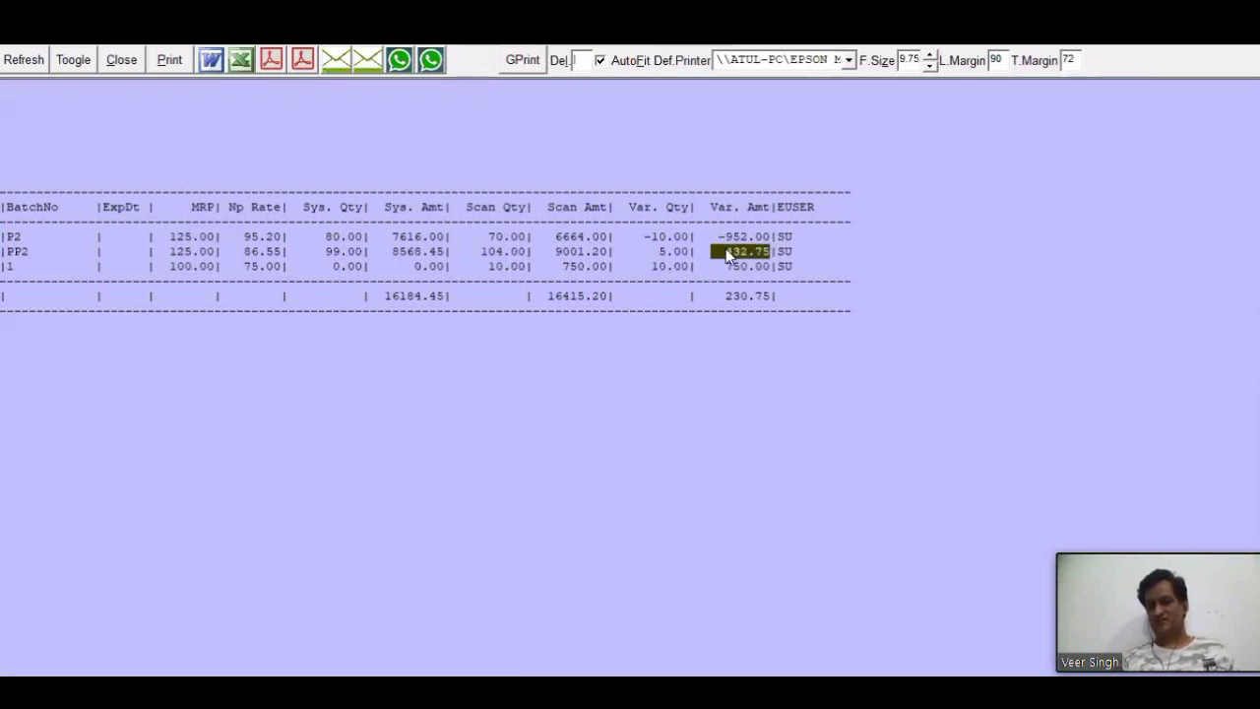
{"action": "left_click", "coordinate": [720, 295]}
{"action": "left_click_drag", "start_coordinate": [720, 296], "coordinate": [774, 298]}
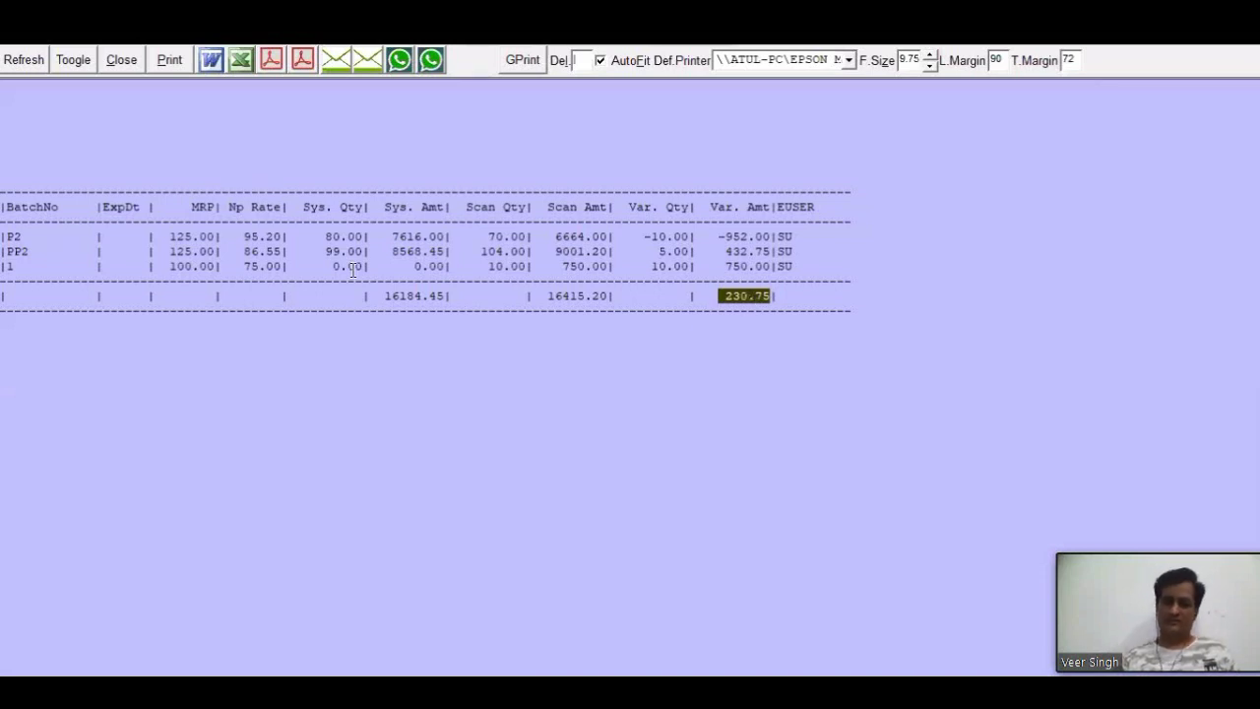
Step: Close the Stock Adjustment Register without printing it, and exit its print settings
{"action": "left_click", "coordinate": [113, 69]}
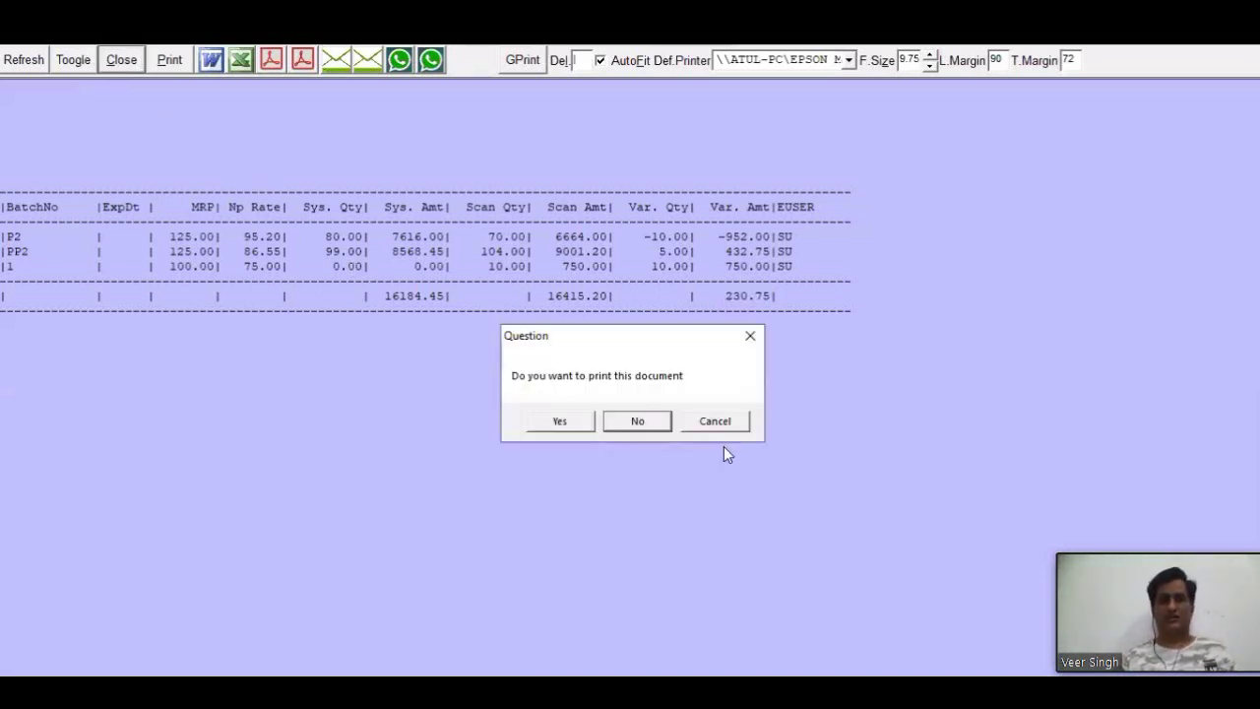
{"action": "left_click", "coordinate": [637, 421]}
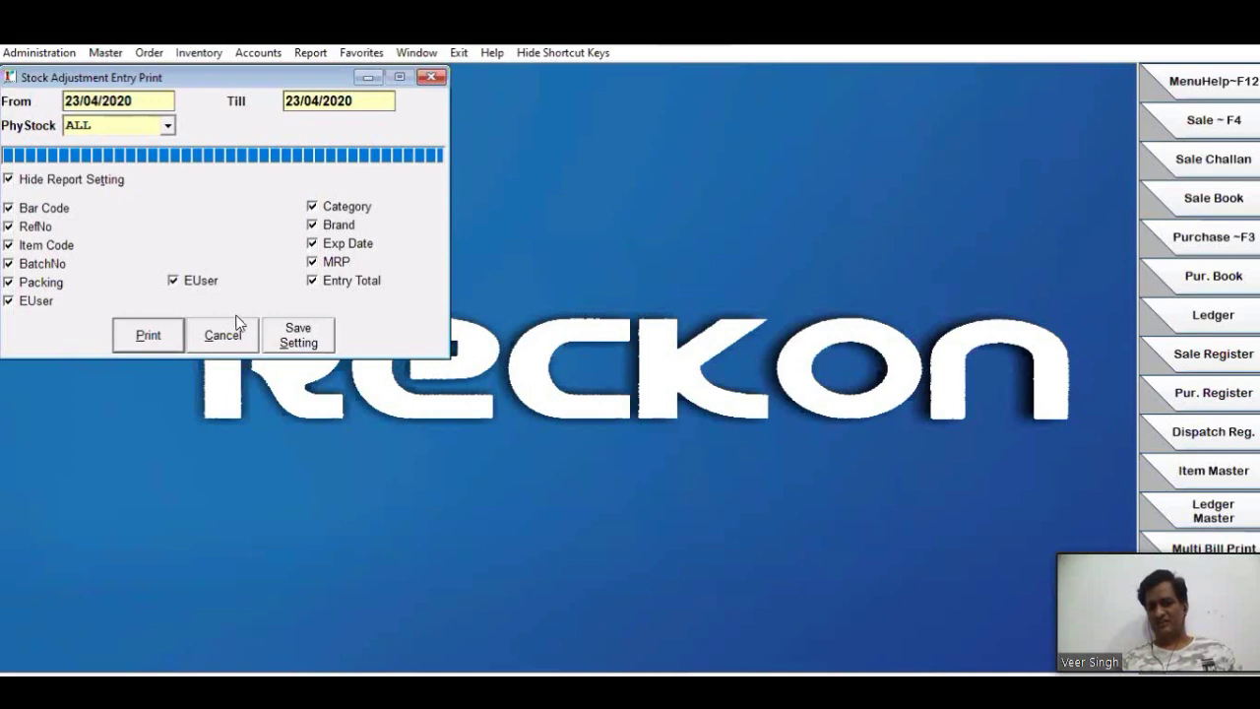
{"action": "left_click", "coordinate": [233, 344]}
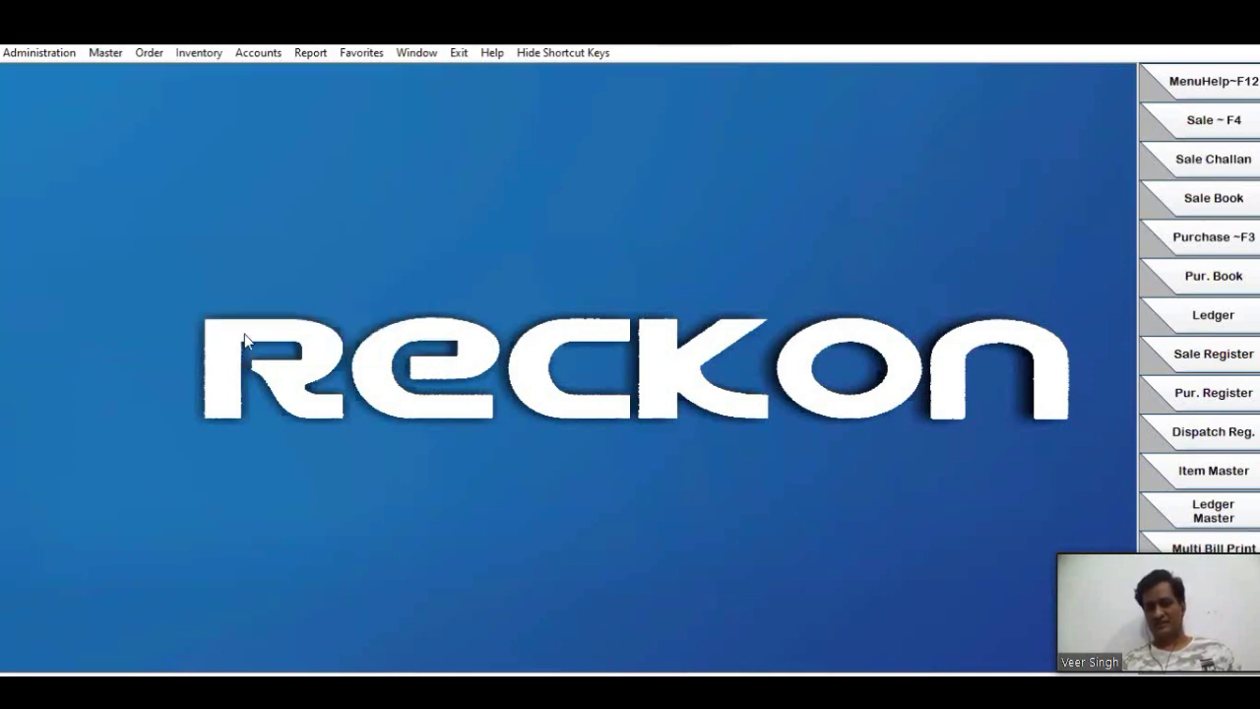
{"action": "left_click", "coordinate": [254, 55]}
{"action": "mouse_move", "coordinate": [149, 52]}
{"action": "mouse_move", "coordinate": [199, 52]}
{"action": "mouse_move", "coordinate": [217, 73]}
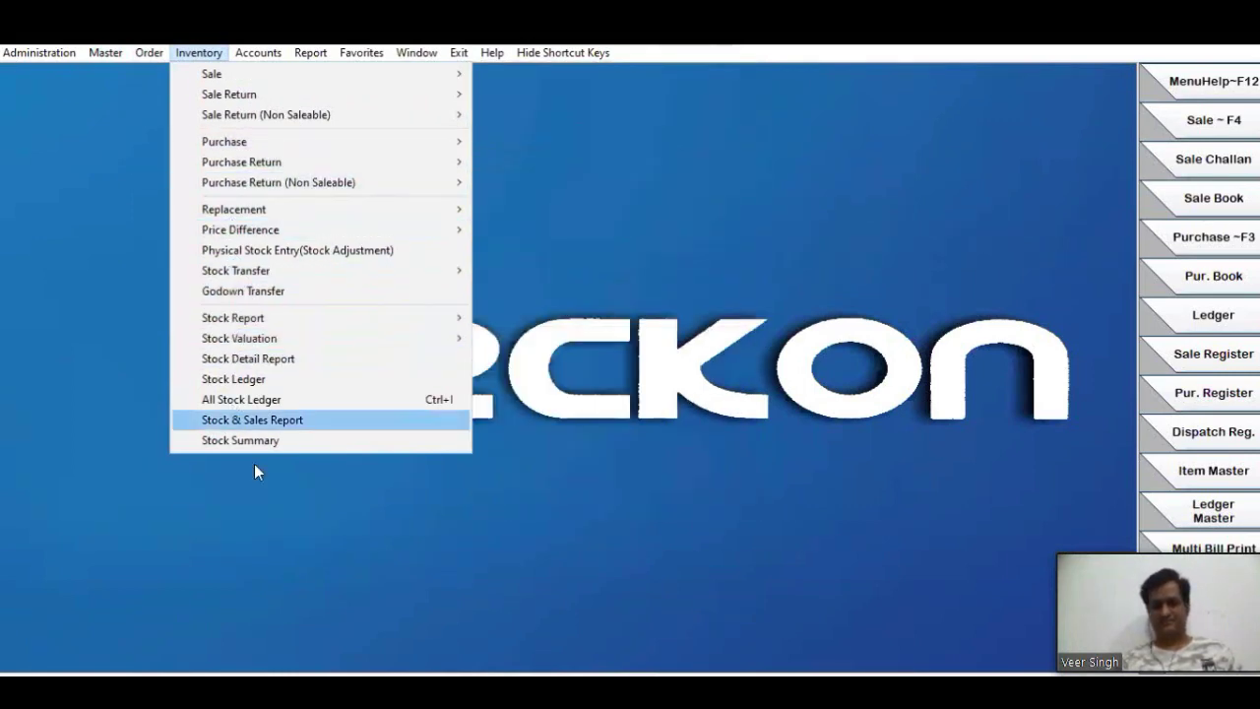
{"action": "left_click", "coordinate": [460, 536]}
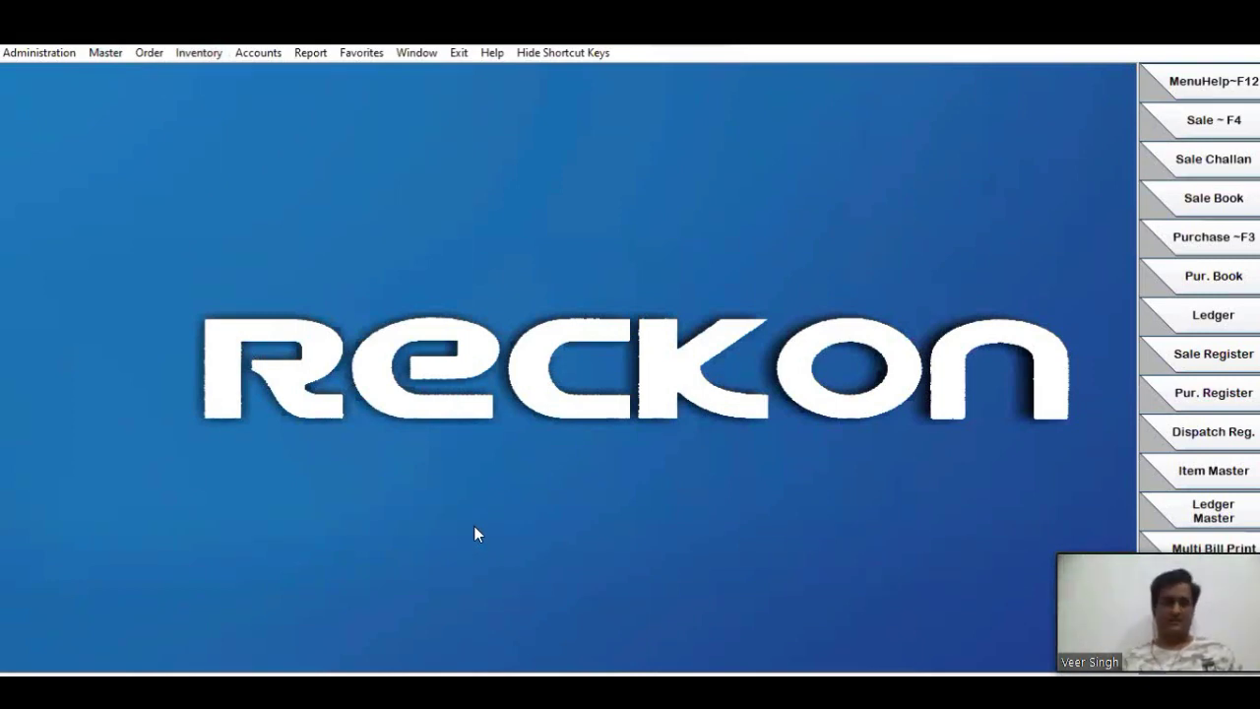
{"action": "key", "text": "alt+i"}
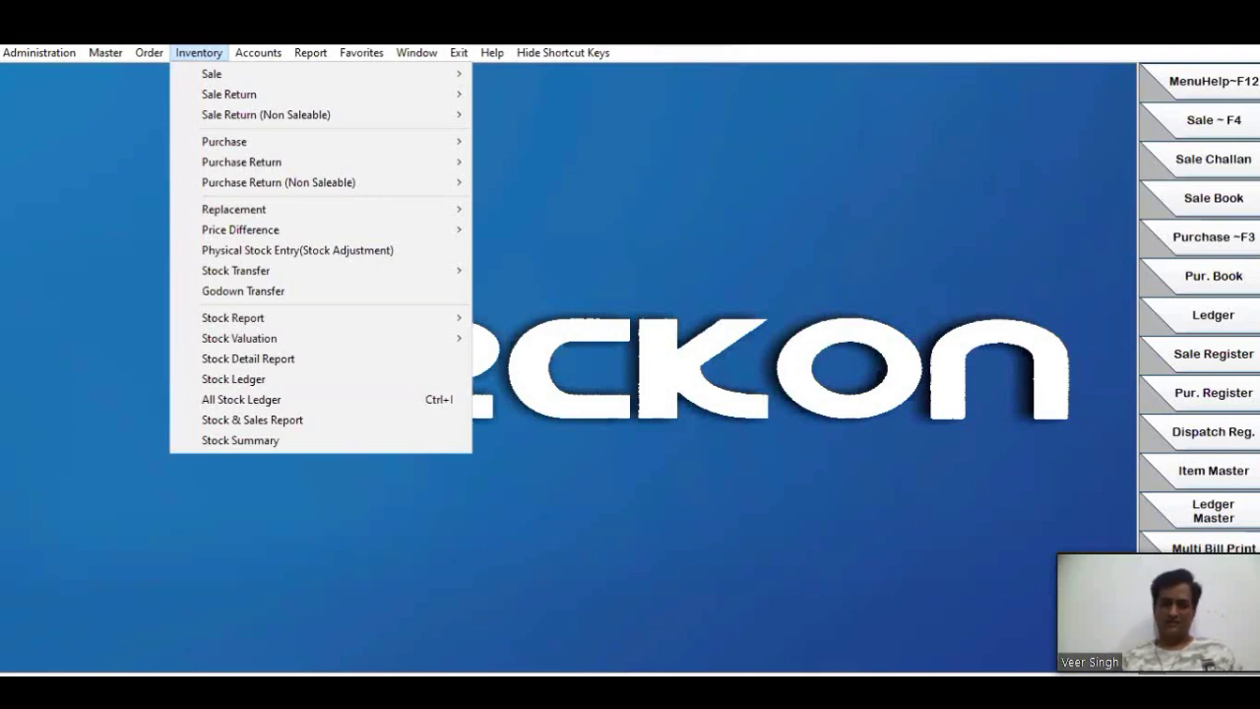
{"action": "mouse_move", "coordinate": [229, 94]}
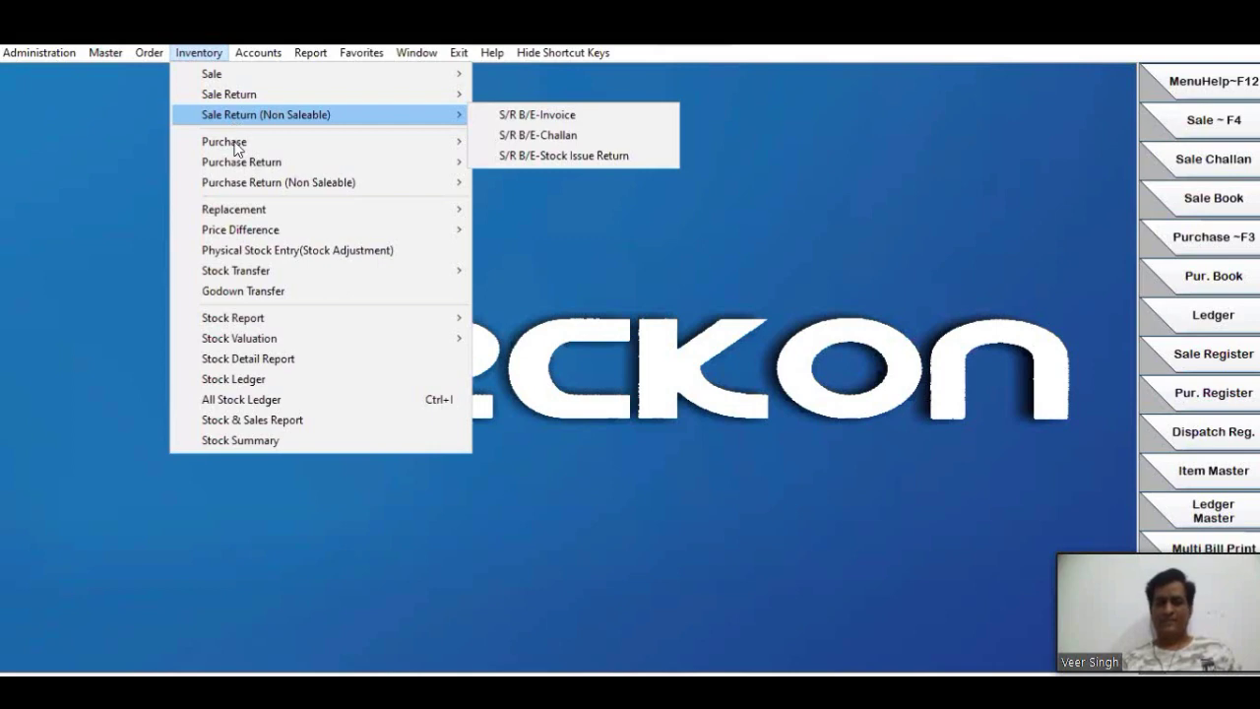
{"action": "mouse_move", "coordinate": [234, 144]}
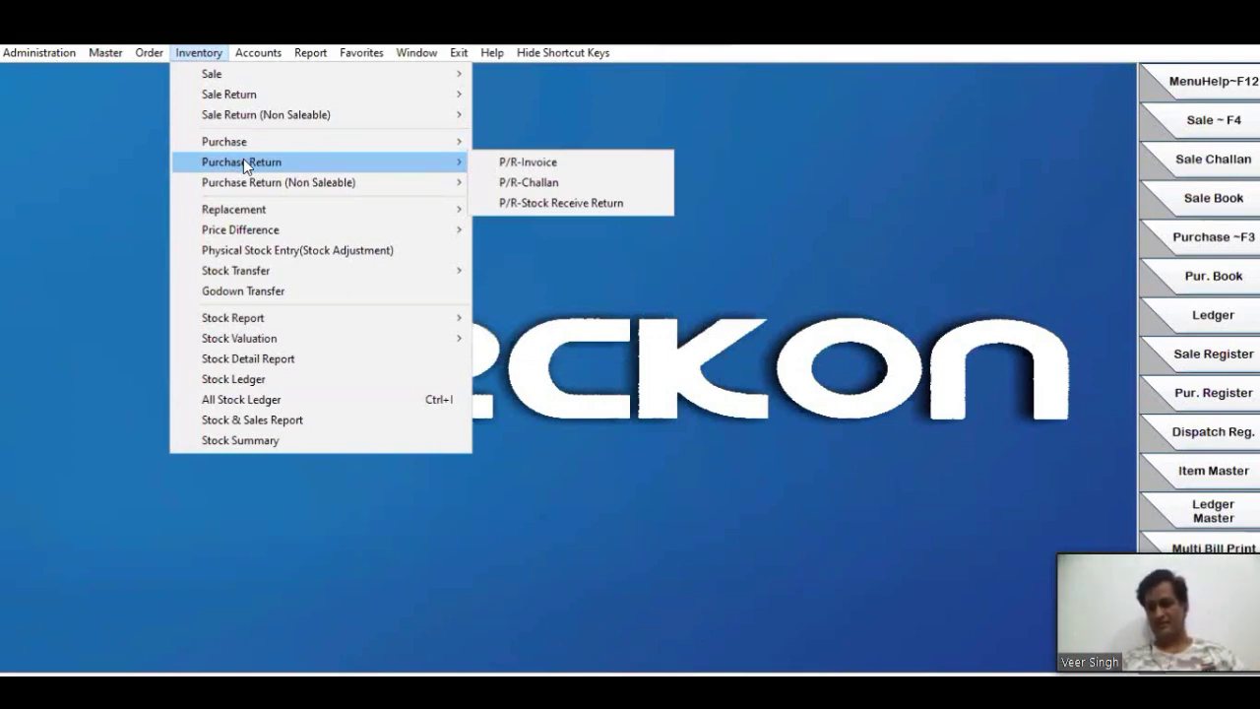
{"action": "mouse_move", "coordinate": [258, 184]}
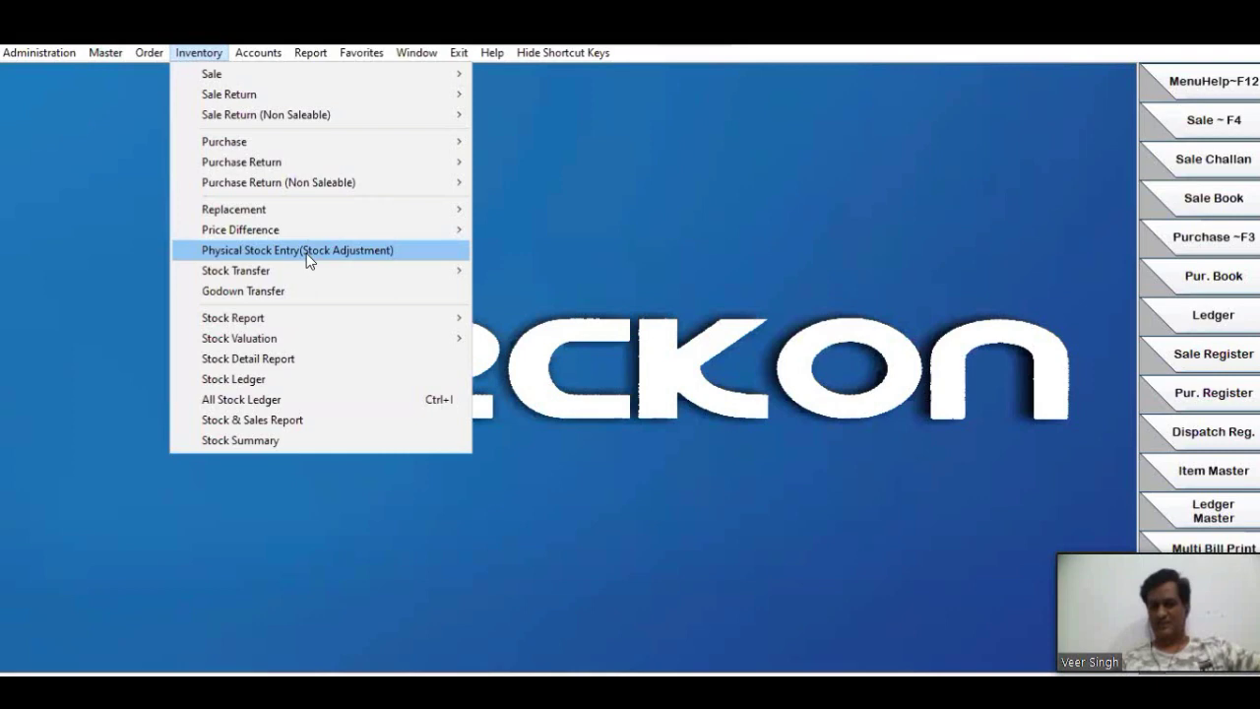
{"action": "mouse_move", "coordinate": [309, 271]}
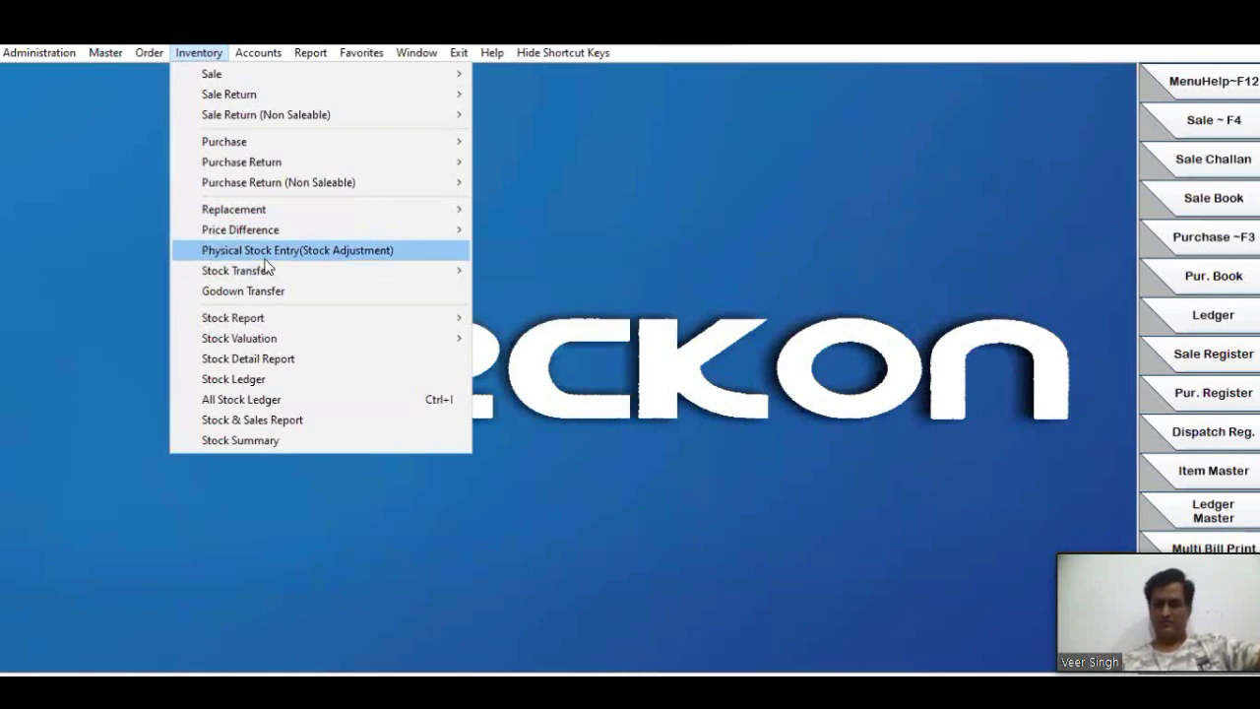
{"action": "mouse_move", "coordinate": [259, 271]}
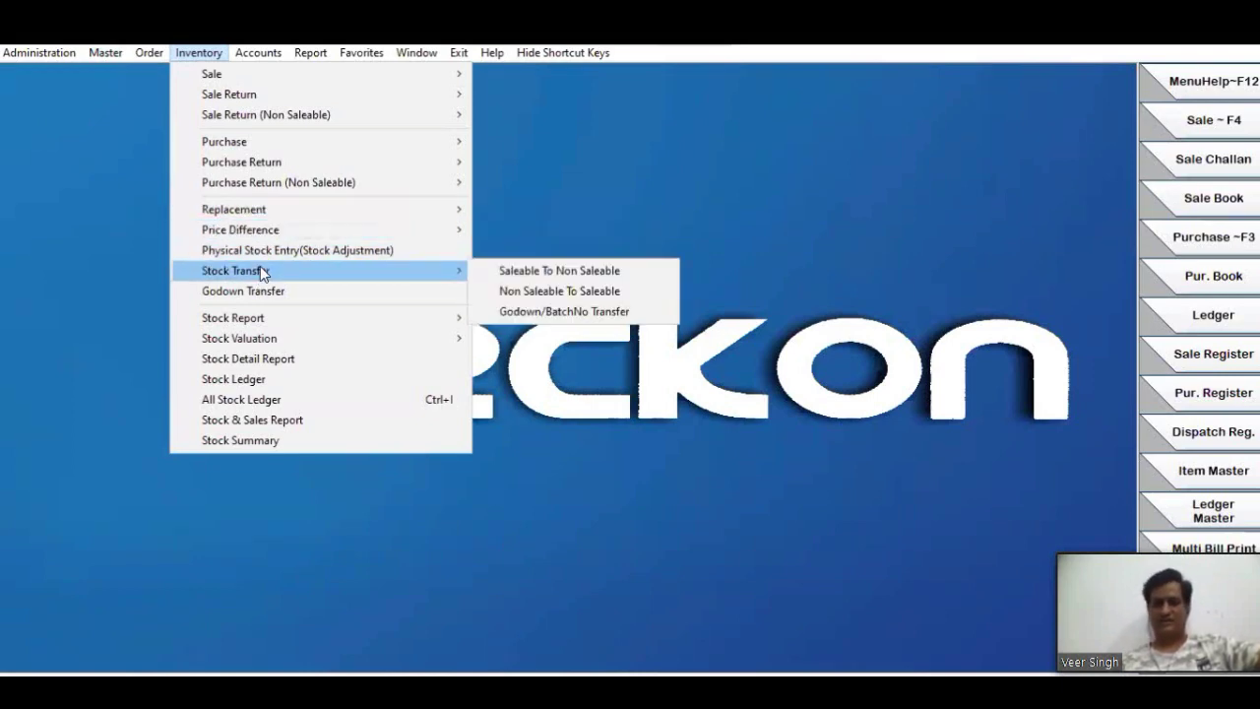
{"action": "mouse_move", "coordinate": [280, 210]}
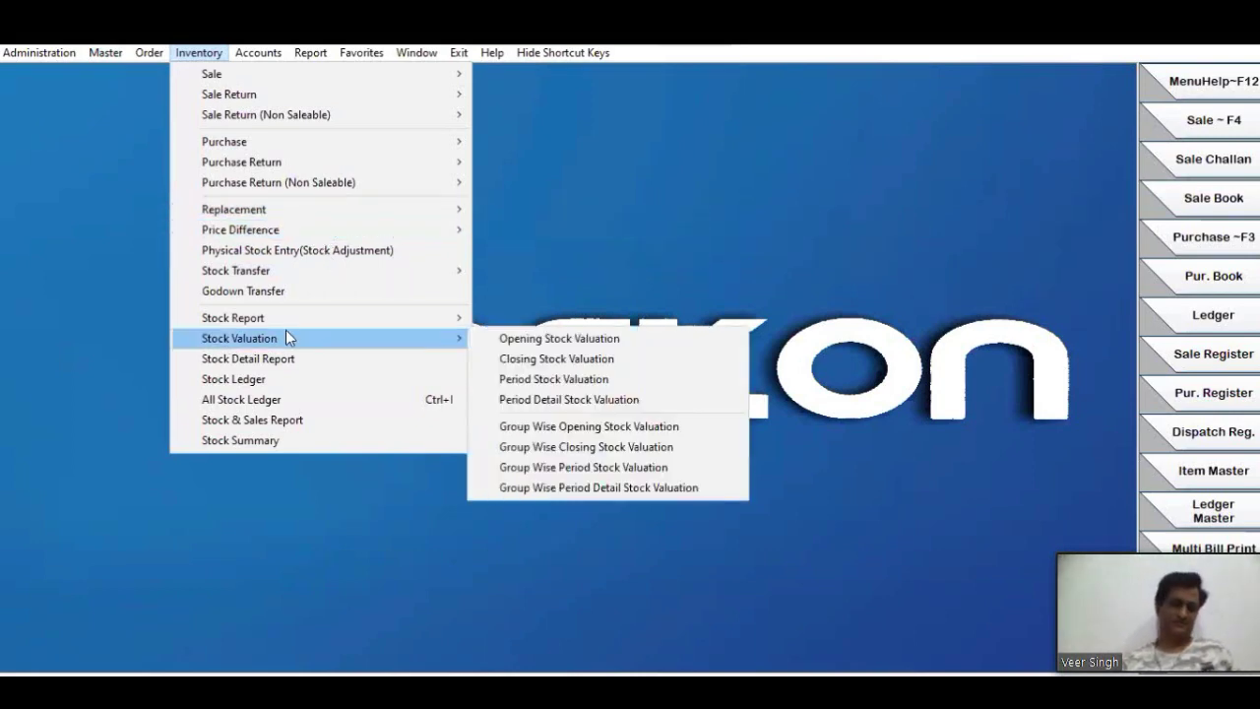
{"action": "mouse_move", "coordinate": [286, 325]}
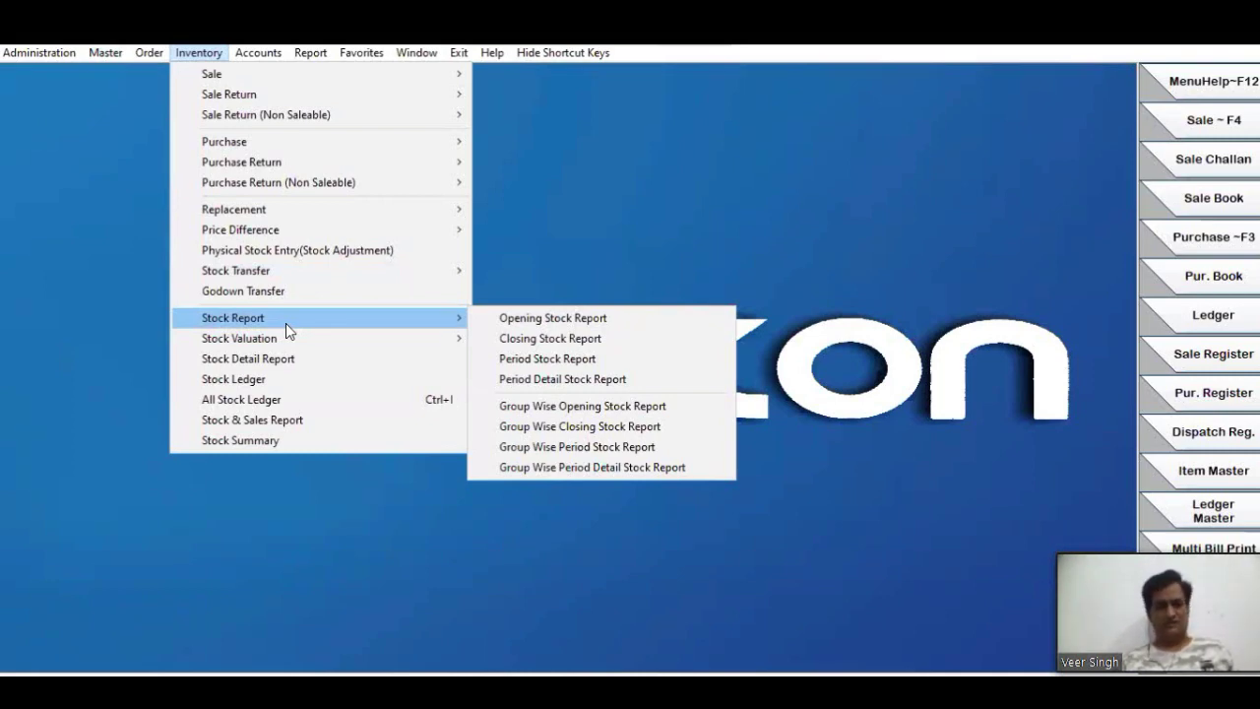
{"action": "left_click", "coordinate": [149, 52]}
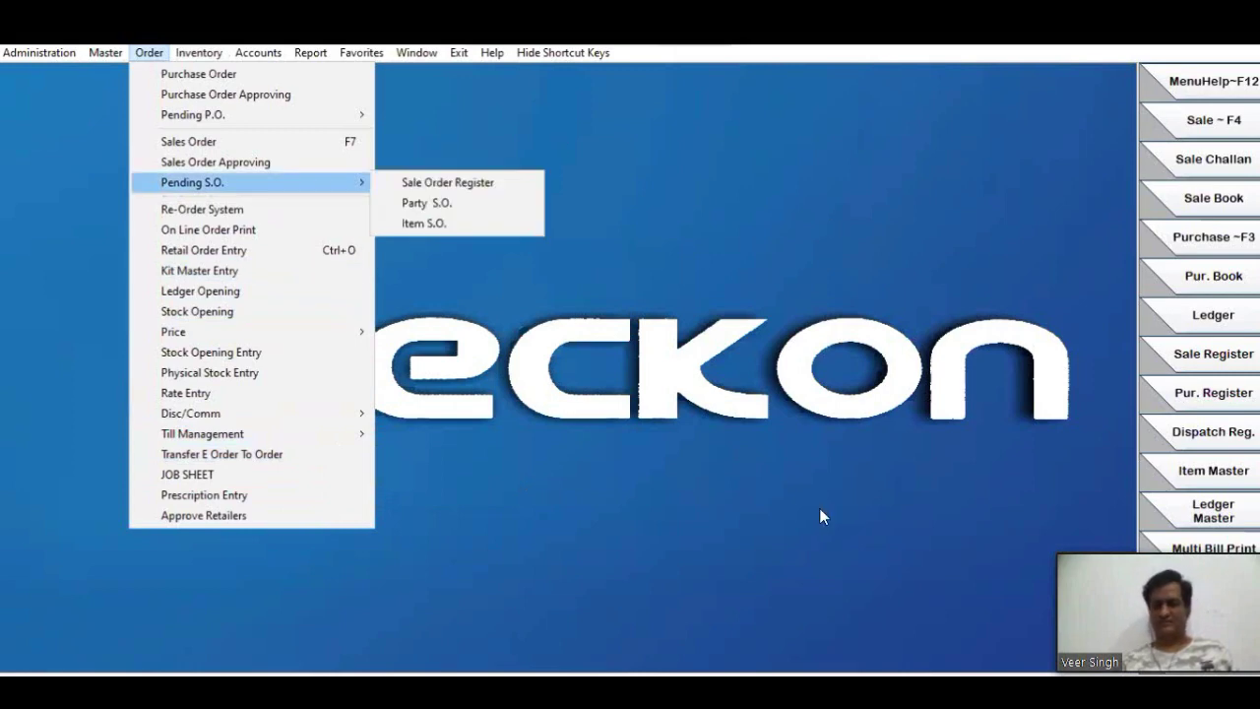
{"action": "mouse_move", "coordinate": [189, 55]}
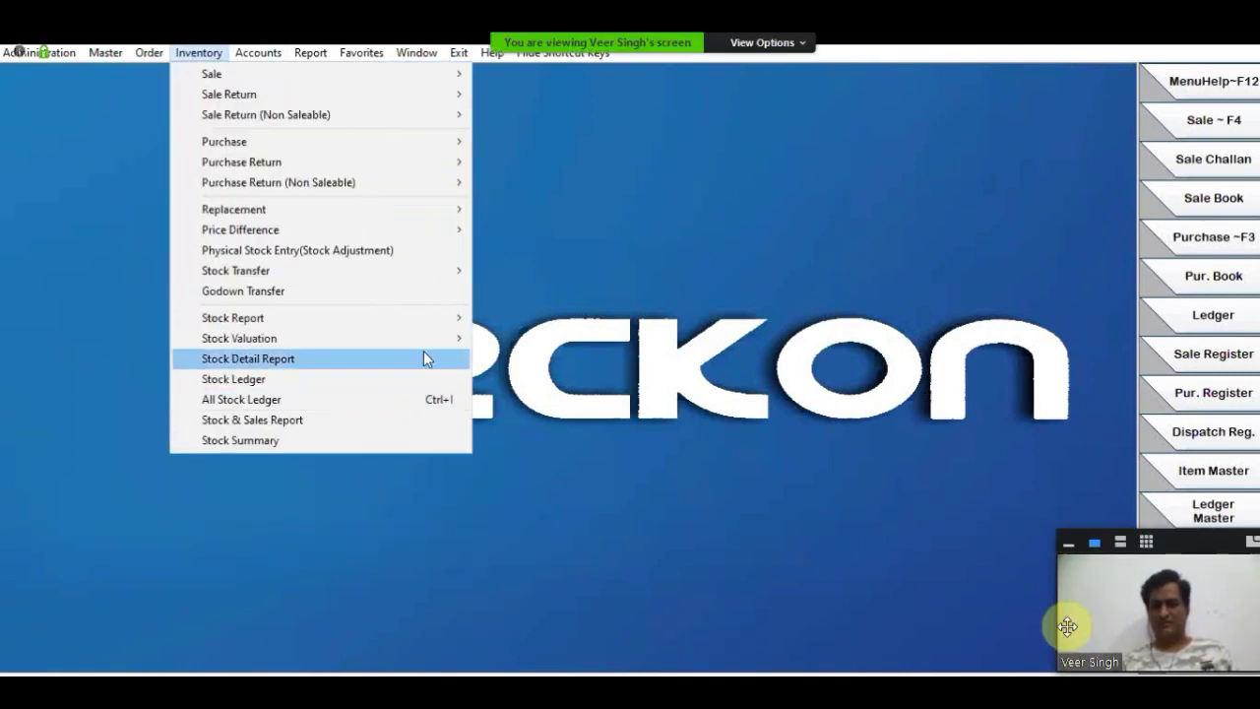